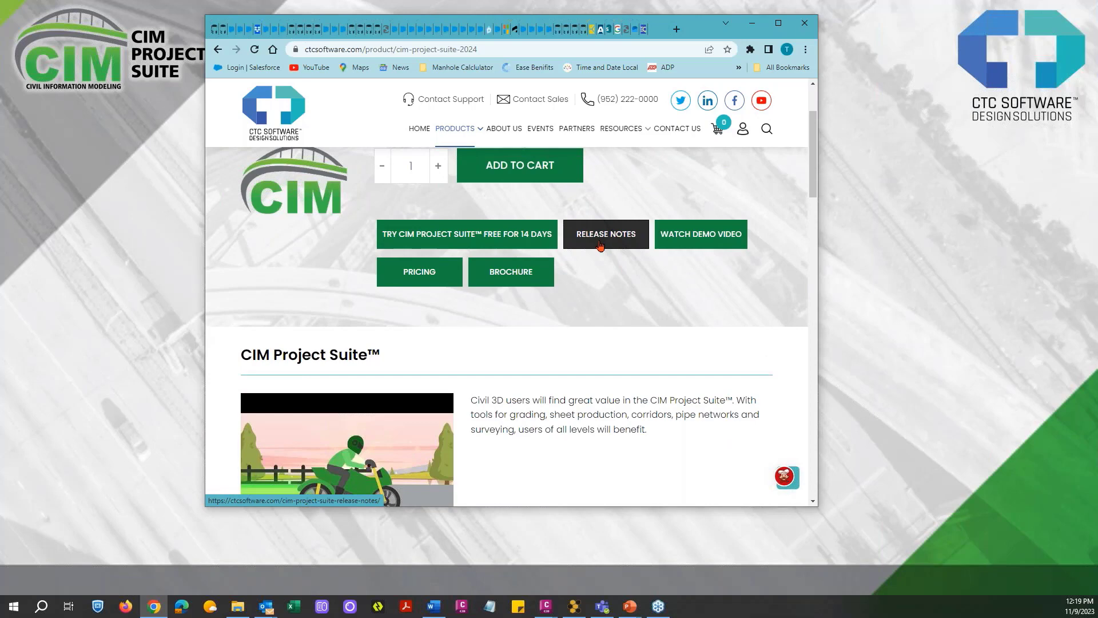
# Open the CIM Project Suite release notes and review the suite-wide changes for version 24.3.
pyautogui.click(599, 245)
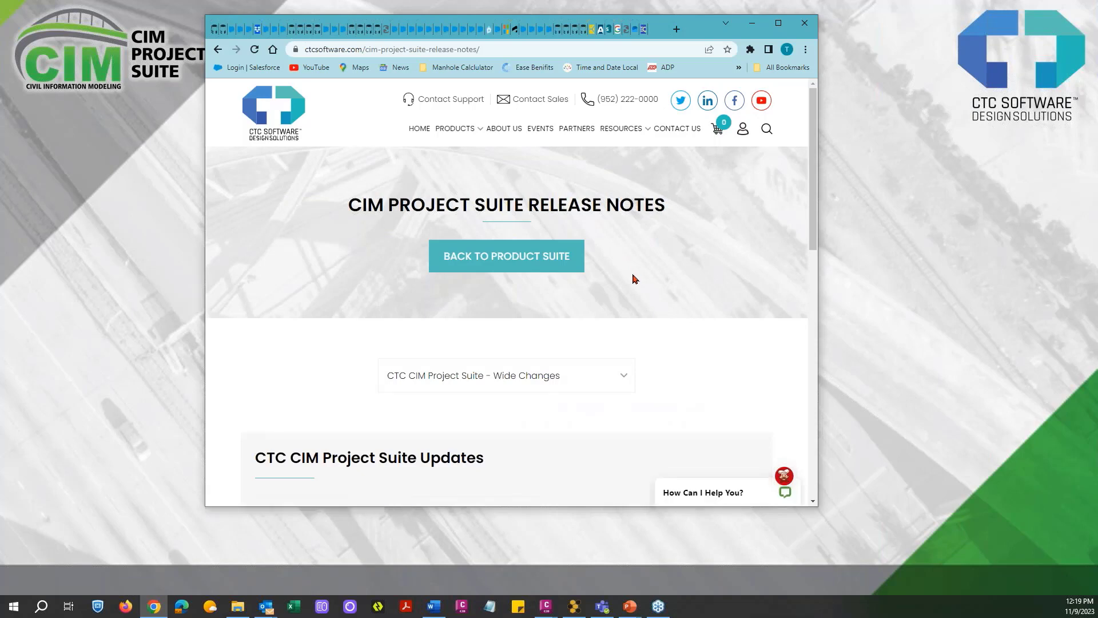
pyautogui.scroll(-3, 633, 278)
pyautogui.scroll(1, 633, 279)
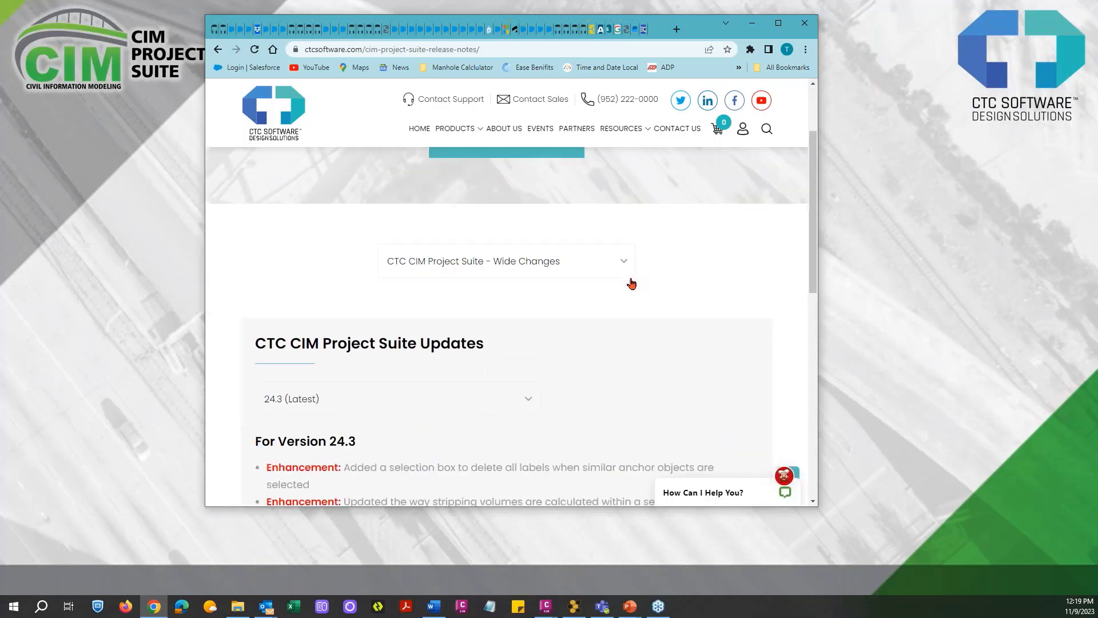
pyautogui.scroll(-2, 632, 282)
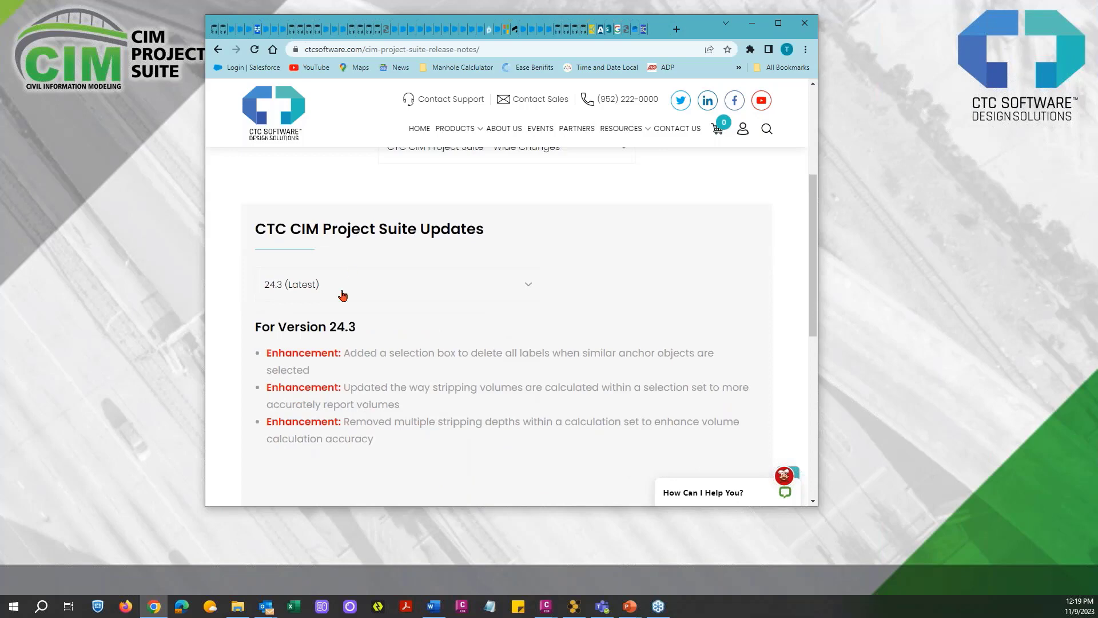
pyautogui.scroll(2, 559, 312)
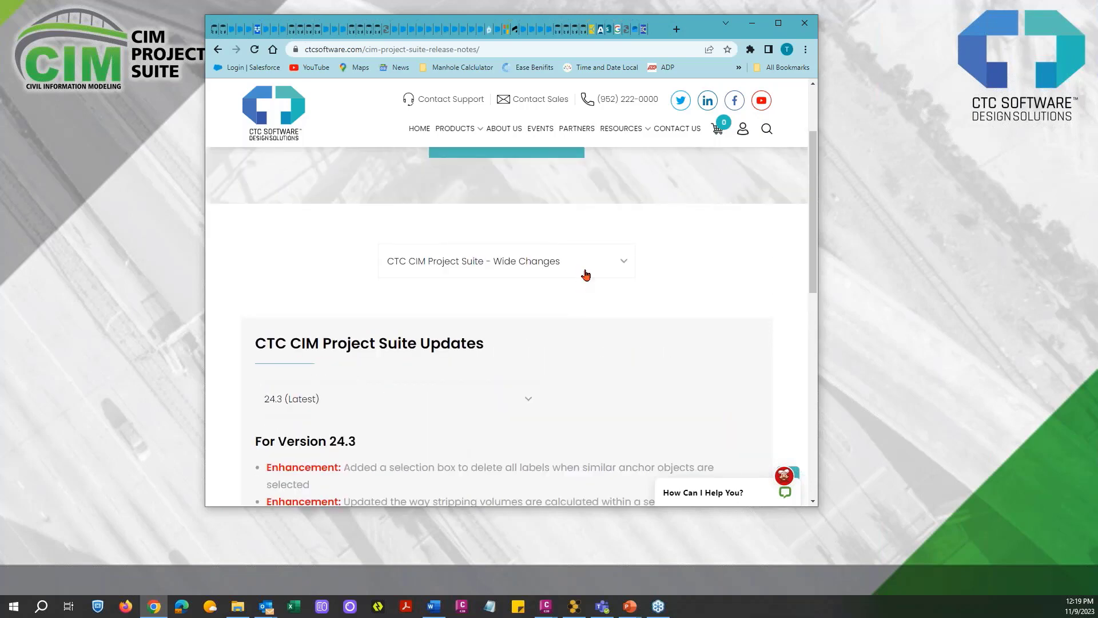
# Show the Auto Grader release notes for version 24.1 and read through the listed enhancements.
pyautogui.click(621, 265)
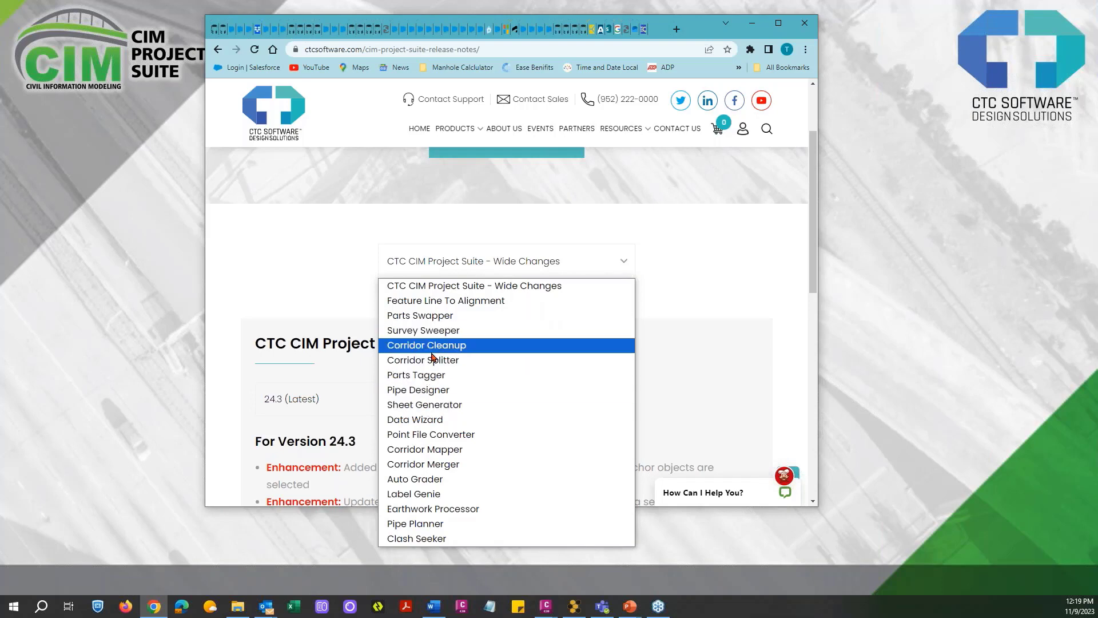
pyautogui.click(415, 479)
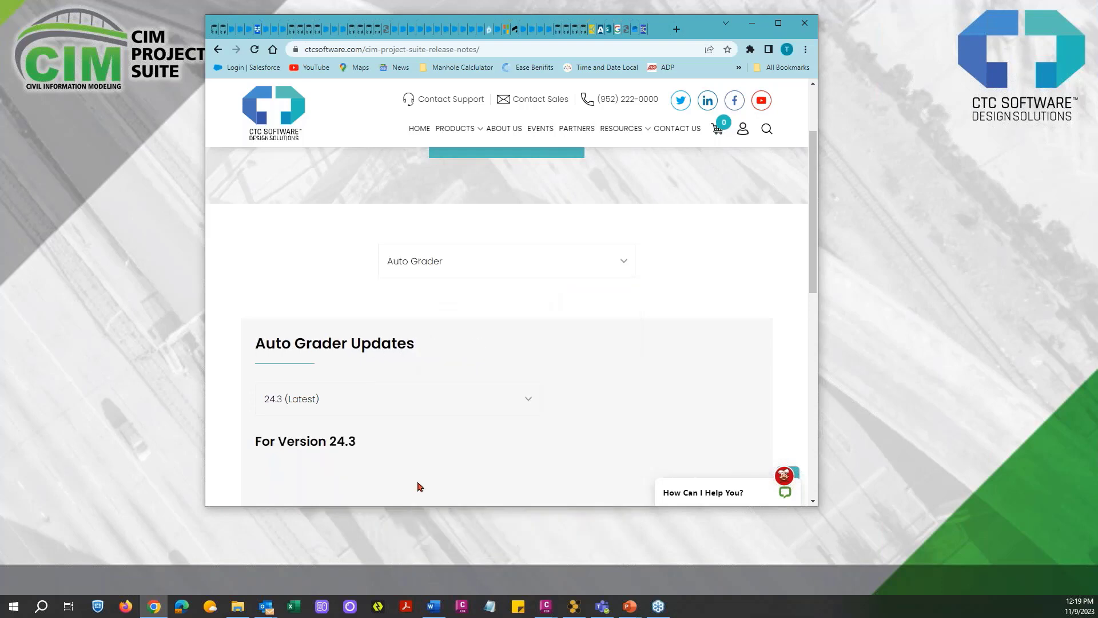
pyautogui.scroll(-2, 561, 297)
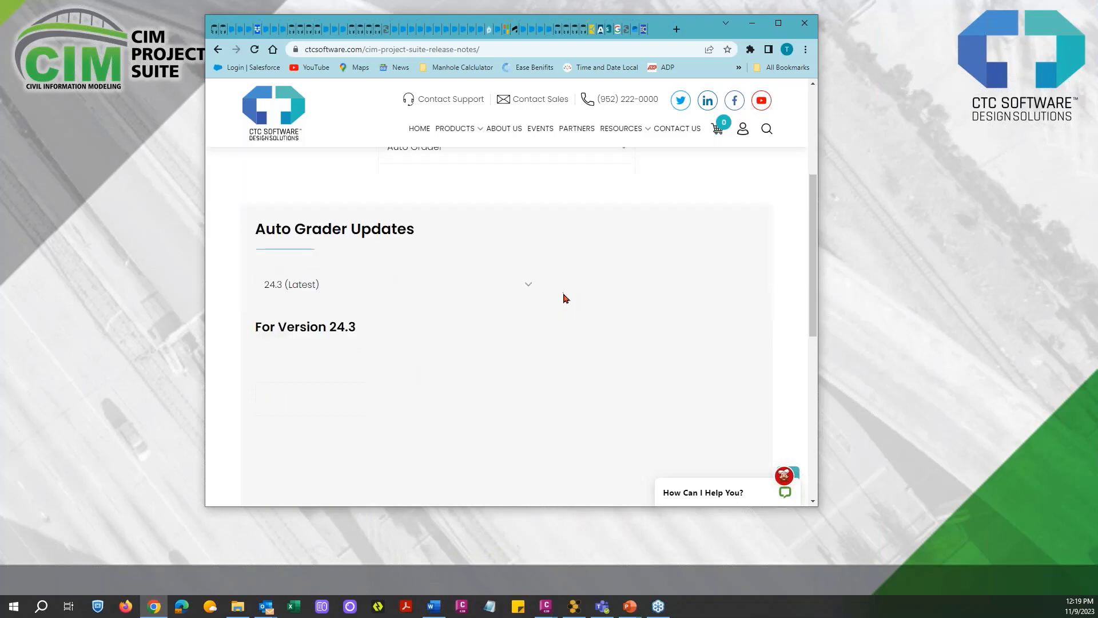
pyautogui.click(527, 292)
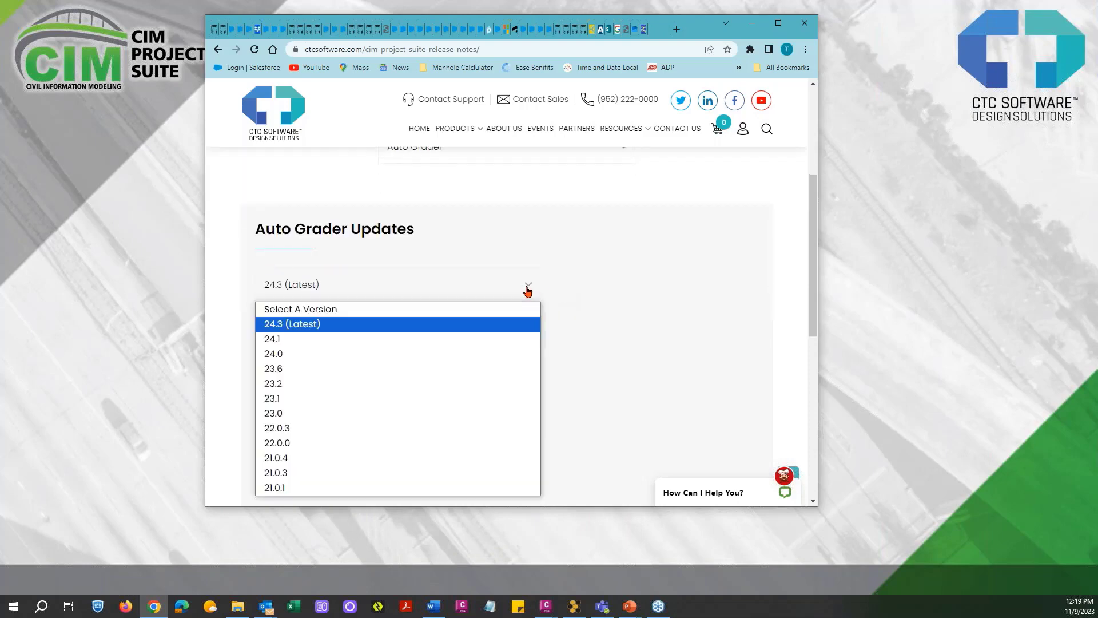
pyautogui.click(266, 340)
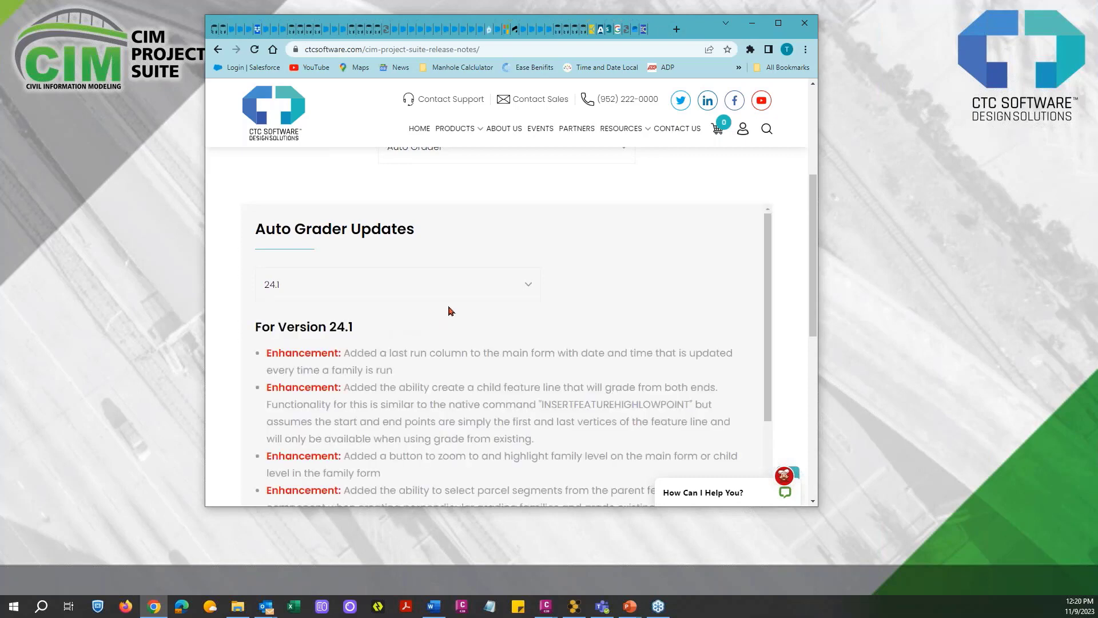
pyautogui.scroll(-3, 450, 309)
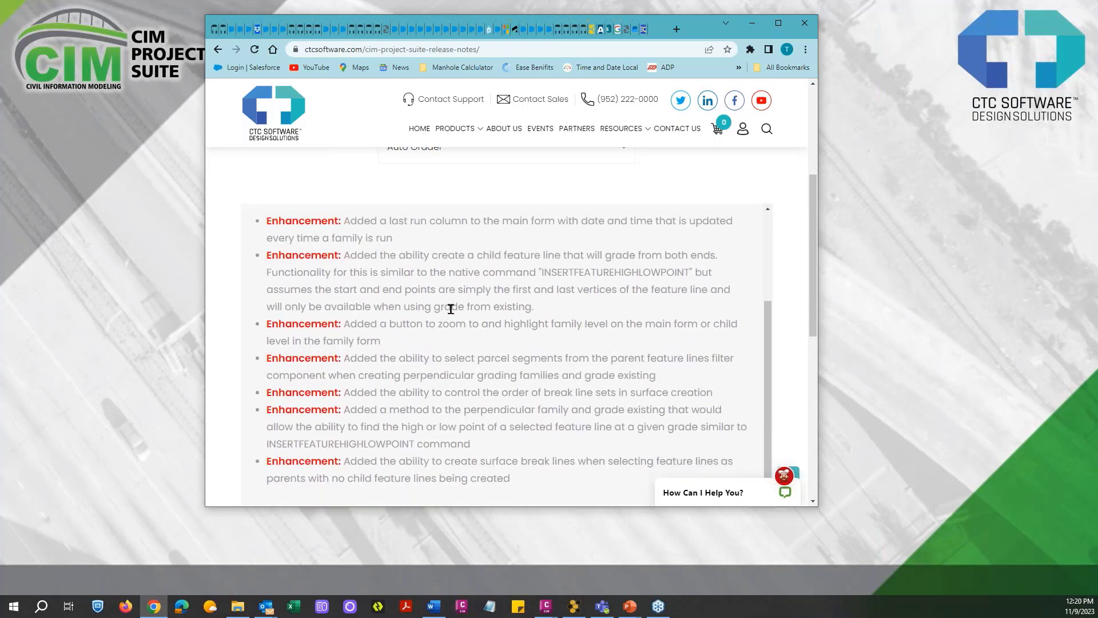
pyautogui.scroll(3, 451, 309)
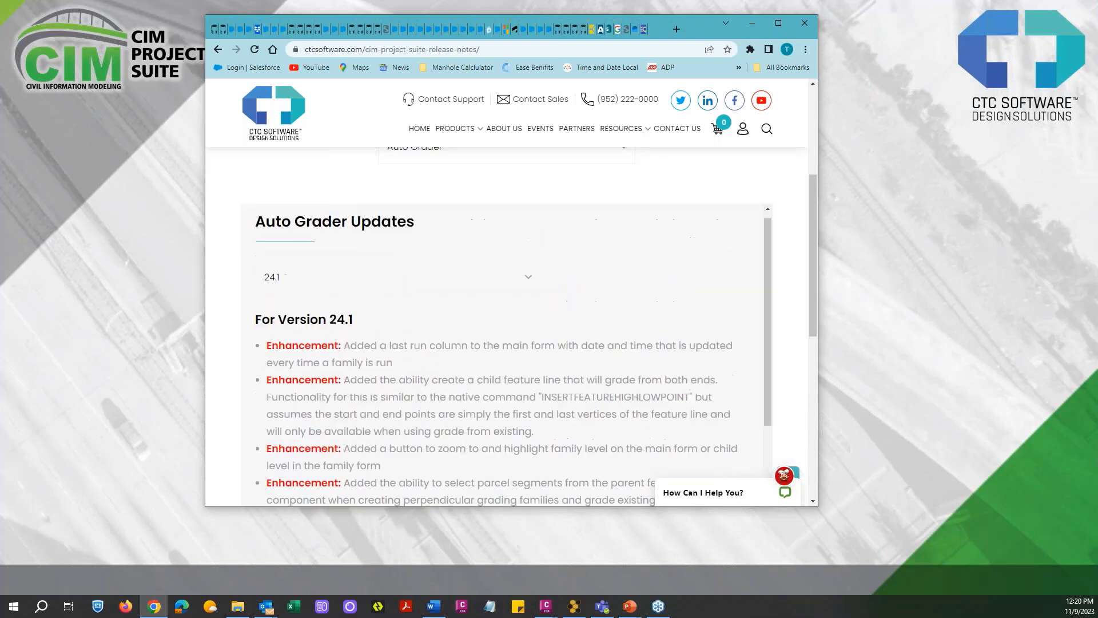
# Check the Auto Grader notes for version 24.0 and return to the version 24.1 notes.
pyautogui.click(528, 286)
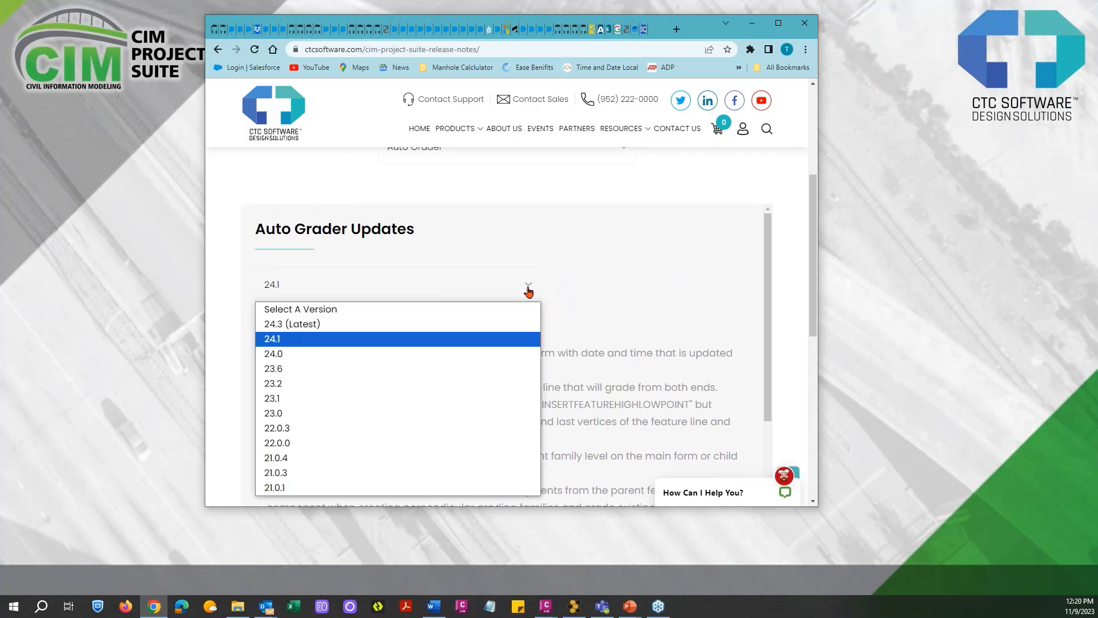
pyautogui.click(320, 351)
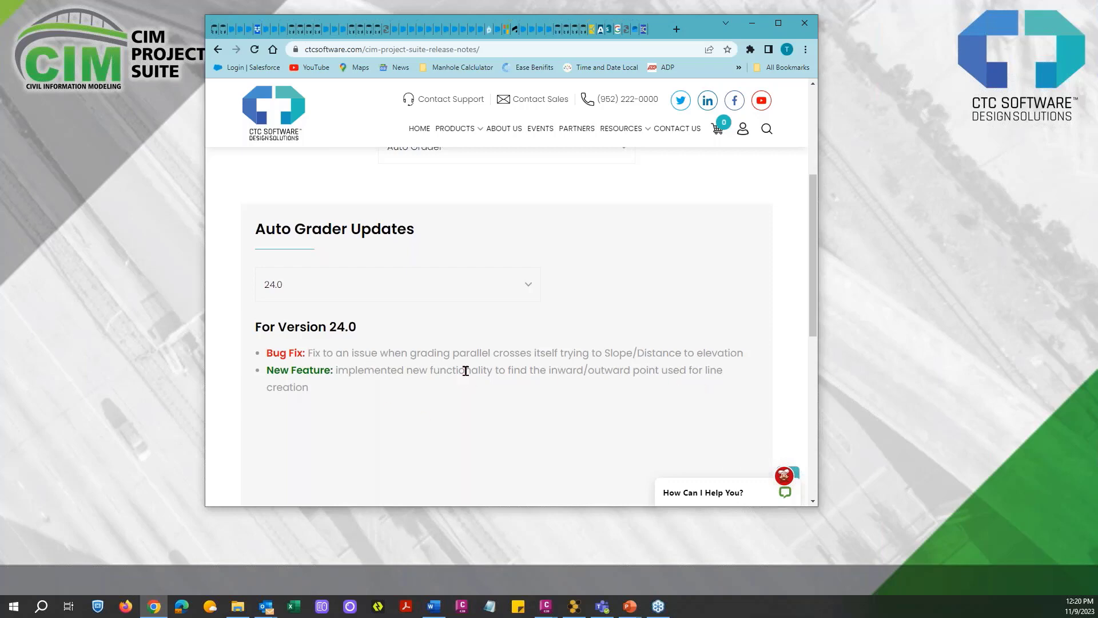
pyautogui.click(529, 288)
pyautogui.click(385, 337)
pyautogui.scroll(-2, 629, 291)
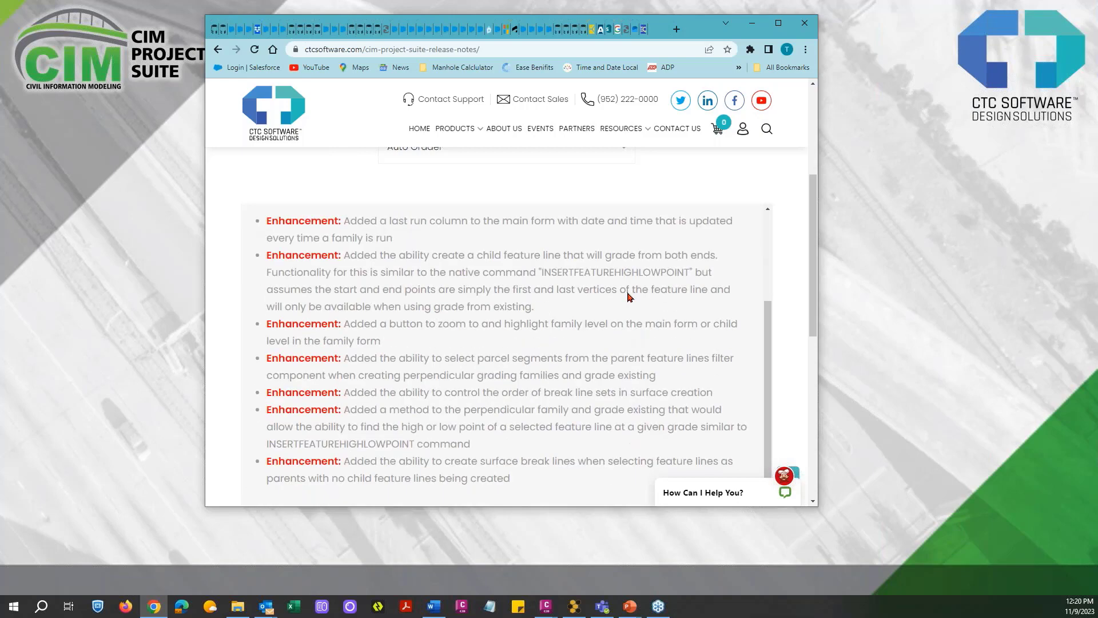
pyautogui.scroll(2, 627, 296)
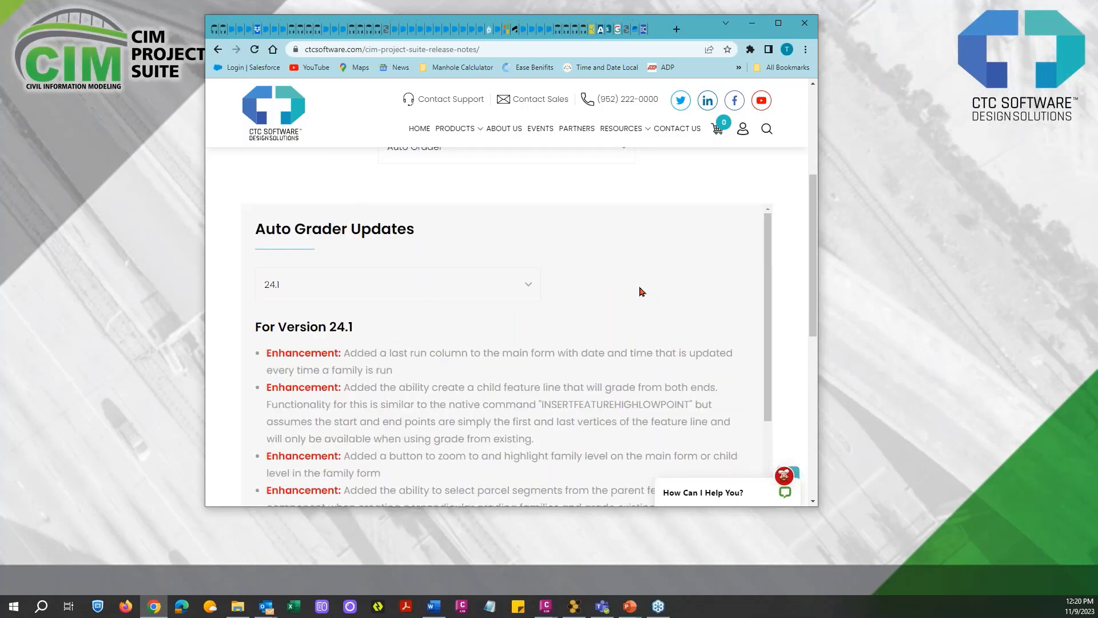
# Show the Data Wizard release notes for version 24.2.
pyautogui.scroll(2, 673, 207)
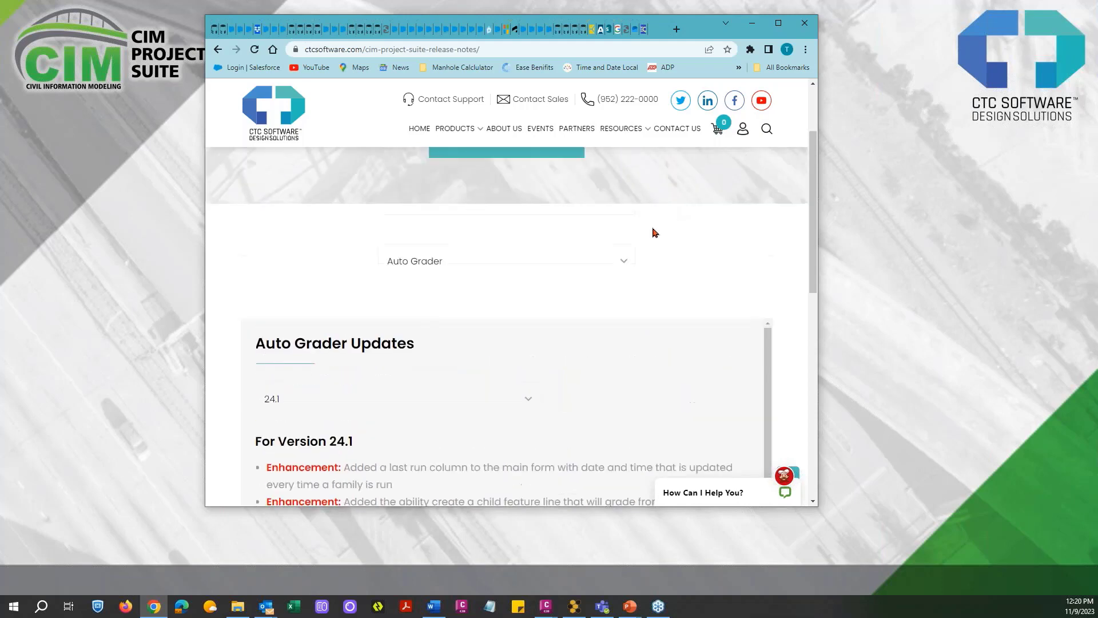
pyautogui.click(623, 263)
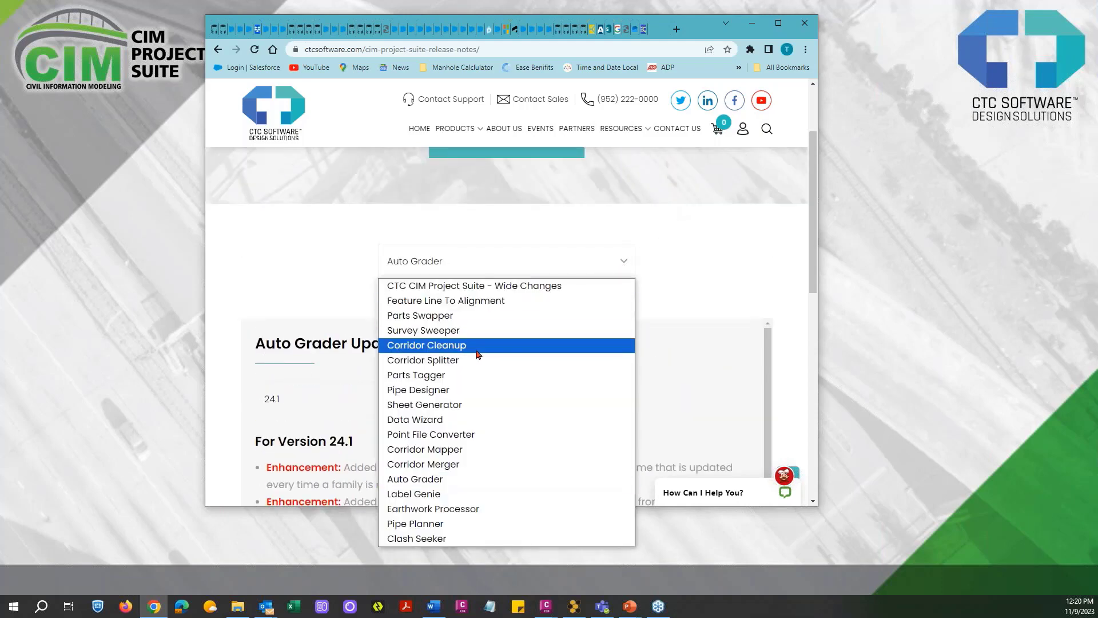
pyautogui.click(414, 420)
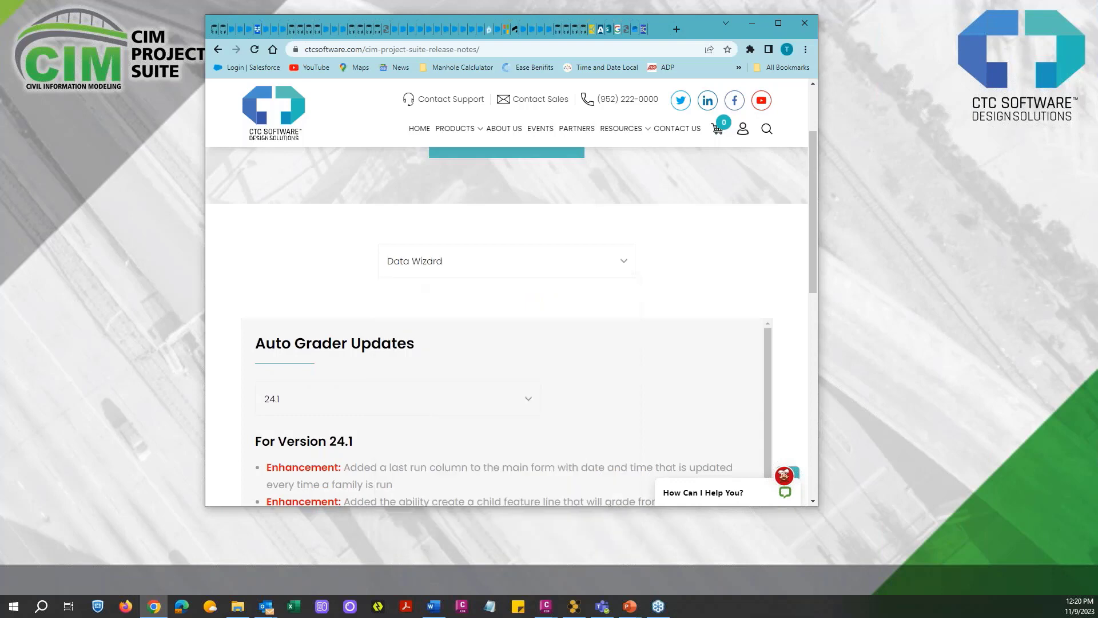
pyautogui.scroll(-2, 578, 343)
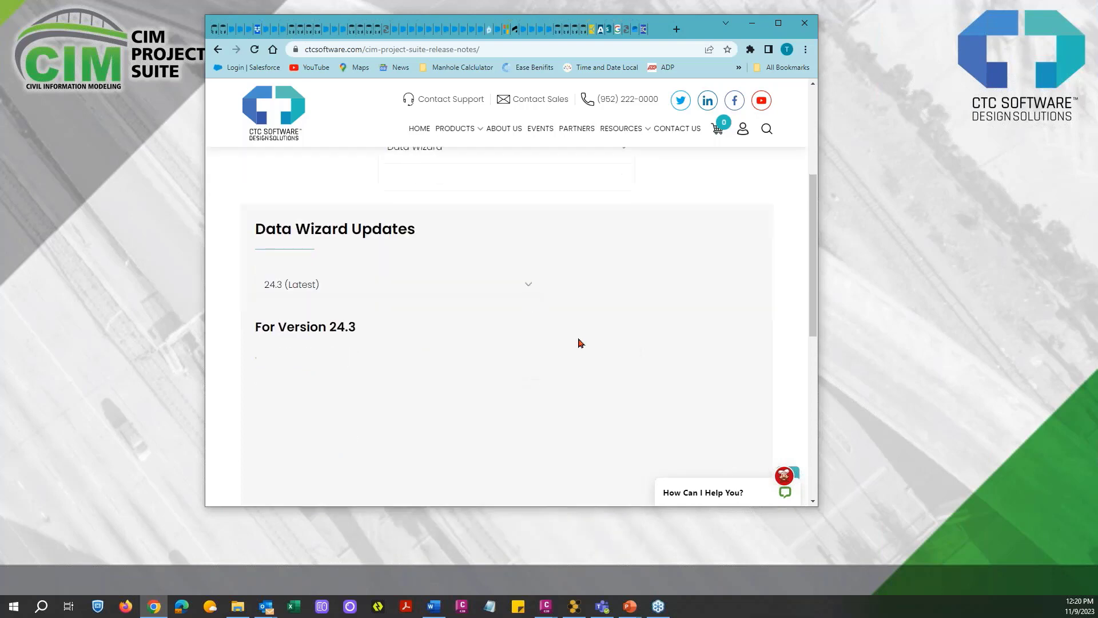
pyautogui.click(527, 293)
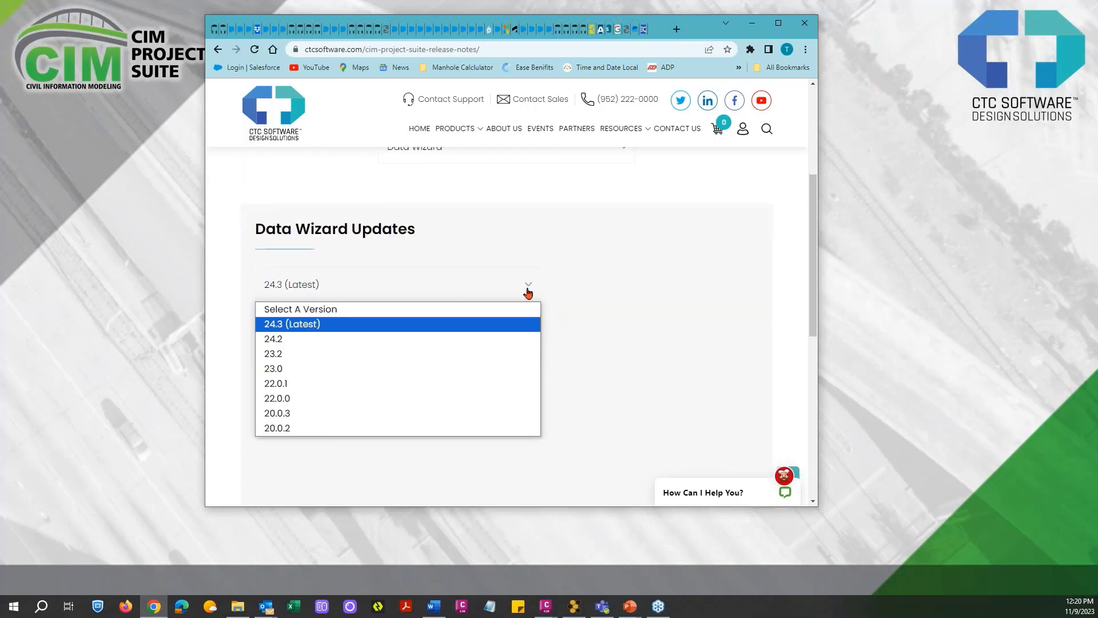
pyautogui.click(306, 340)
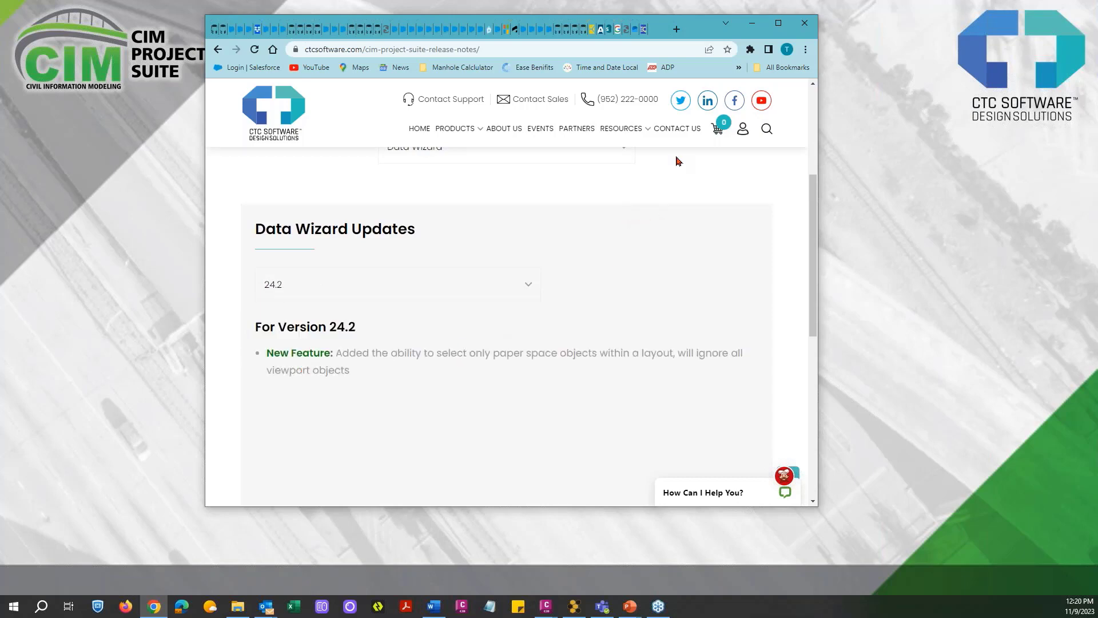
# Move the browser window off this screen to switch to Civil 3D, and inspect the single-family parcel L7B1 before clearing the selection.
pyautogui.moveTo(695, 33); pyautogui.dragTo(1097, 86)
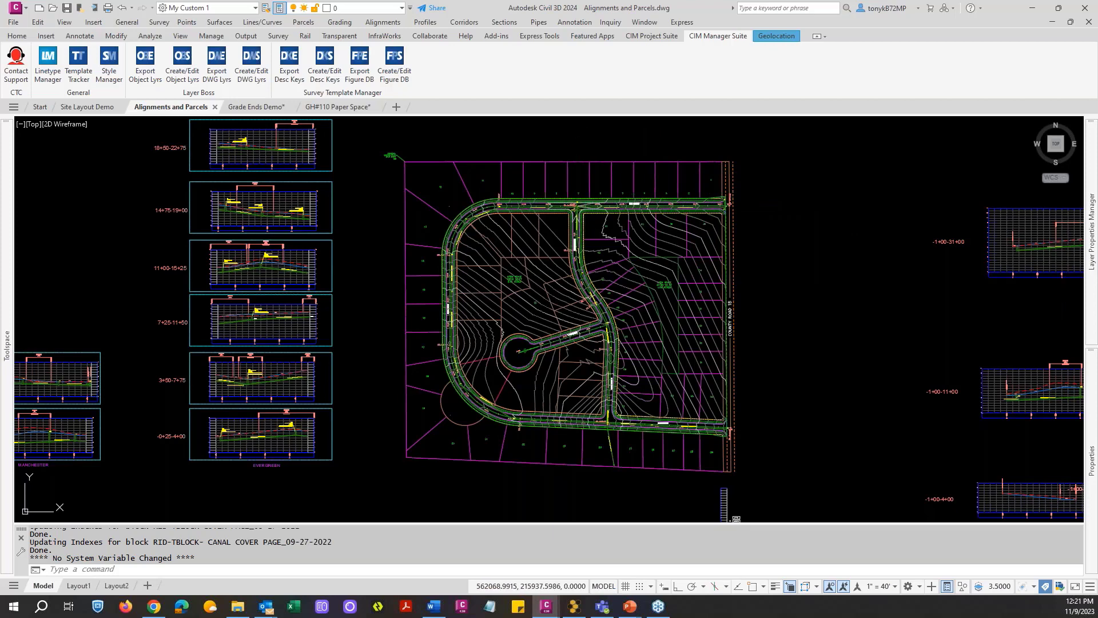
pyautogui.click(578, 193)
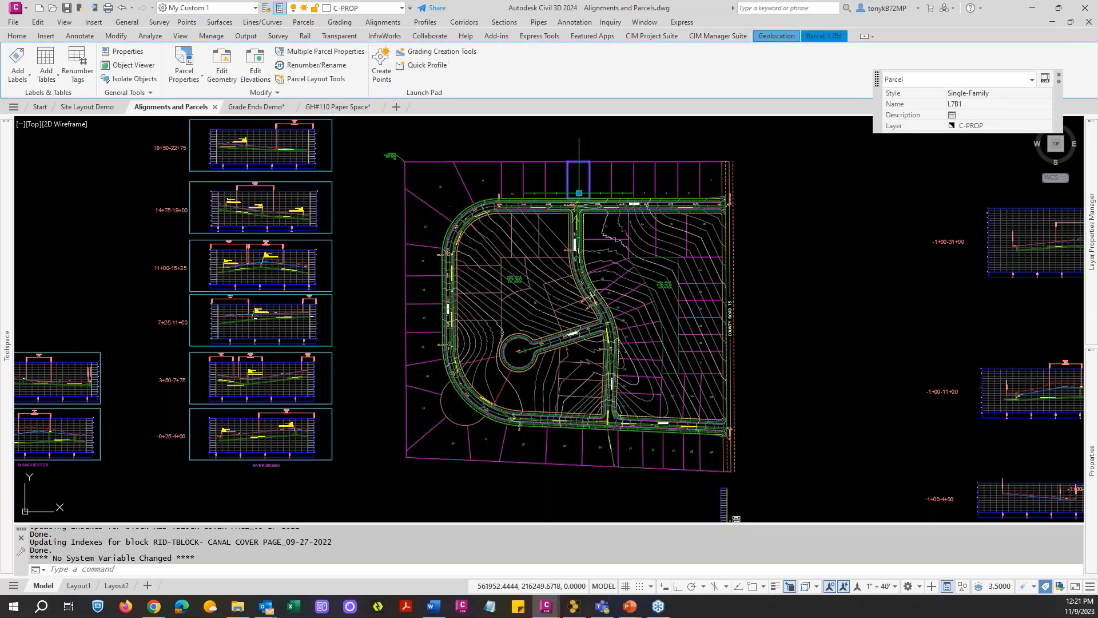
pyautogui.press('Escape')
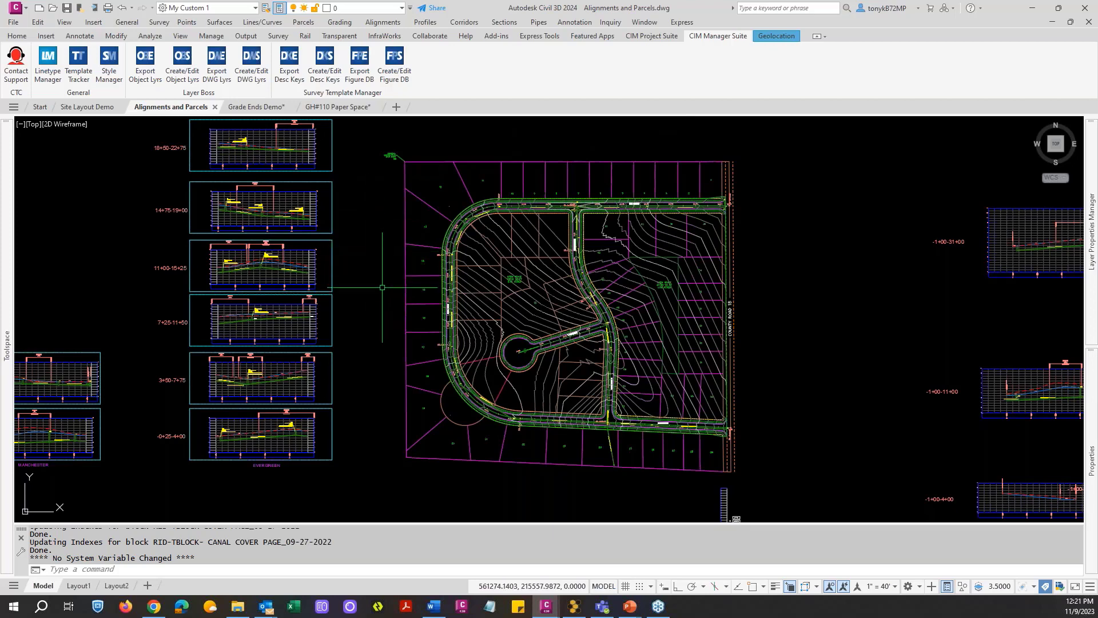
pyautogui.write('x')
pyautogui.press('Return')
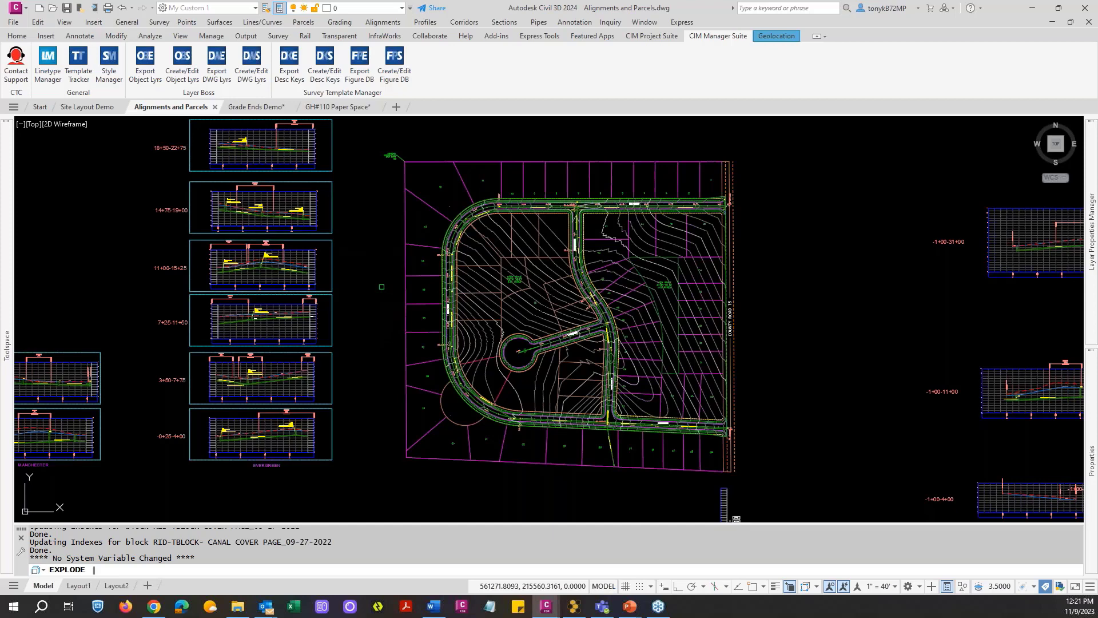
pyautogui.press('Escape')
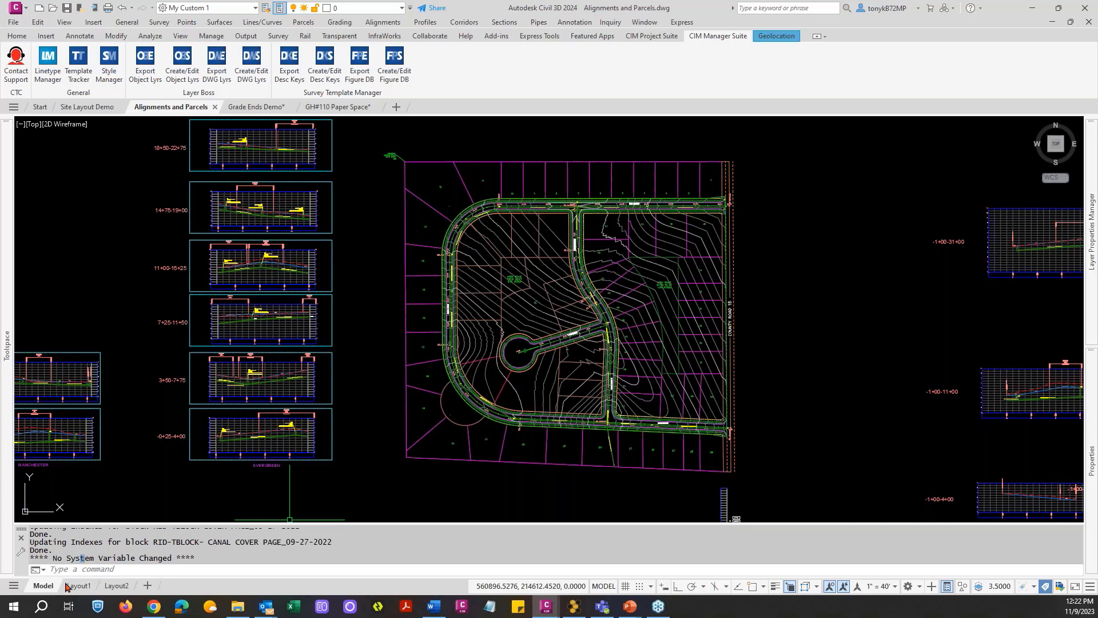
# View the Site Layout Demo drawing and return to the Alignments and Parcels drawing.
pyautogui.click(101, 111)
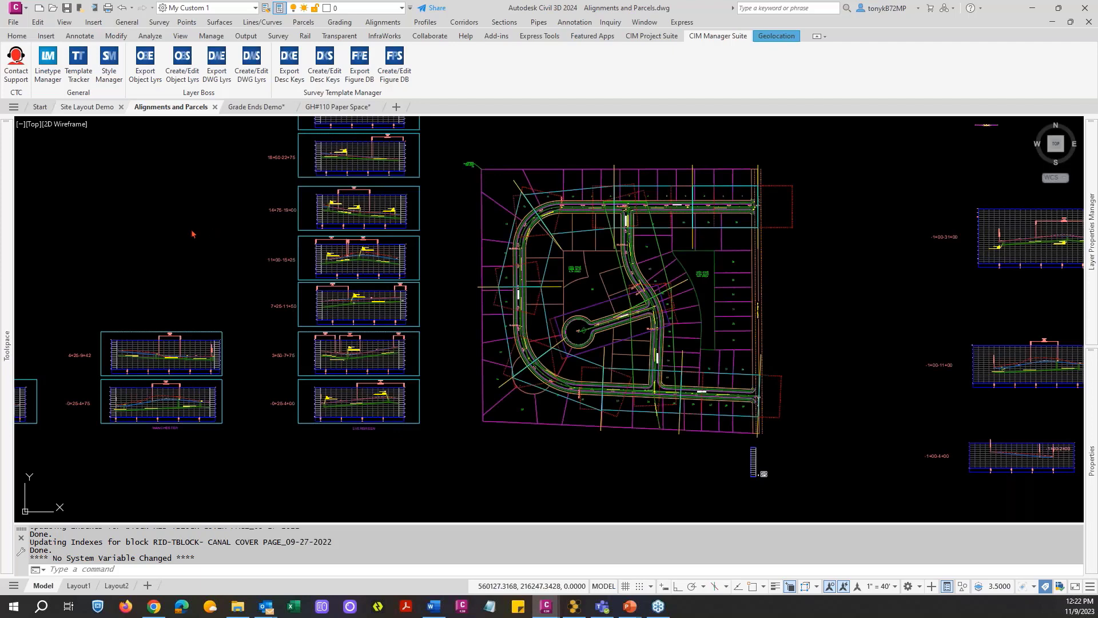
pyautogui.hotkey('ctrl', 'Tab')
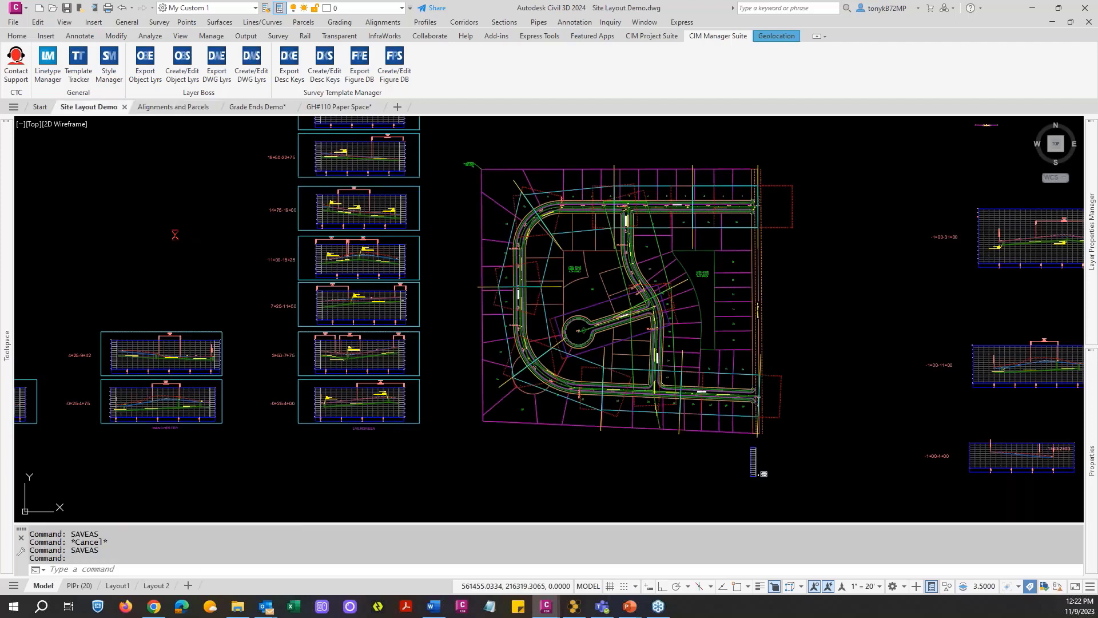
pyautogui.click(175, 234)
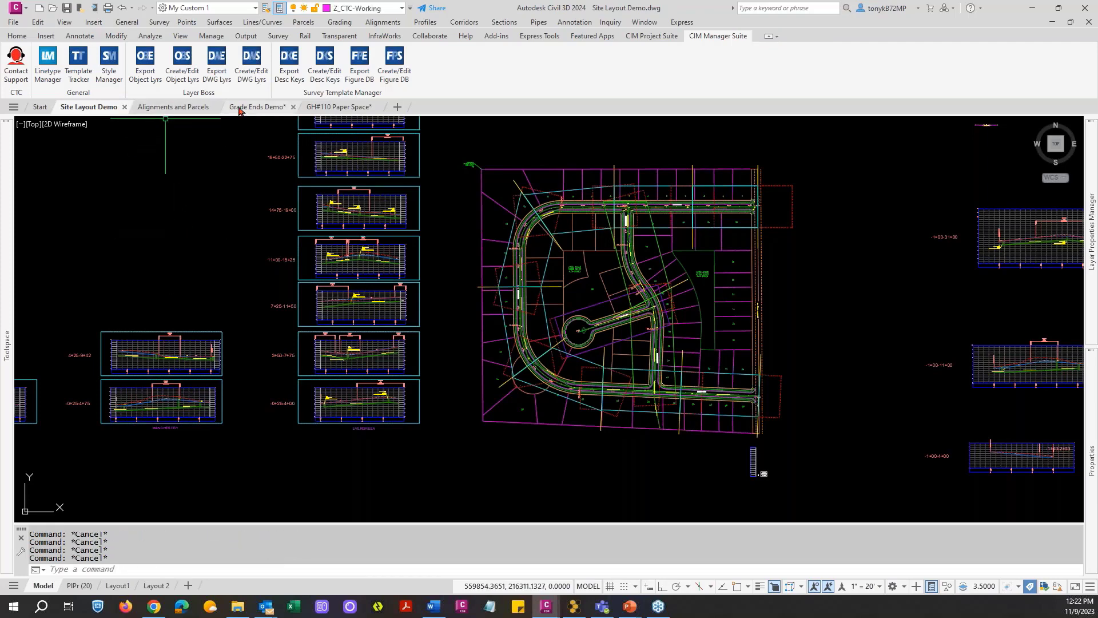
pyautogui.click(174, 109)
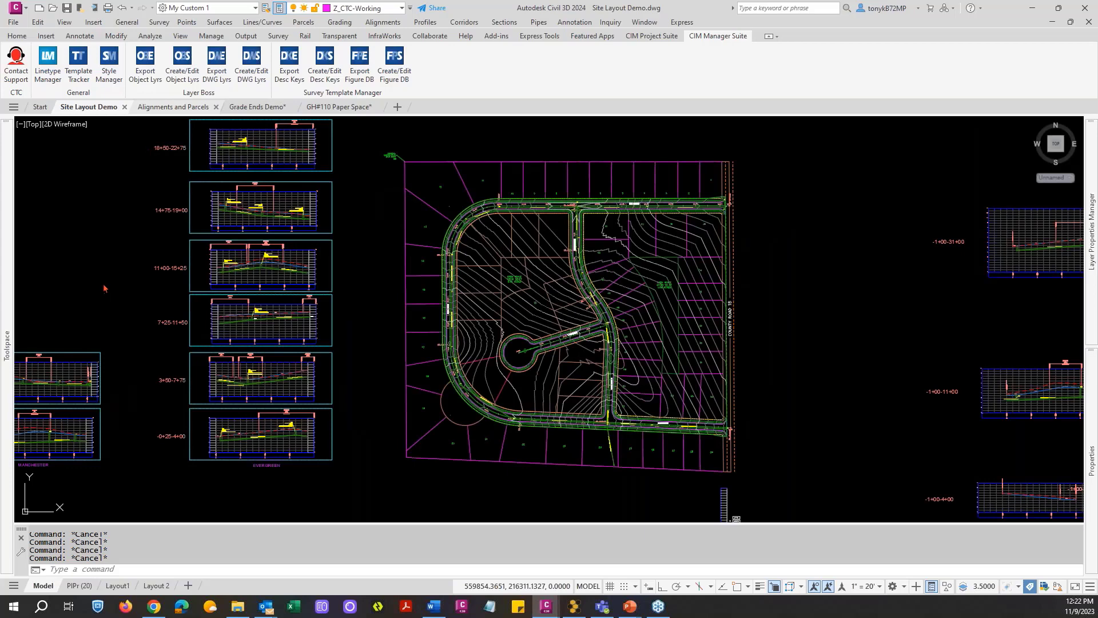
pyautogui.hotkey('ctrl', 'Tab')
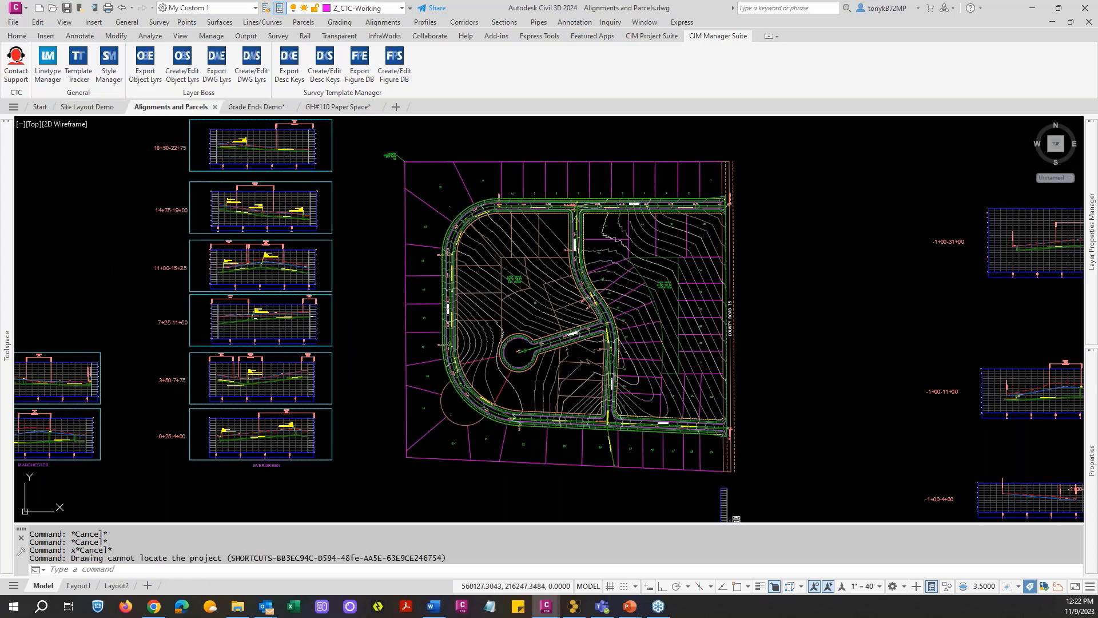
# Cancel any active selection and open the external references manager for the Alignments and Parcels drawing.
pyautogui.click(115, 272)
pyautogui.press('Escape')
pyautogui.press('Escape')
pyautogui.press('Escape')
pyautogui.write('x')
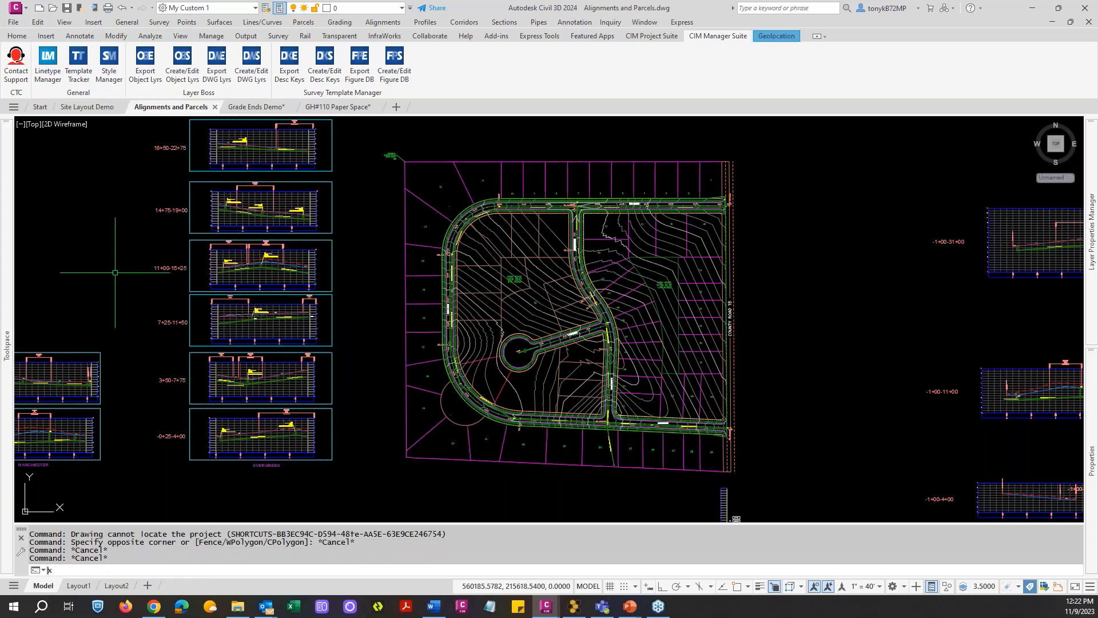
pyautogui.write('r')
pyautogui.press('Return')
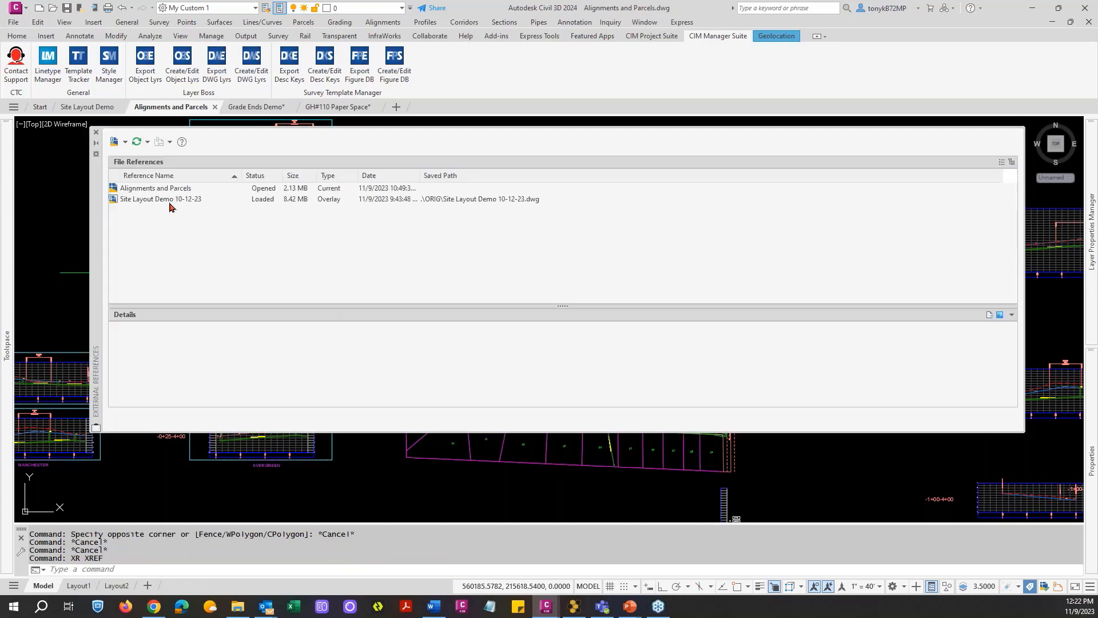
# Unload the Site Layout Demo 10-12-23 external reference and close the external references manager.
pyautogui.click(170, 200)
pyautogui.click(163, 201)
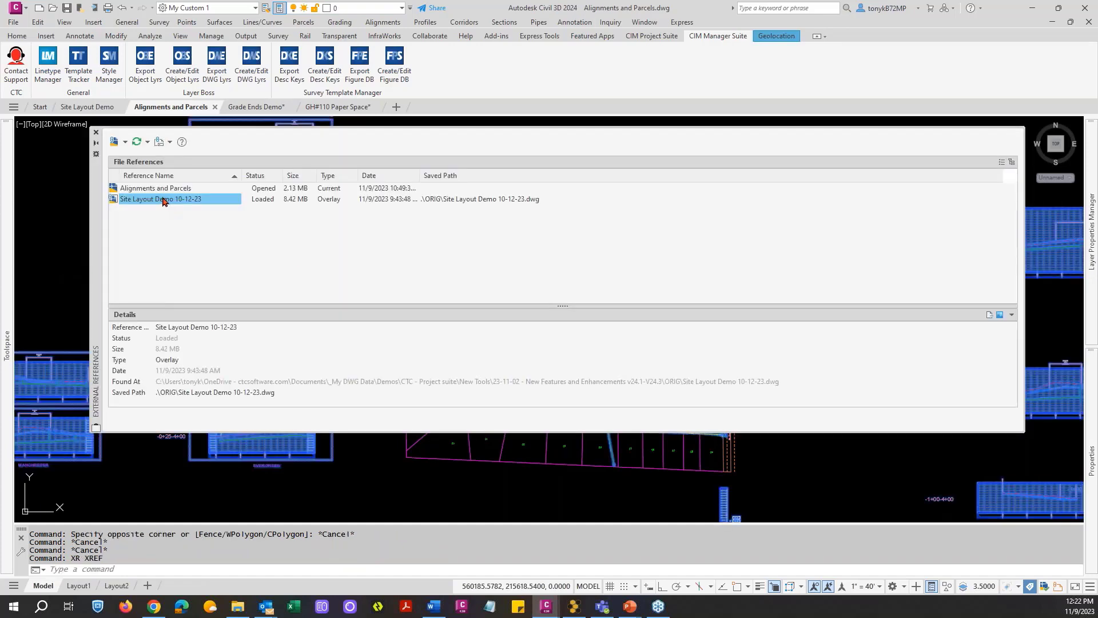
pyautogui.rightClick(165, 200)
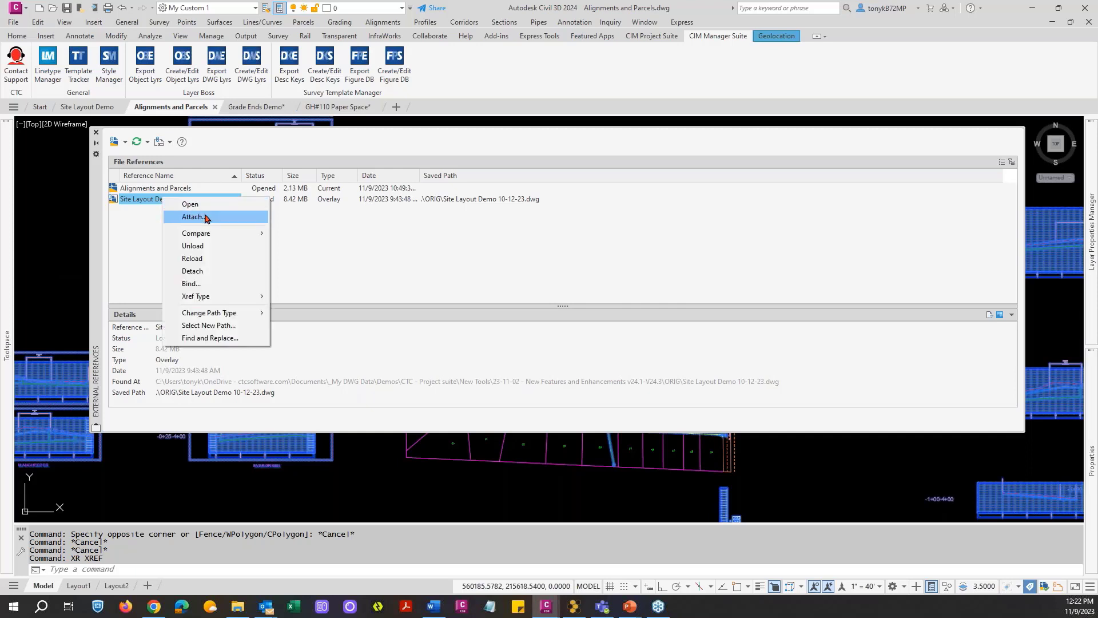
pyautogui.click(200, 246)
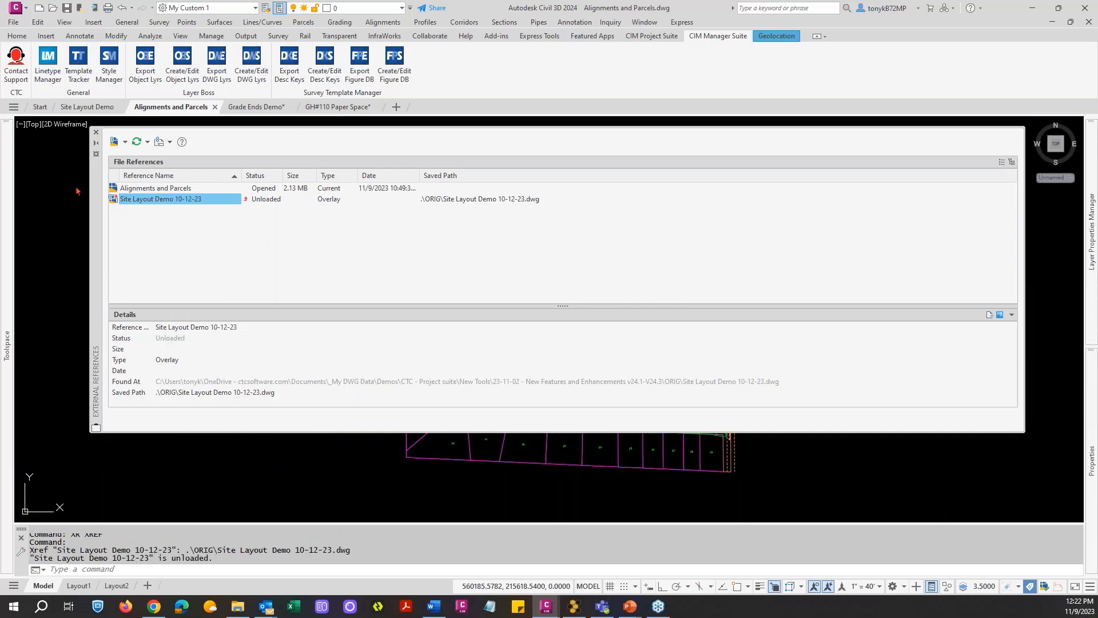
pyautogui.click(96, 135)
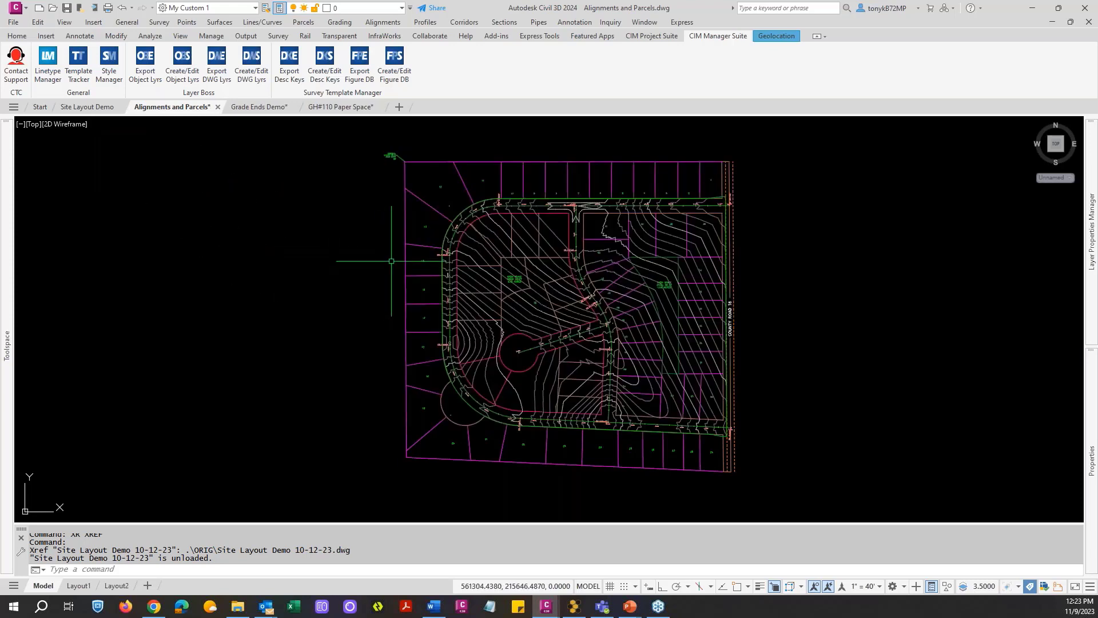
pyautogui.press('Escape')
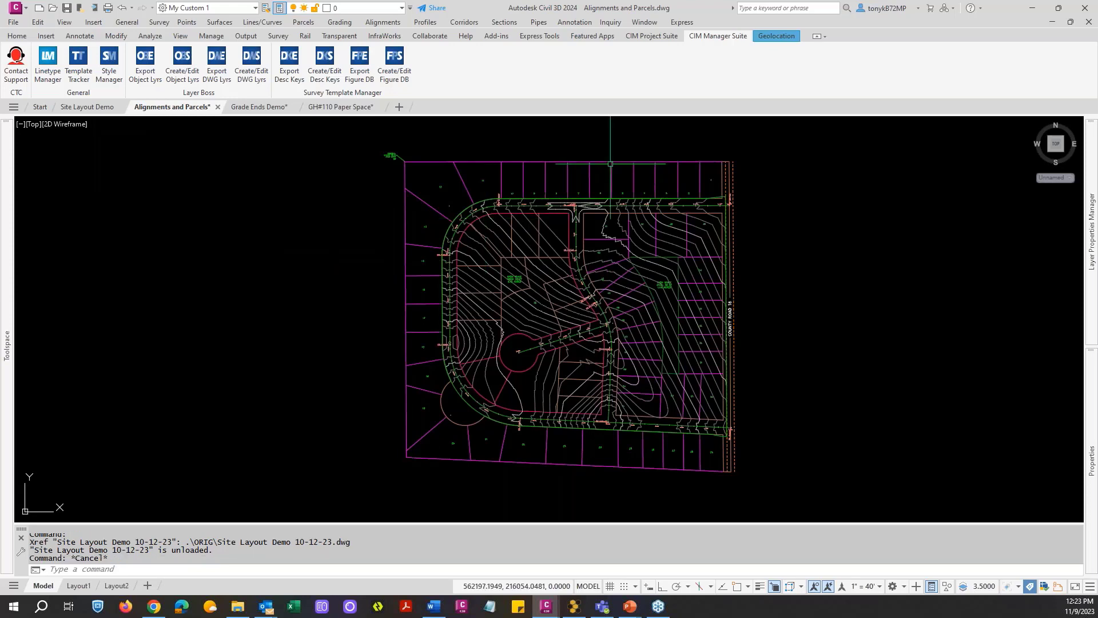
# Start Auto Grader and open the Subdivision New Lots perpendicular grading family for editing.
pyautogui.click(638, 36)
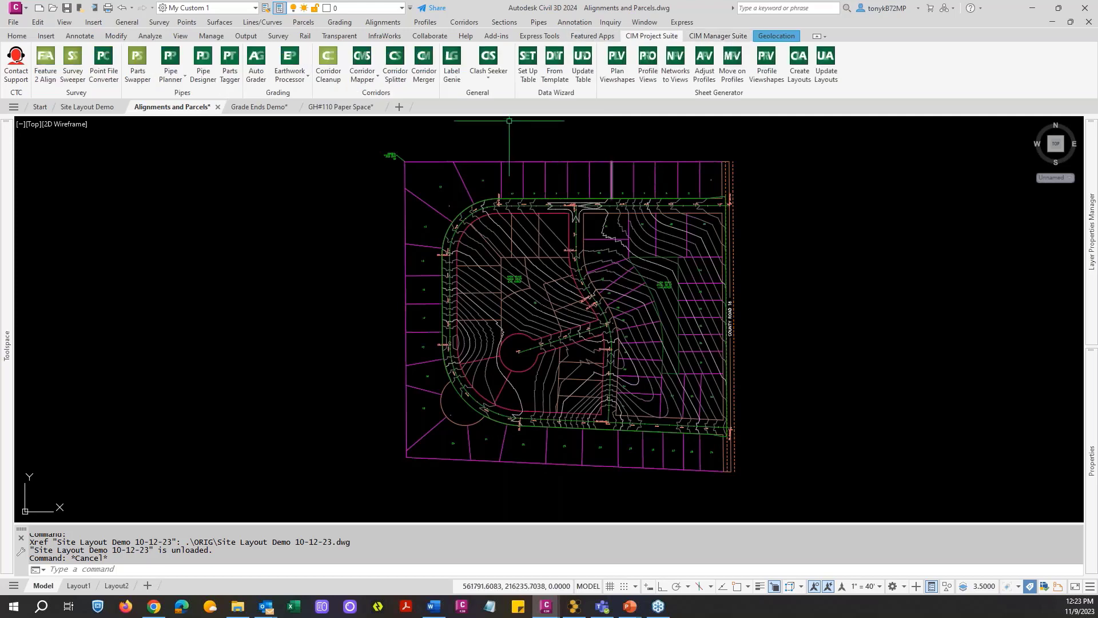
pyautogui.click(255, 59)
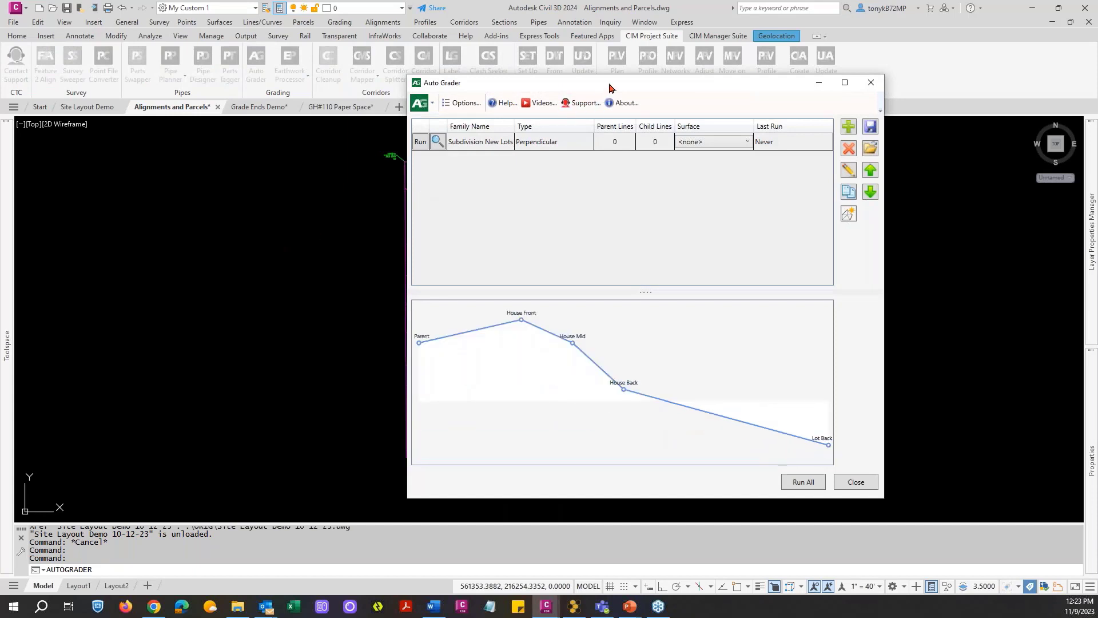
pyautogui.moveTo(607, 87); pyautogui.dragTo(581, 100)
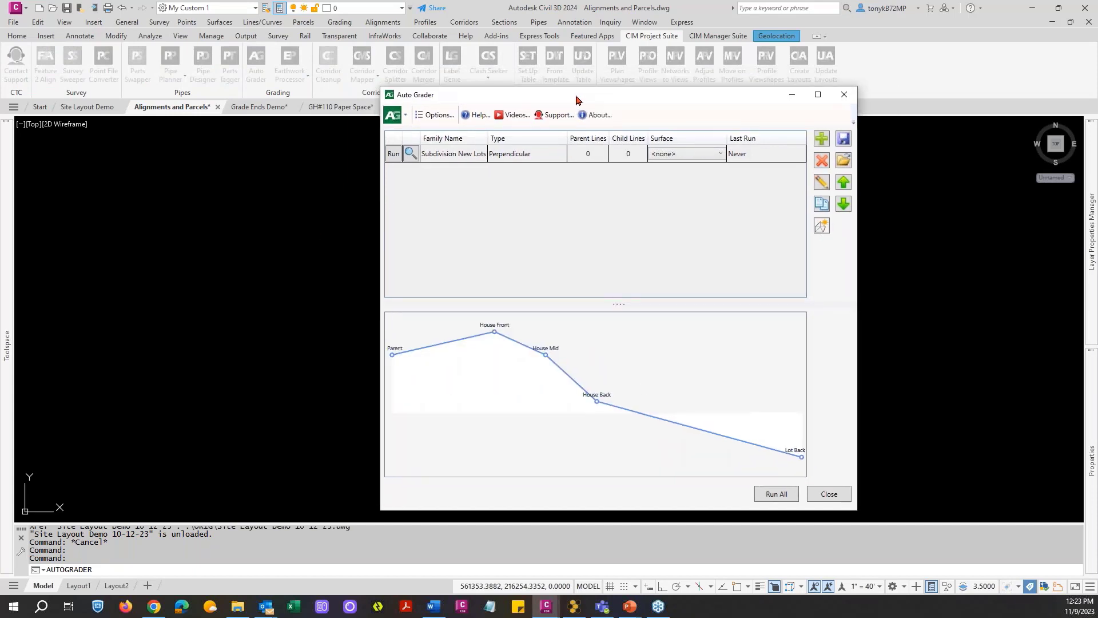
pyautogui.click(456, 155)
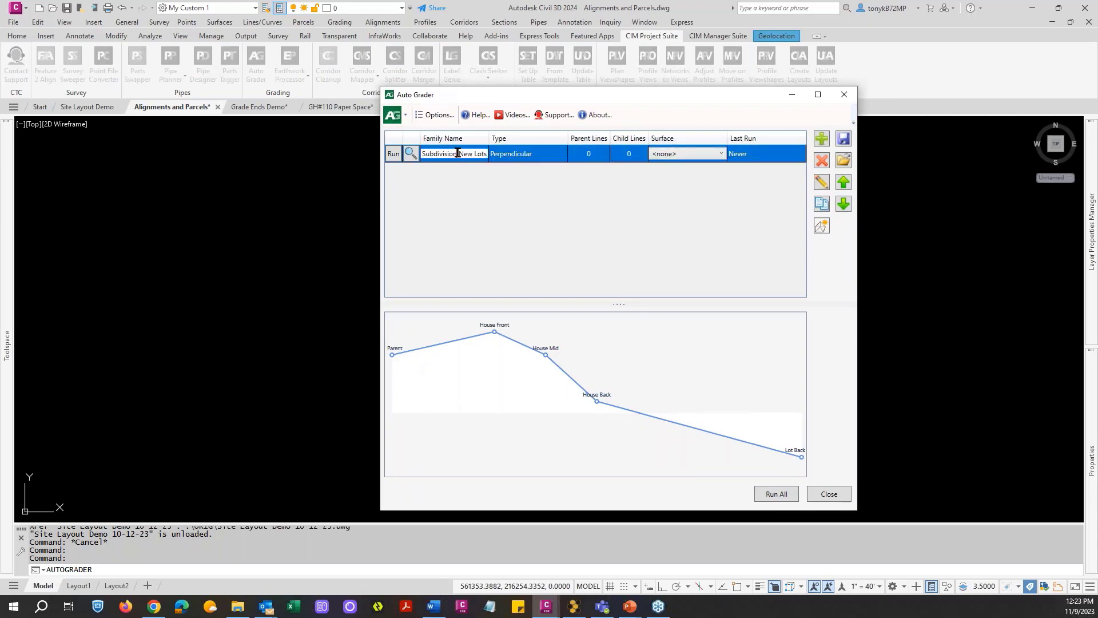
pyautogui.click(478, 188)
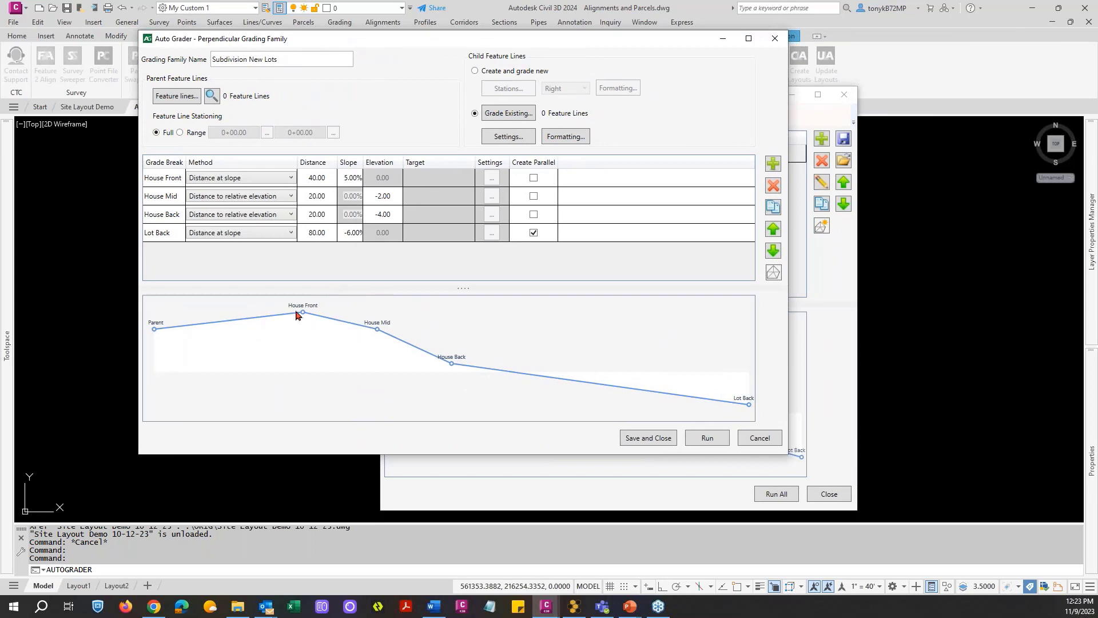
pyautogui.moveTo(433, 42); pyautogui.dragTo(375, 60)
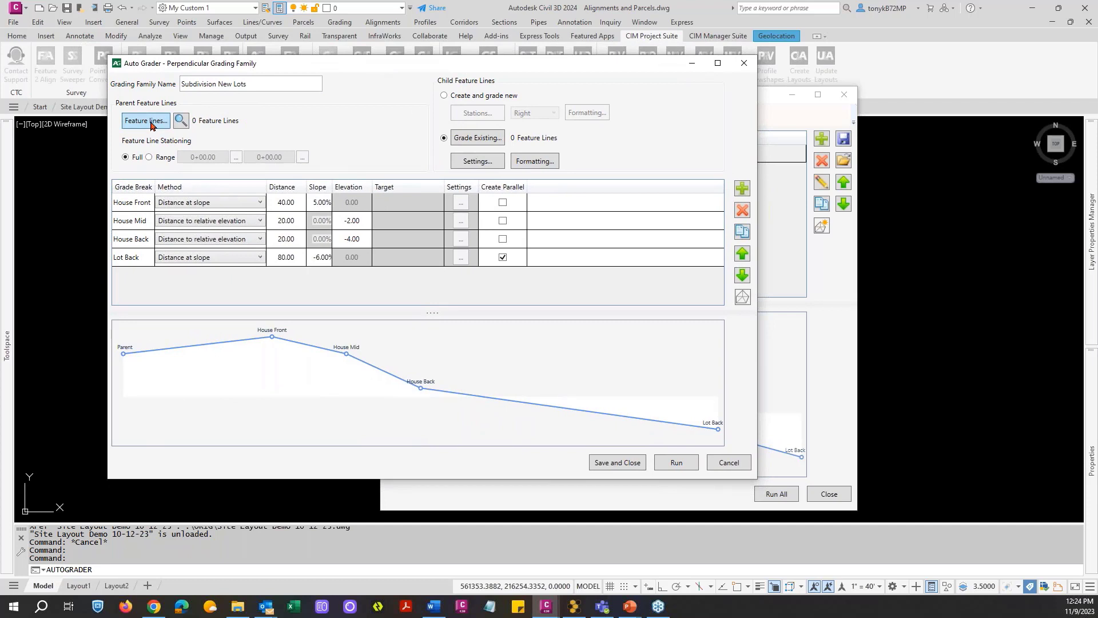
pyautogui.click(152, 125)
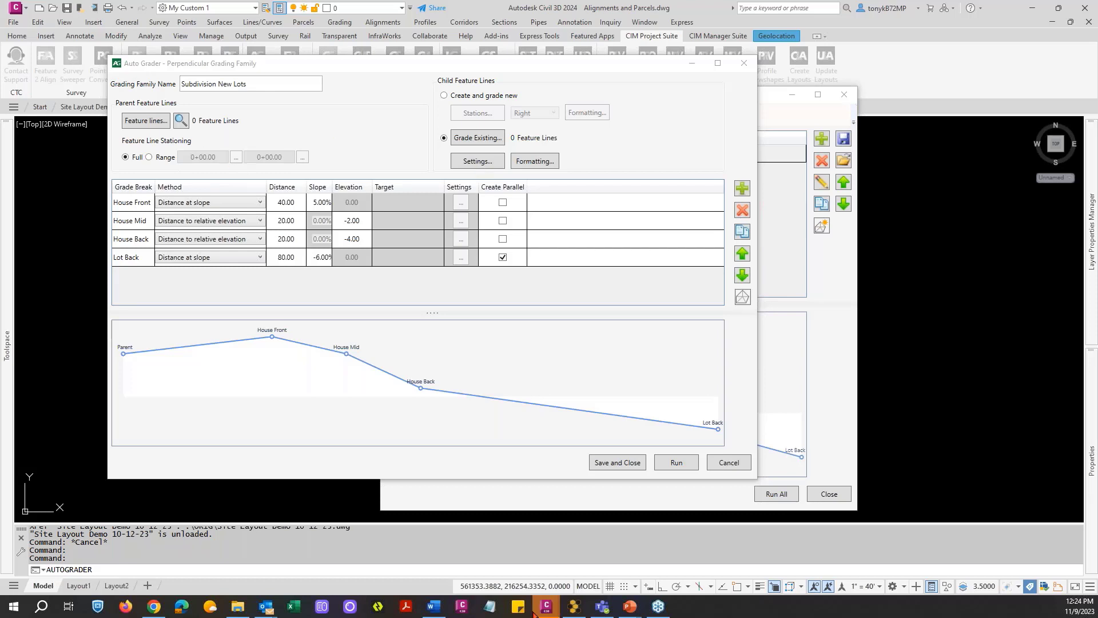
pyautogui.moveTo(542, 607)
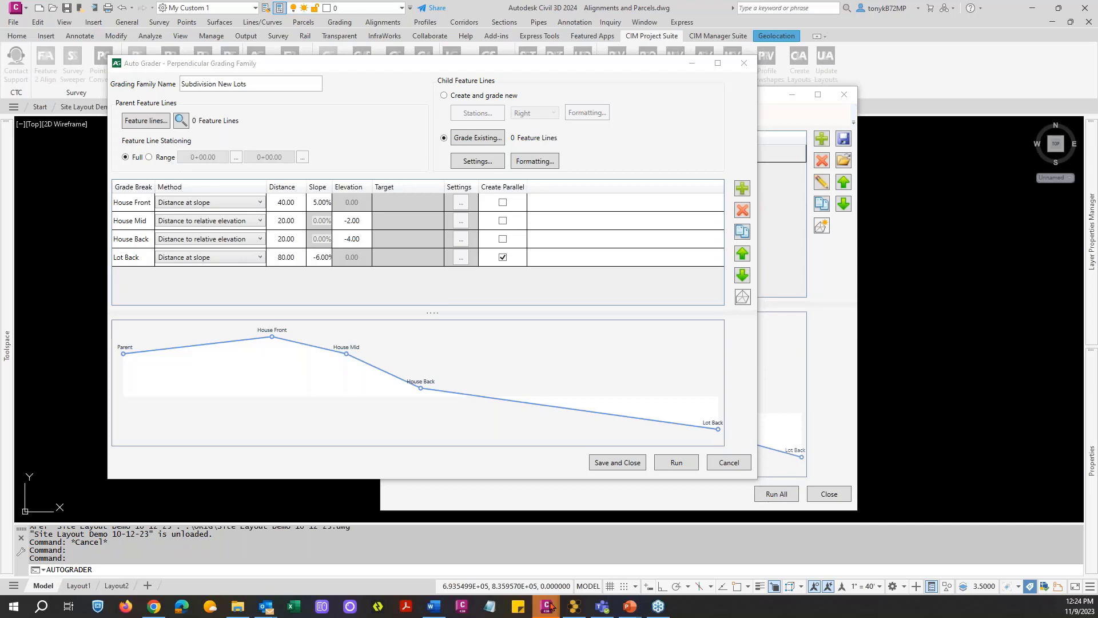
pyautogui.click(877, 526)
pyautogui.moveTo(546, 606)
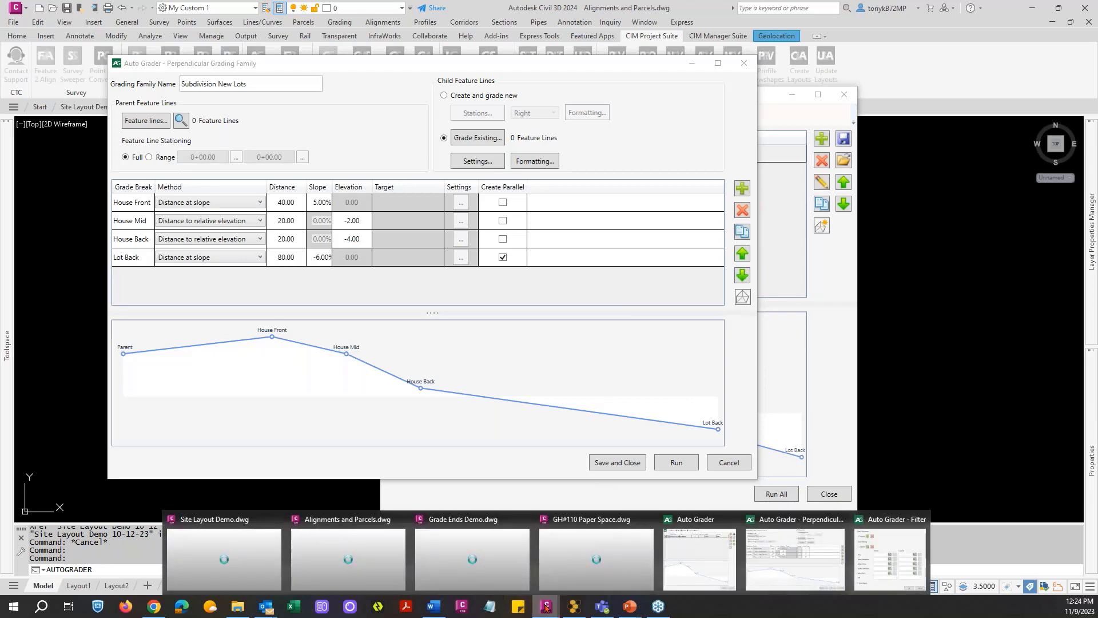
pyautogui.click(688, 524)
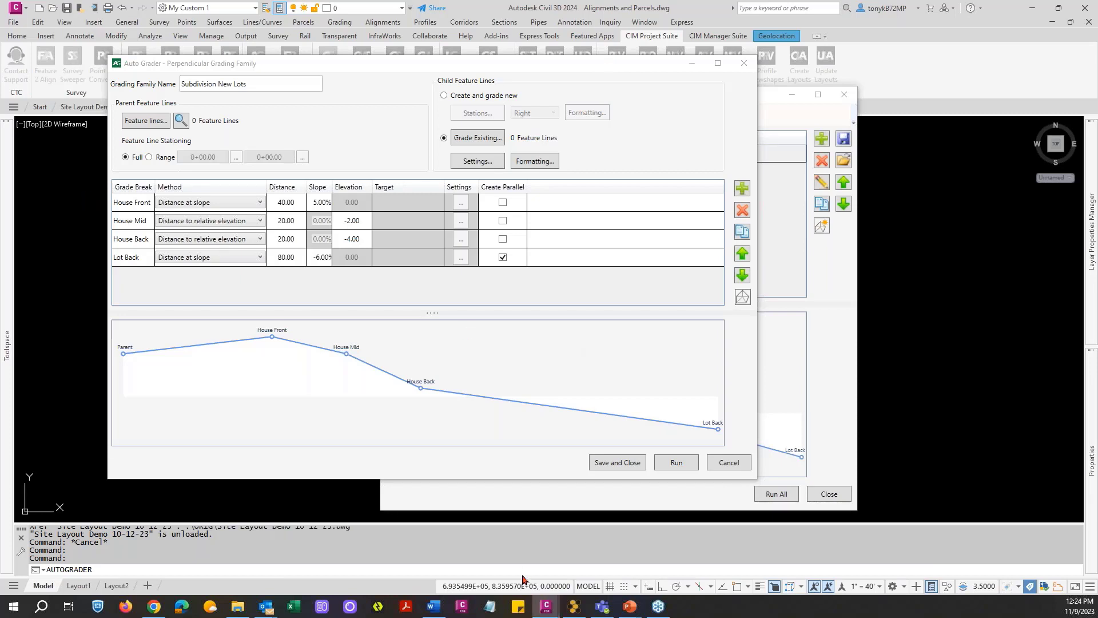
pyautogui.moveTo(539, 605)
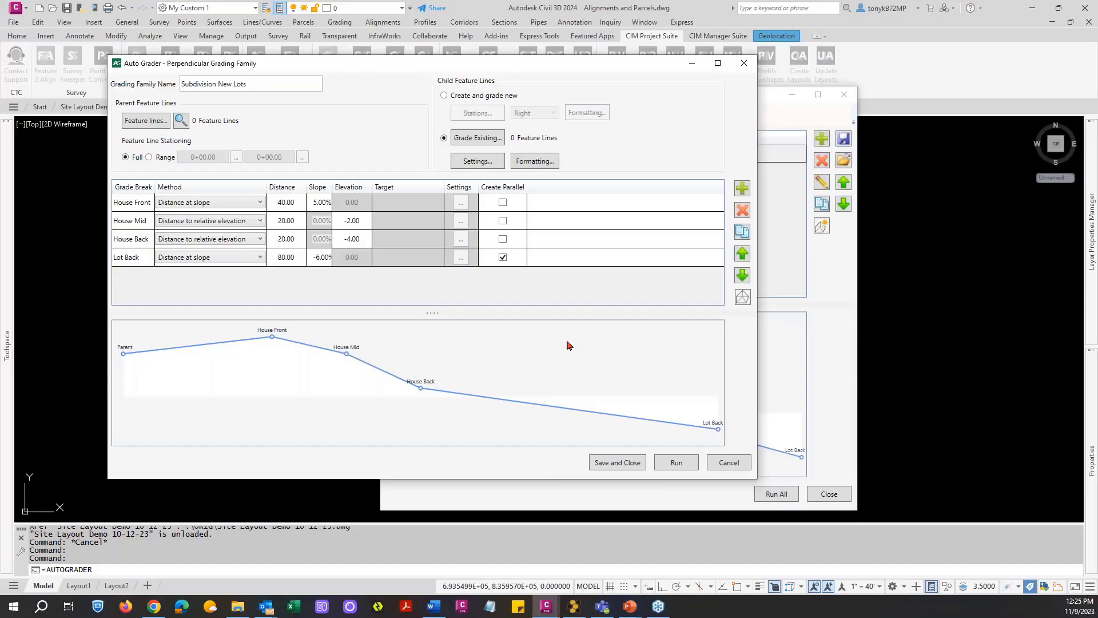
# Assign the feature line along the outer edge of the loop road as the grading family's parent, choosing Feature Line over Parcel Segment.
pyautogui.click(144, 122)
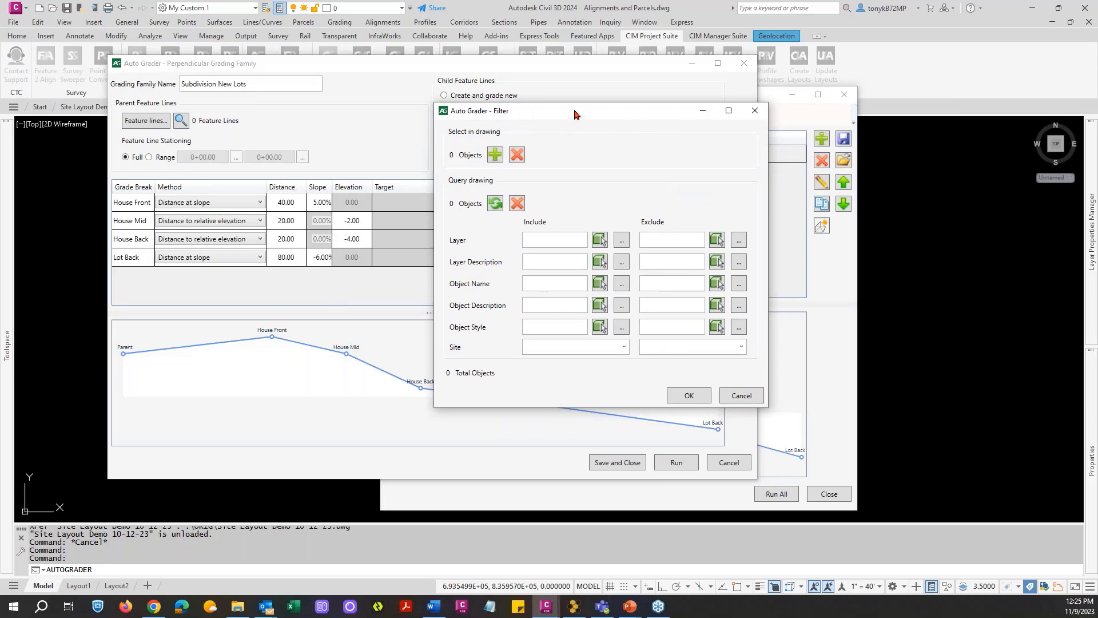
pyautogui.moveTo(578, 114); pyautogui.dragTo(654, 124)
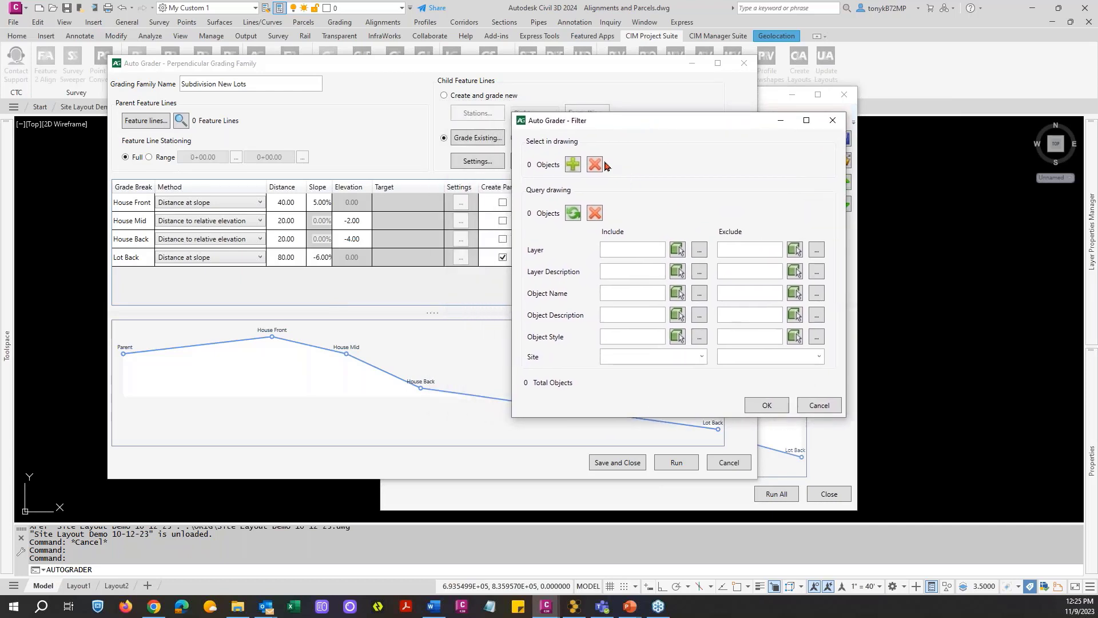
pyautogui.click(572, 165)
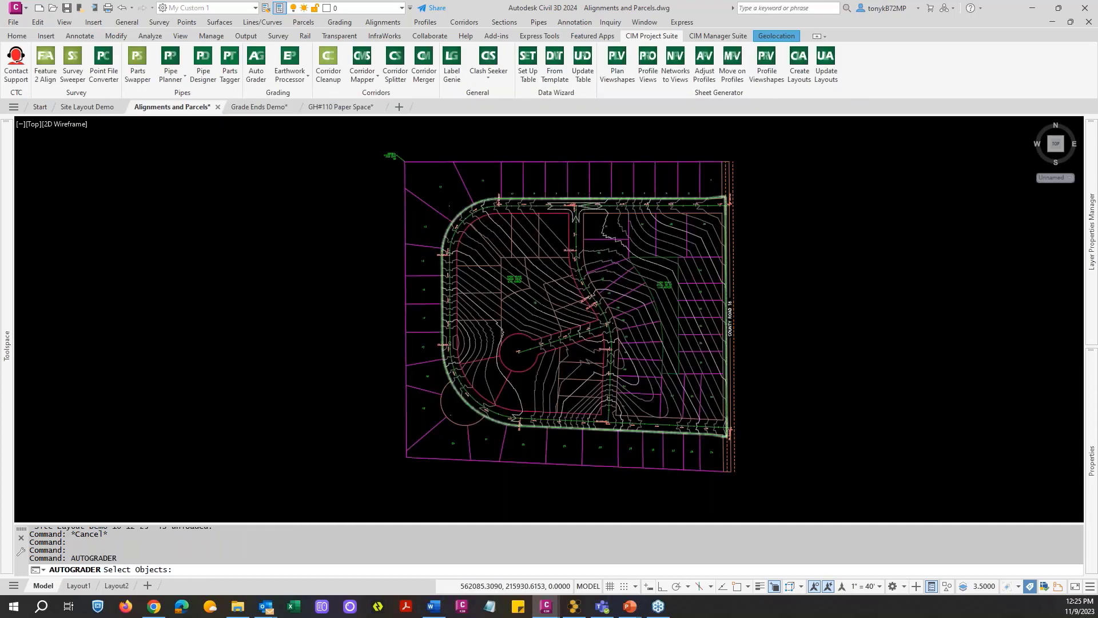
pyautogui.scroll(2, 553, 193)
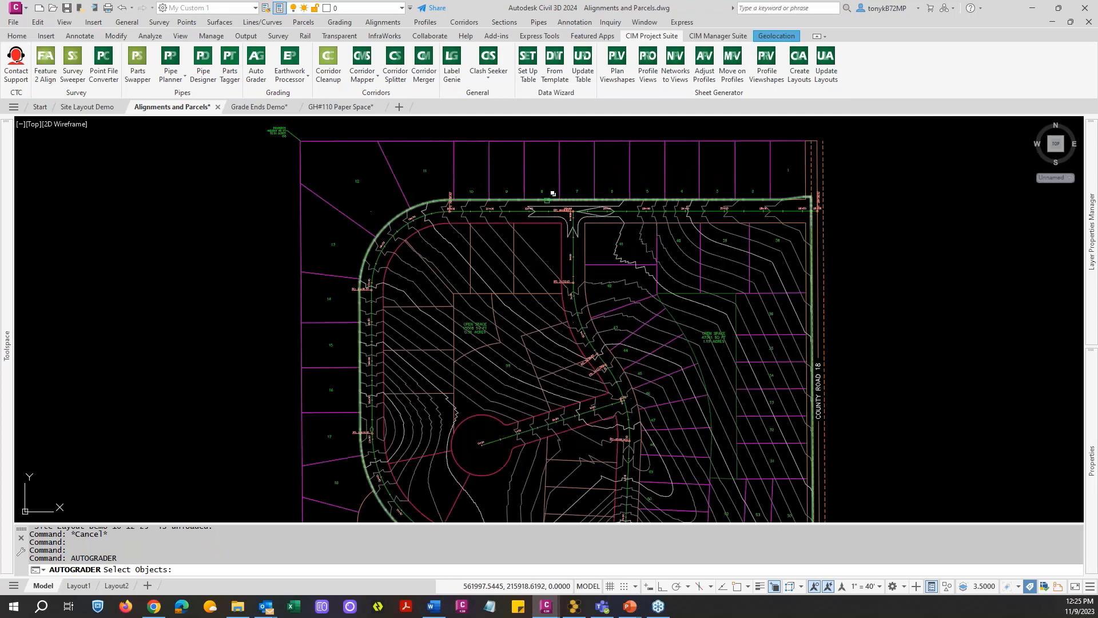
pyautogui.click(553, 194)
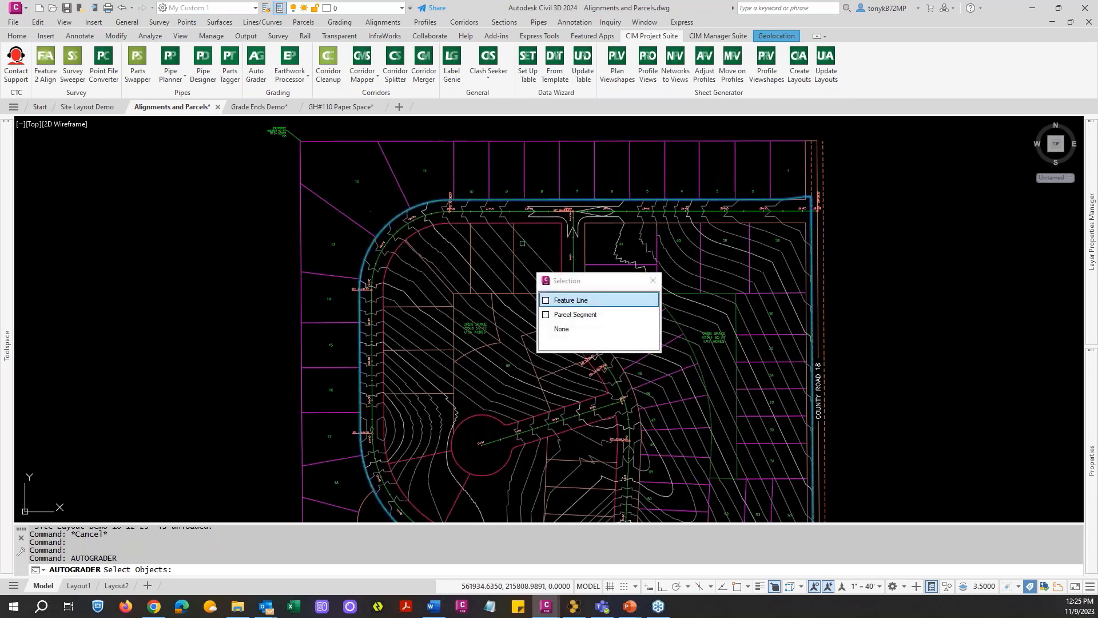
pyautogui.click(569, 298)
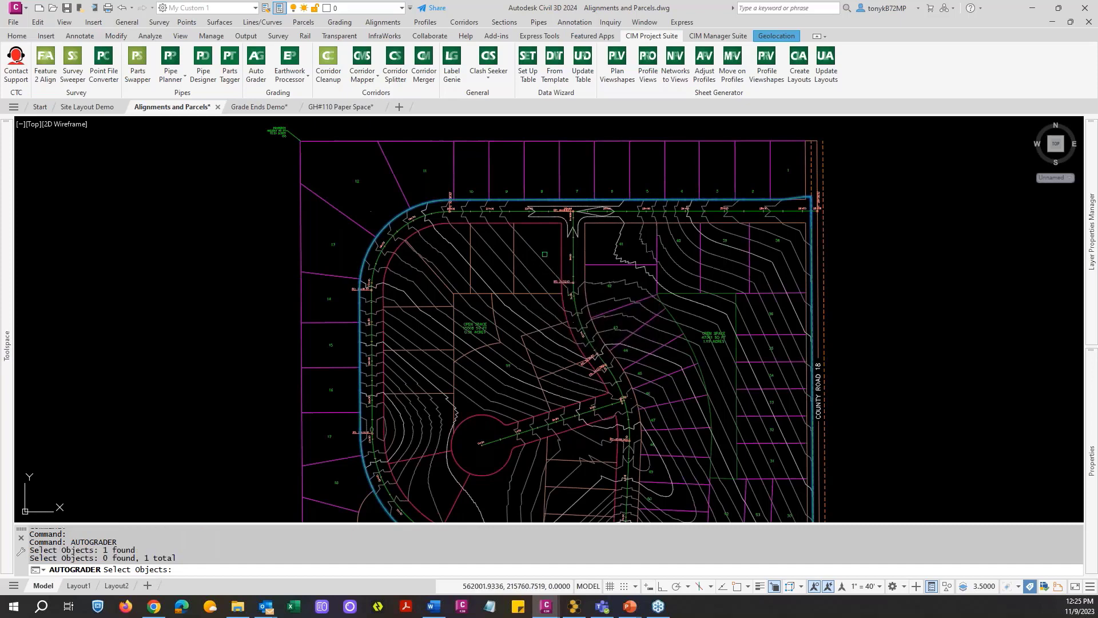
pyautogui.press('Return')
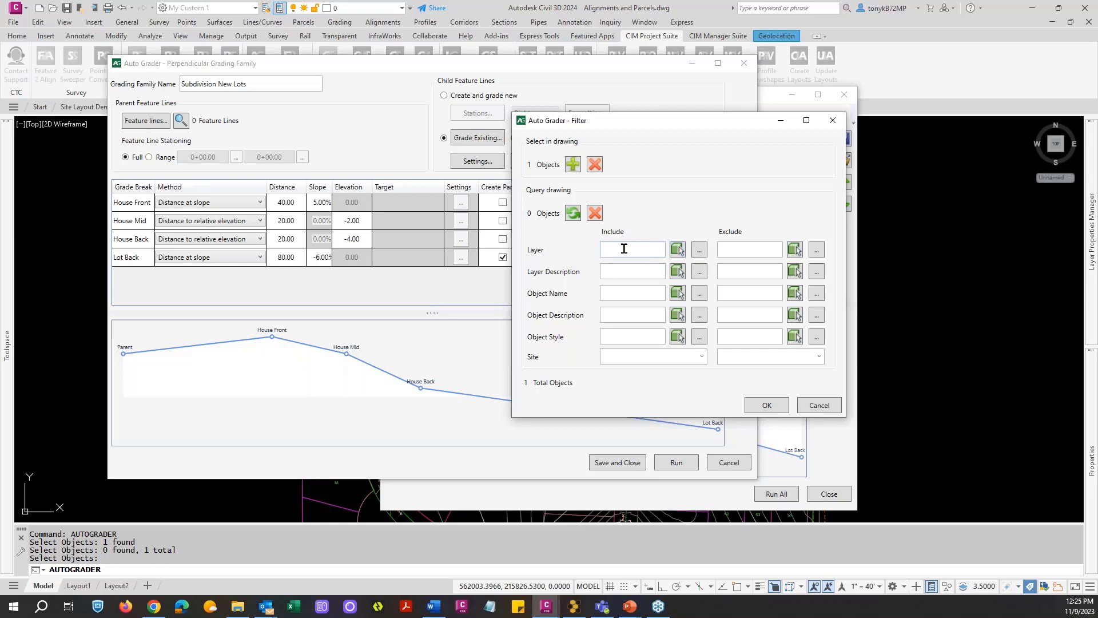
pyautogui.click(768, 407)
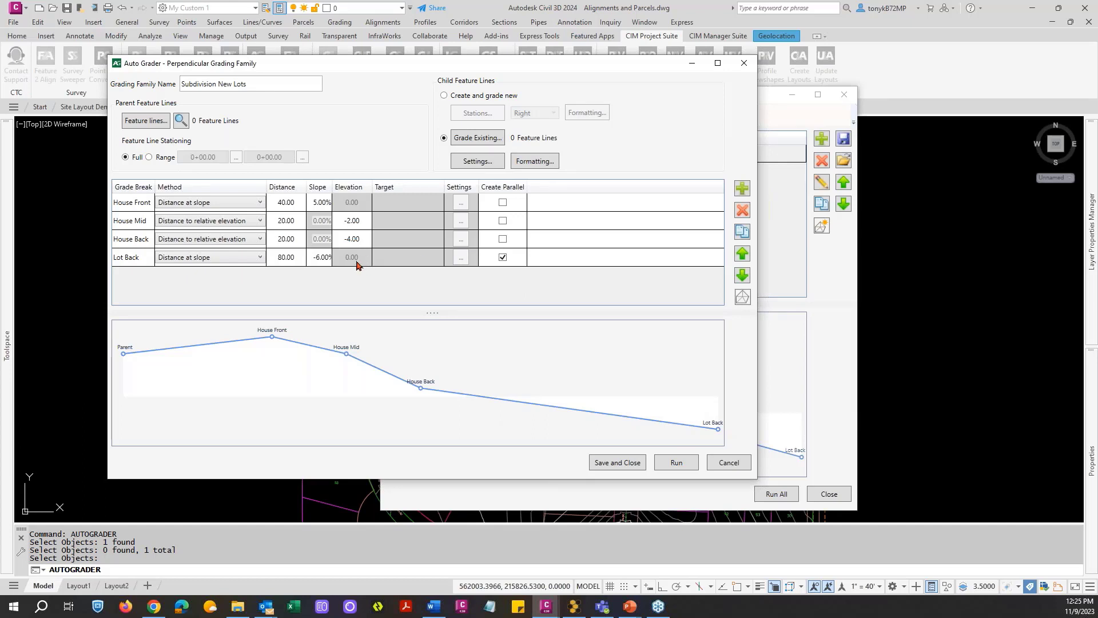
pyautogui.click(154, 119)
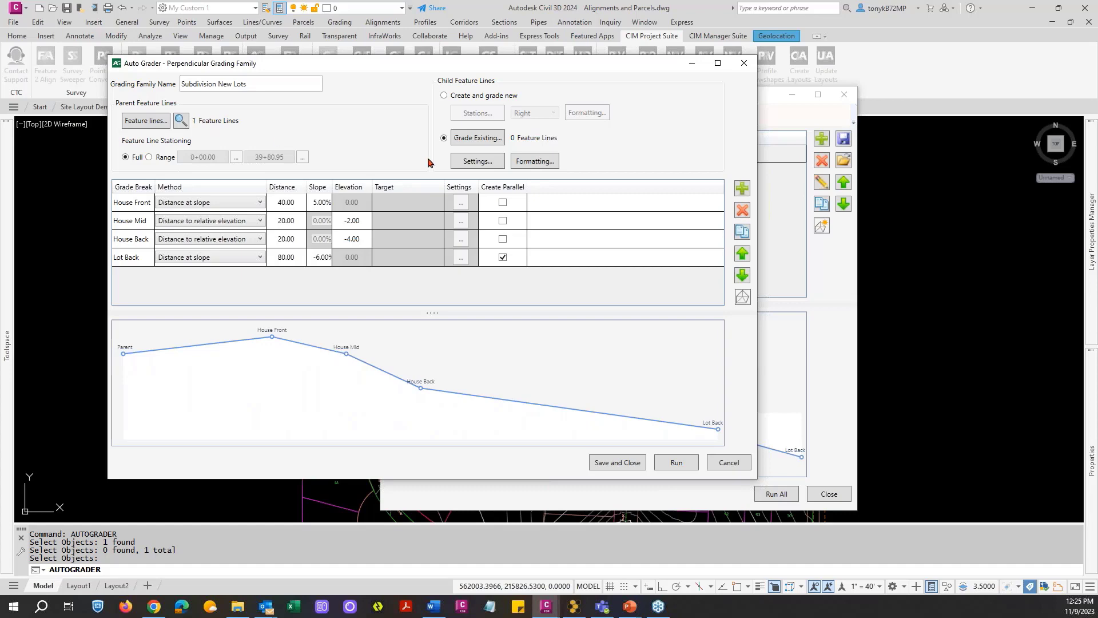
# Start choosing existing child feature lines to grade and select the lot lines running off the loop road's north side.
pyautogui.click(475, 140)
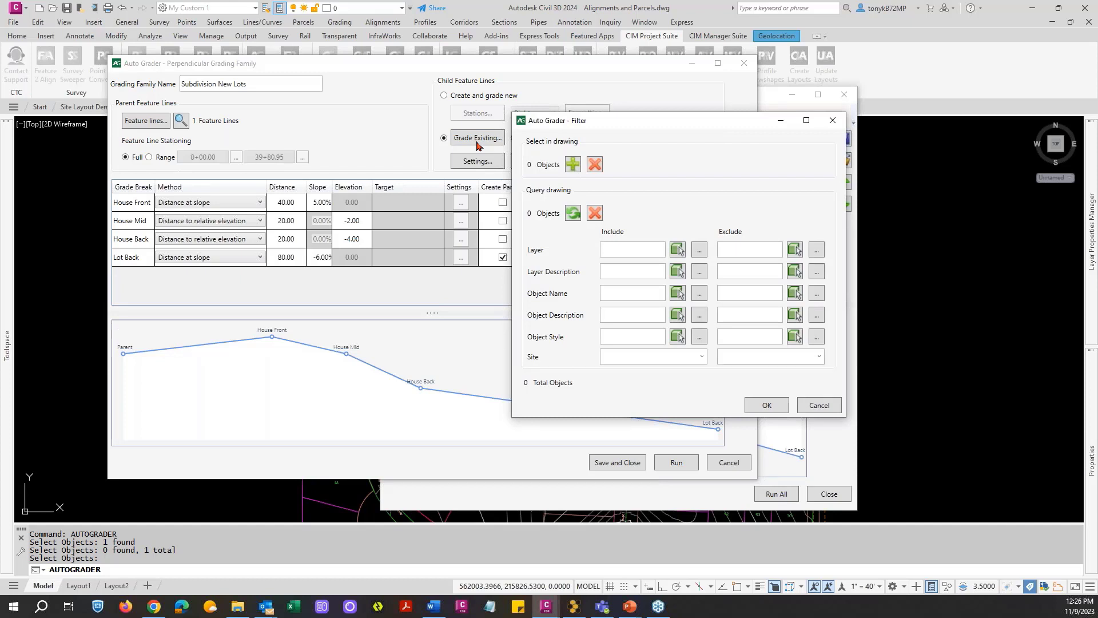
pyautogui.click(573, 166)
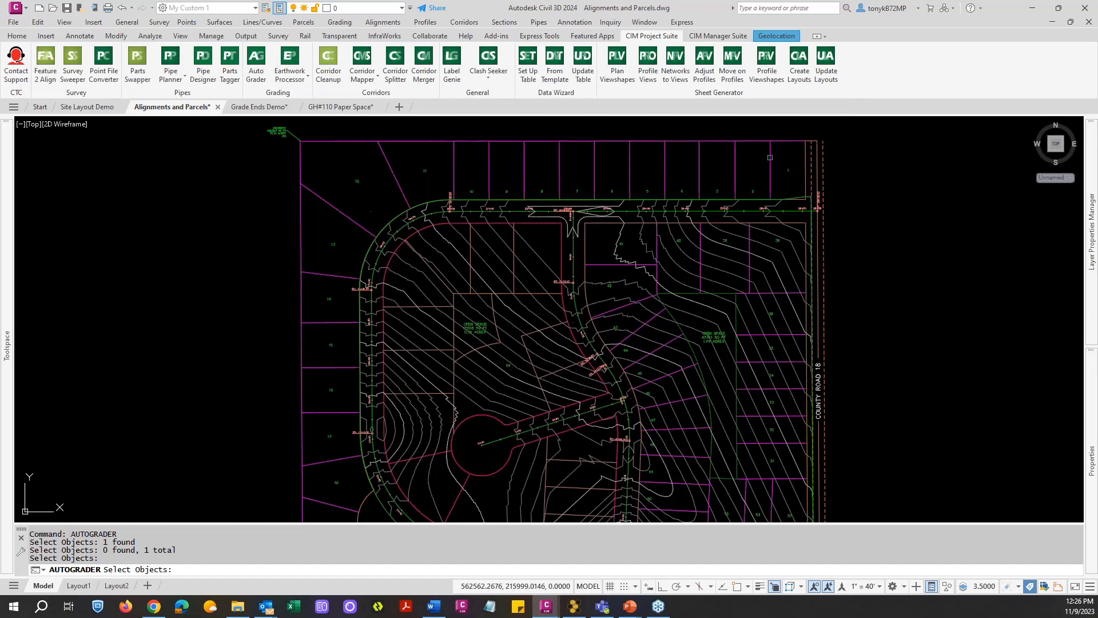
pyautogui.click(778, 158)
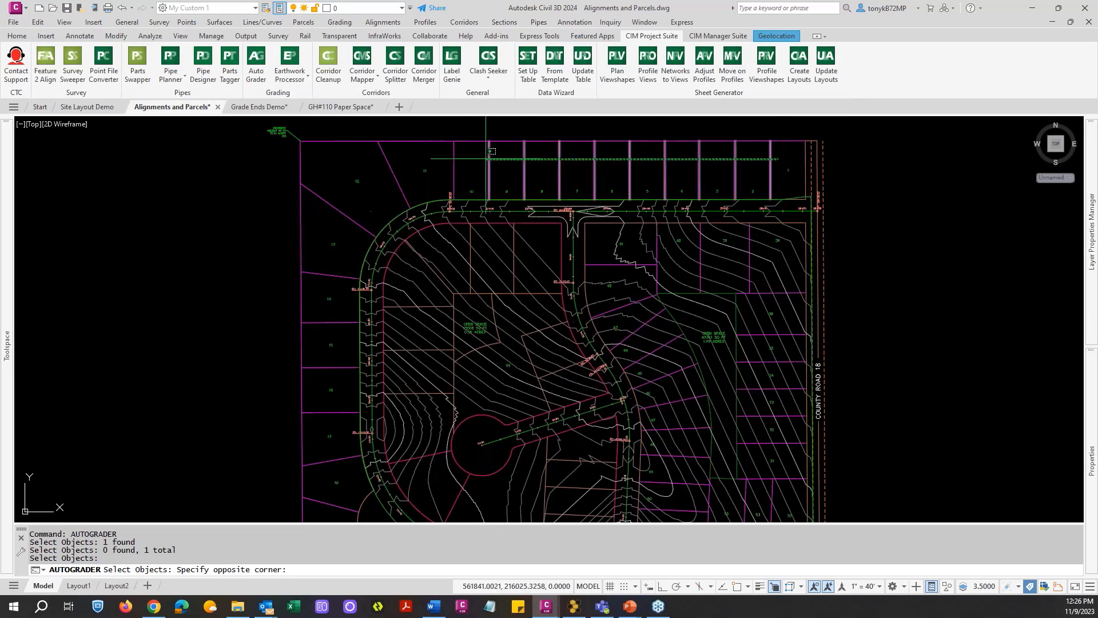
pyautogui.click(327, 183)
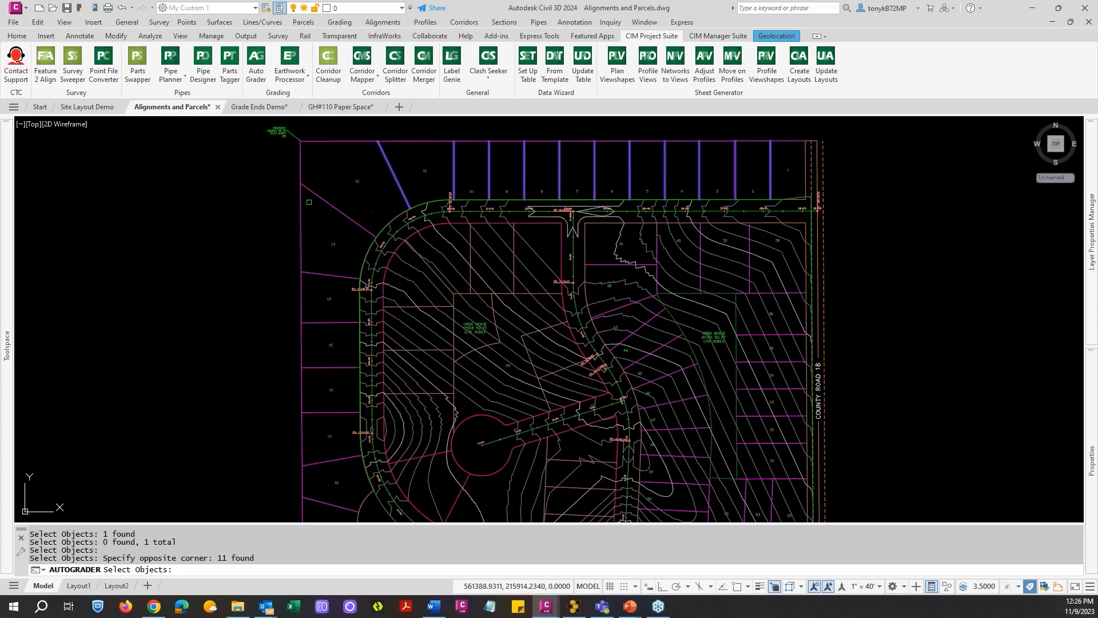
# Add the lot lines along the west side of the subdivision to the child selection and finish selecting.
pyautogui.click(318, 174)
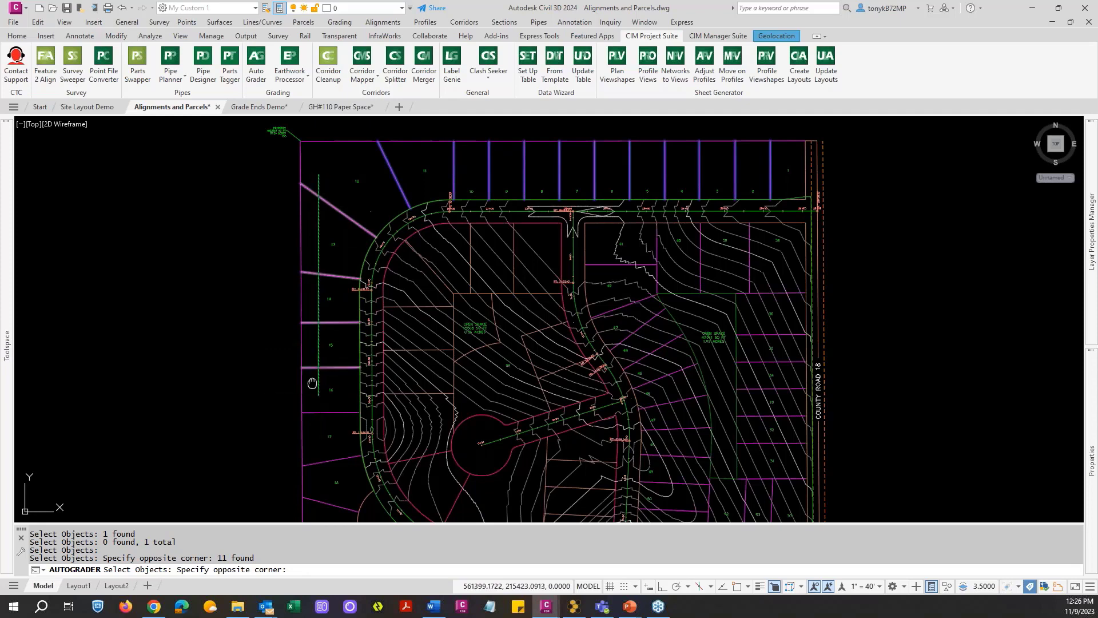
pyautogui.moveTo(312, 383); pyautogui.dragTo(294, 199, button='middle')
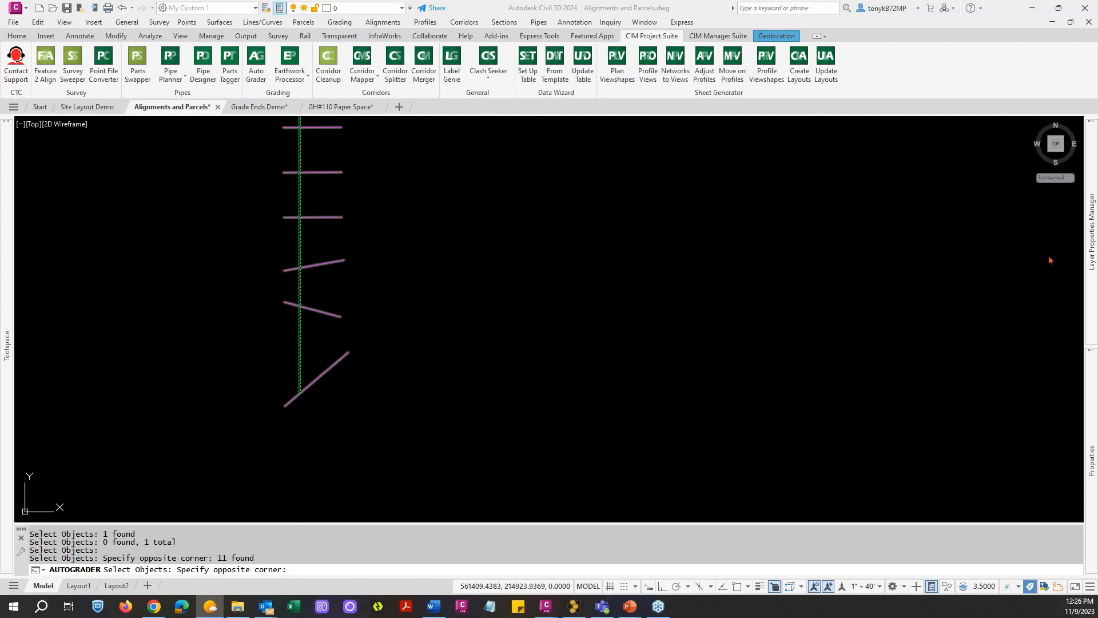
pyautogui.click(1036, 186)
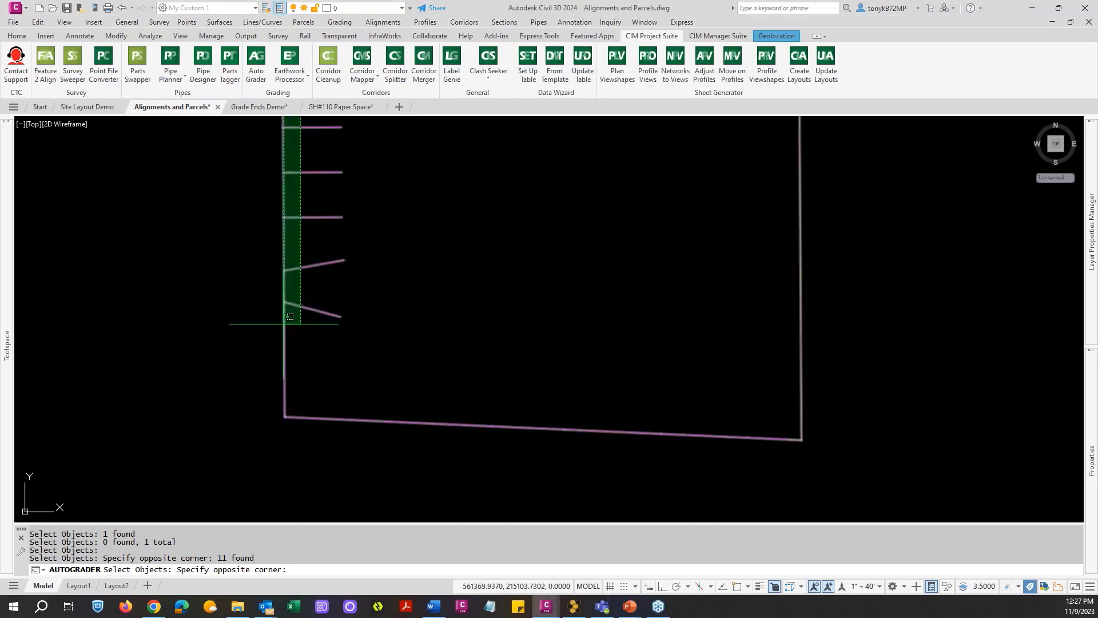
pyautogui.click(290, 316)
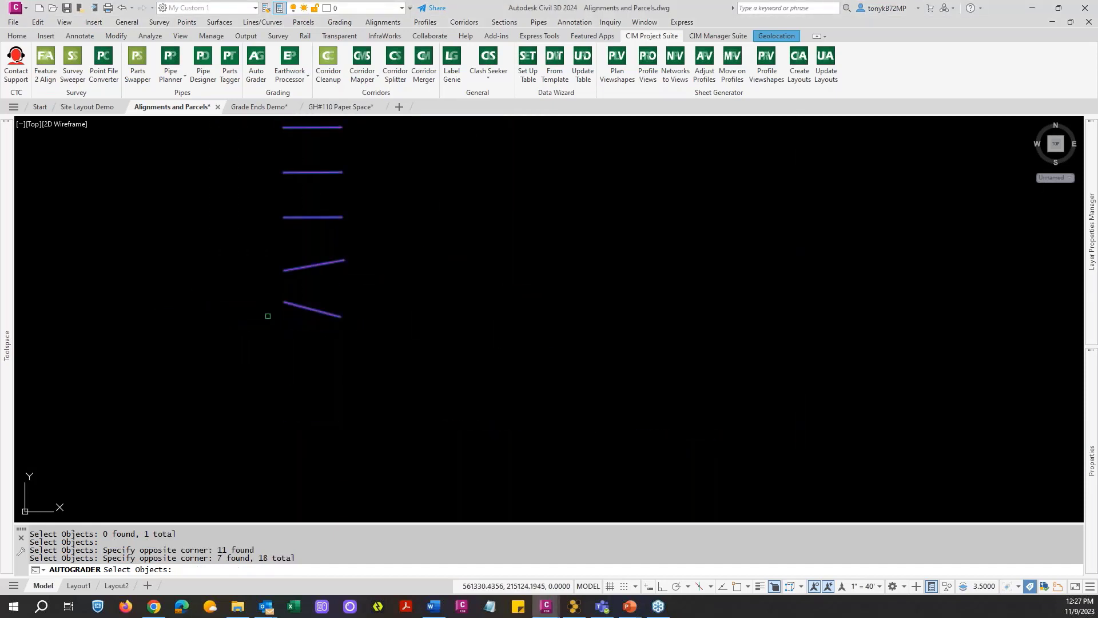
pyautogui.press('Return')
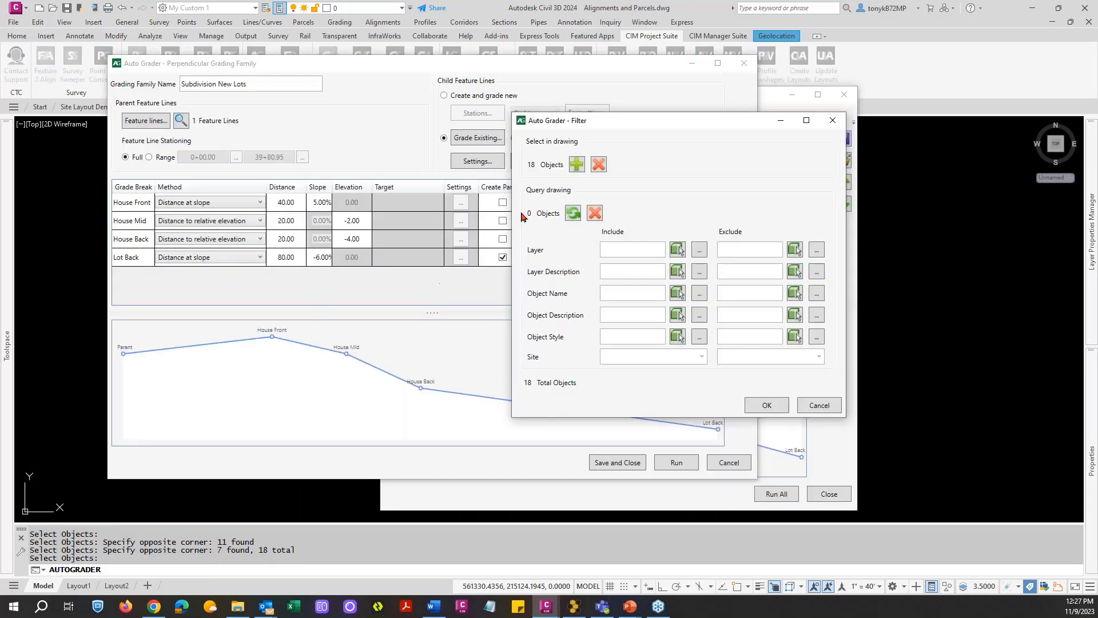
# Cancel the additional object selection, accept the child feature lines, and save the Subdivision New Lots grading family.
pyautogui.click(576, 164)
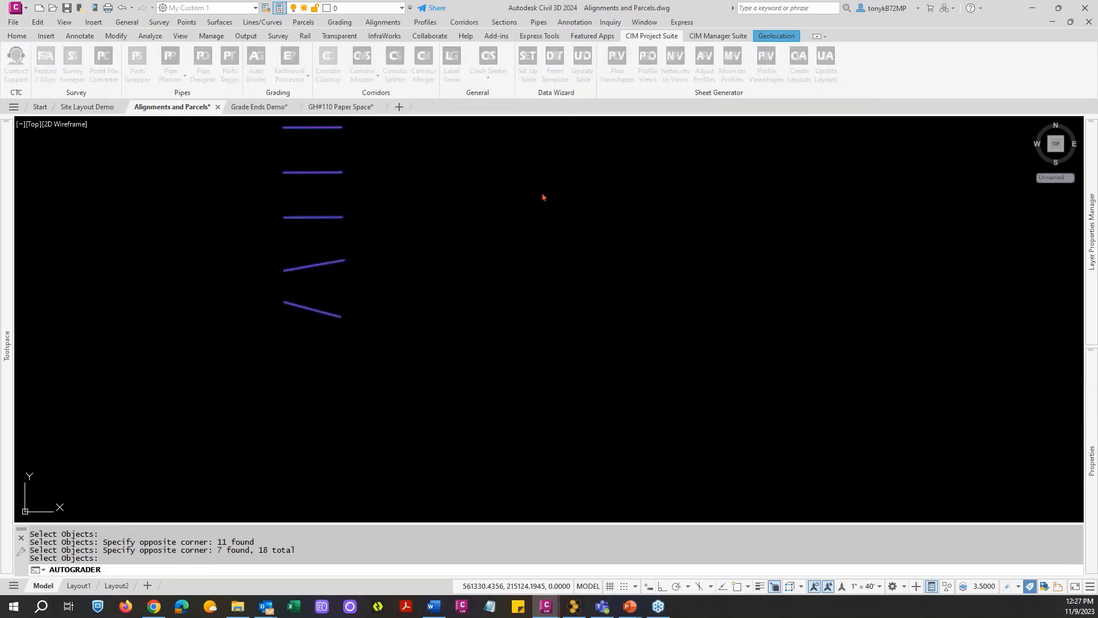
pyautogui.press('Return')
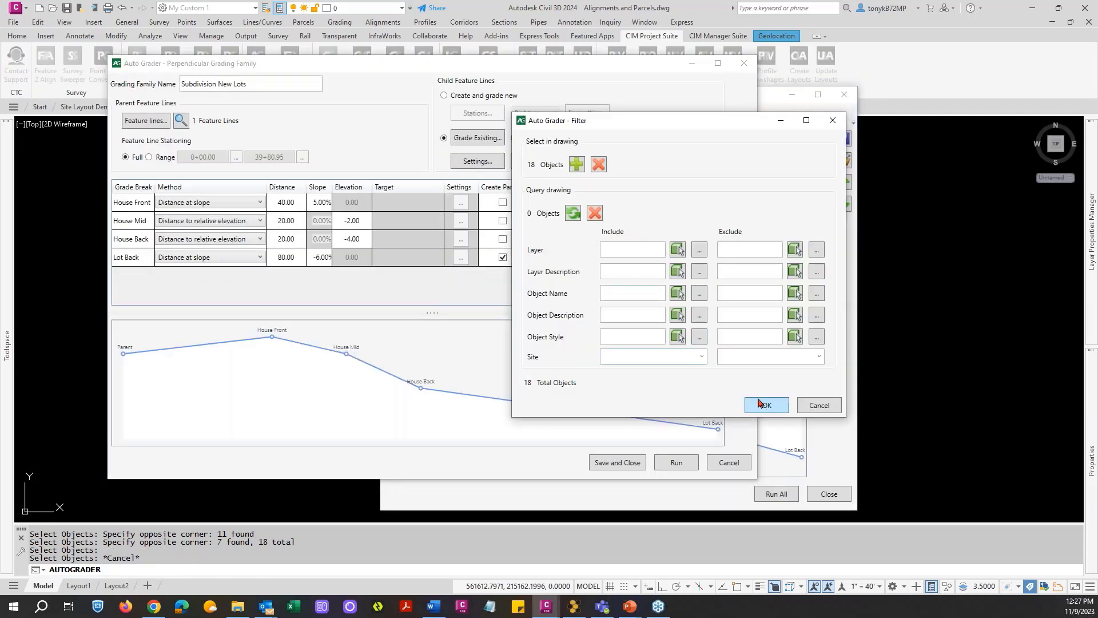
pyautogui.click(753, 400)
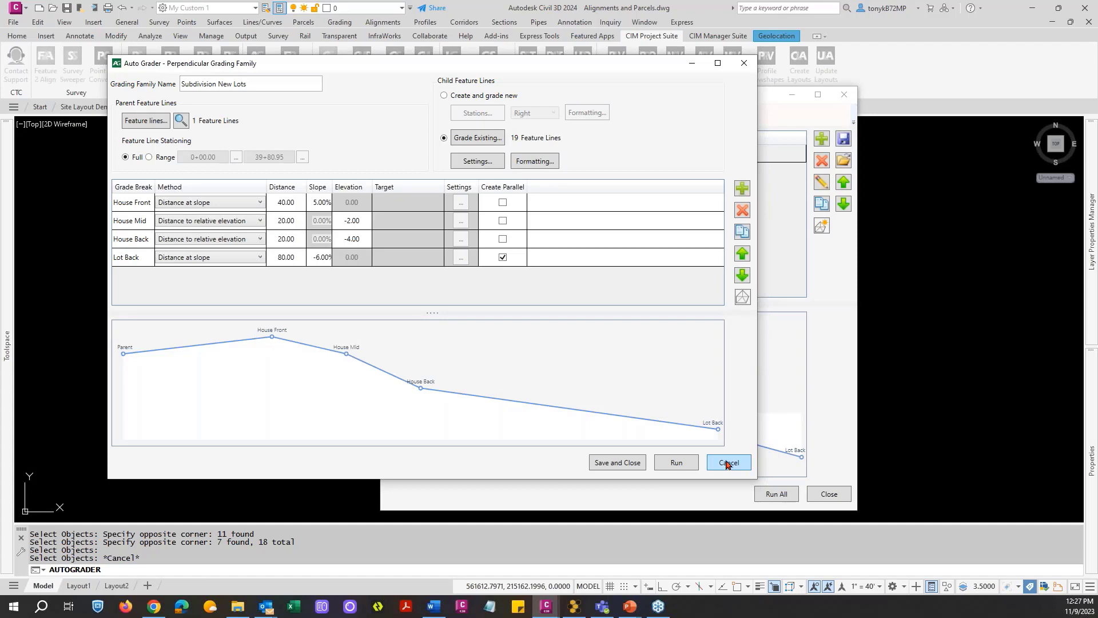
pyautogui.click(613, 462)
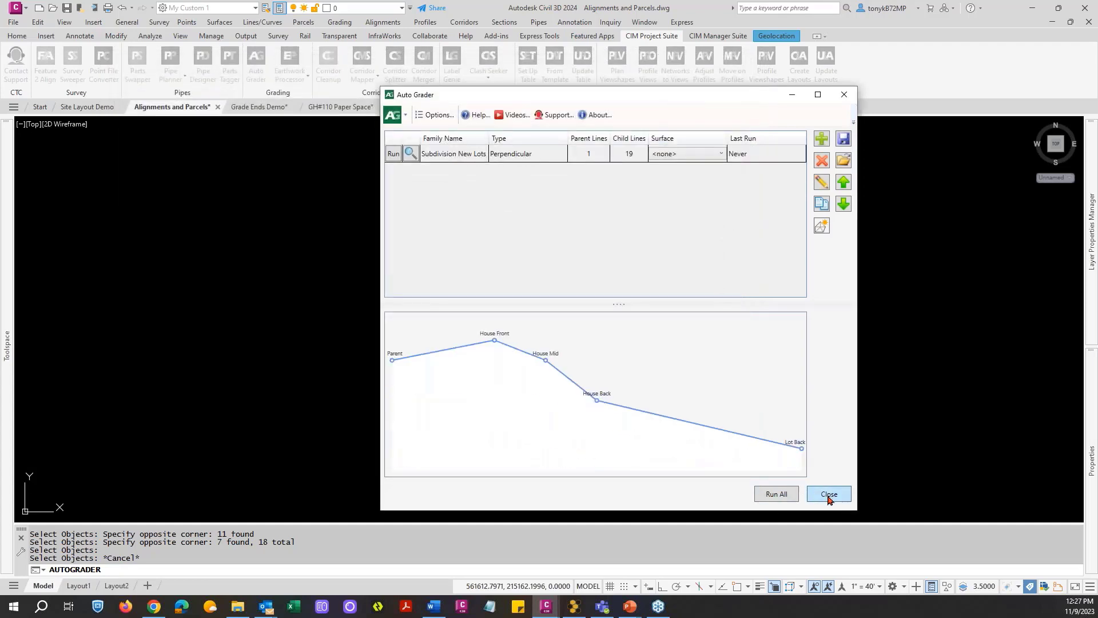
# Close Auto Grader, cancel any active command, and regenerate the drawing to restore the subdivision linework.
pyautogui.click(829, 494)
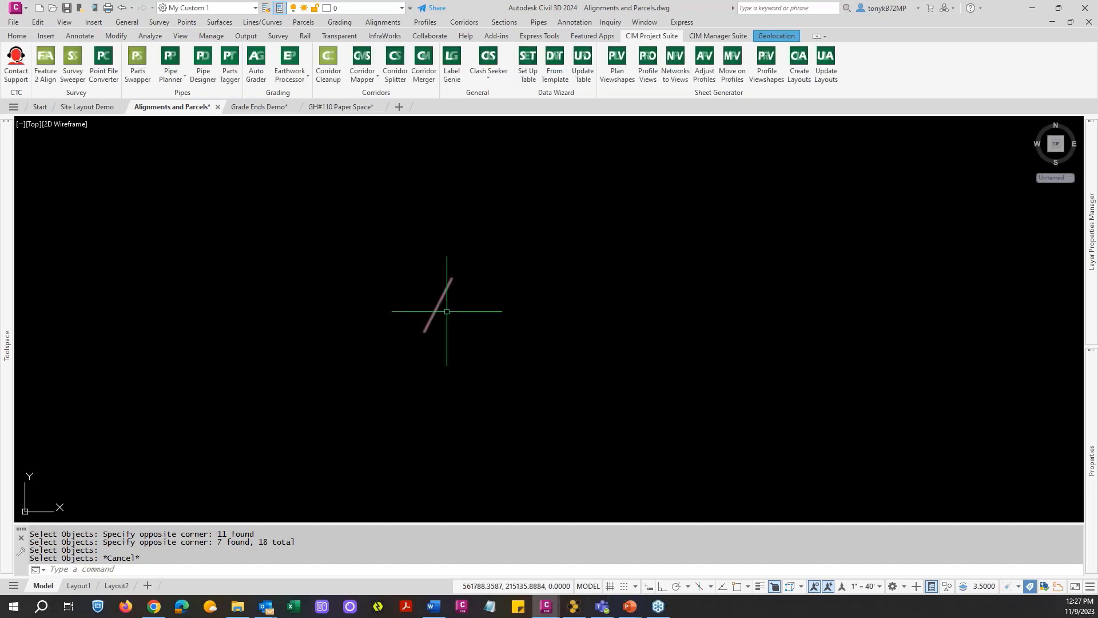
pyautogui.press('Escape')
pyautogui.press('Escape')
pyautogui.press('Escape')
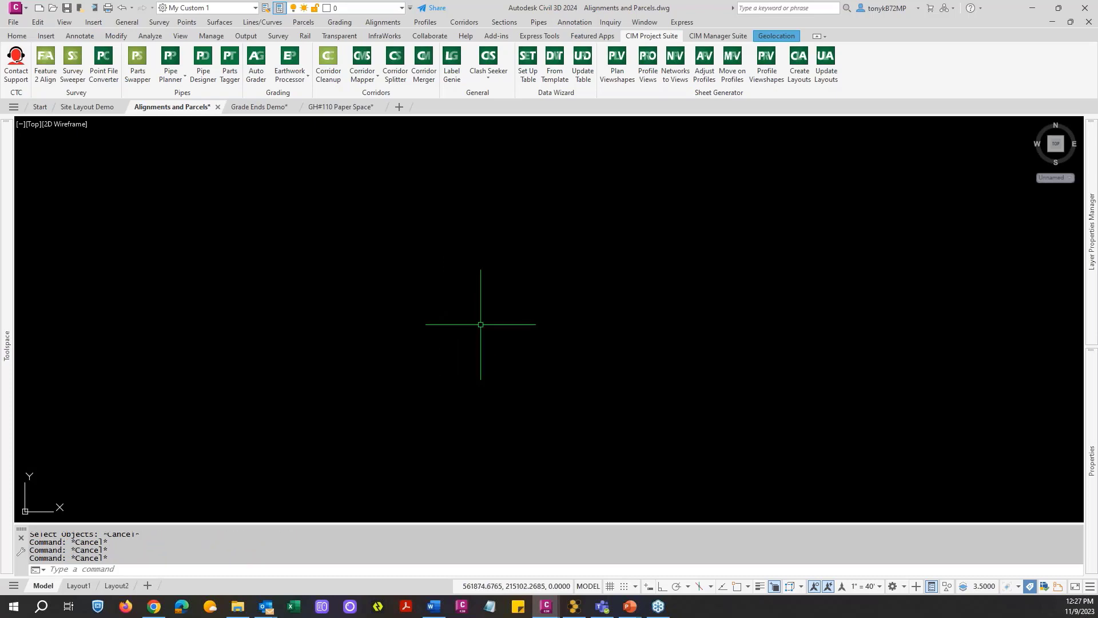
pyautogui.write('re')
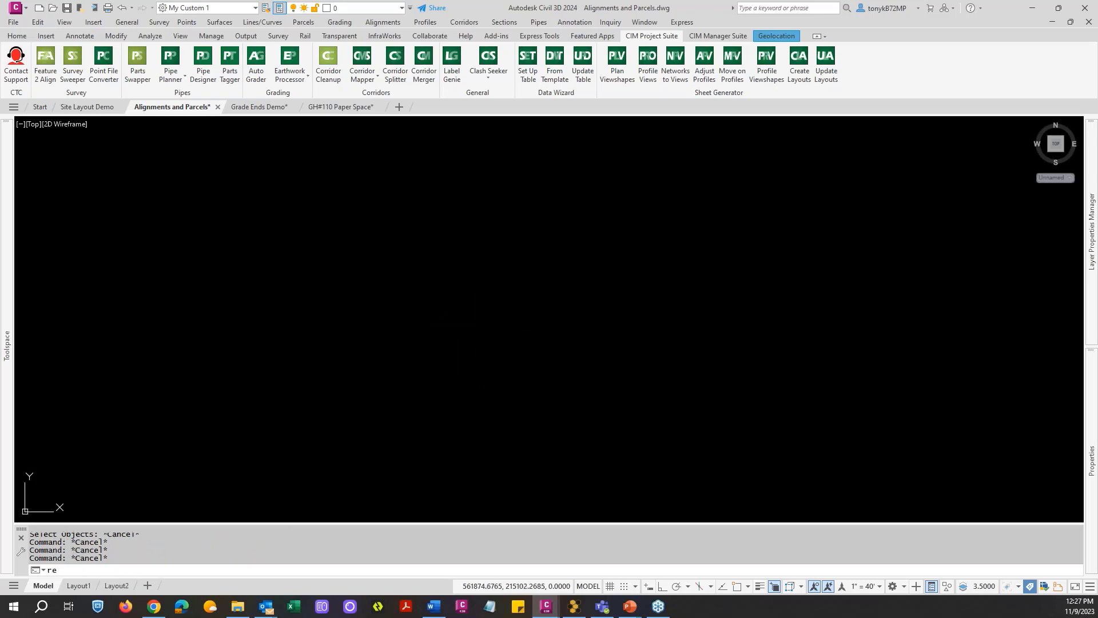
pyautogui.press('Return')
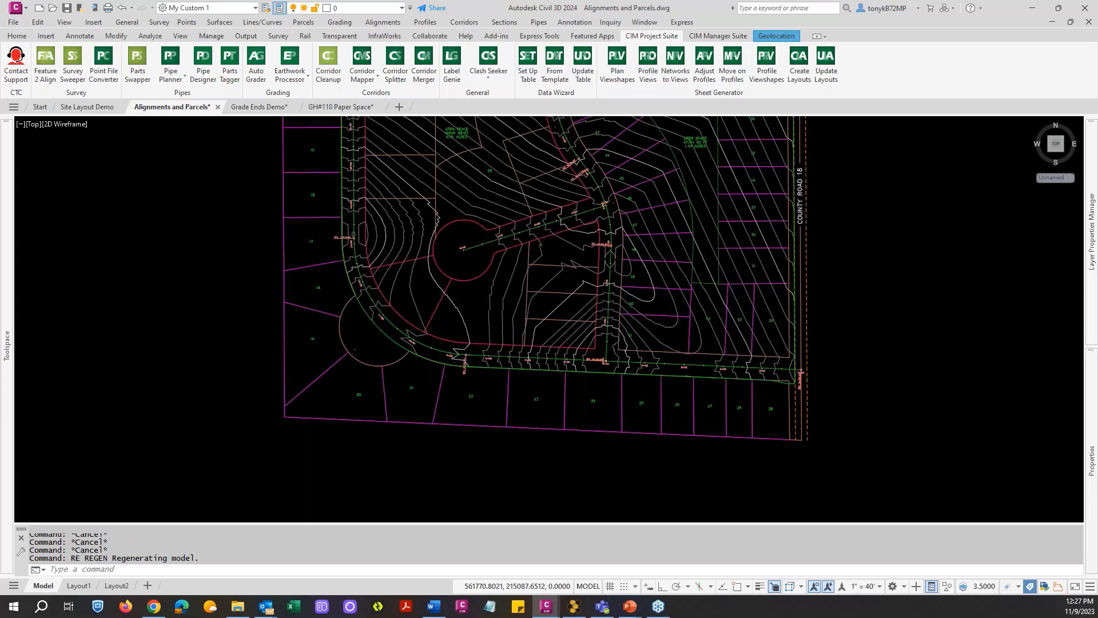
# Bring the whole subdivision into view, clear any active command, and regenerate the display once more.
pyautogui.scroll(-2, 432, 330)
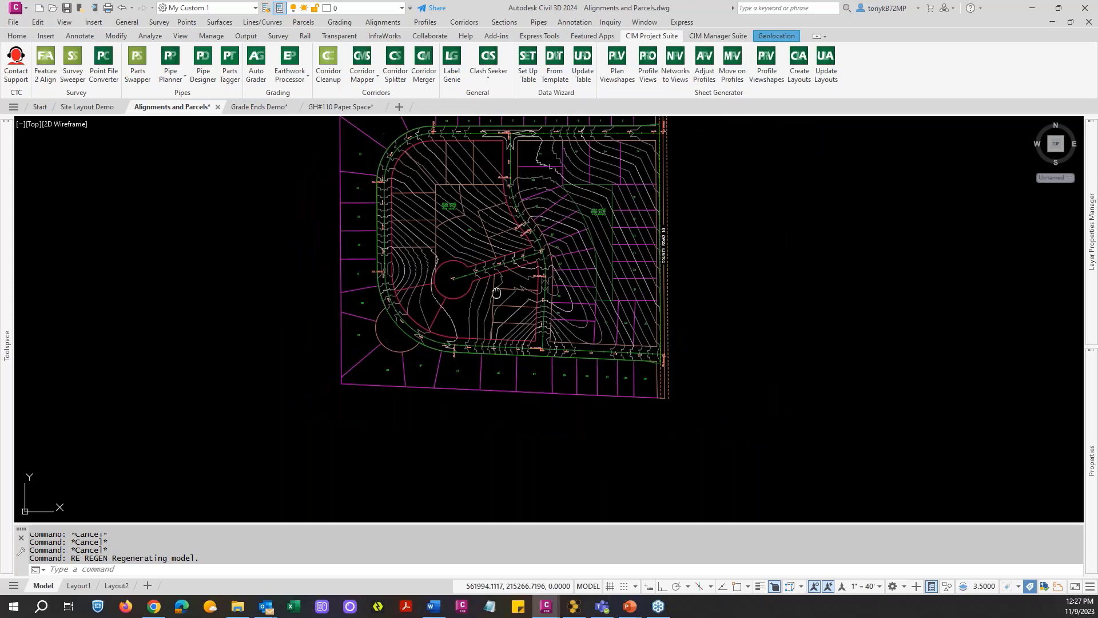
pyautogui.moveTo(496, 293); pyautogui.dragTo(609, 382, button='middle')
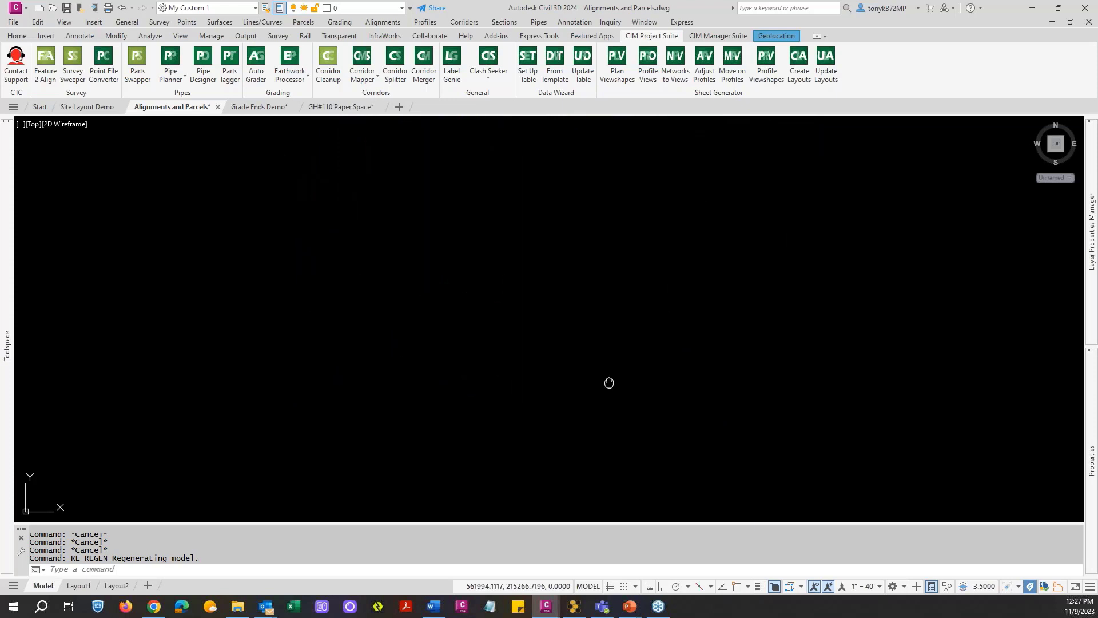
pyautogui.moveTo(609, 382)
pyautogui.mouseDown(button='middle')
pyautogui.moveTo(721, 473)
pyautogui.moveTo(498, 232)
pyautogui.moveTo(621, 388)
pyautogui.mouseUp(button='middle')
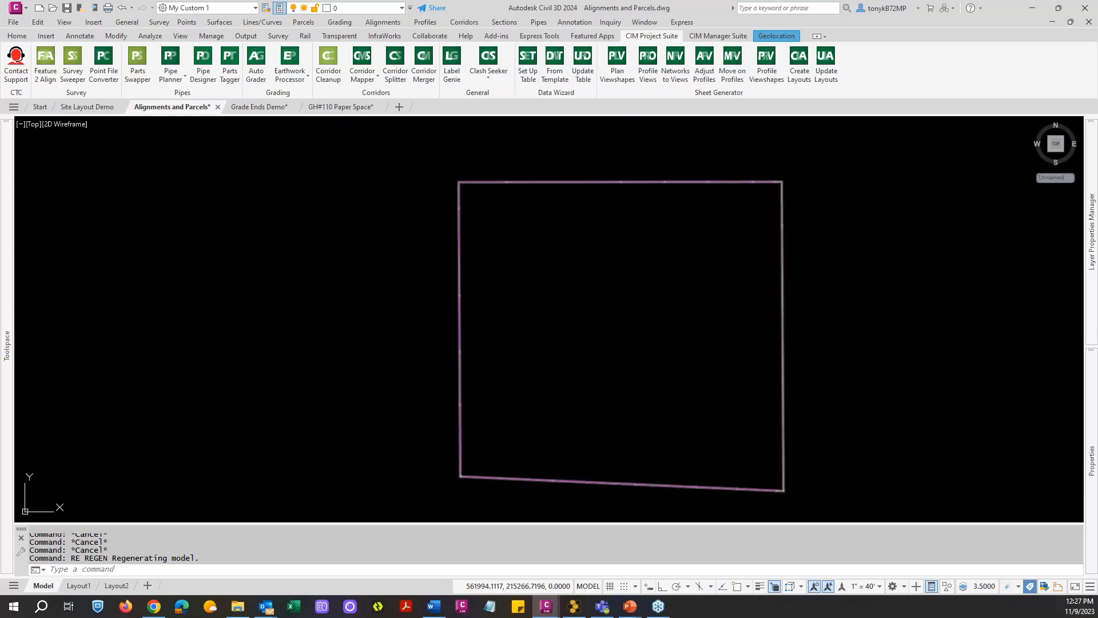
pyautogui.press('Escape')
pyautogui.press('Escape')
pyautogui.press('Escape')
pyautogui.press('Escape')
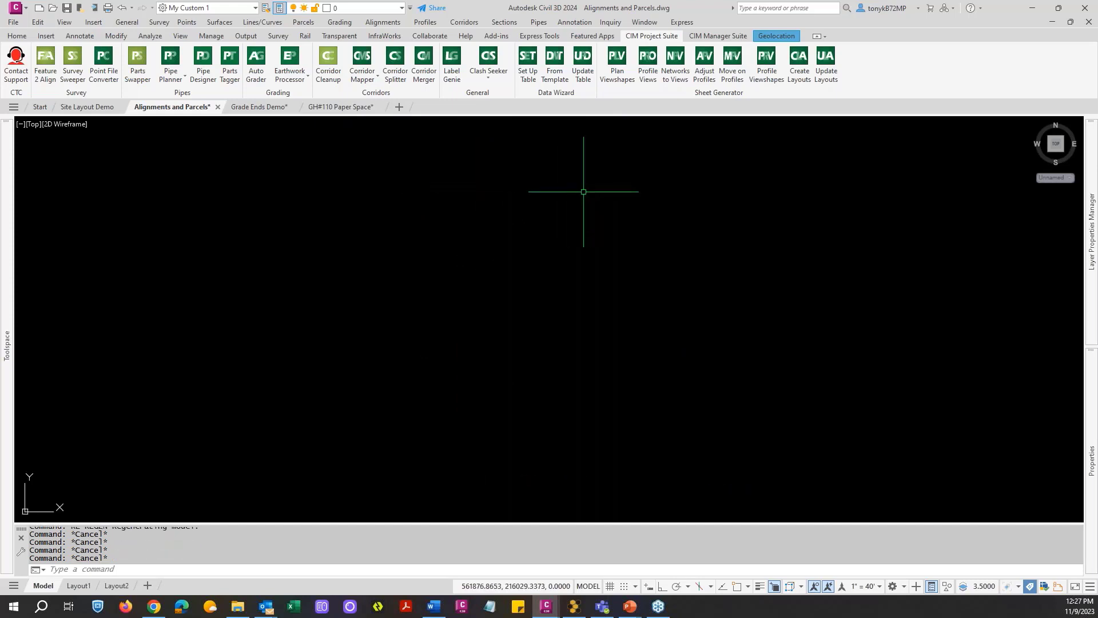
pyautogui.write('re')
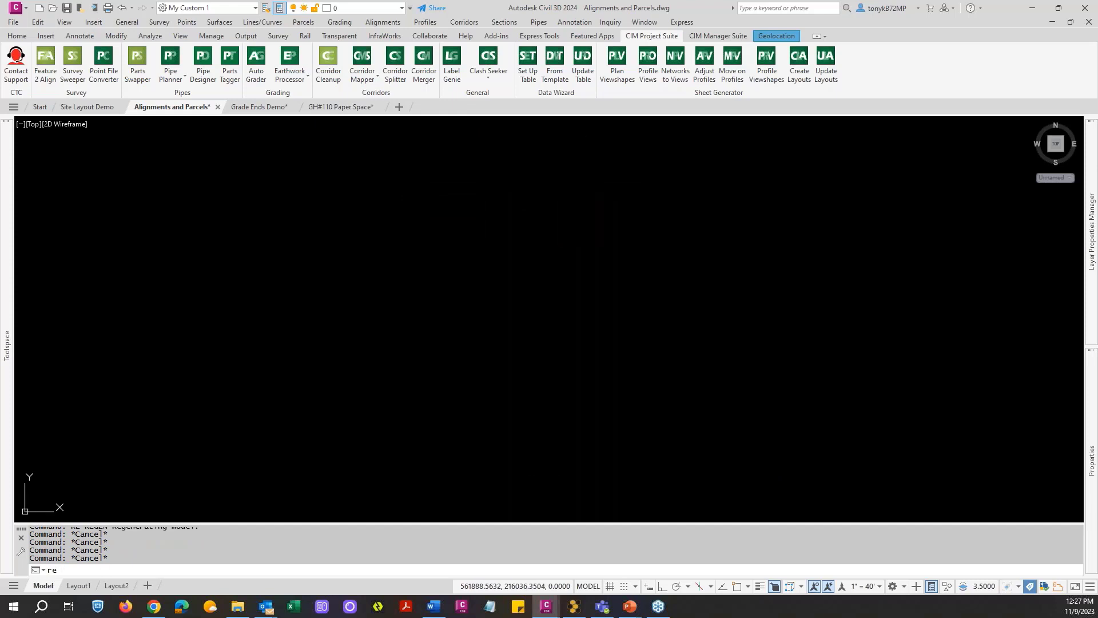
pyautogui.press('Return')
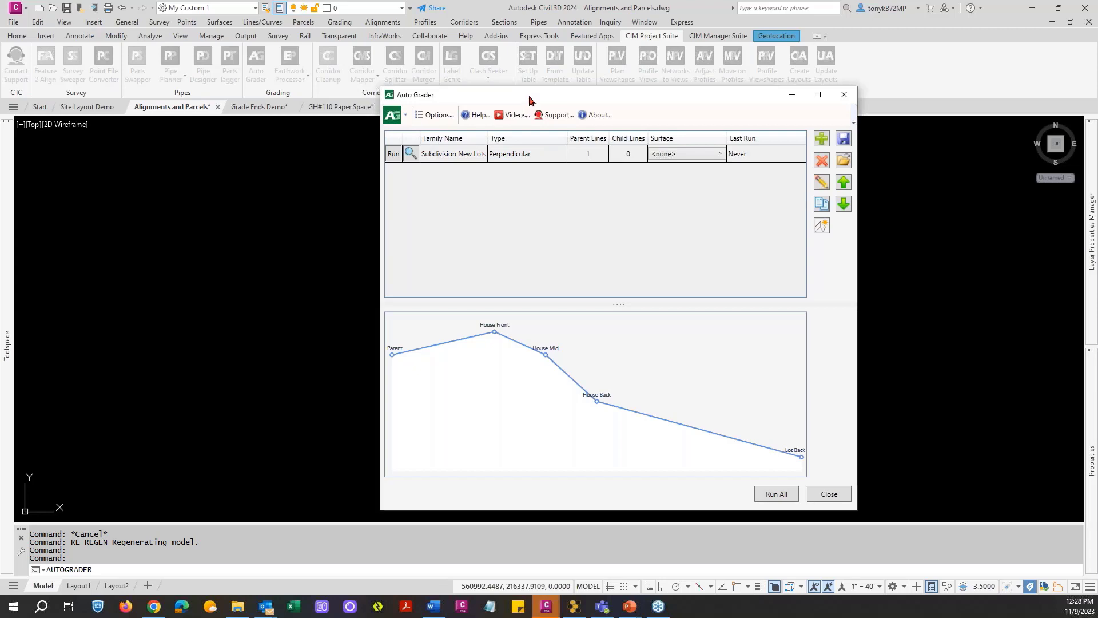
# Reopen the Subdivision New Lots family in Auto Grader and clear its manually selected child feature lines.
pyautogui.moveTo(530, 101); pyautogui.dragTo(1097, 103)
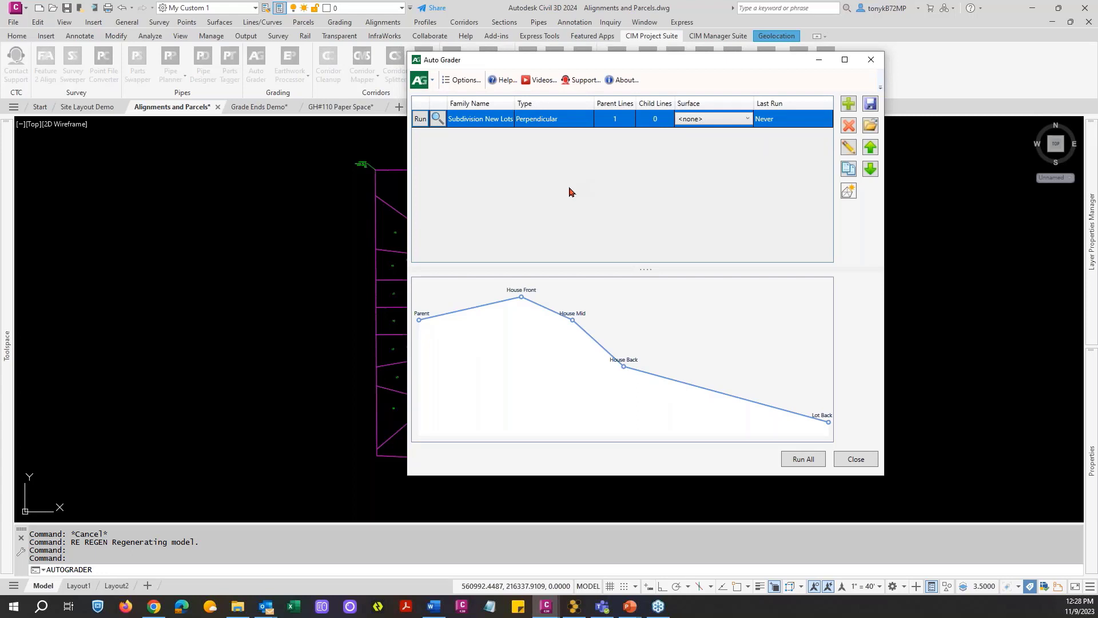
pyautogui.click(541, 112)
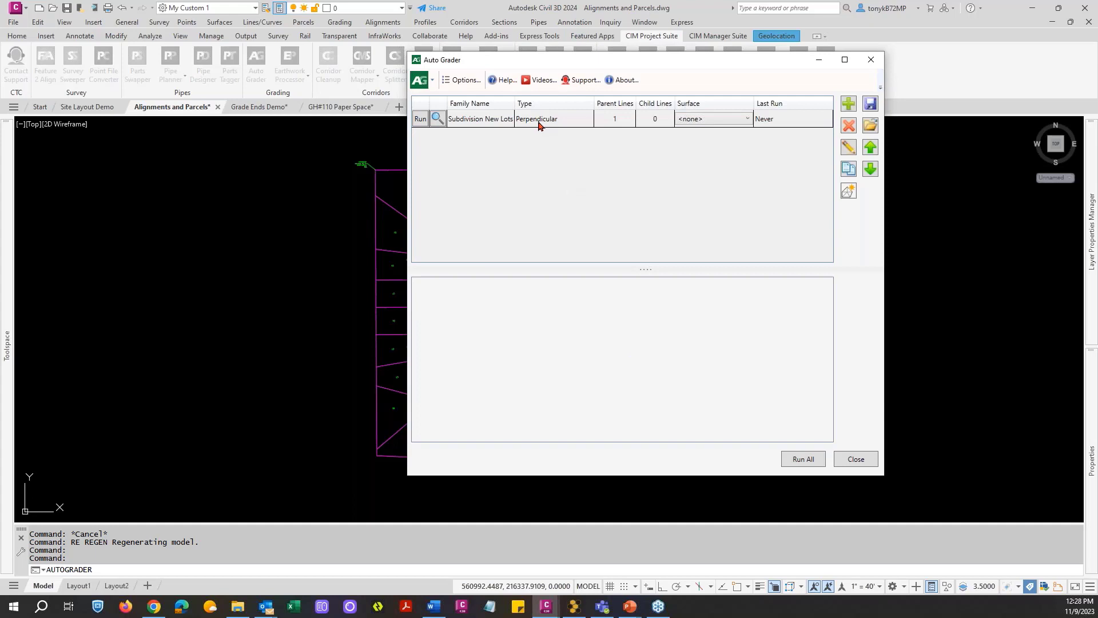
pyautogui.doubleClick(538, 121)
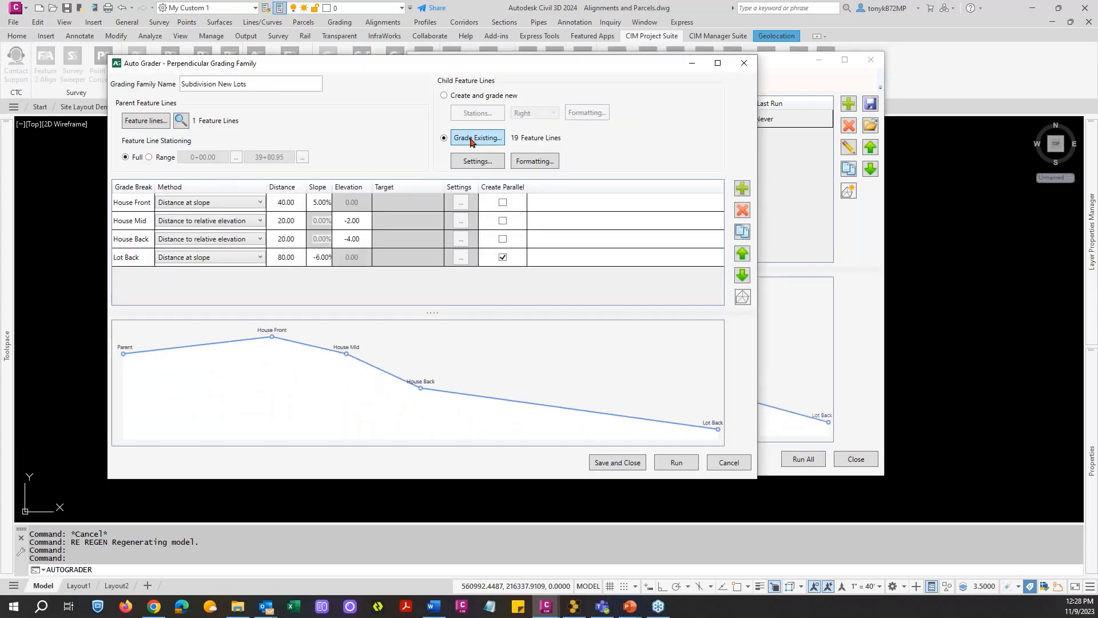
pyautogui.click(459, 141)
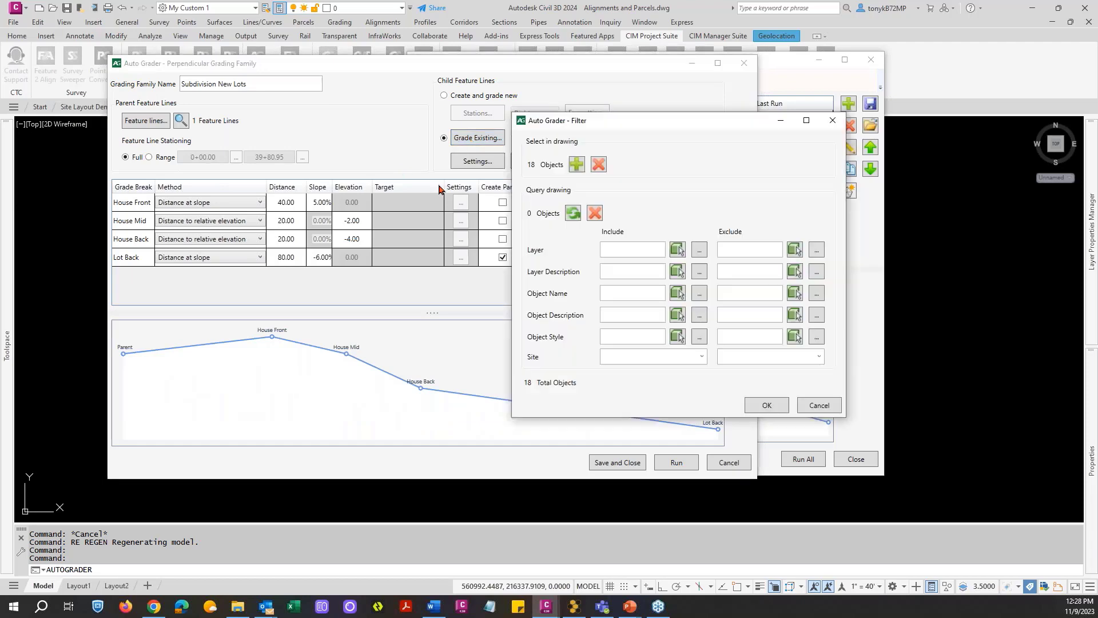
pyautogui.click(599, 165)
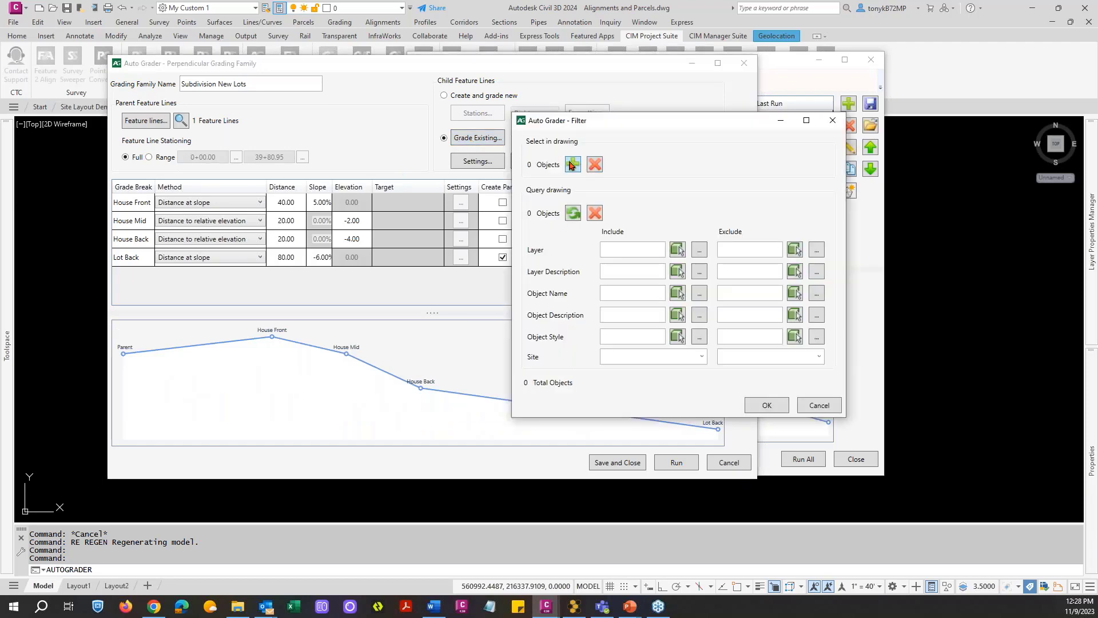
# Select the lot lines along the north and west sides of the subdivision as existing child feature lines.
pyautogui.click(572, 164)
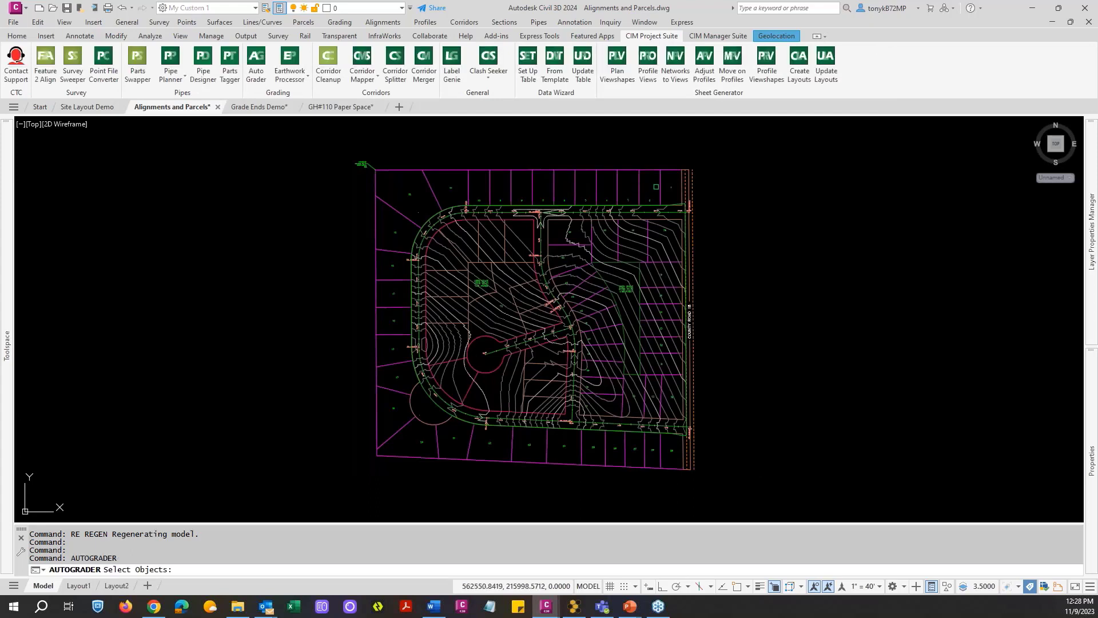
pyautogui.click(616, 182)
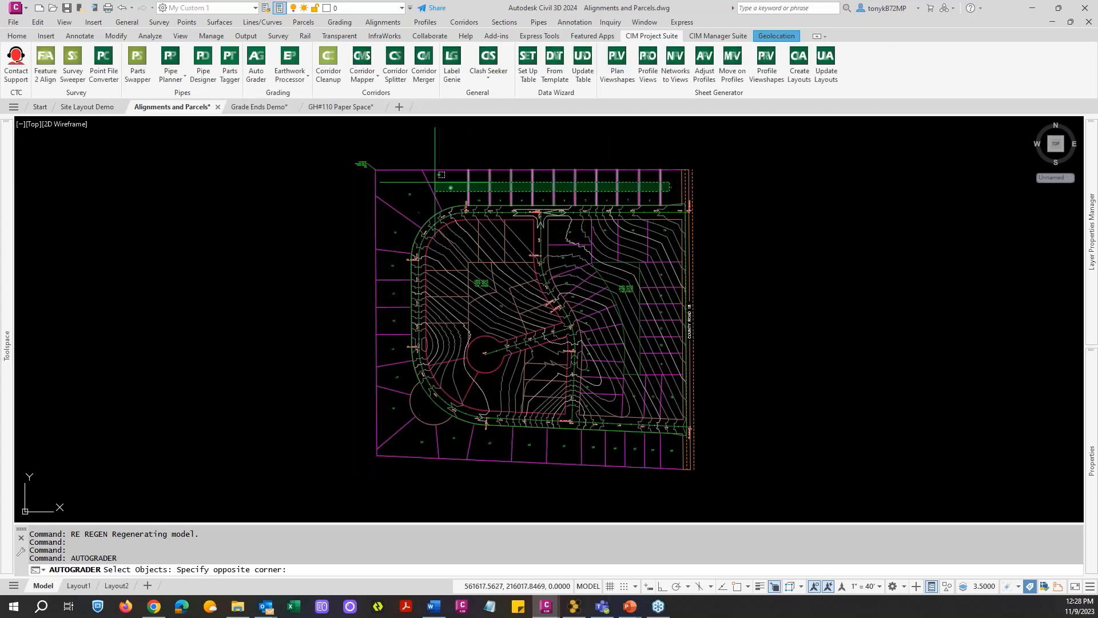
pyautogui.click(410, 183)
pyautogui.click(382, 196)
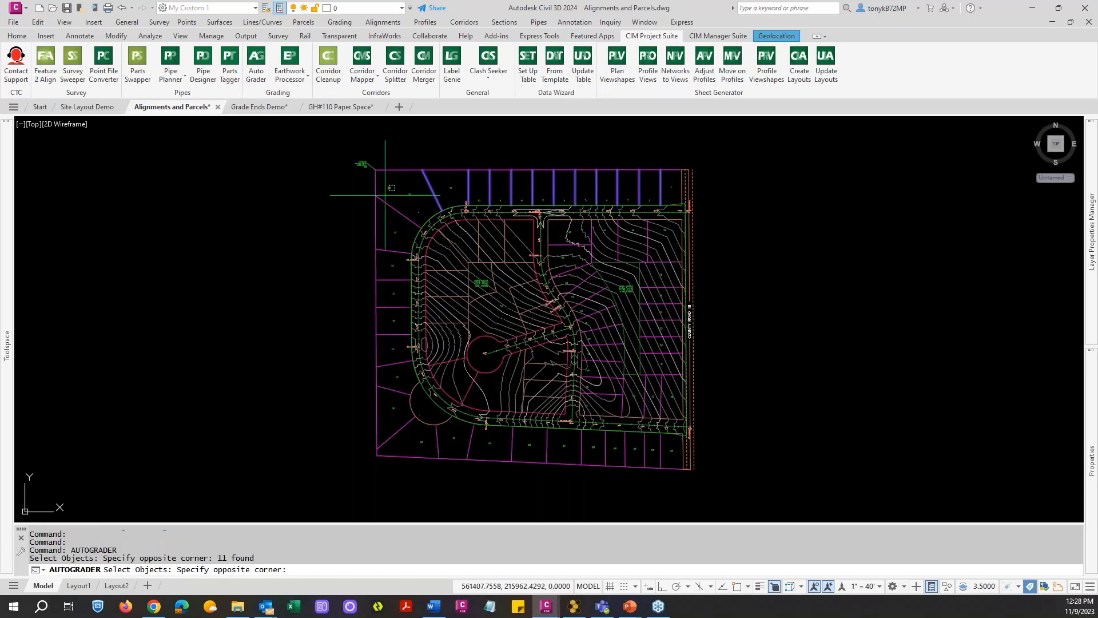
pyautogui.click(382, 450)
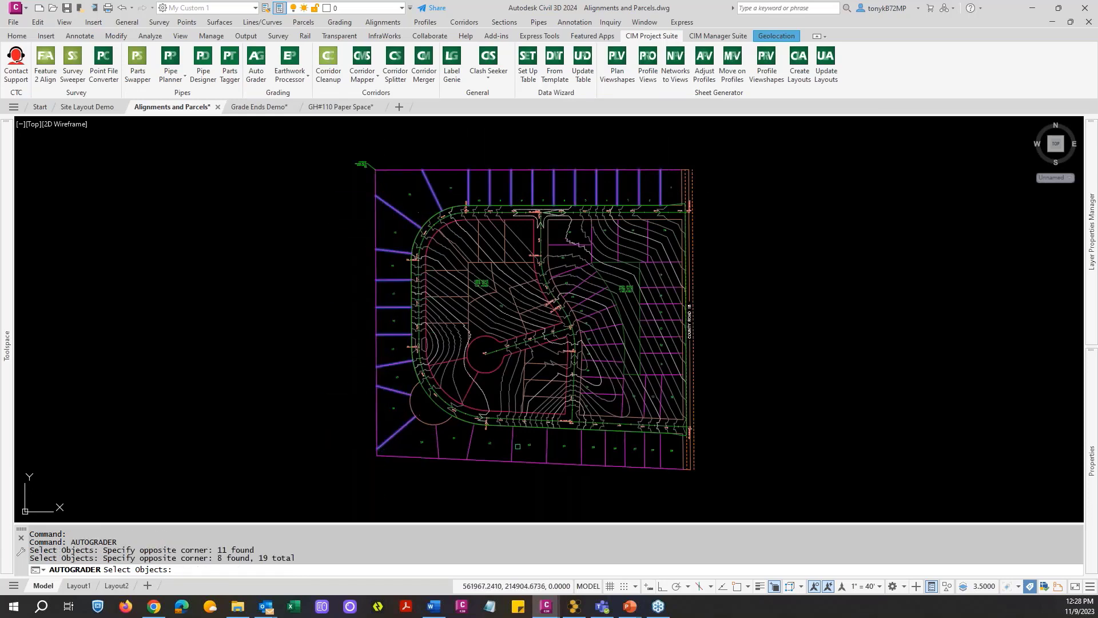
# Add the lot lines along the south side of the subdivision to the child selection and accept the object filter.
pyautogui.click(670, 460)
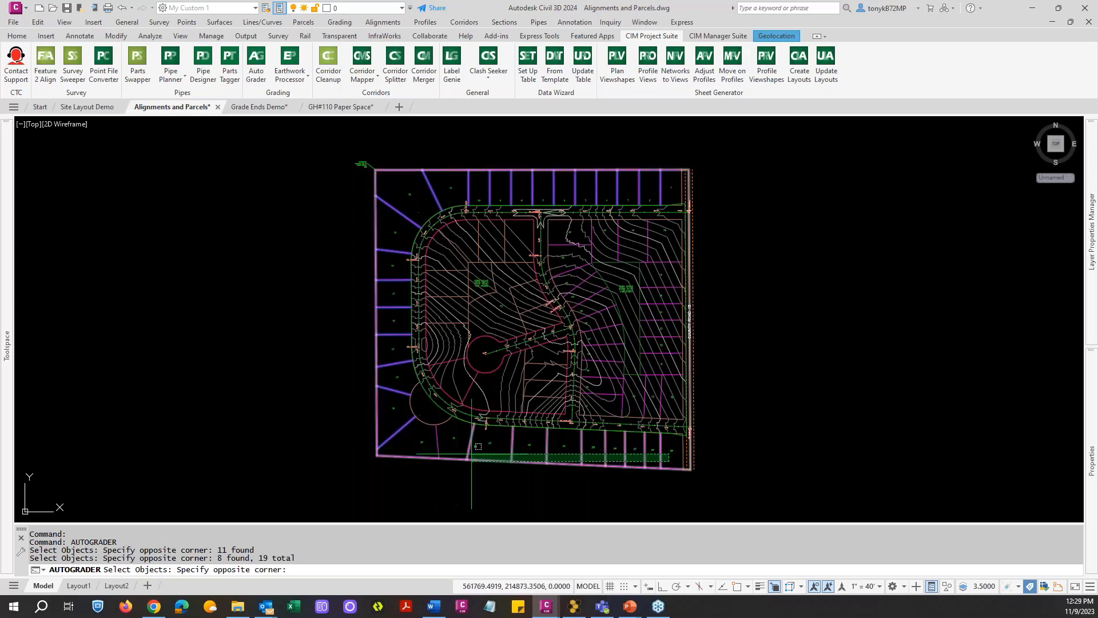
pyautogui.click(578, 449)
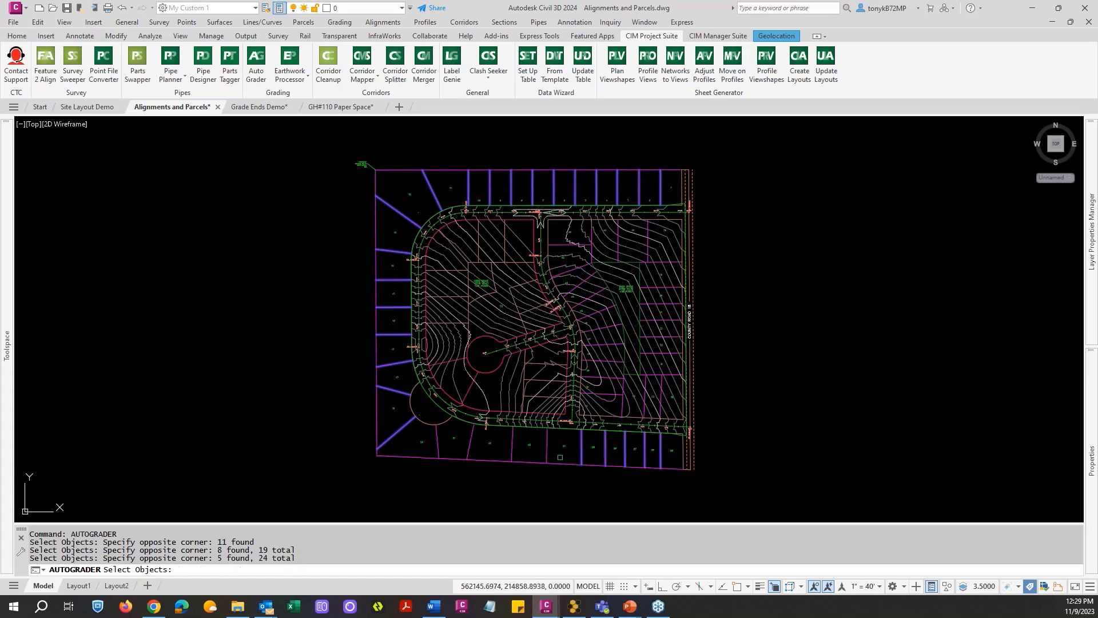
pyautogui.click(546, 457)
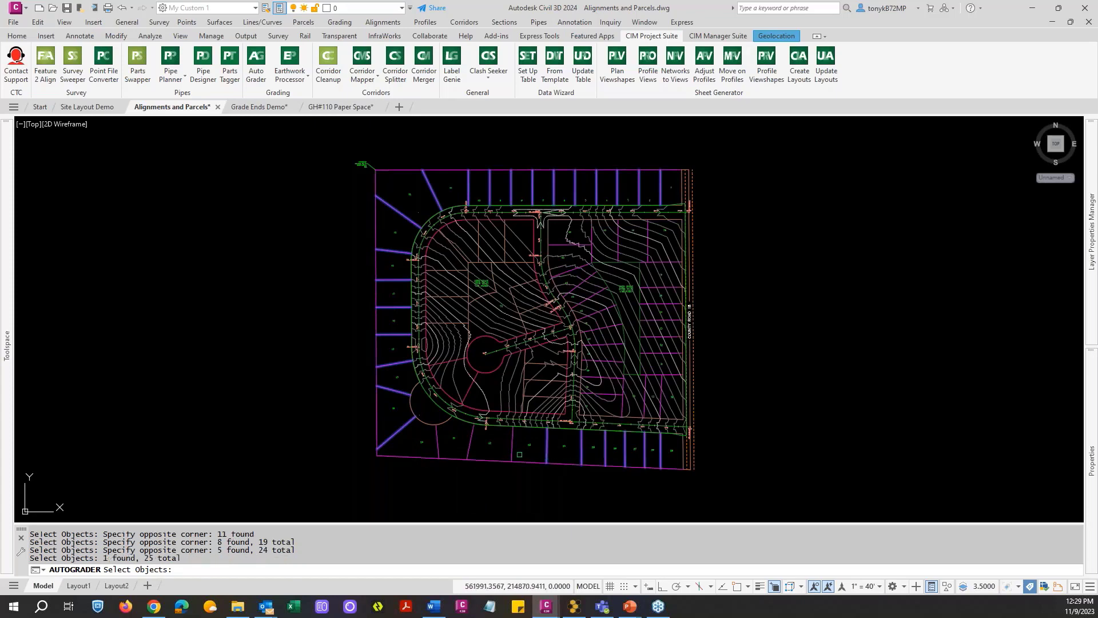
pyautogui.click(511, 454)
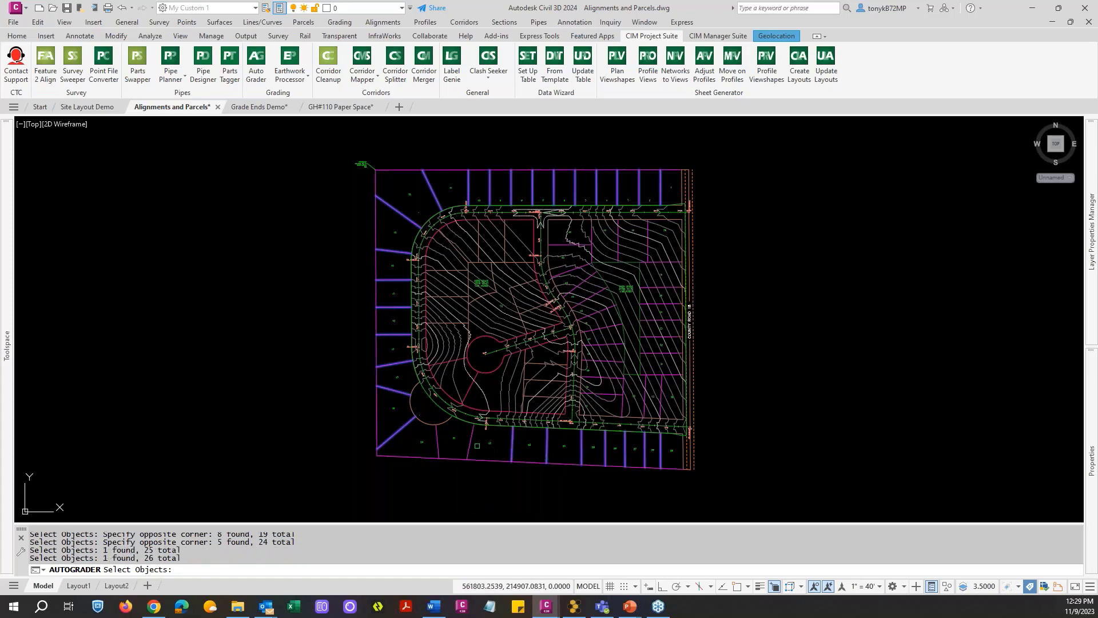
pyautogui.click(434, 446)
pyautogui.click(435, 444)
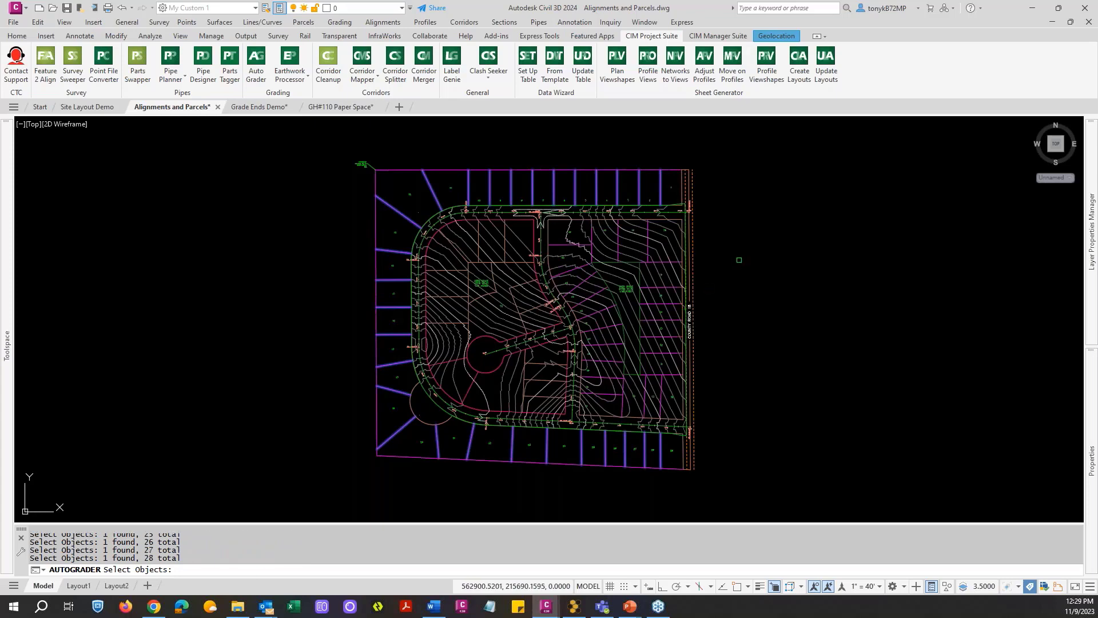
pyautogui.press('Return')
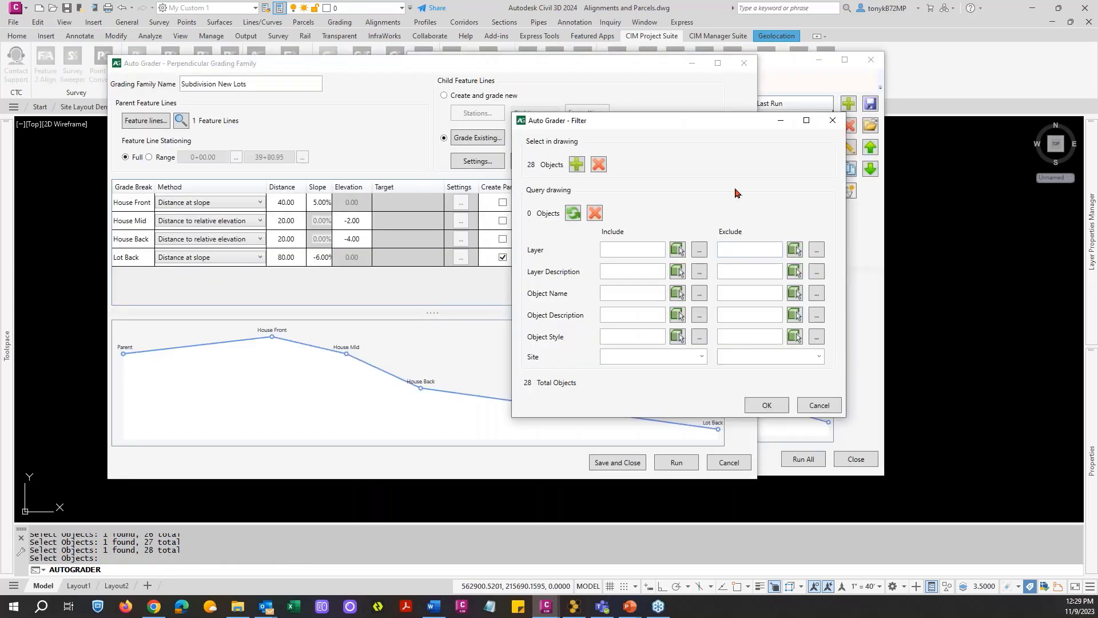
pyautogui.click(765, 405)
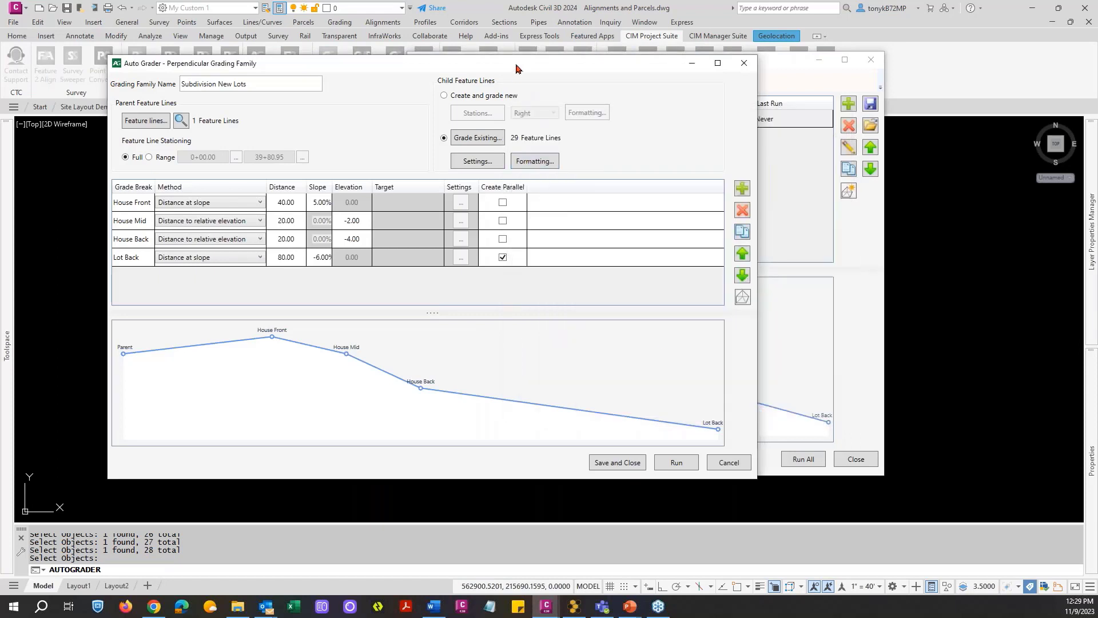
# Check the Subdivision New Lots family's surface settings without changing them, and save the grading family.
pyautogui.moveTo(521, 72); pyautogui.dragTo(617, 73)
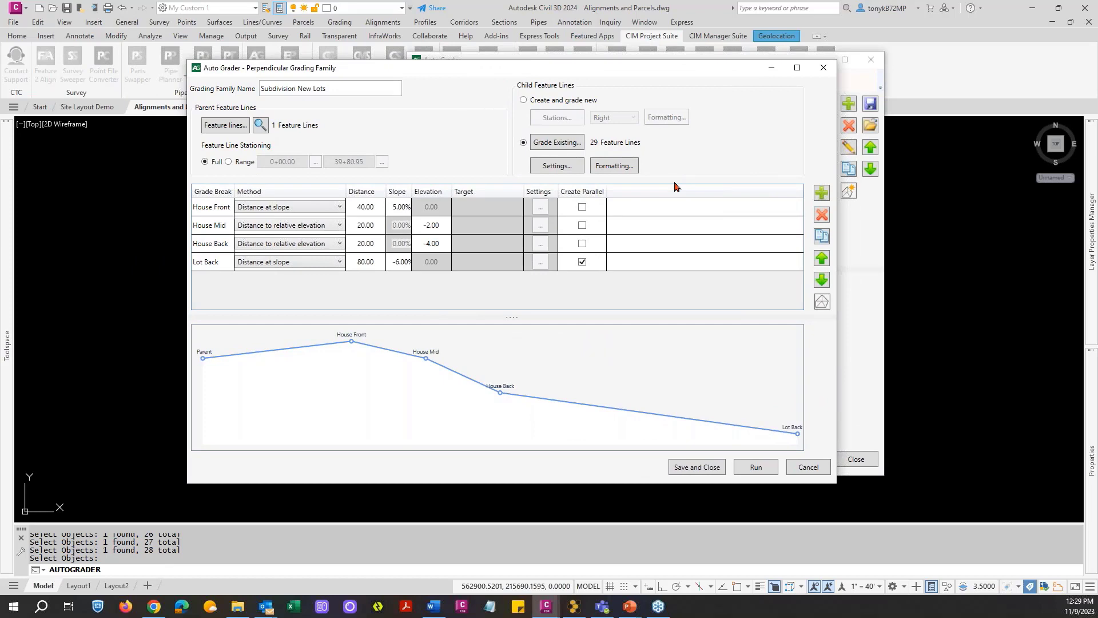
pyautogui.click(821, 302)
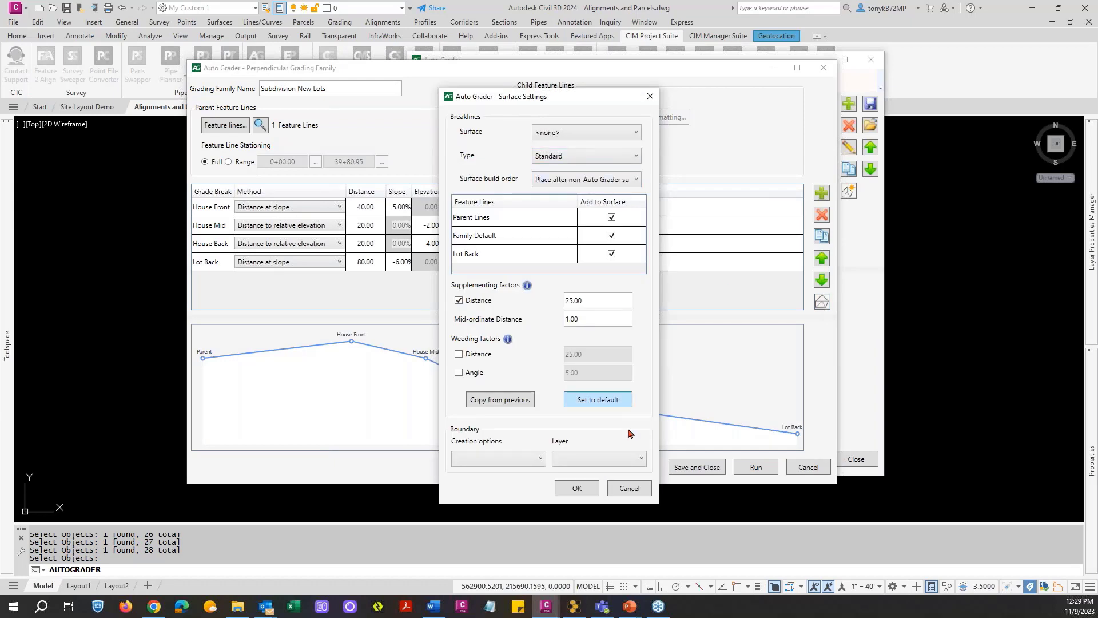
pyautogui.click(630, 489)
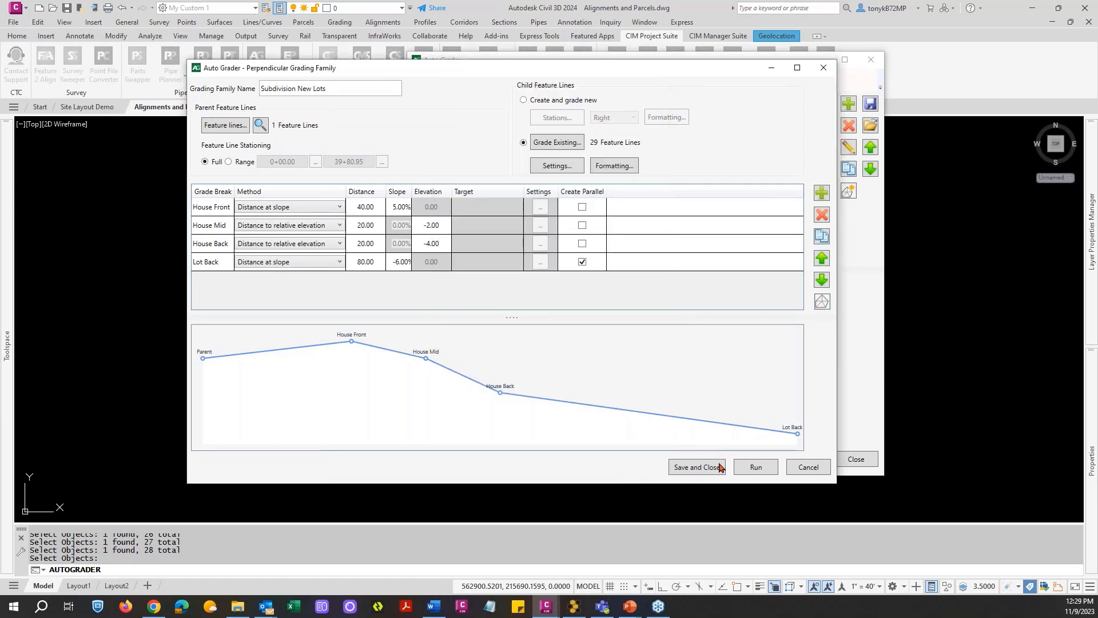
pyautogui.click(702, 468)
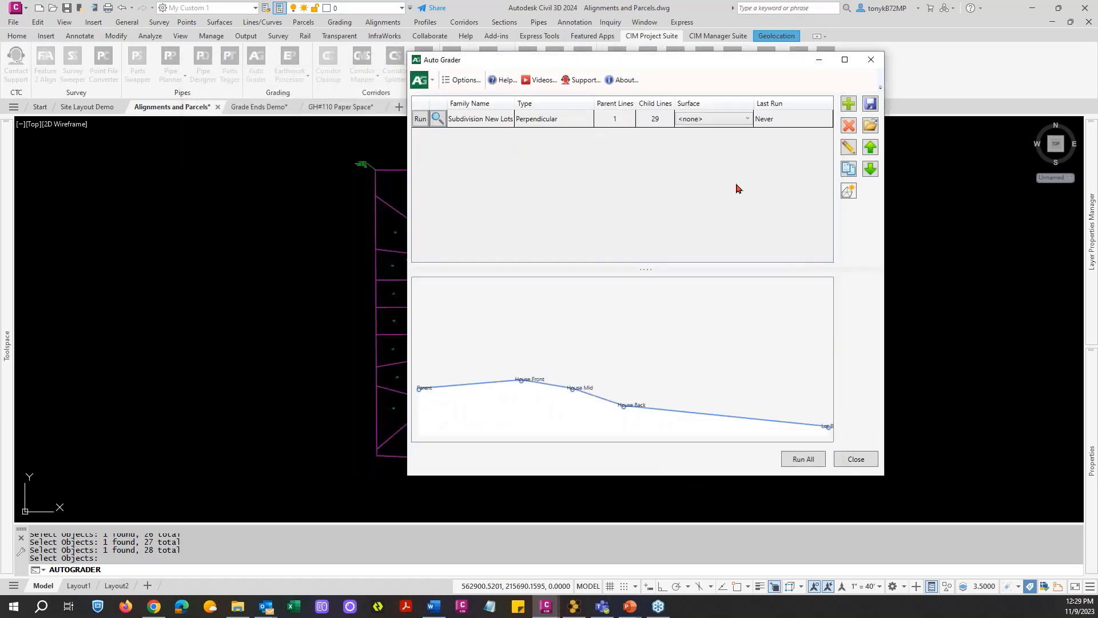
# Examine the options for creating a new surface in Auto Grader, and leave without creating one.
pyautogui.click(848, 194)
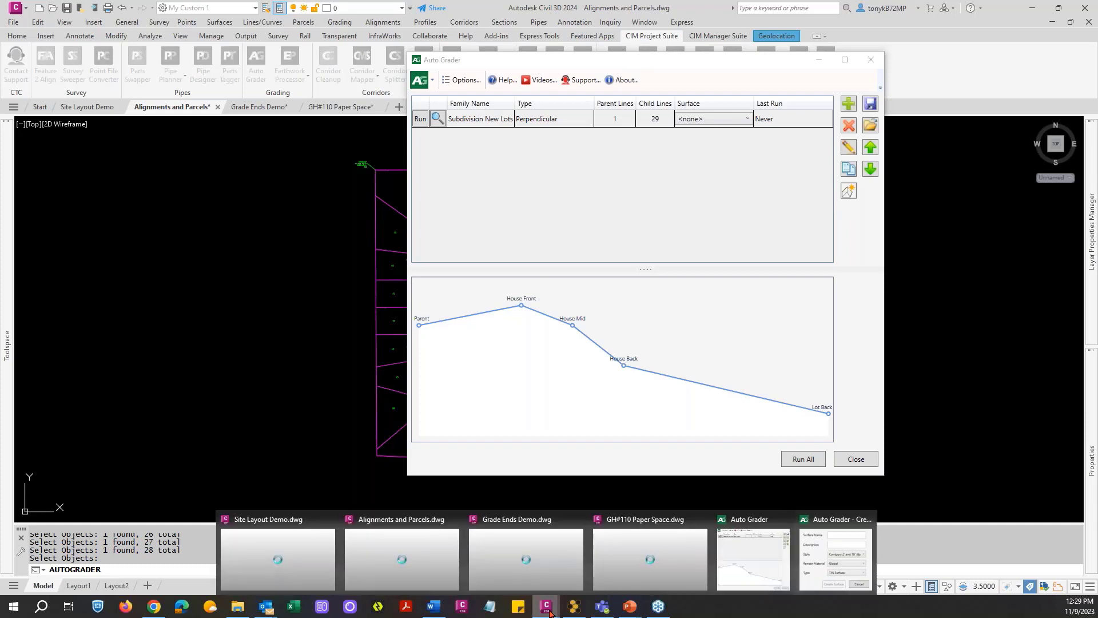
pyautogui.click(817, 532)
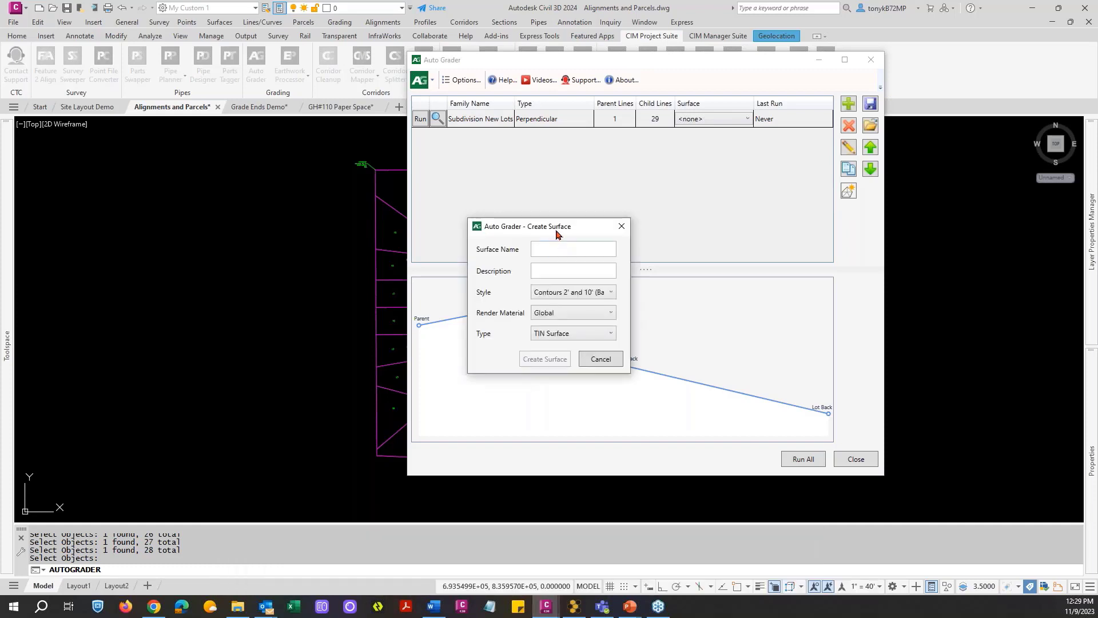
pyautogui.moveTo(535, 225); pyautogui.dragTo(526, 172)
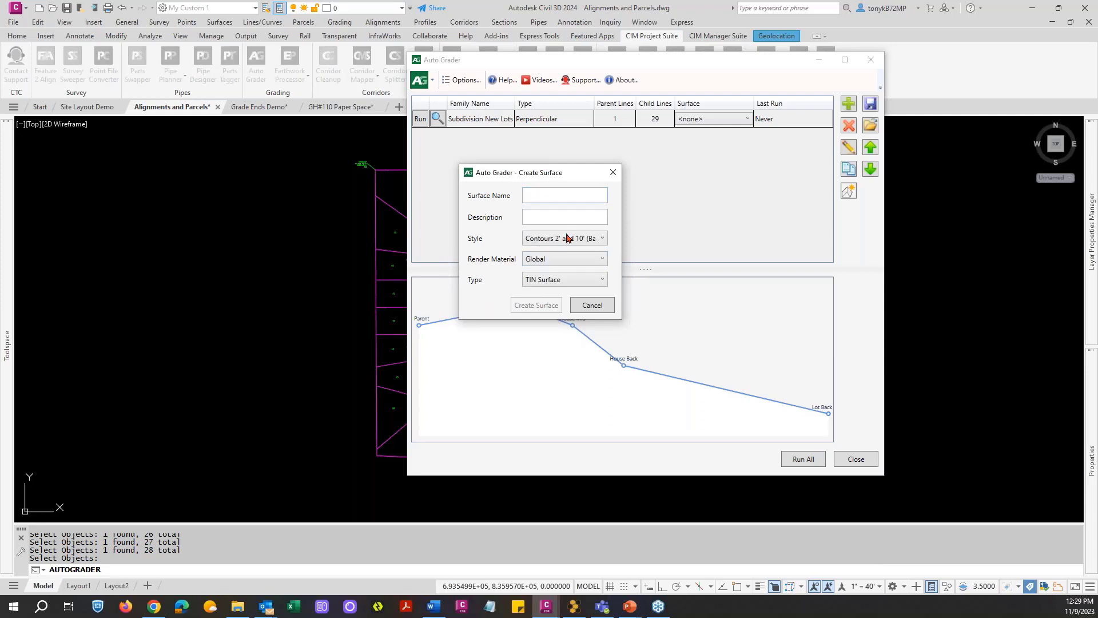
pyautogui.click(608, 306)
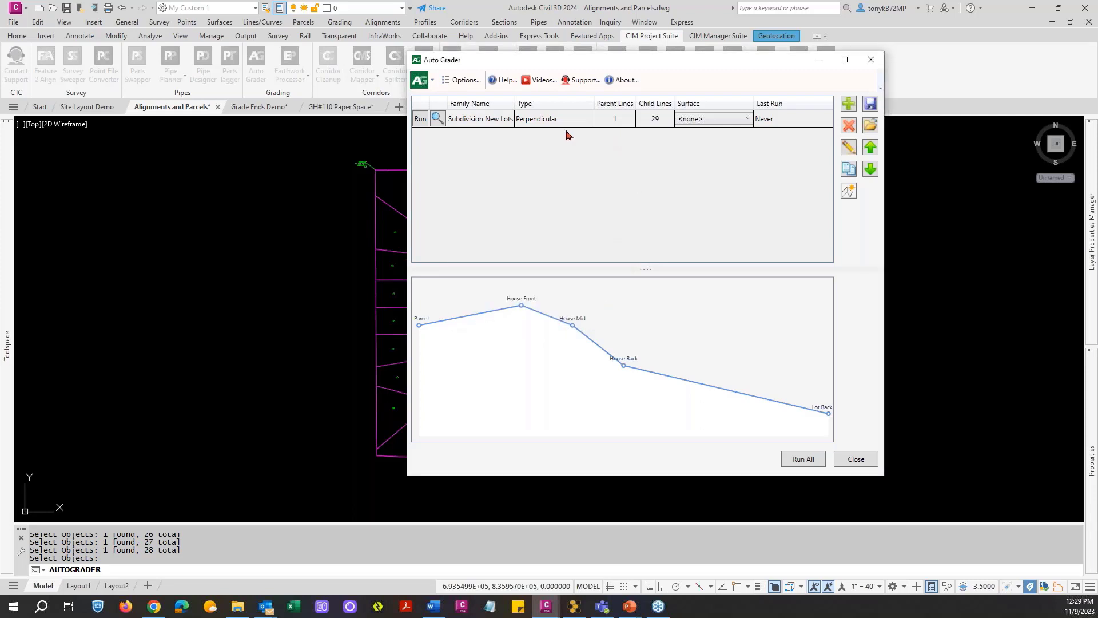
# Reopen the Subdivision New Lots family's surface settings and assign its breaklines to the FG surface with the Standard type.
pyautogui.click(539, 120)
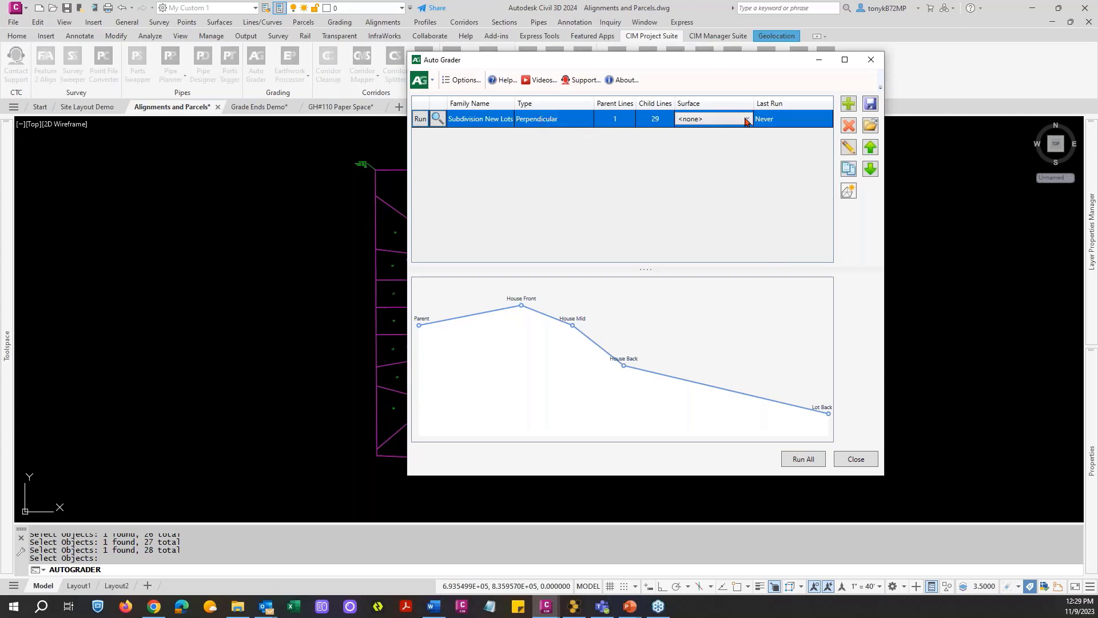
pyautogui.doubleClick(536, 121)
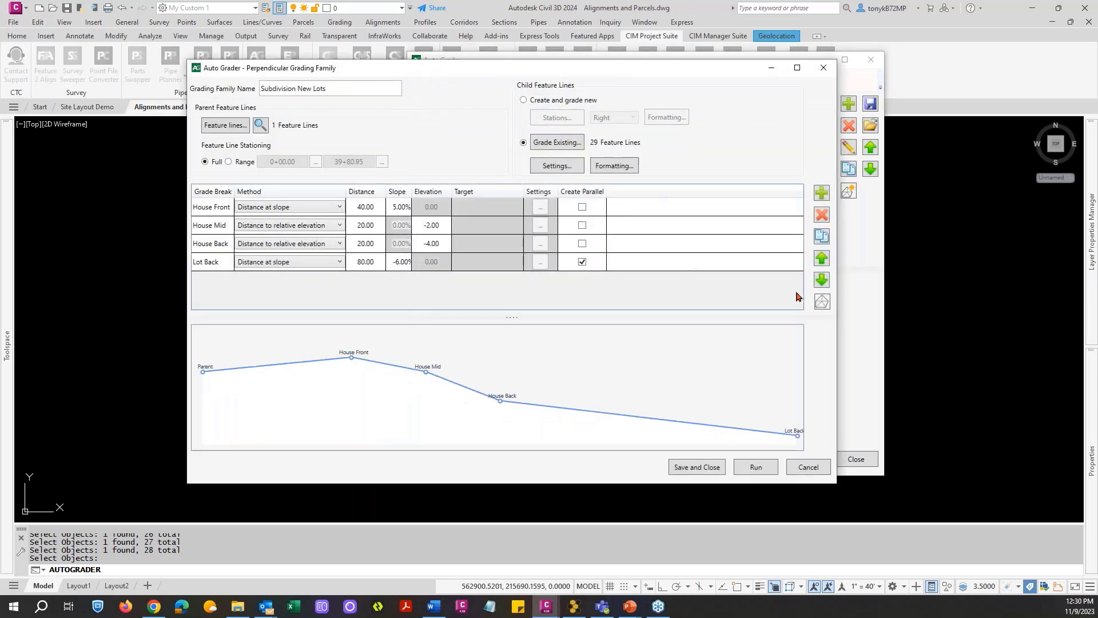
pyautogui.click(823, 306)
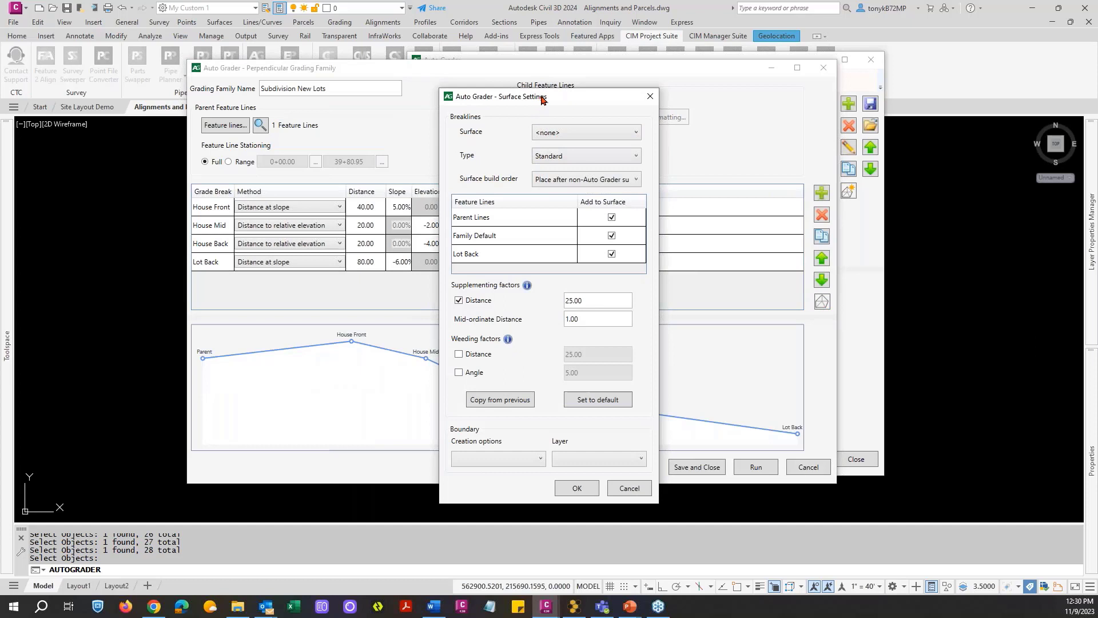
pyautogui.moveTo(539, 101); pyautogui.dragTo(688, 74)
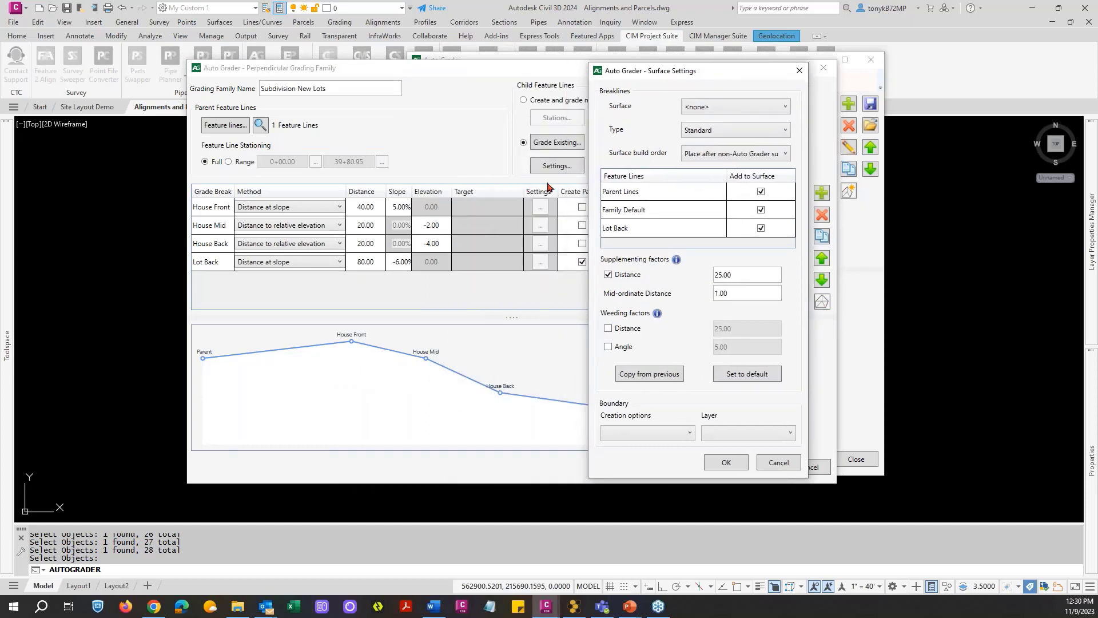
pyautogui.click(768, 109)
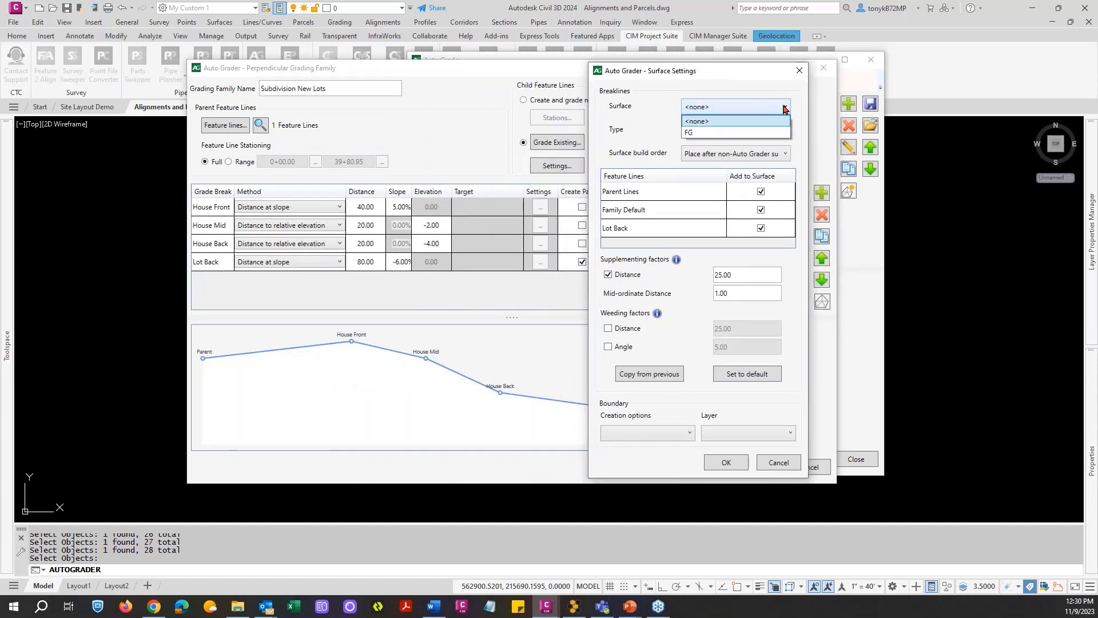
pyautogui.click(715, 134)
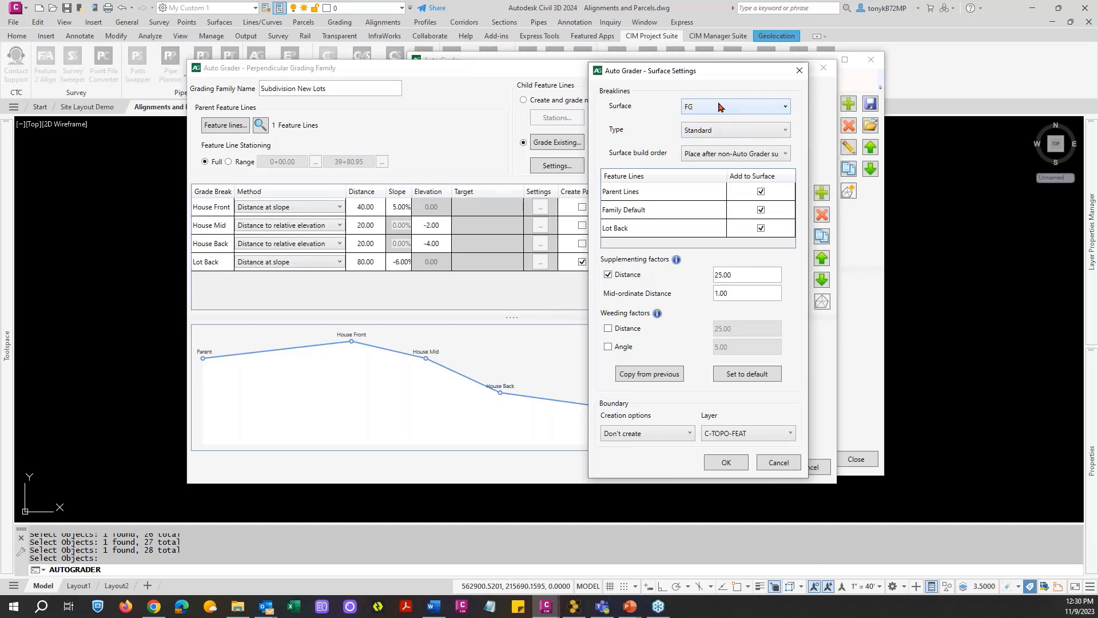
pyautogui.click(786, 133)
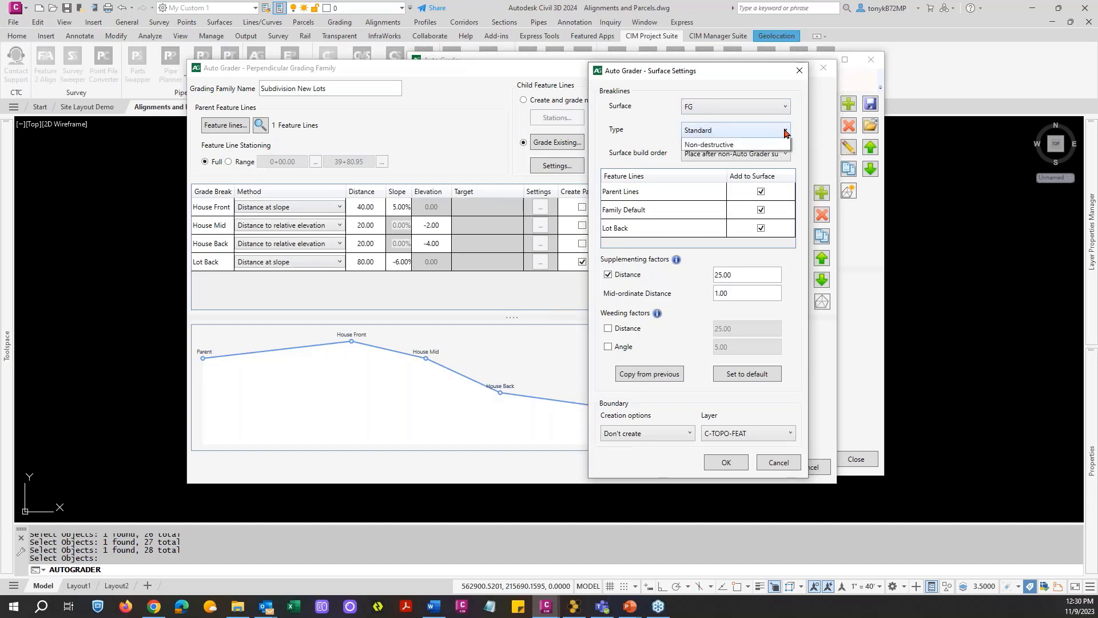
pyautogui.click(700, 133)
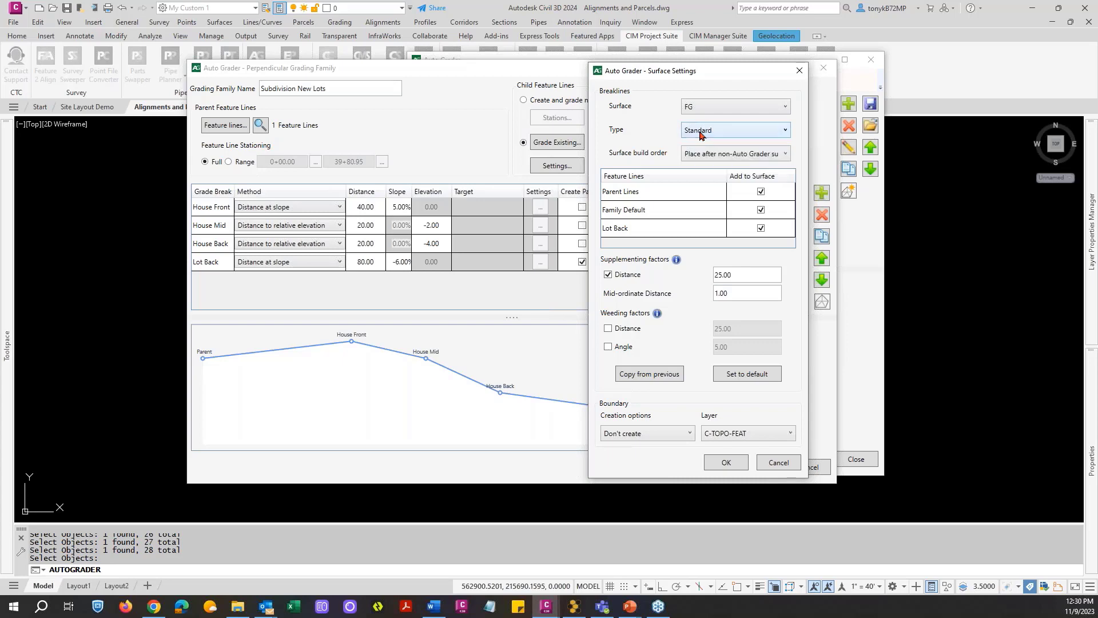
# Set the surface build order to before non-Auto Grader surface operations and exclude the Lot Back feature lines from the surface.
pyautogui.click(785, 155)
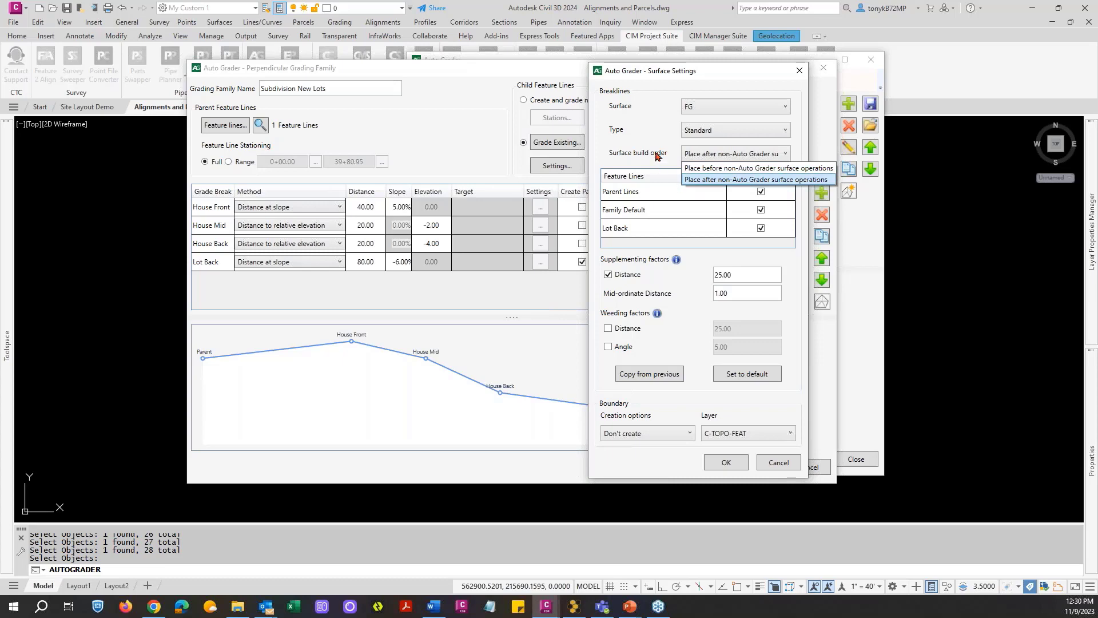
pyautogui.click(719, 170)
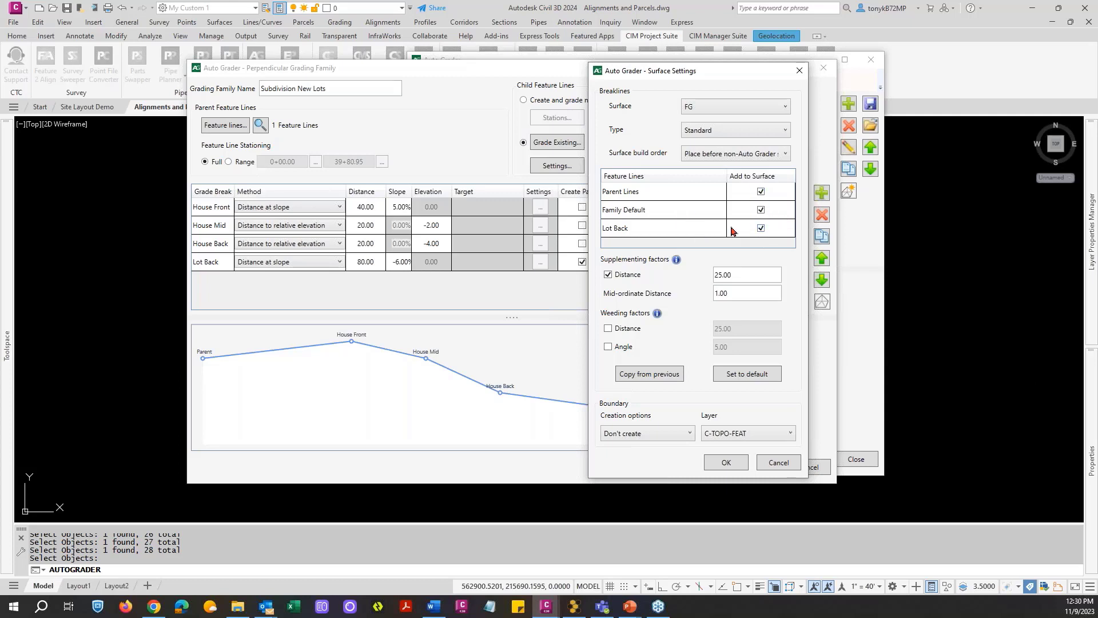
pyautogui.click(760, 228)
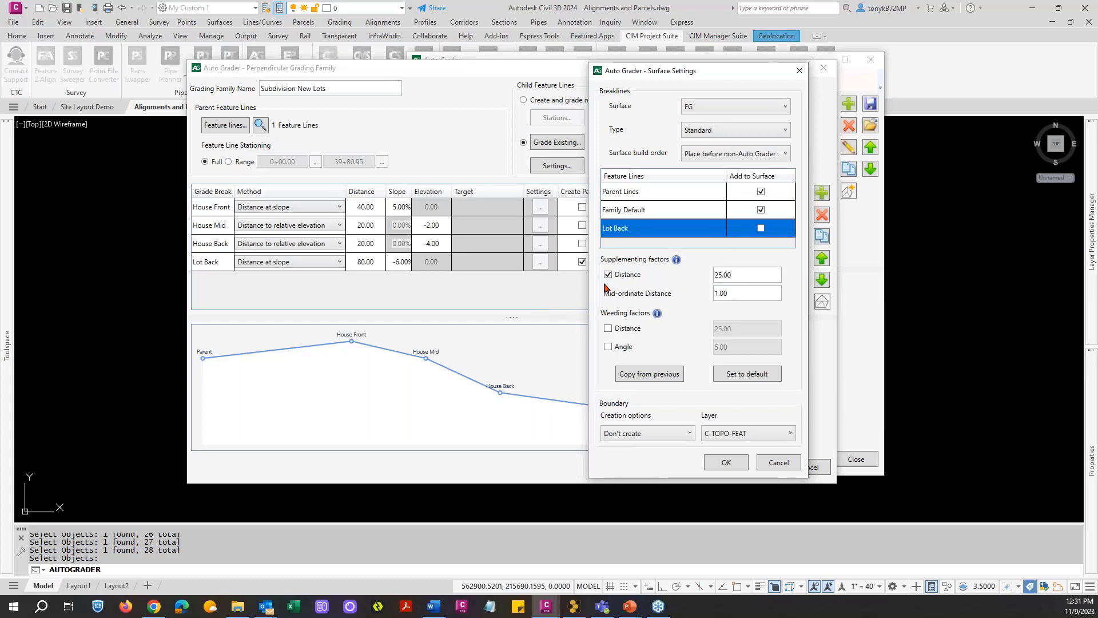
# Keep boundary creation at Don't create, accept the surface settings, and save the grading family.
pyautogui.click(687, 433)
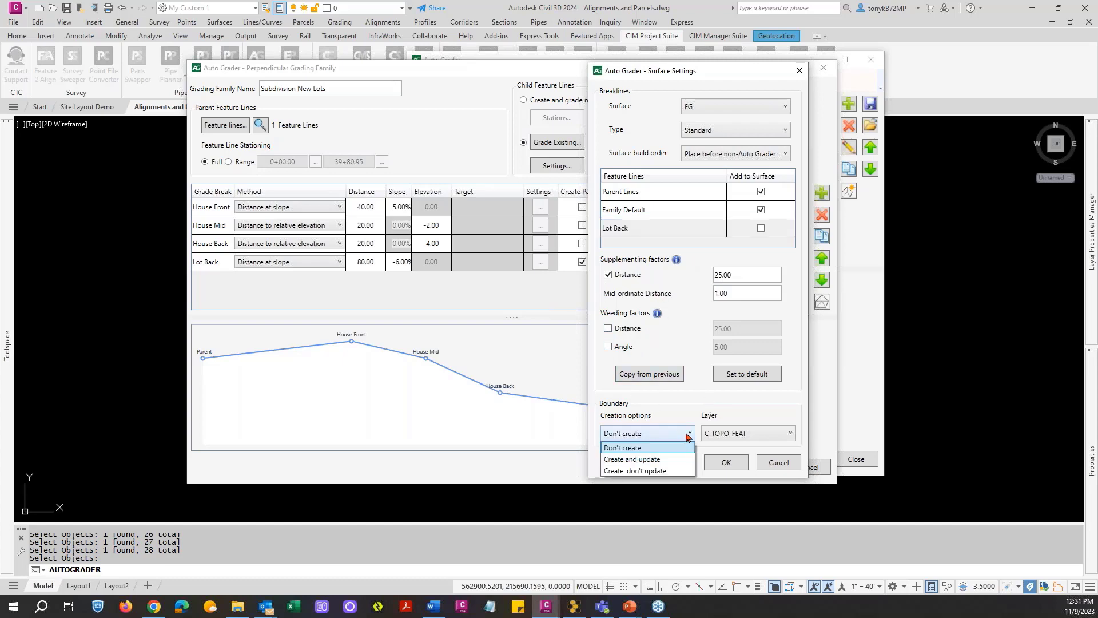
pyautogui.click(658, 440)
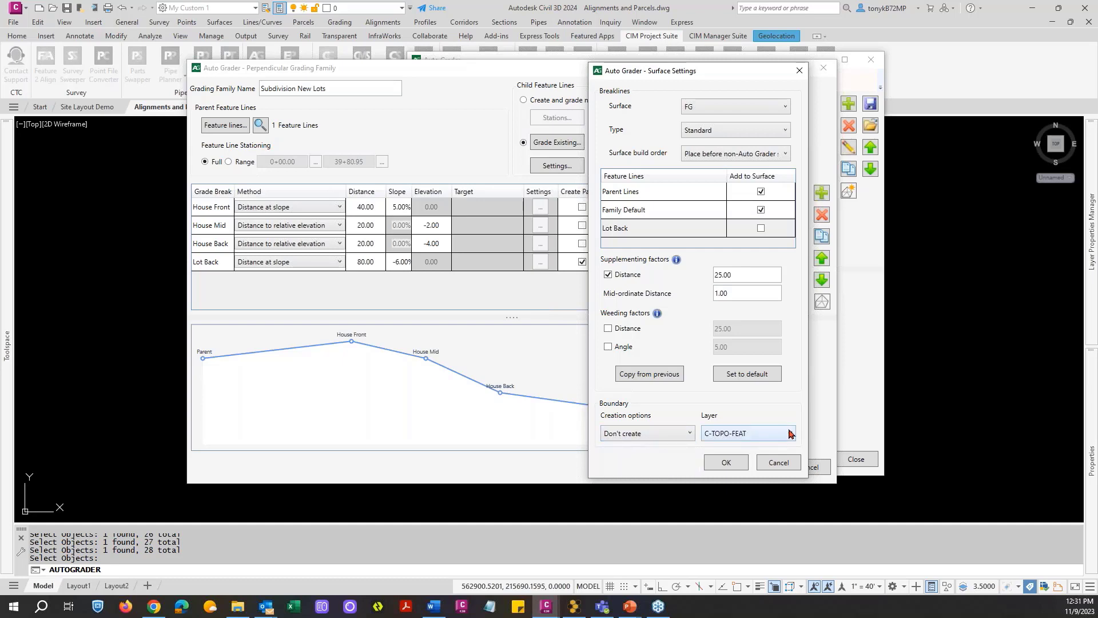
pyautogui.click(724, 462)
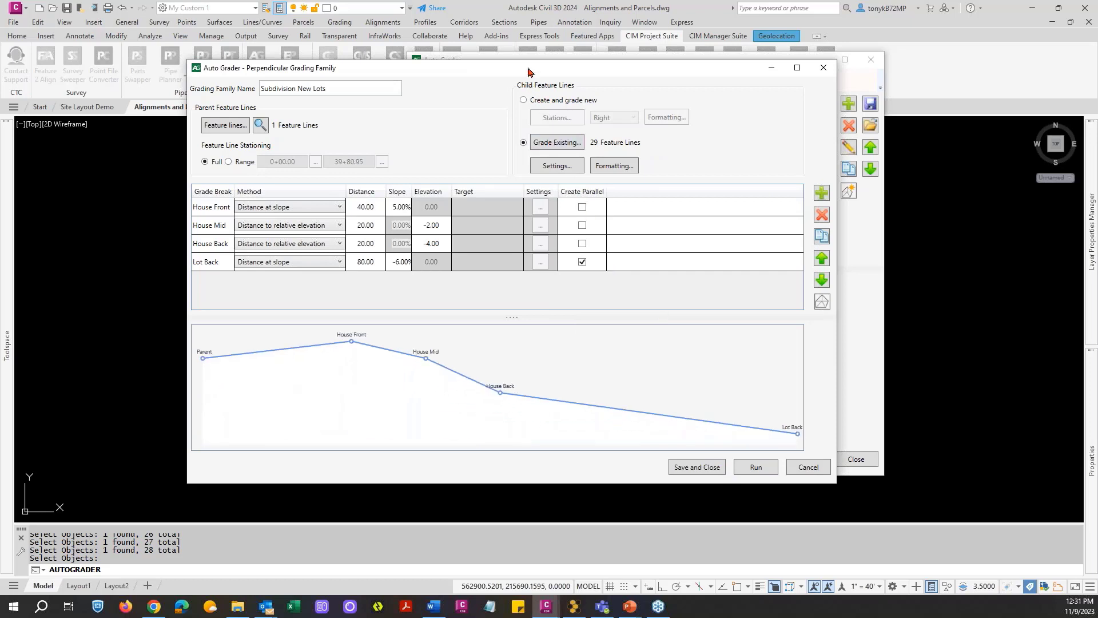
pyautogui.moveTo(528, 69); pyautogui.dragTo(490, 75)
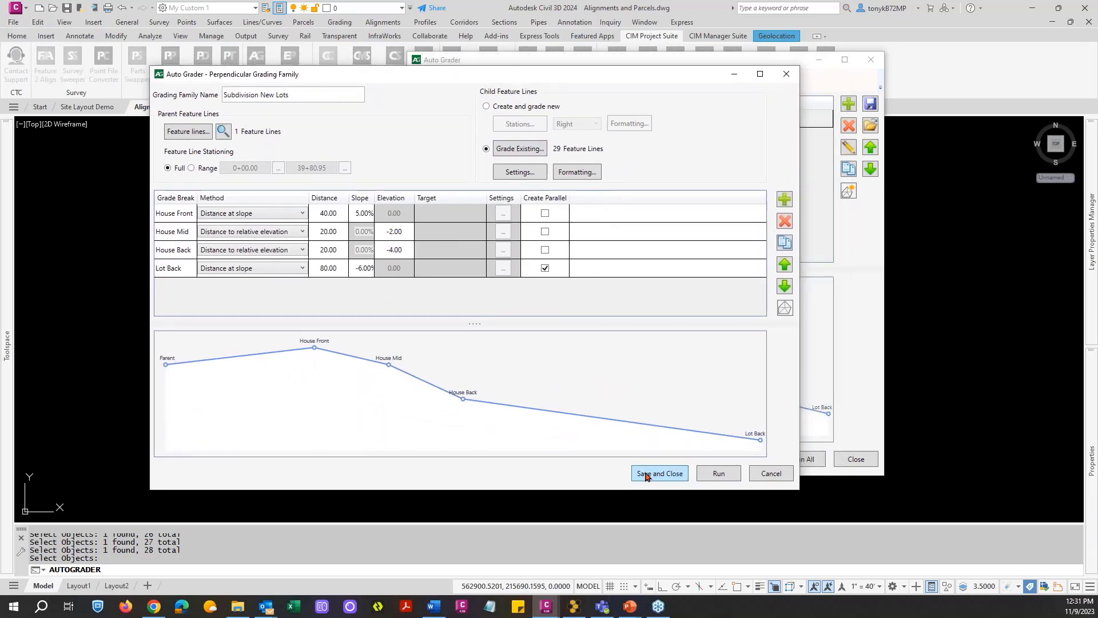
pyautogui.click(646, 473)
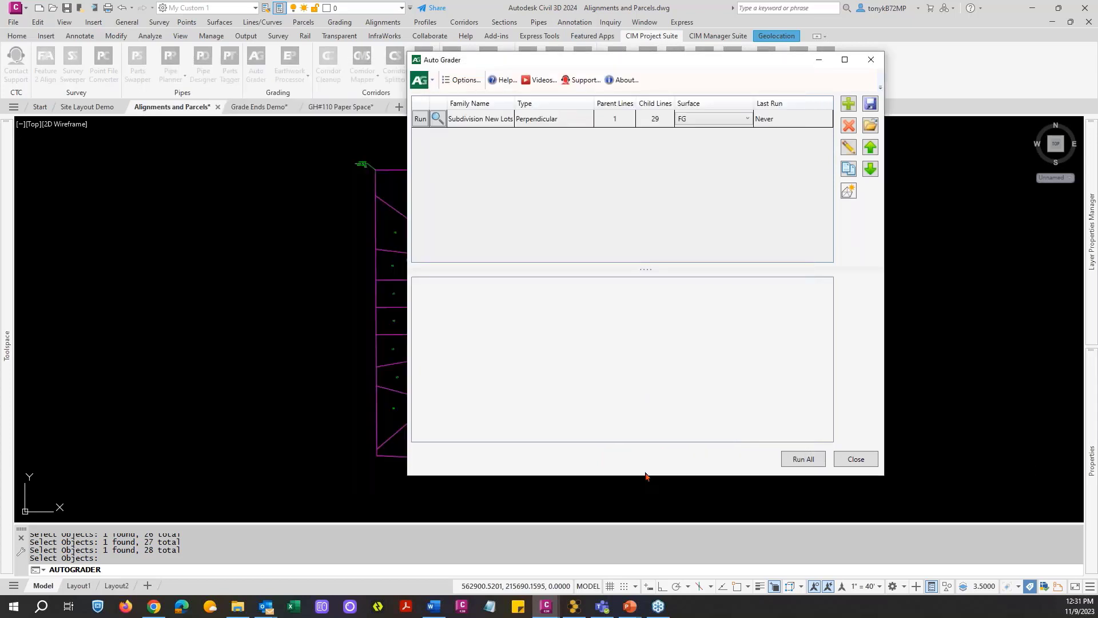
# Run the Subdivision New Lots grading family, agreeing to convert its child lines to feature lines and accepting the notices.
pyautogui.click(730, 118)
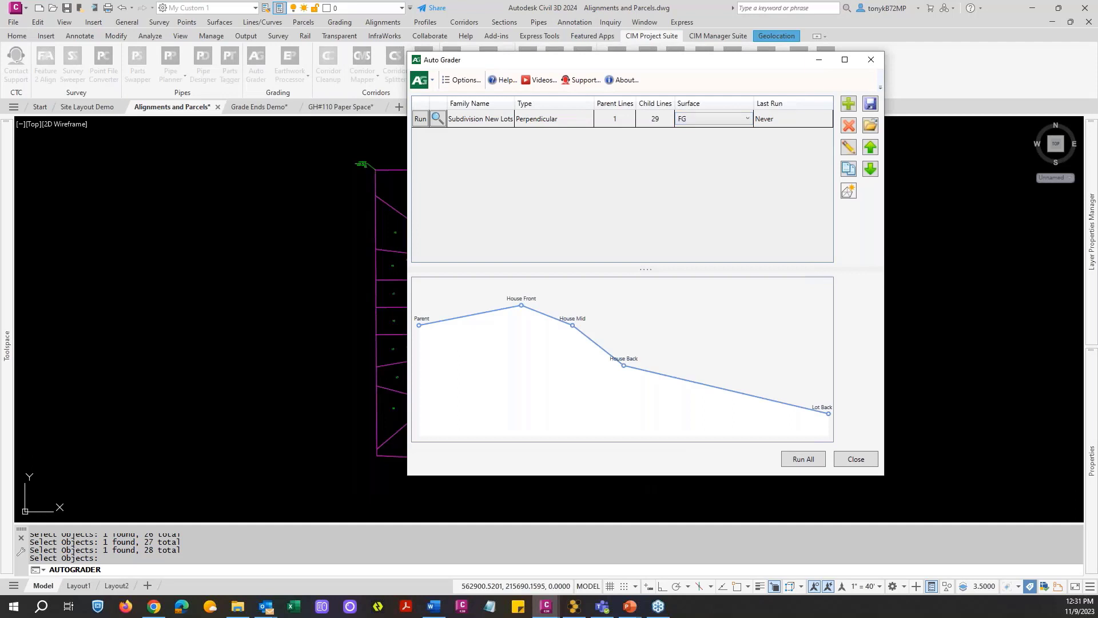
pyautogui.moveTo(757, 67)
pyautogui.mouseDown()
pyautogui.moveTo(1029, 87)
pyautogui.moveTo(1056, 72)
pyautogui.mouseUp()
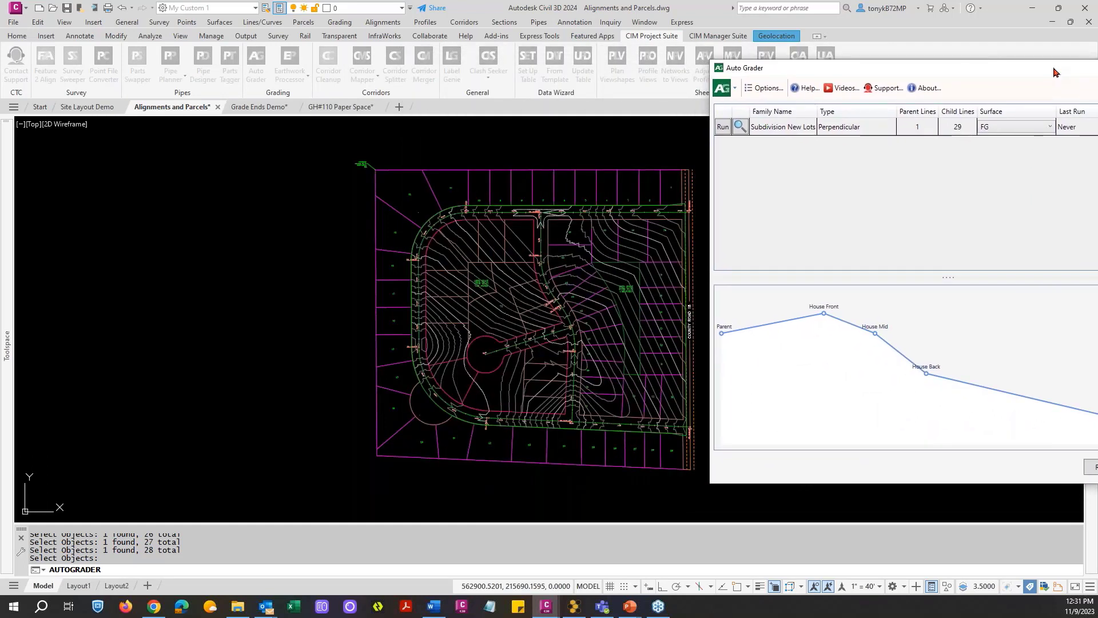
pyautogui.moveTo(1055, 72)
pyautogui.mouseDown()
pyautogui.moveTo(942, 51)
pyautogui.moveTo(991, 60)
pyautogui.moveTo(974, 55)
pyautogui.mouseUp()
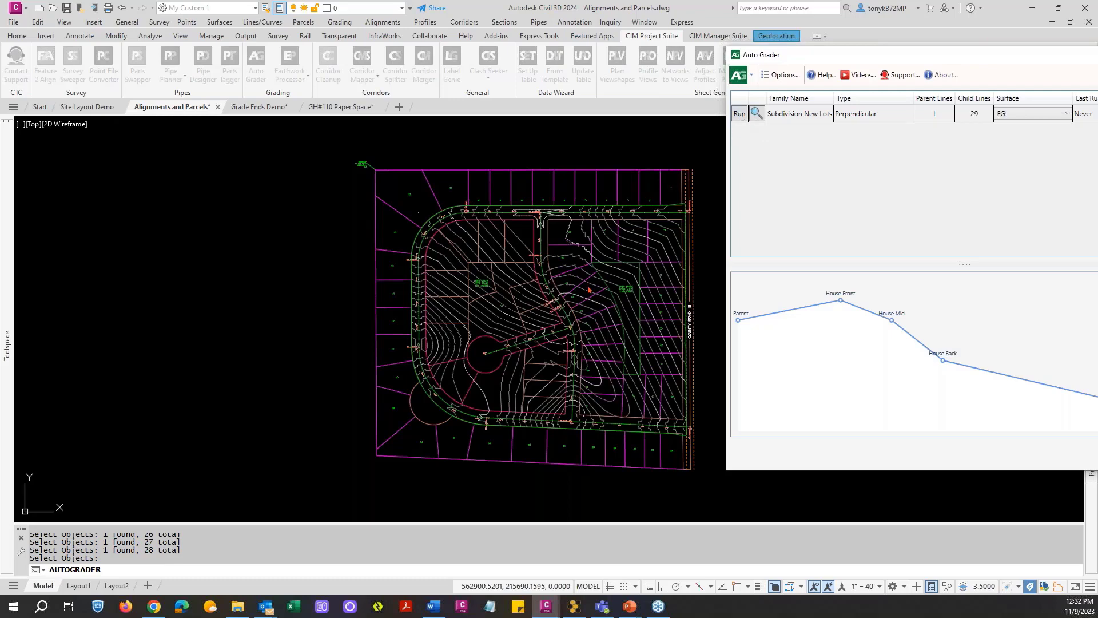
pyautogui.click(737, 116)
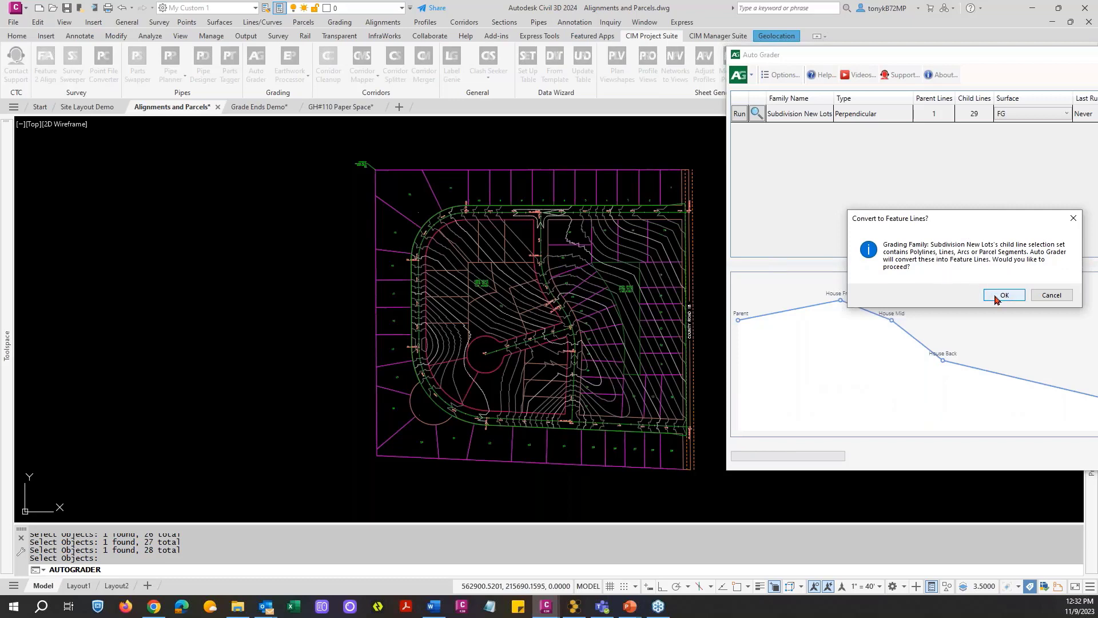
pyautogui.click(695, 199)
pyautogui.click(995, 295)
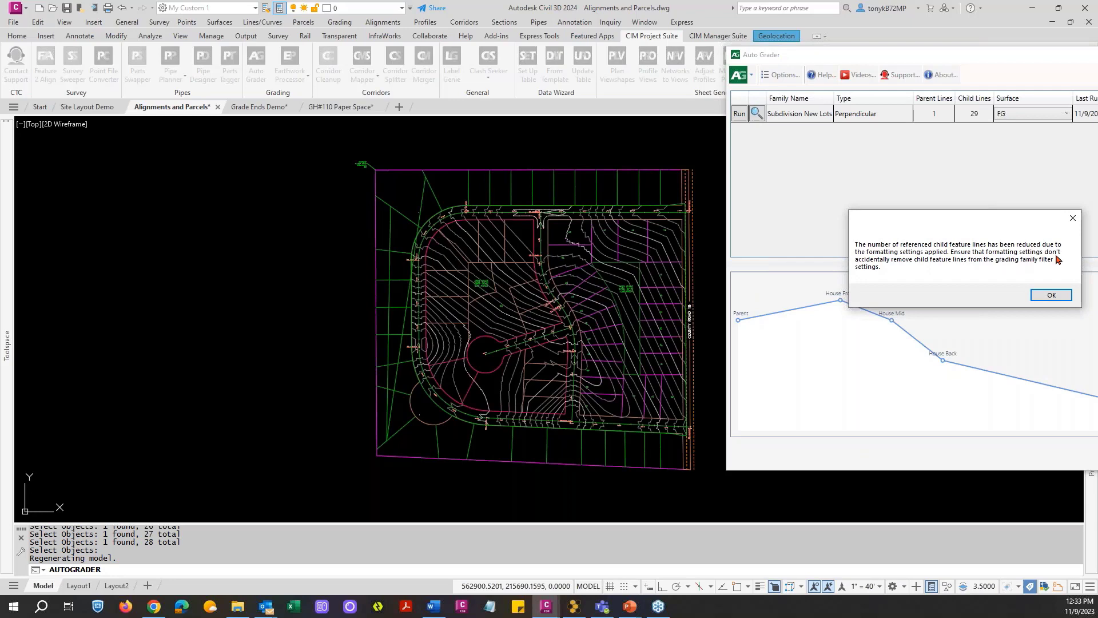
pyautogui.click(1050, 294)
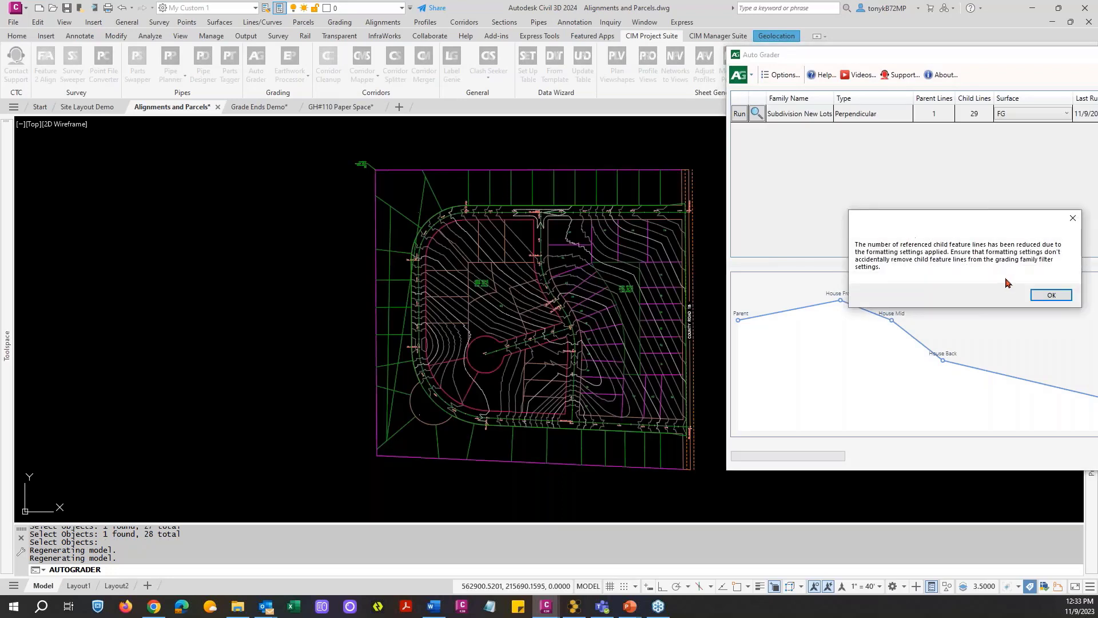
pyautogui.click(1048, 295)
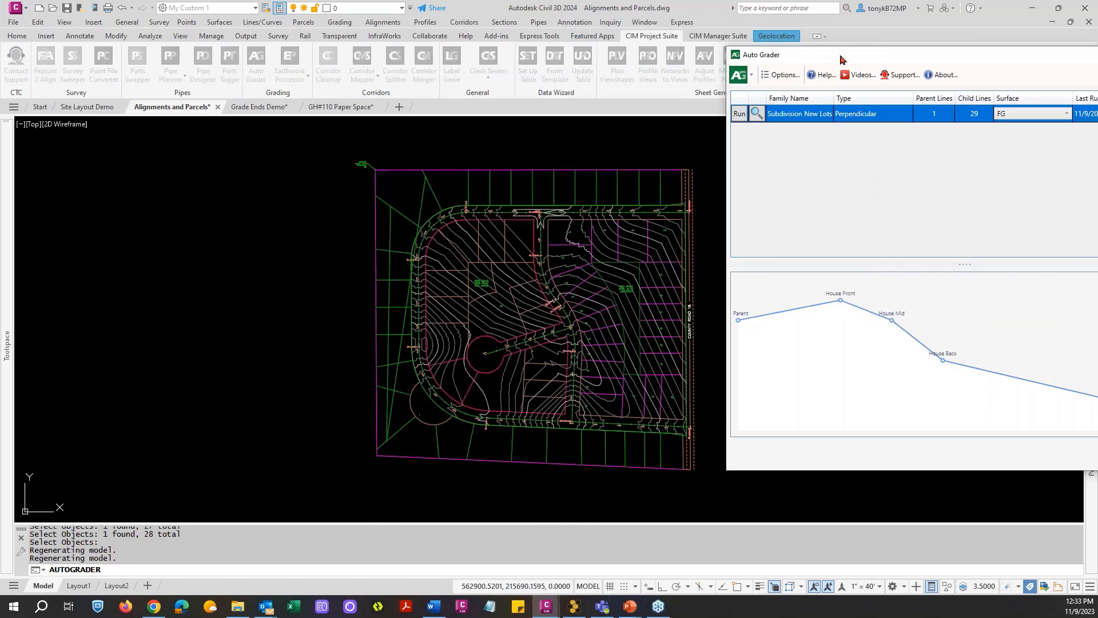
# View the options for creating a surface from Auto Grader once more, and leave without creating one.
pyautogui.moveTo(840, 62); pyautogui.dragTo(452, 41)
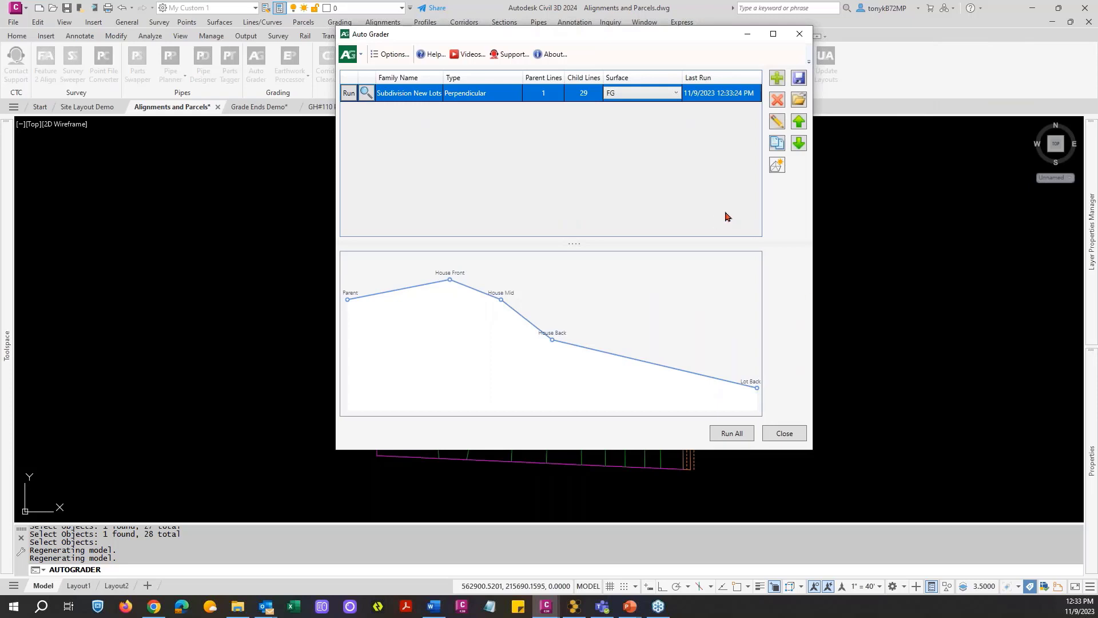
pyautogui.click(776, 166)
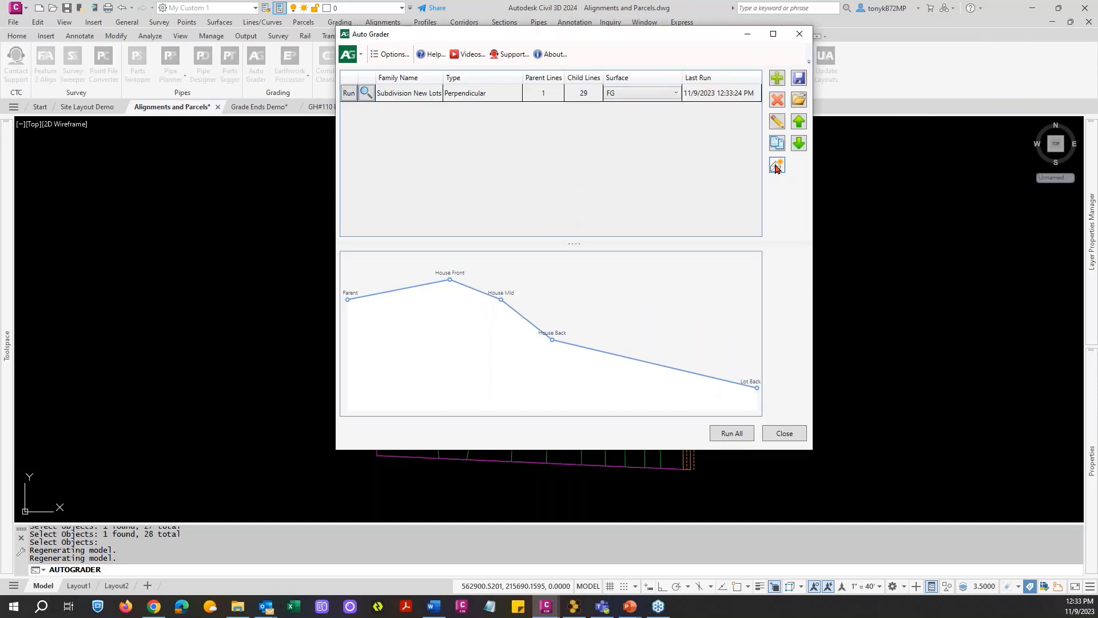
pyautogui.click(776, 166)
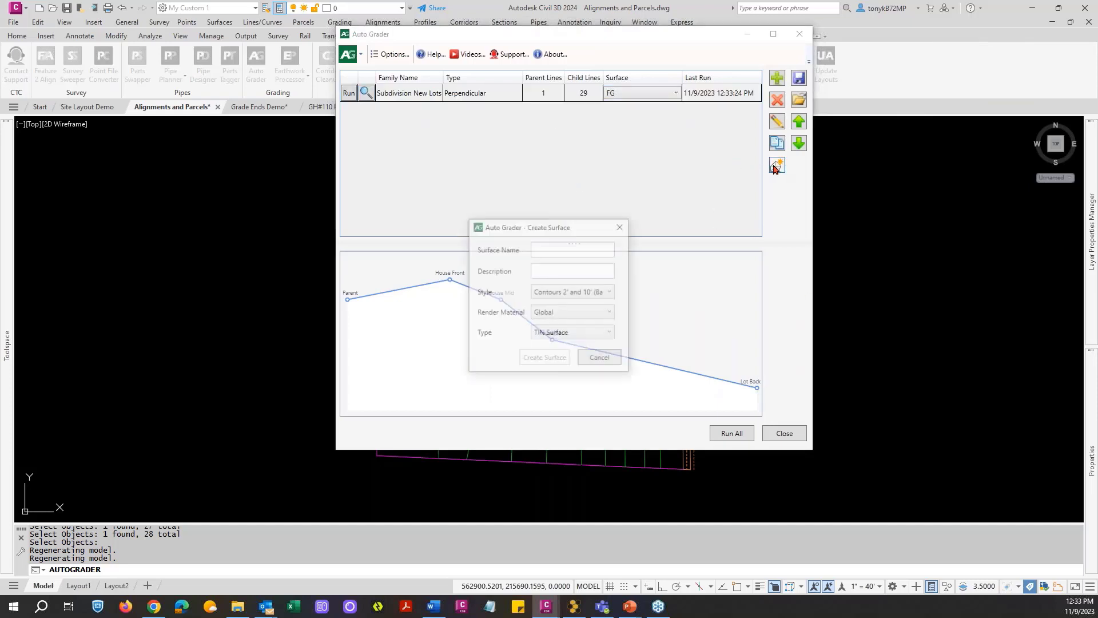
pyautogui.click(614, 357)
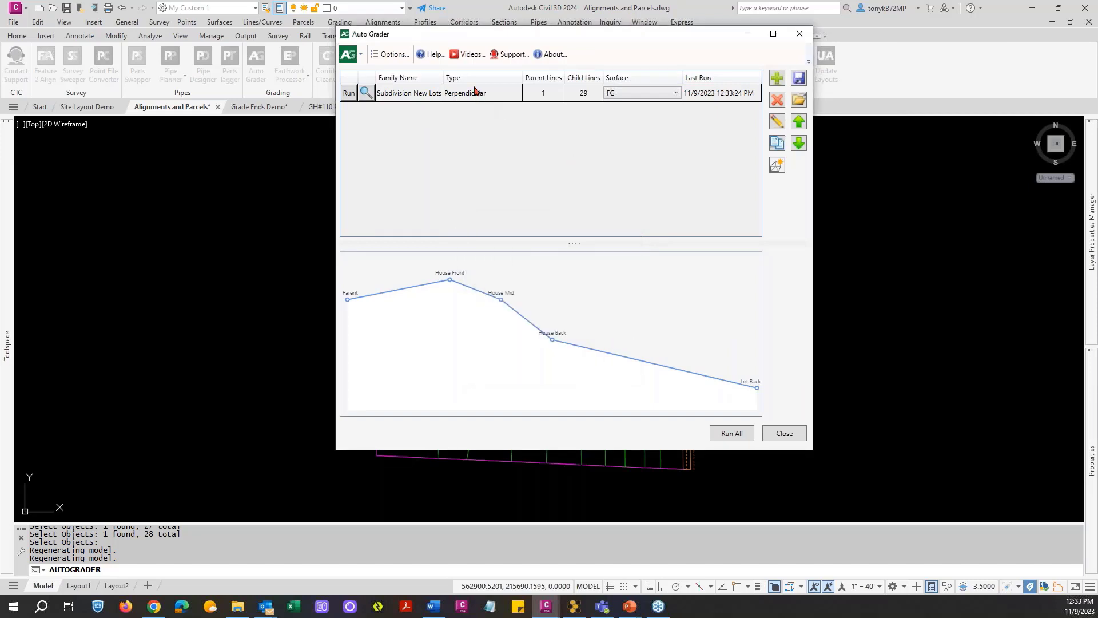
# Close Auto Grader and switch to the Grade Ends Demo drawing, with its parking lot in view.
pyautogui.click(784, 434)
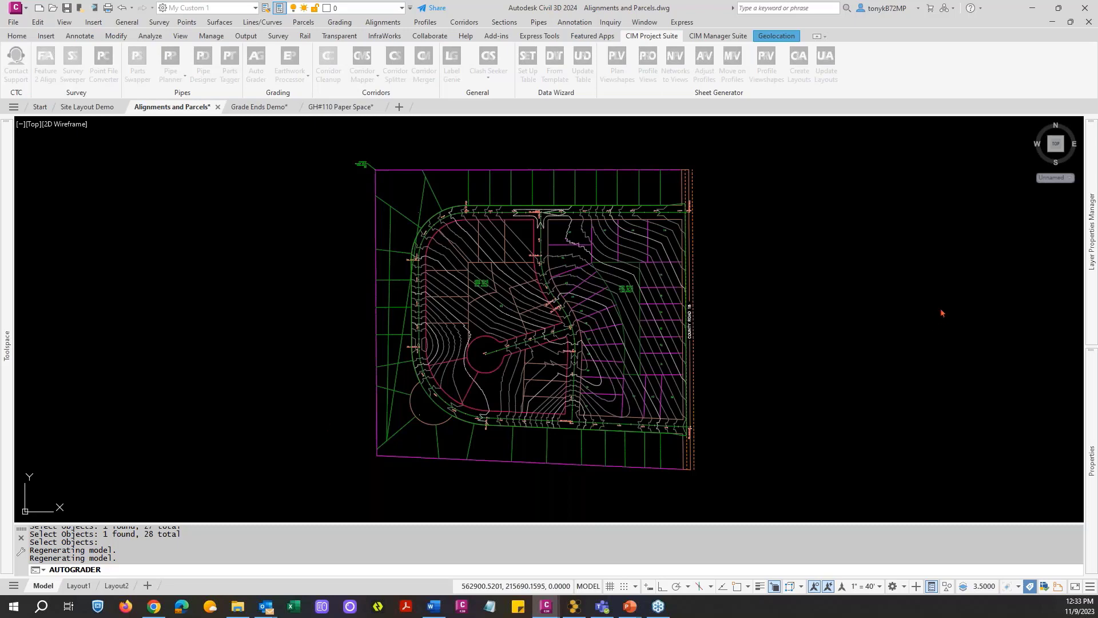
pyautogui.click(256, 109)
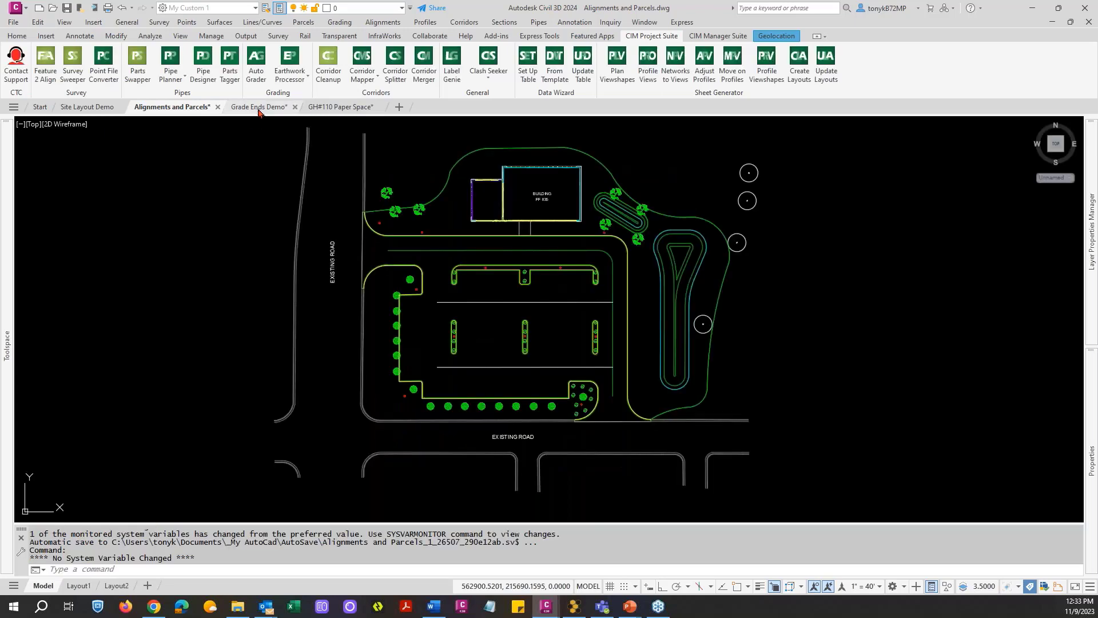
pyautogui.click(256, 108)
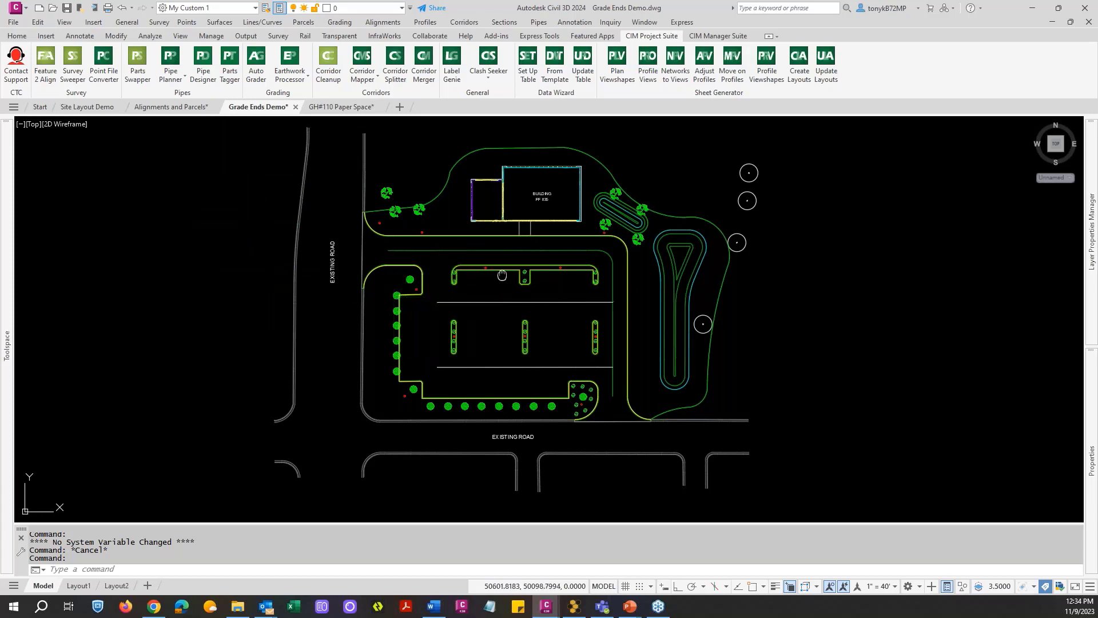
pyautogui.moveTo(511, 233); pyautogui.dragTo(527, 211, button='middle')
pyautogui.moveTo(499, 280); pyautogui.dragTo(543, 262, button='middle')
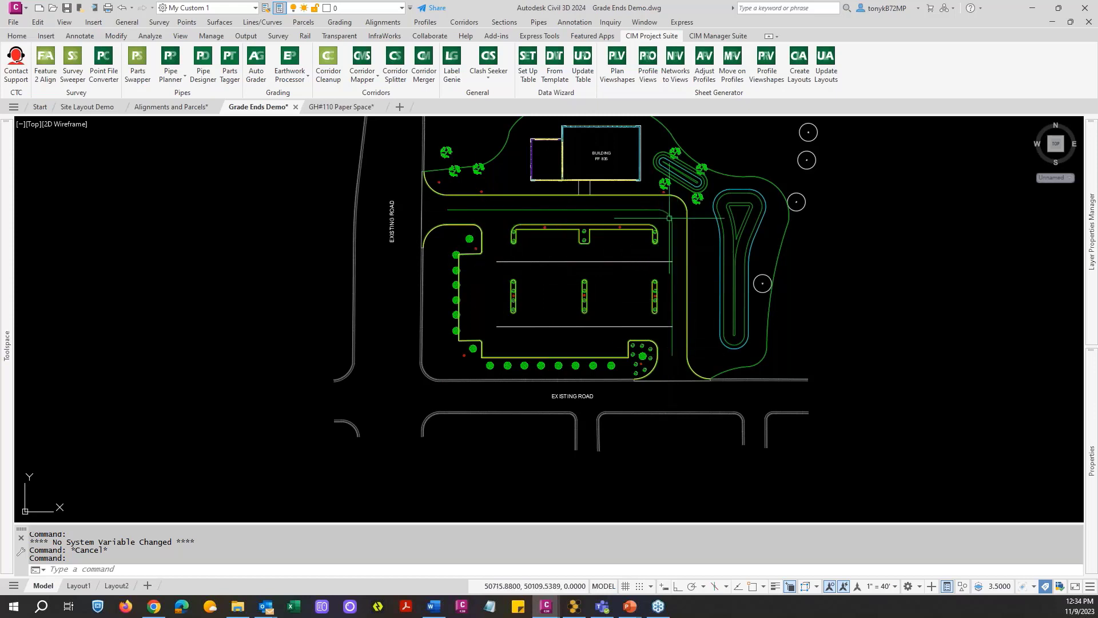
# Start Auto Grader in the Grade Ends Demo drawing and load the saved grading family file Lot Crown.ag.
pyautogui.click(257, 63)
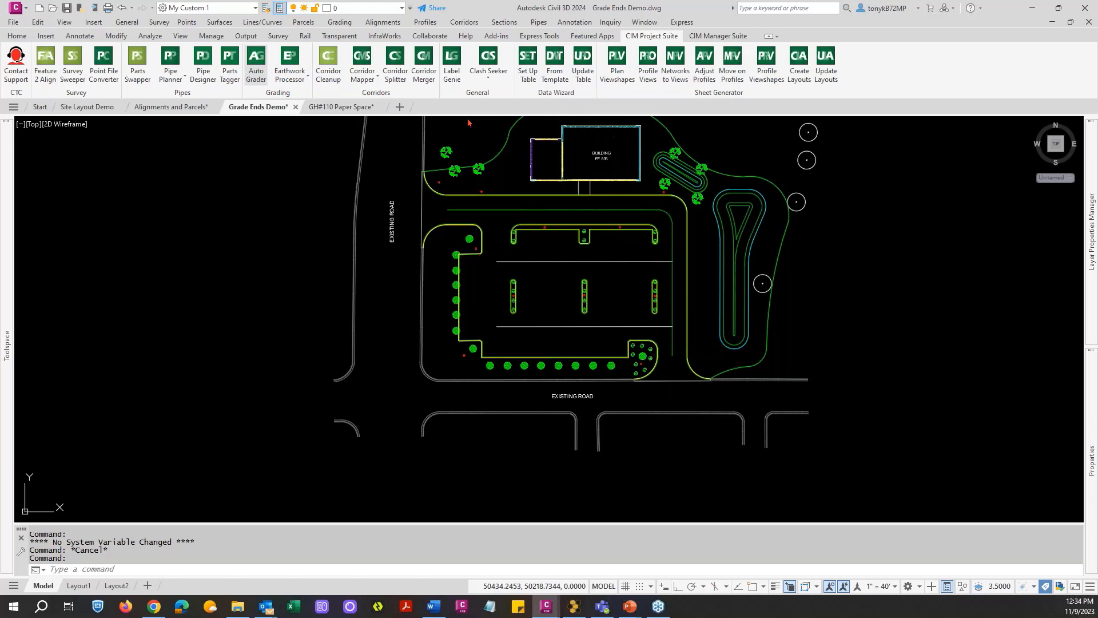
pyautogui.click(255, 56)
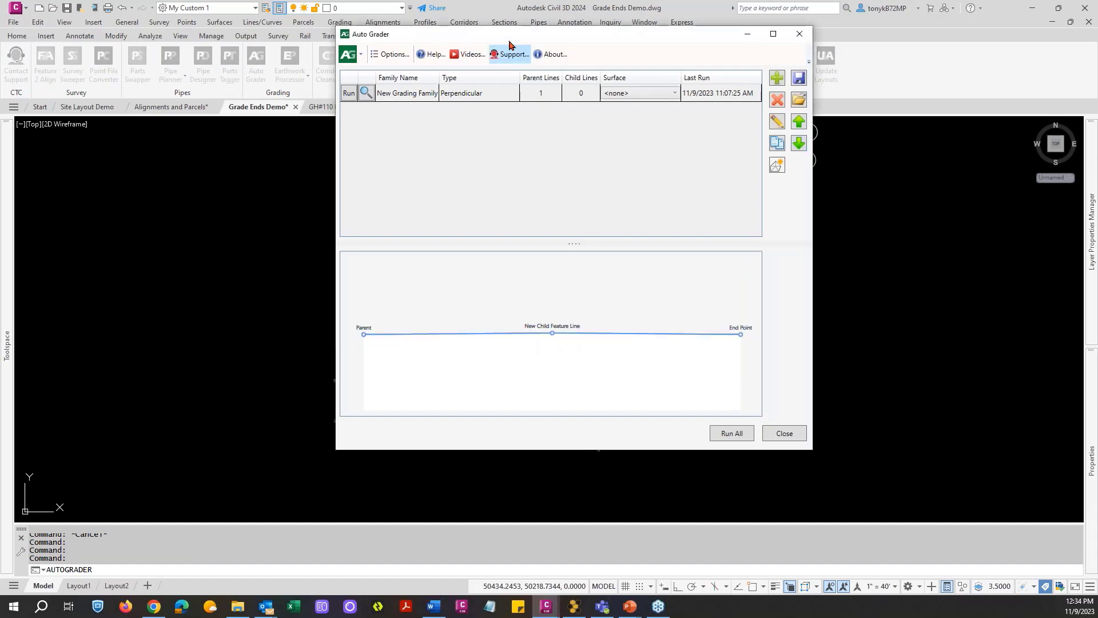
pyautogui.moveTo(506, 41); pyautogui.dragTo(377, 82)
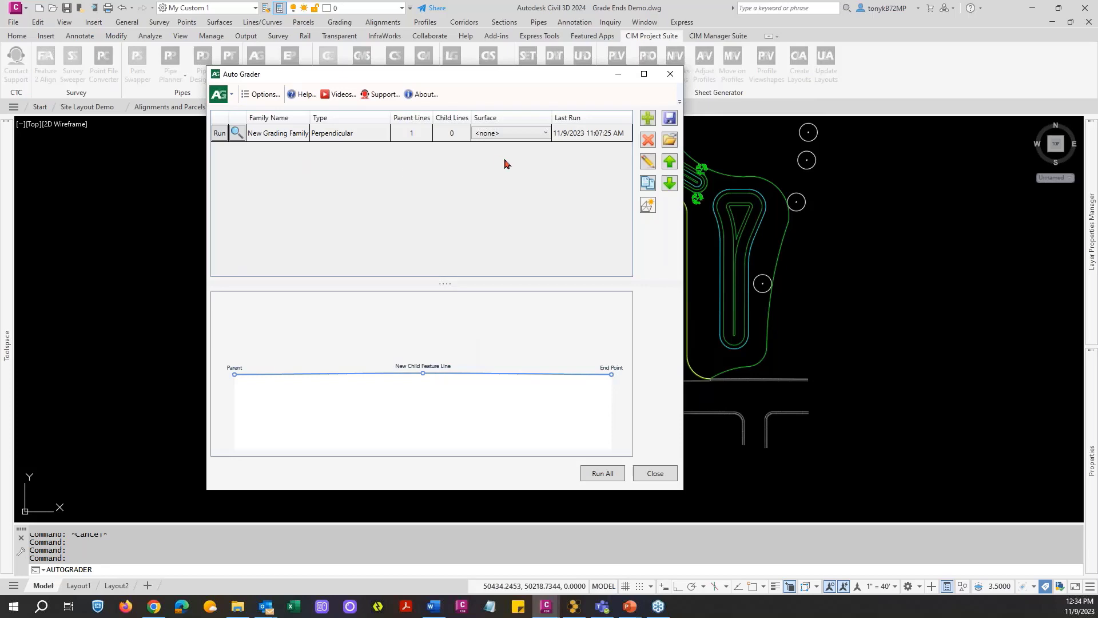
pyautogui.moveTo(466, 79); pyautogui.dragTo(393, 83)
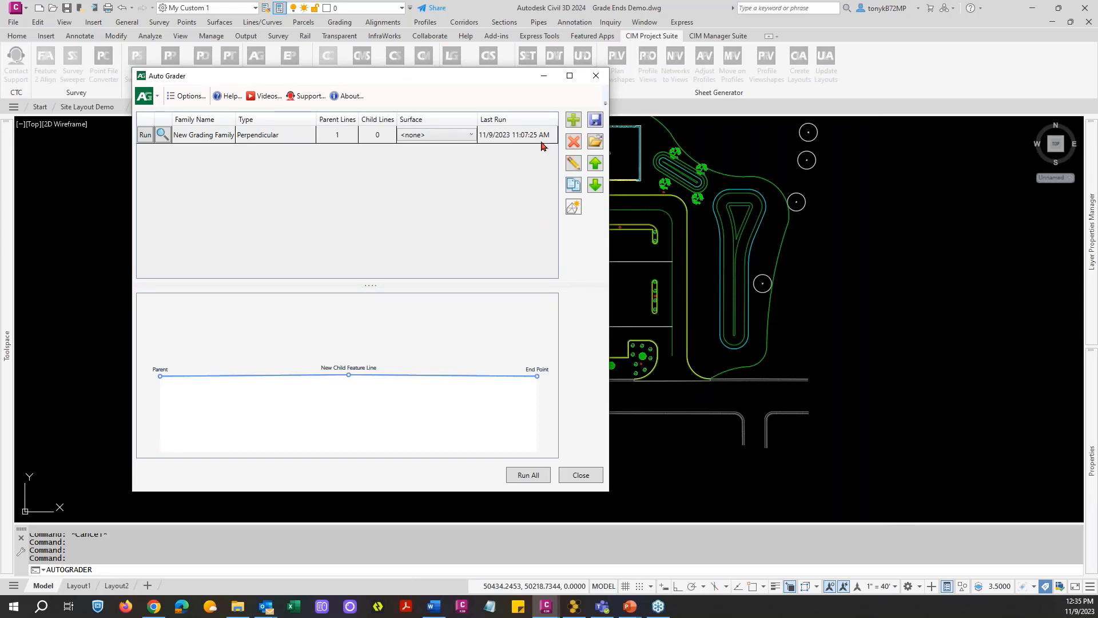
pyautogui.click(596, 142)
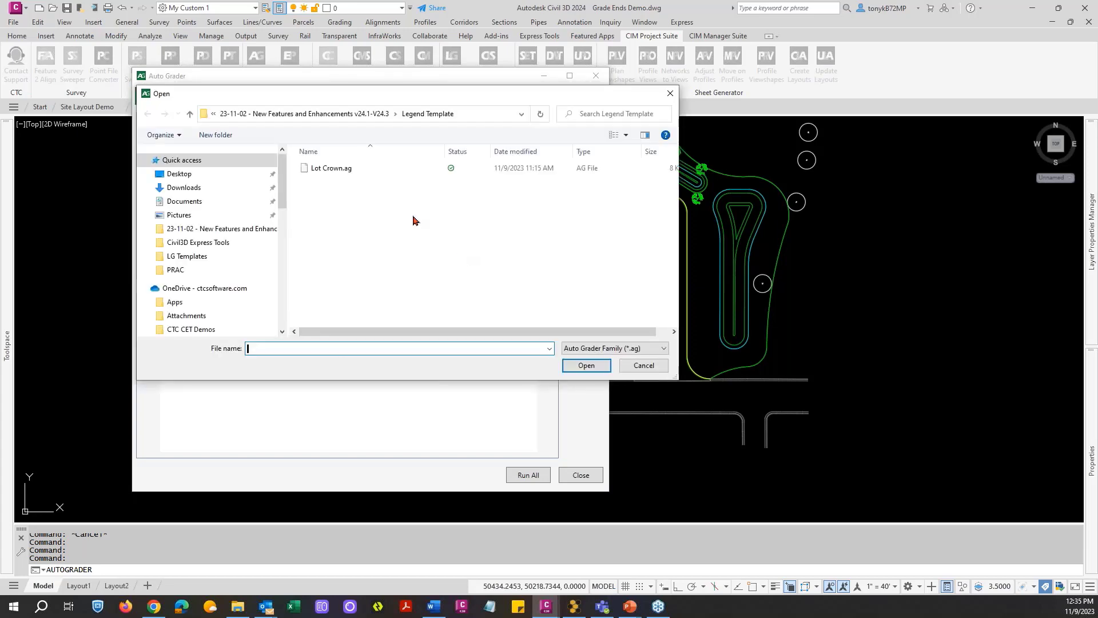
pyautogui.click(336, 169)
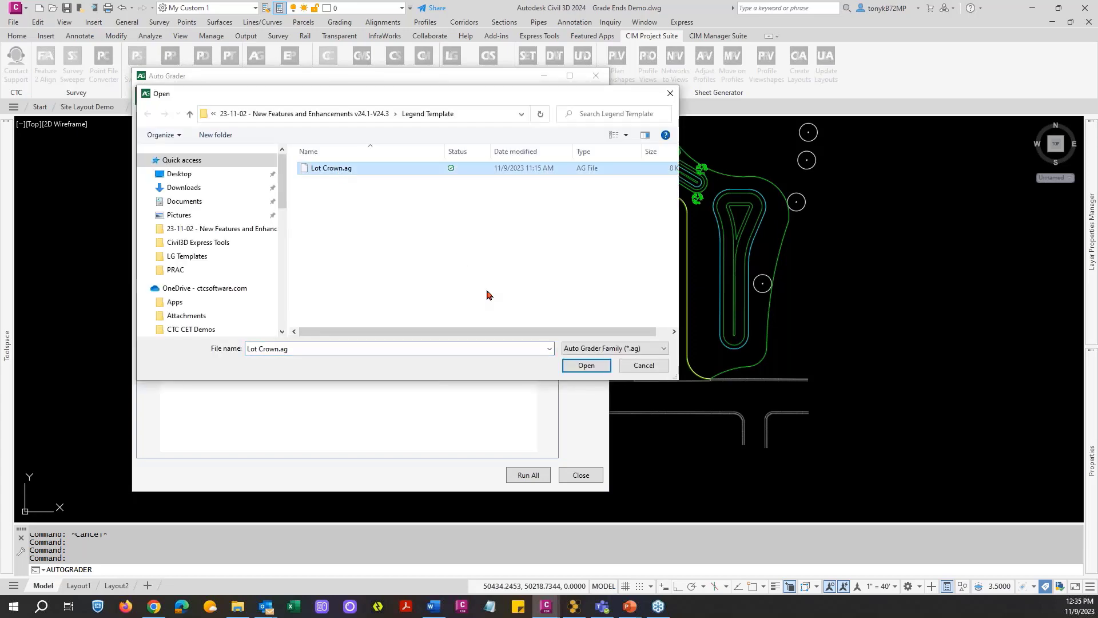
pyautogui.click(586, 366)
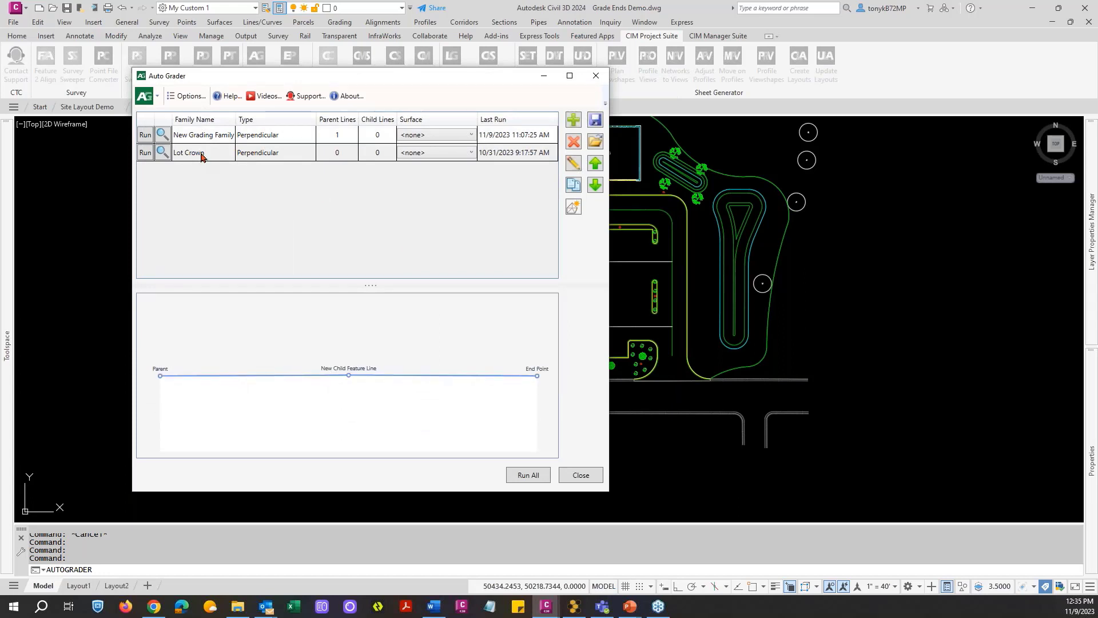
# Open the Lot Crown family for editing and select the L-shaped line along the middle of the drive aisle as its parent feature line.
pyautogui.click(201, 158)
pyautogui.doubleClick(271, 158)
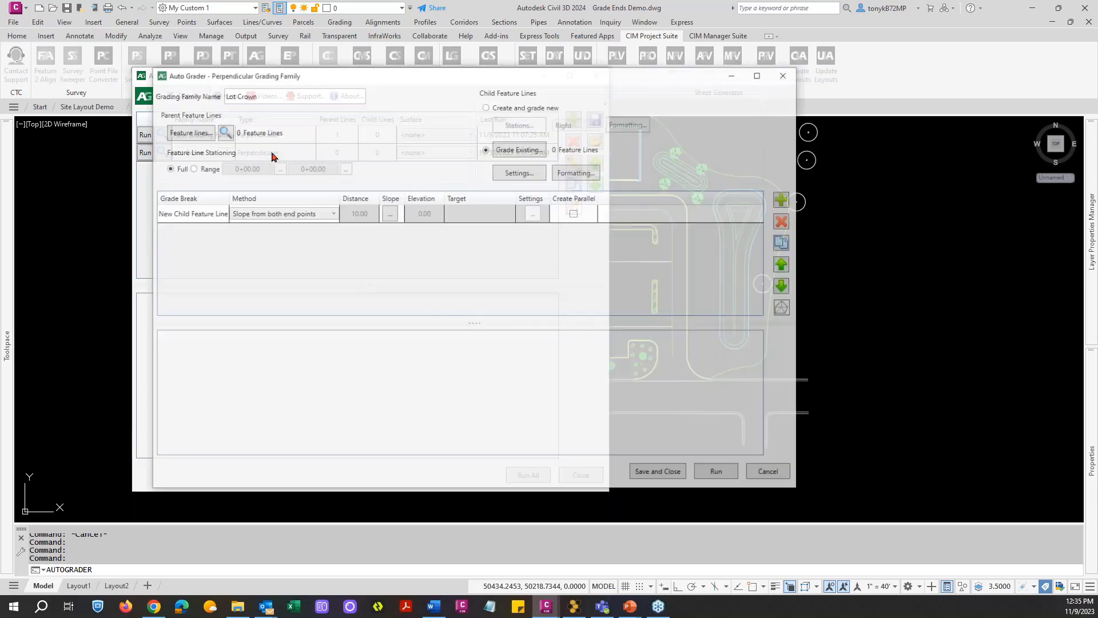
pyautogui.moveTo(409, 78); pyautogui.dragTo(558, 63)
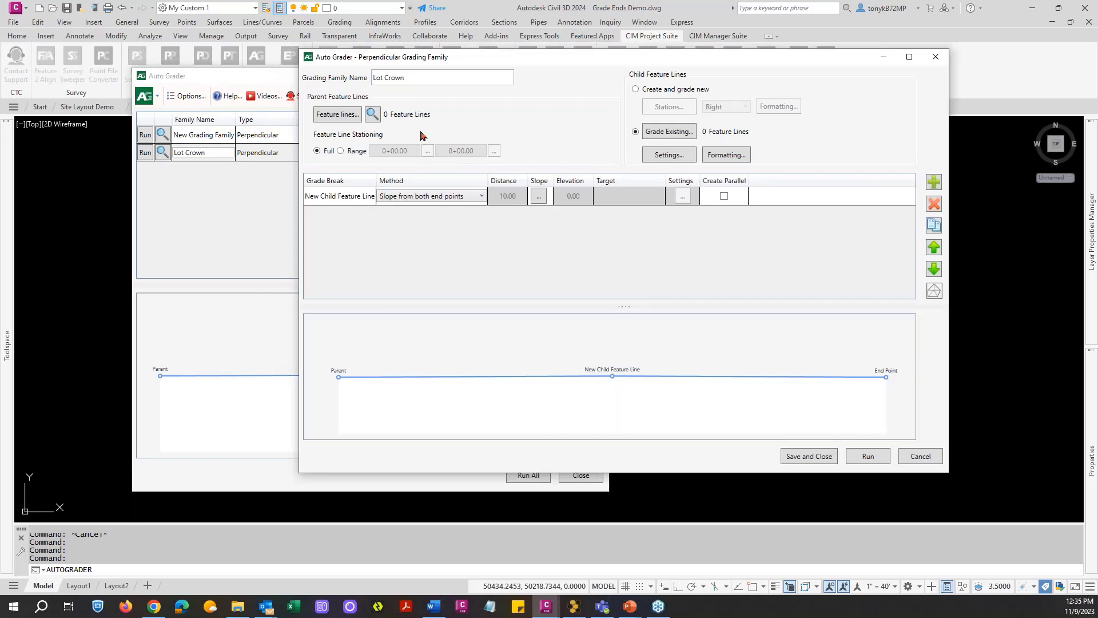
pyautogui.click(337, 116)
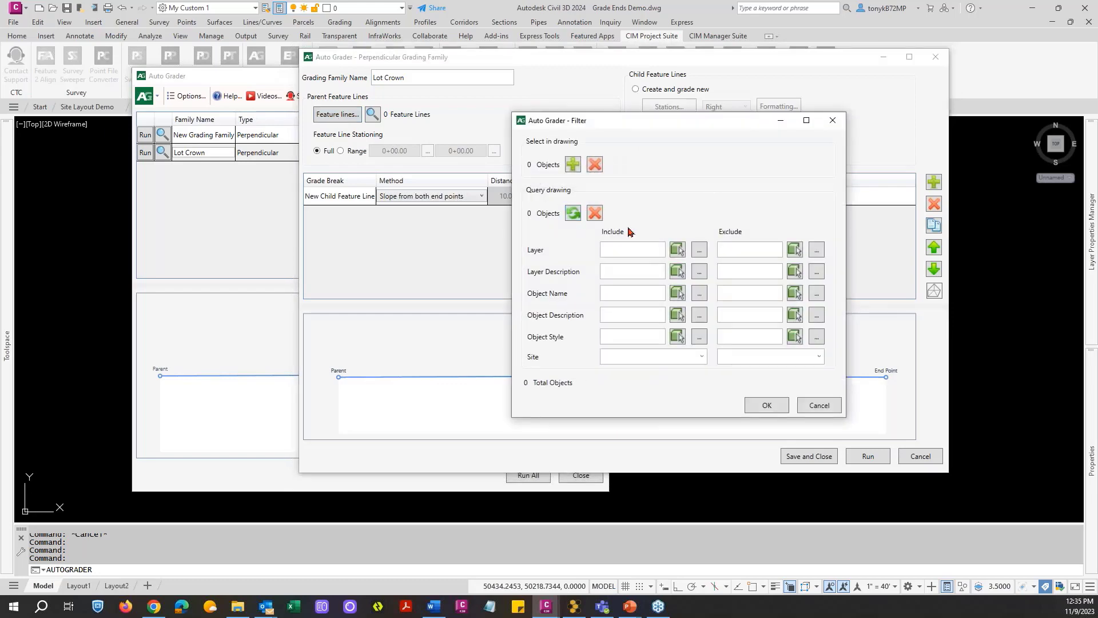
pyautogui.click(574, 165)
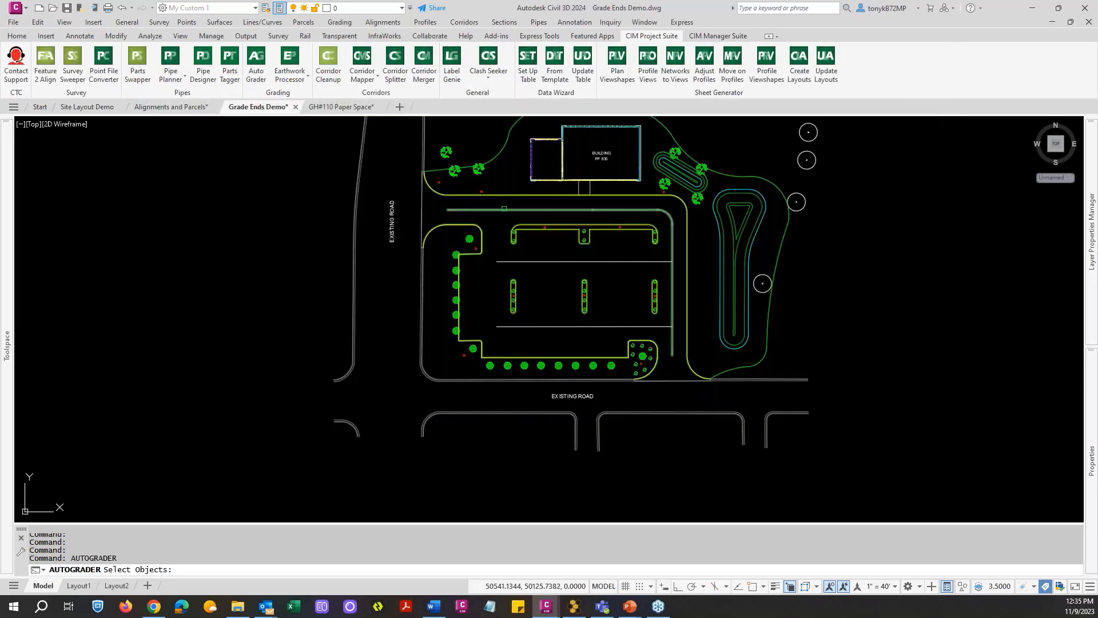
pyautogui.click(504, 208)
pyautogui.press('Return')
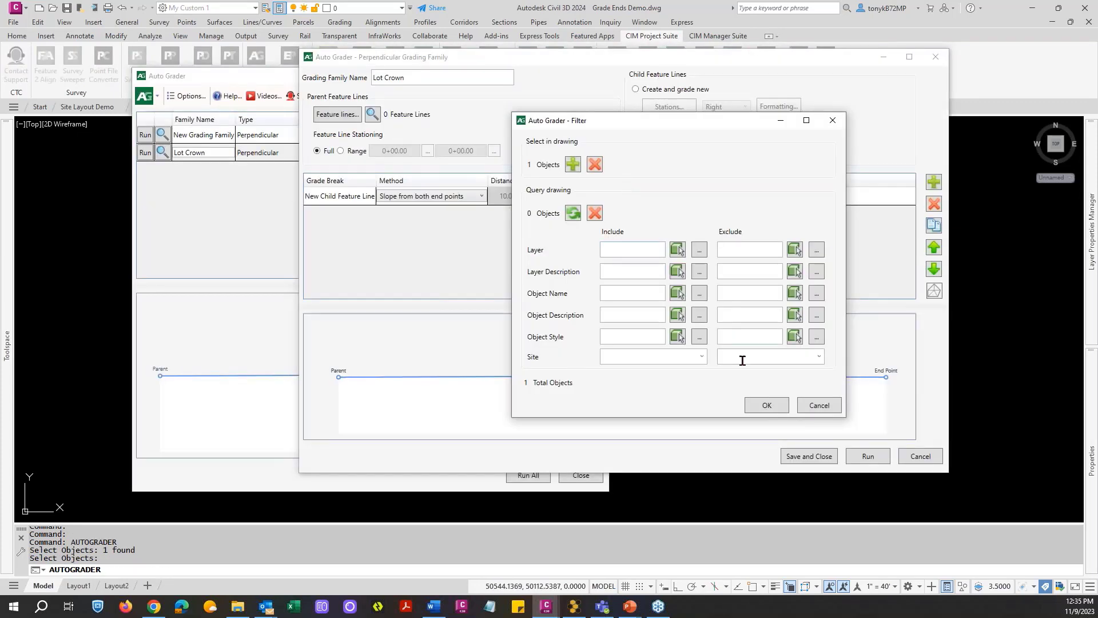
pyautogui.click(764, 404)
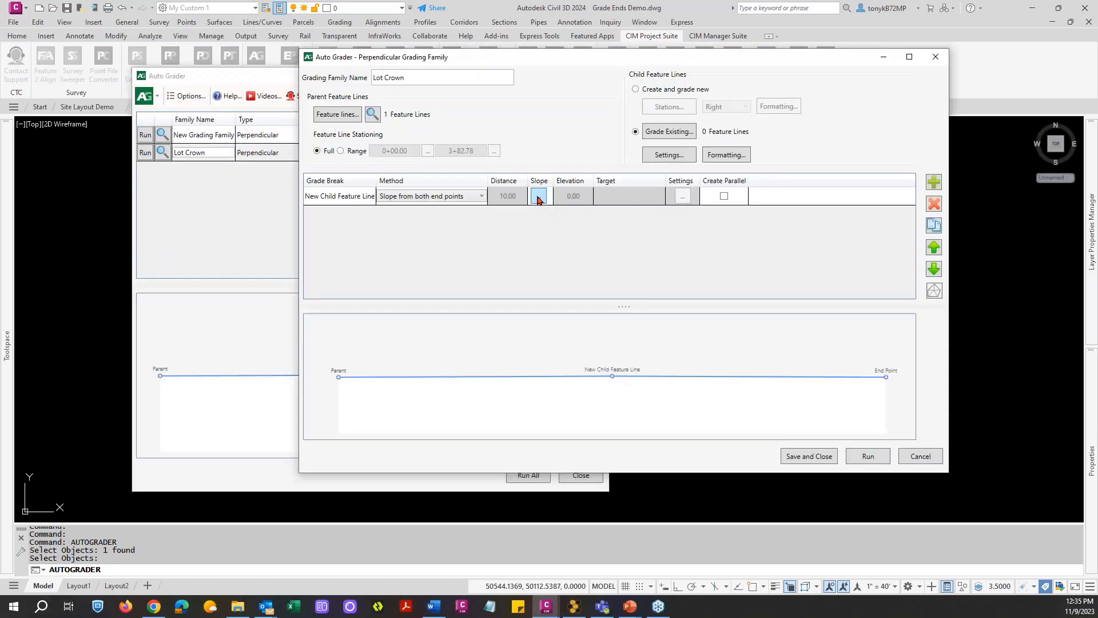
# Set both the slope from start and the slope from end of the New Child Feature Line grade break to 25%.
pyautogui.click(538, 197)
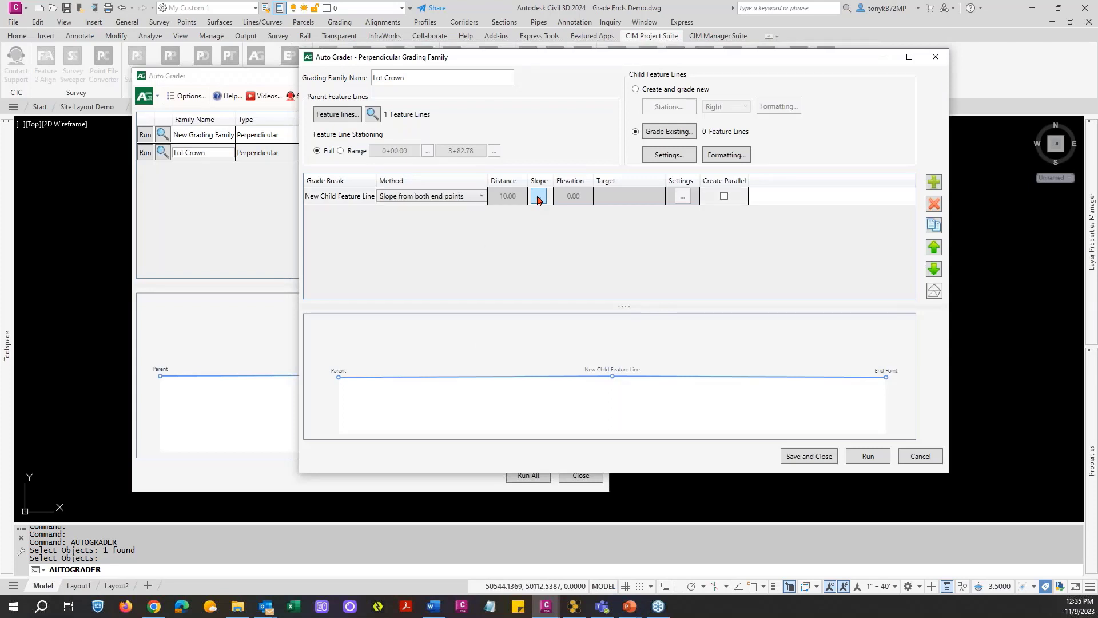
pyautogui.moveTo(525, 237); pyautogui.dragTo(518, 228)
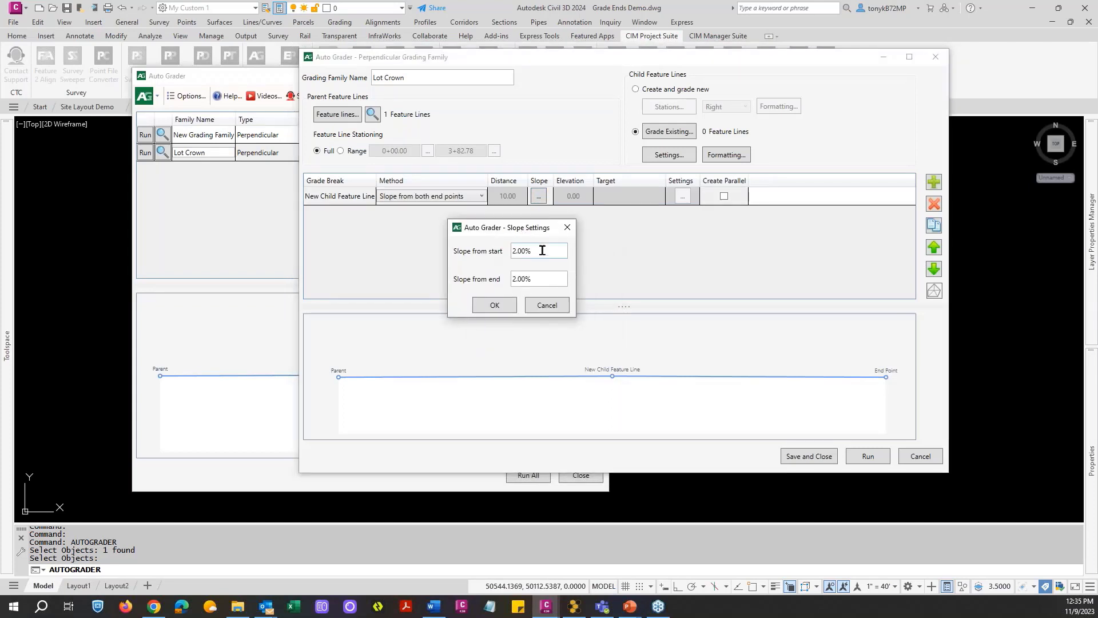
pyautogui.doubleClick(541, 251)
pyautogui.write('10')
pyautogui.click(548, 277)
pyautogui.click(537, 249)
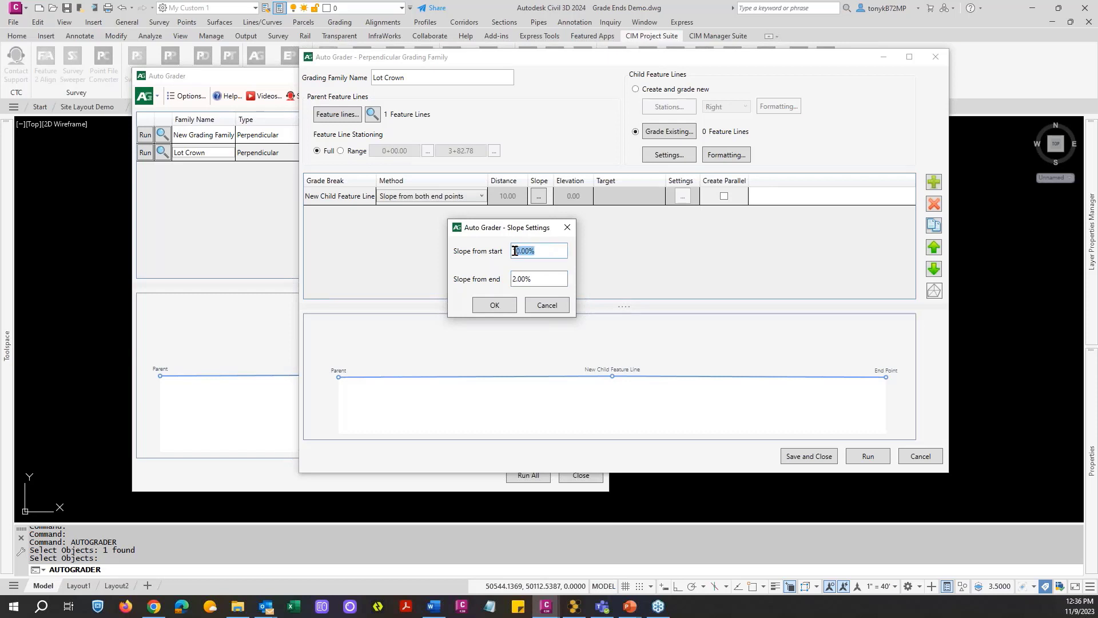
pyautogui.write('25')
pyautogui.press('Tab')
pyautogui.write('2')
pyautogui.click(538, 250)
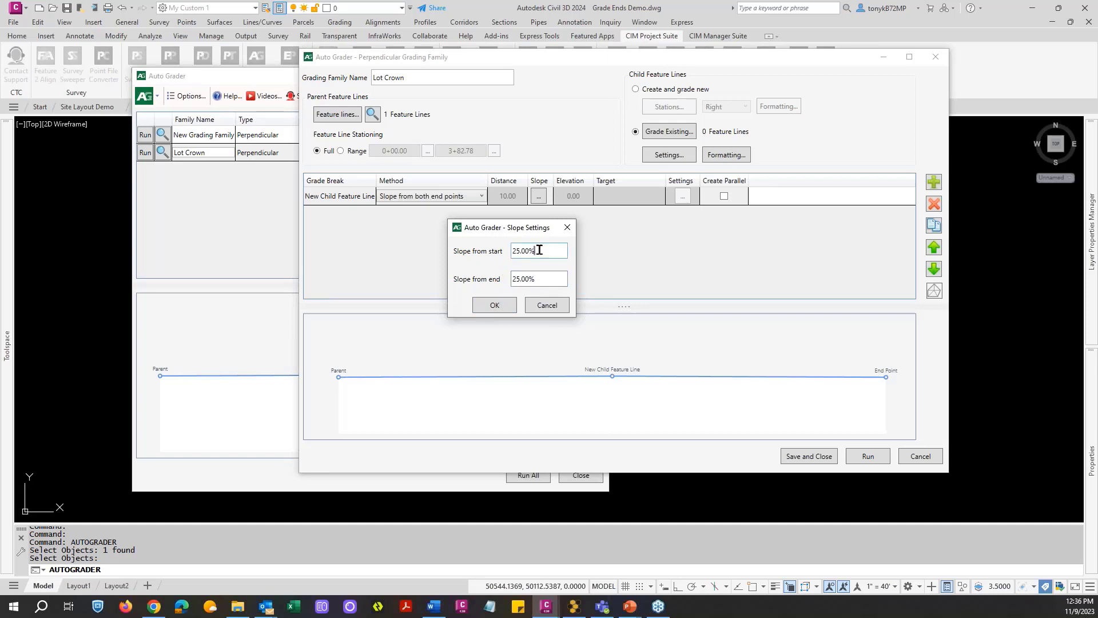
pyautogui.click(495, 305)
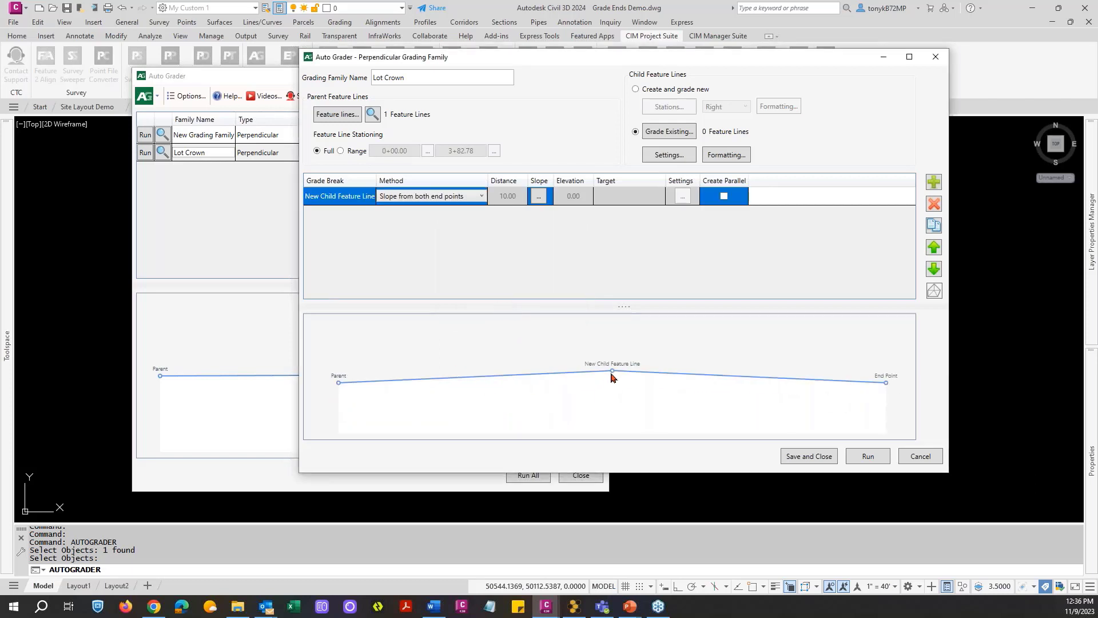
# Set both the slope from start and the slope from end of the New Child Feature Line grade break to -25%.
pyautogui.click(537, 195)
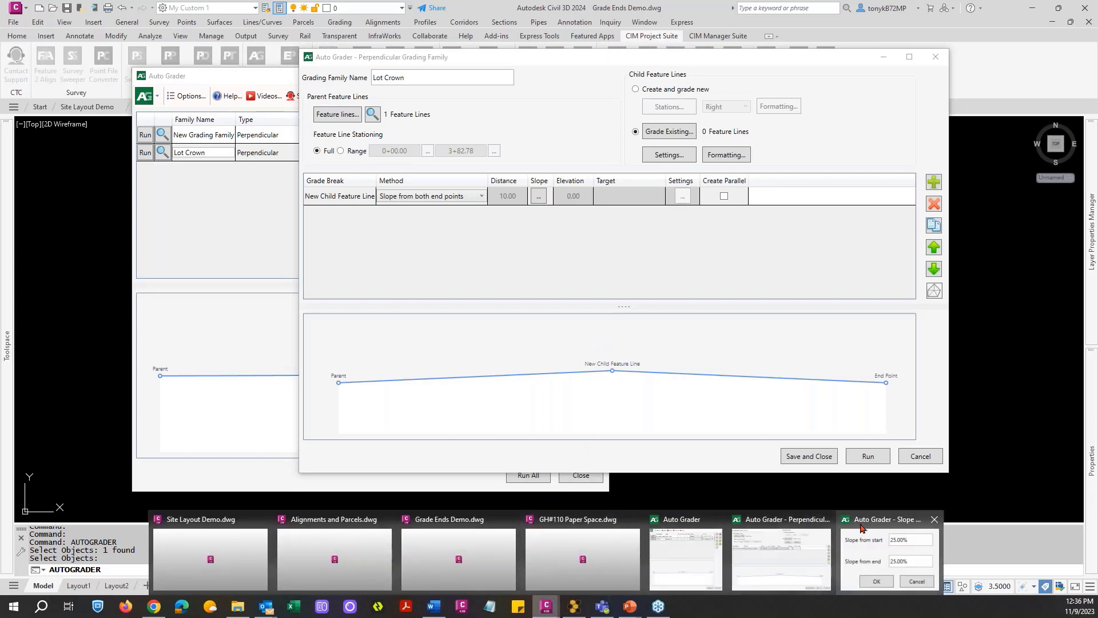
pyautogui.click(863, 530)
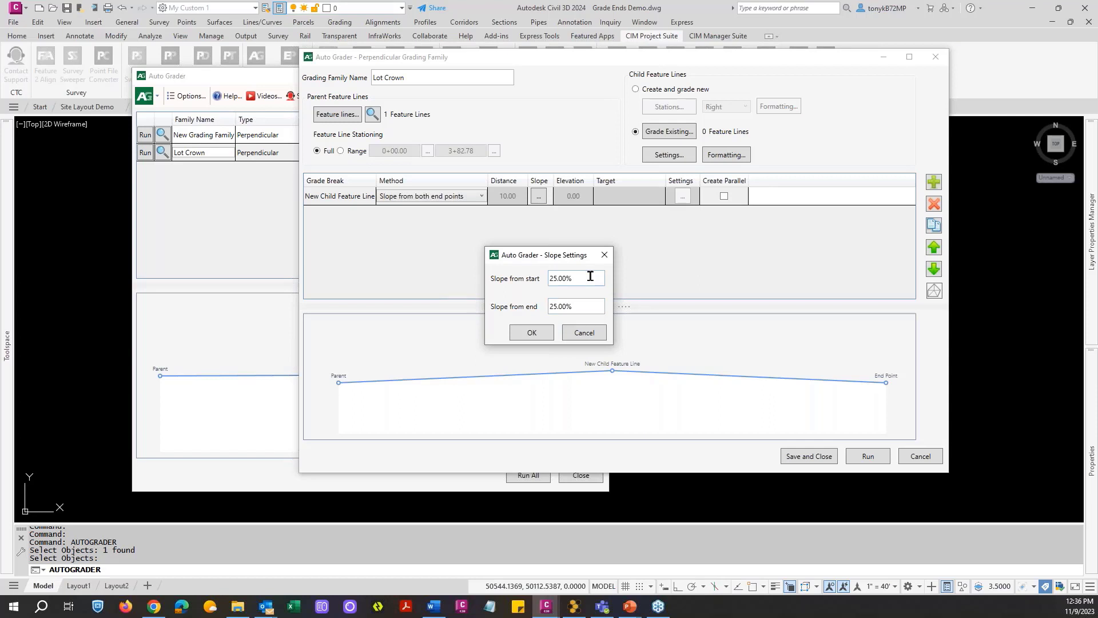
pyautogui.moveTo(590, 275); pyautogui.dragTo(488, 283)
pyautogui.write('-25')
pyautogui.click(571, 303)
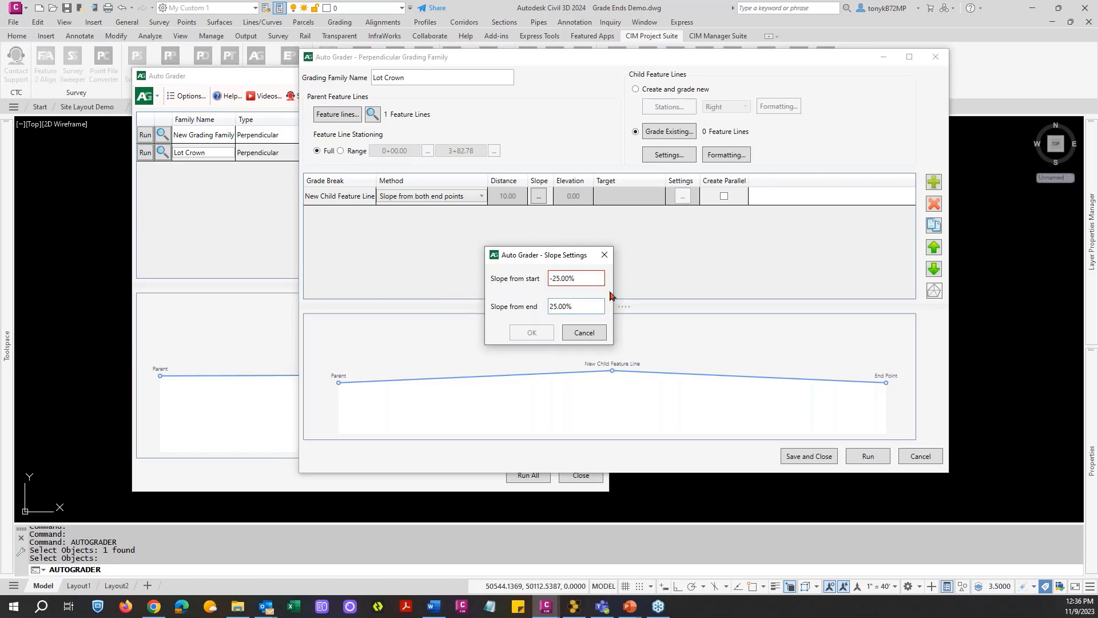
pyautogui.moveTo(566, 284)
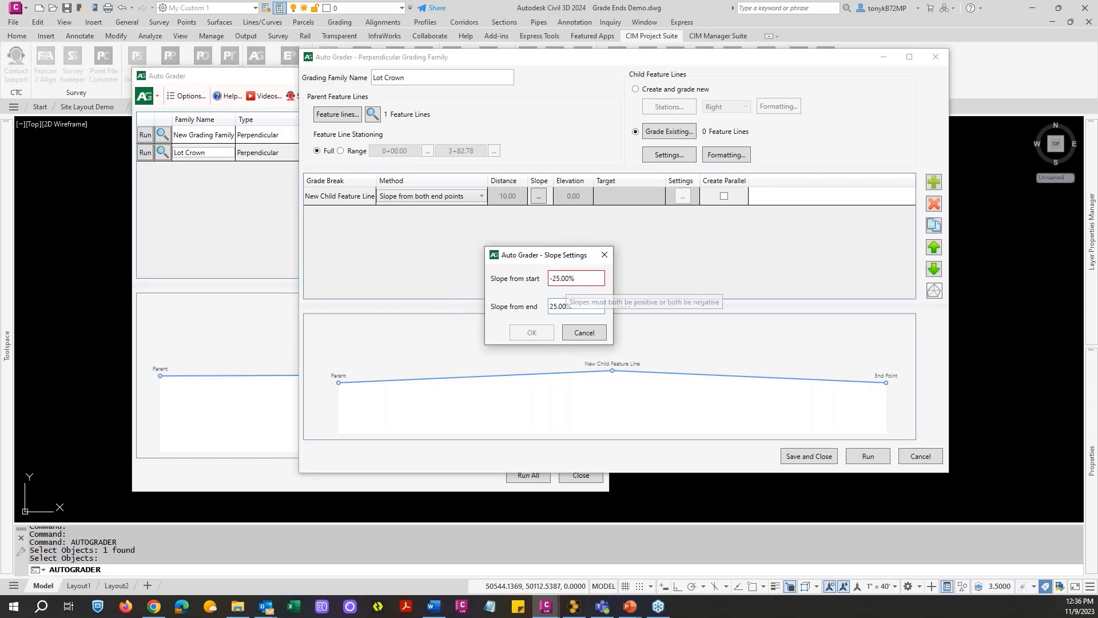
pyautogui.moveTo(595, 306); pyautogui.dragTo(526, 311)
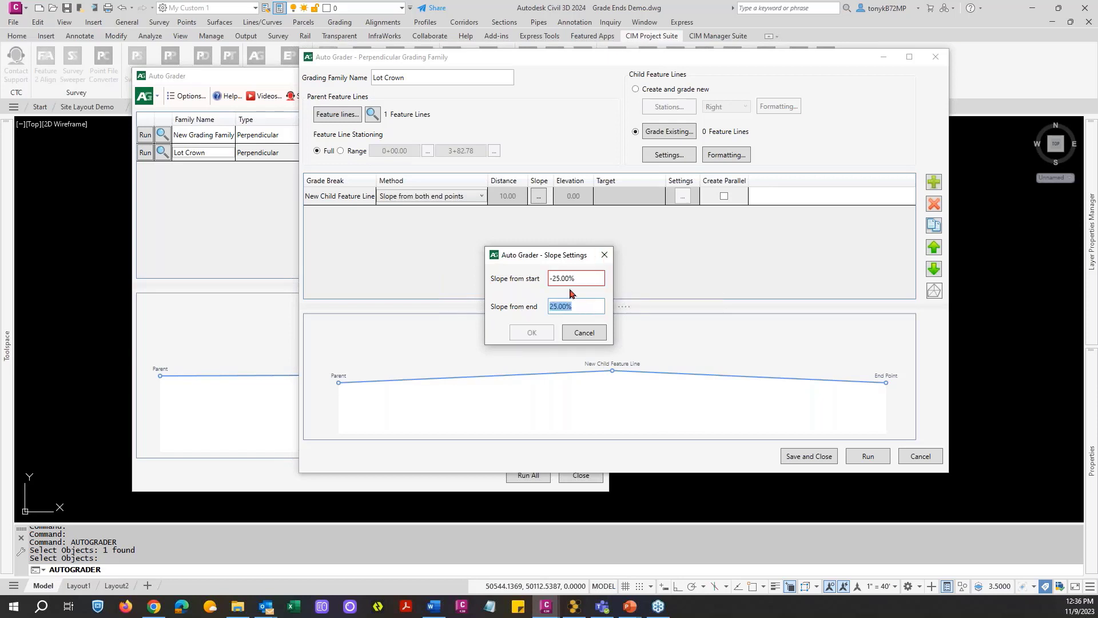
pyautogui.write('-+25')
pyautogui.press('BackSpace')
pyautogui.press('BackSpace')
pyautogui.press('BackSpace')
pyautogui.write('25')
pyautogui.click(593, 277)
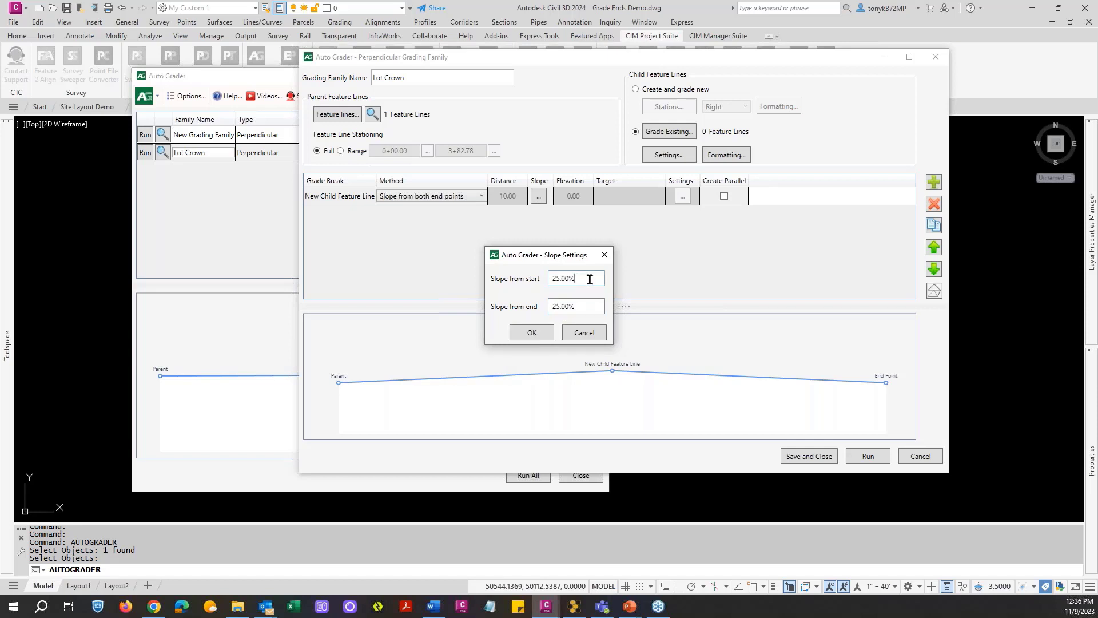
pyautogui.click(531, 332)
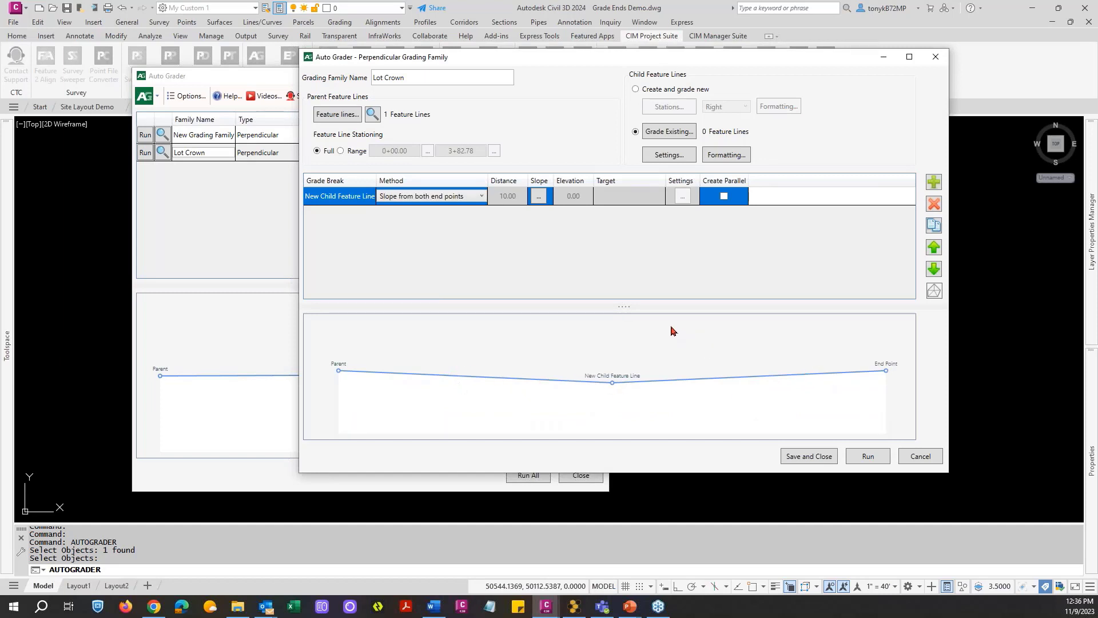
# Set both the slope from start and the slope from end of the New Child Feature Line grade break to 2%.
pyautogui.click(536, 197)
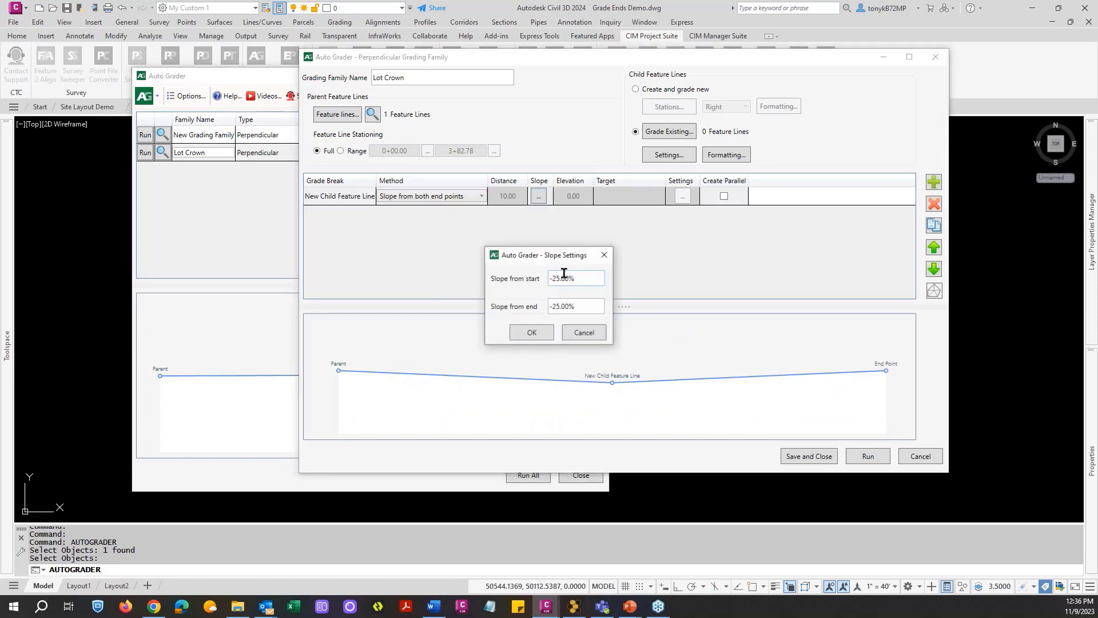
pyautogui.moveTo(591, 278); pyautogui.dragTo(511, 286)
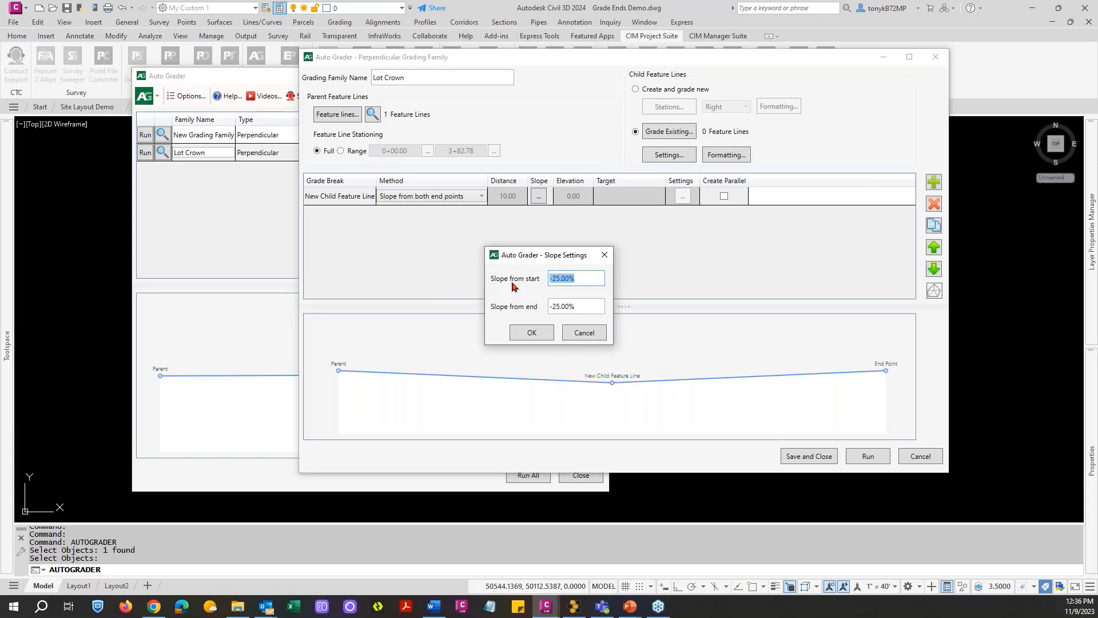
pyautogui.write('2')
pyautogui.click(570, 307)
pyautogui.moveTo(570, 307); pyautogui.dragTo(518, 304)
pyautogui.write('2')
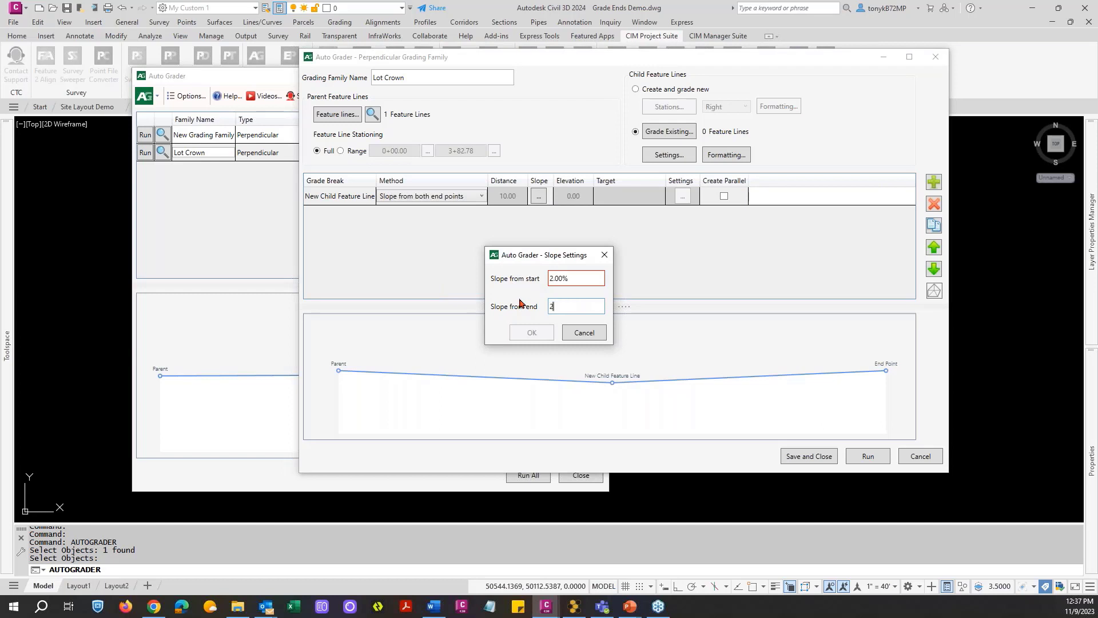
pyautogui.click(577, 279)
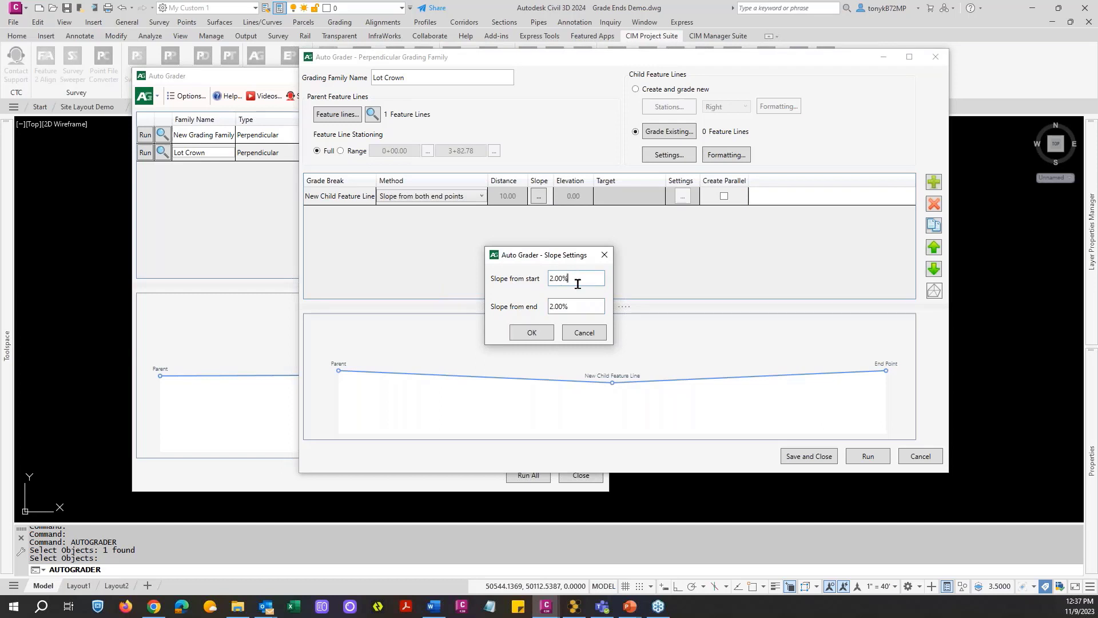
pyautogui.click(531, 332)
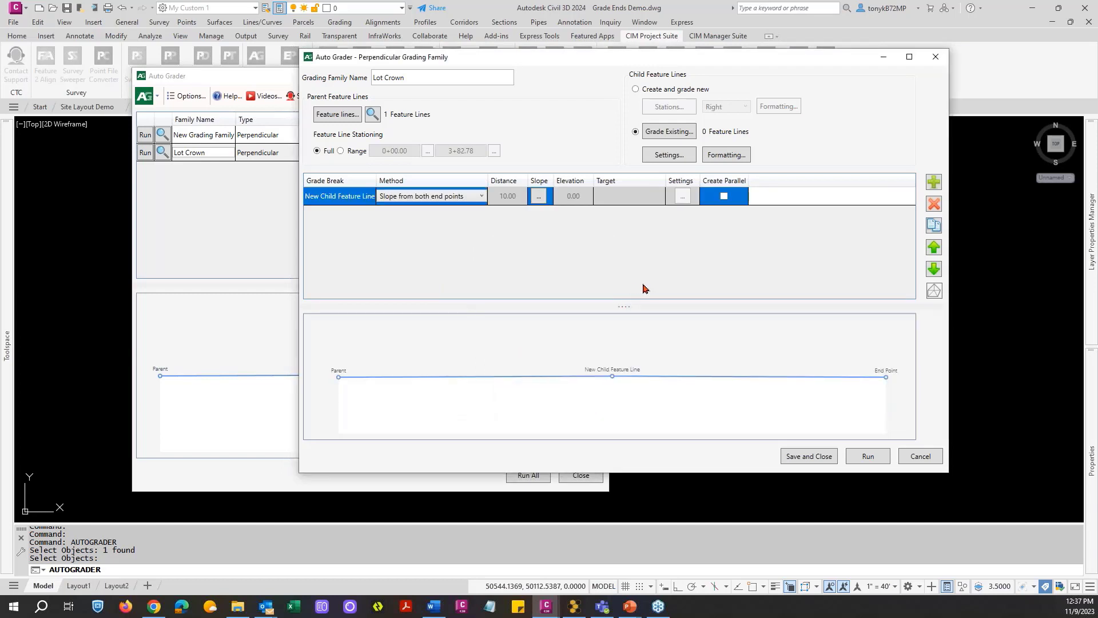
# Select the two horizontal lines across the parking lot as the existing child feature lines to grade, and save the Lot Crown family.
pyautogui.click(655, 133)
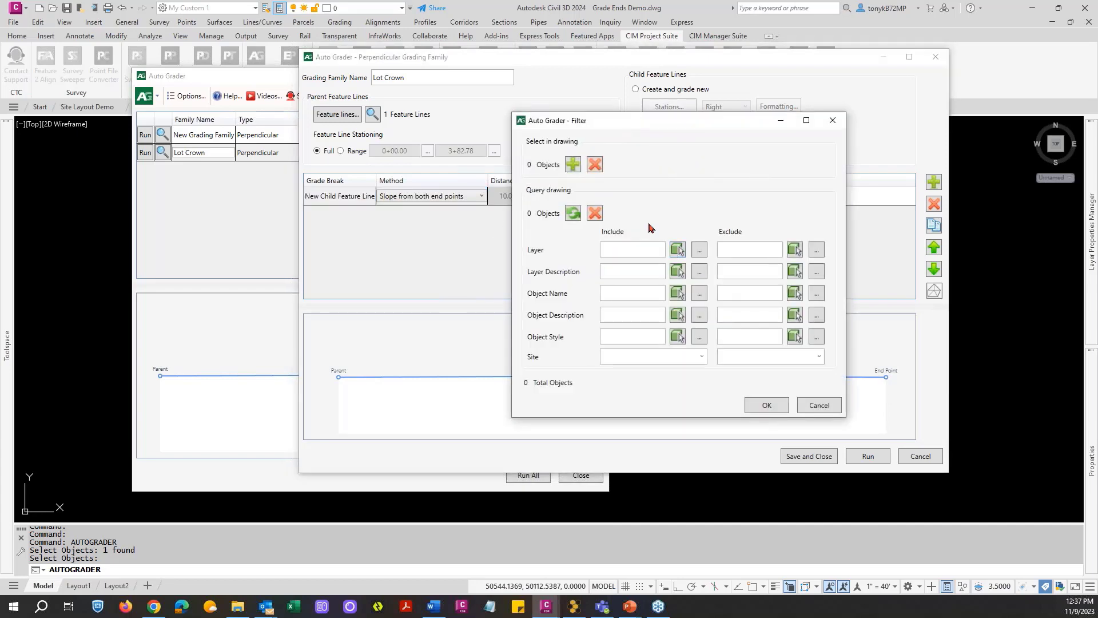
pyautogui.click(573, 165)
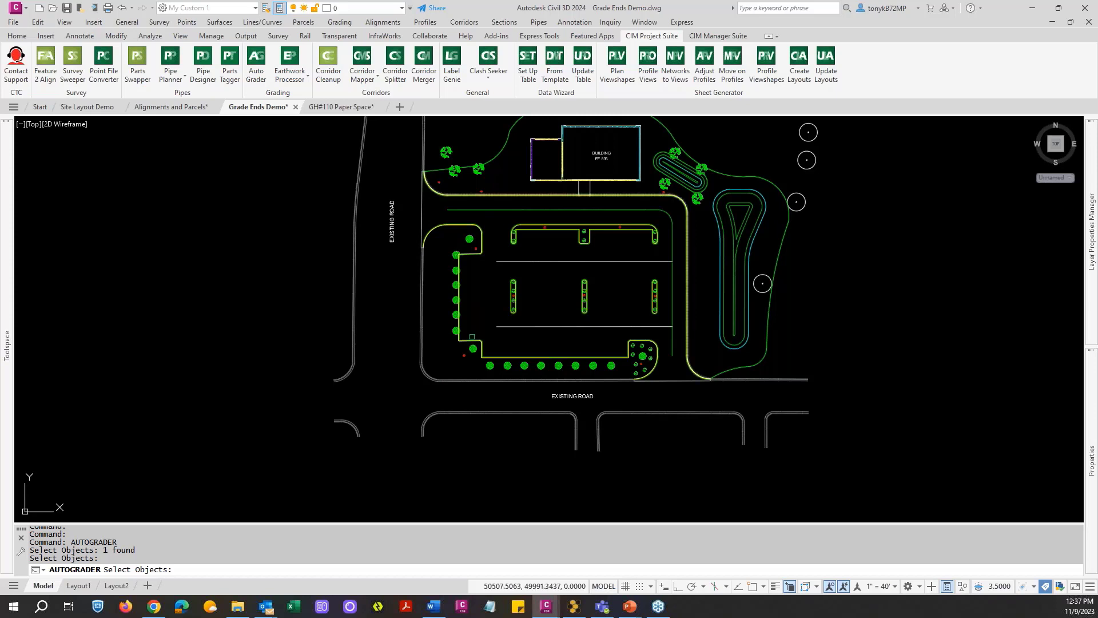
pyautogui.click(518, 327)
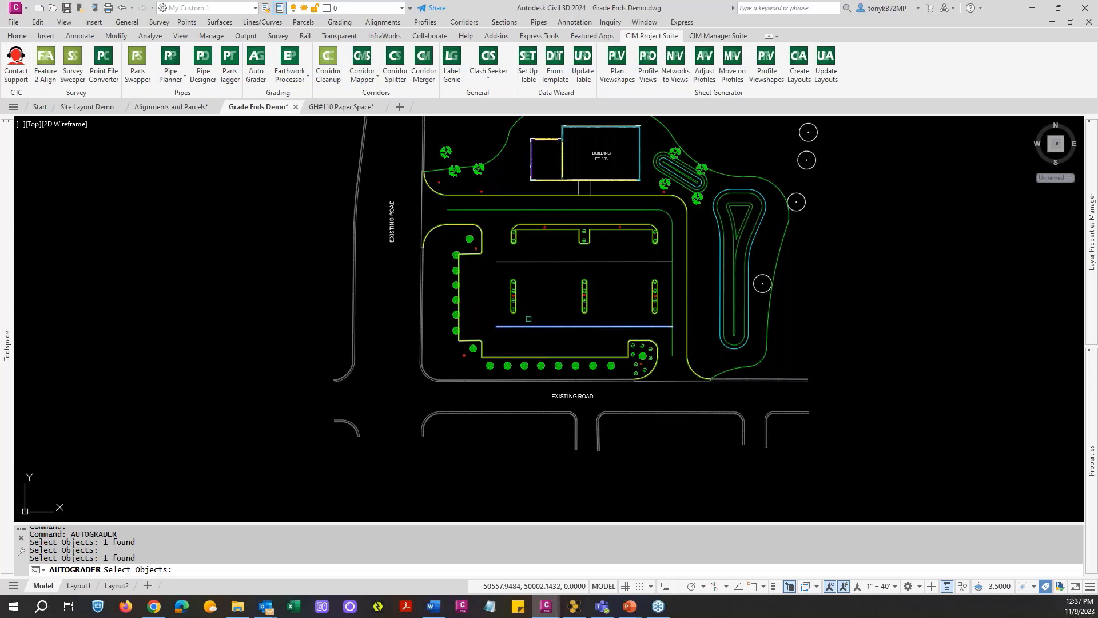
pyautogui.click(561, 263)
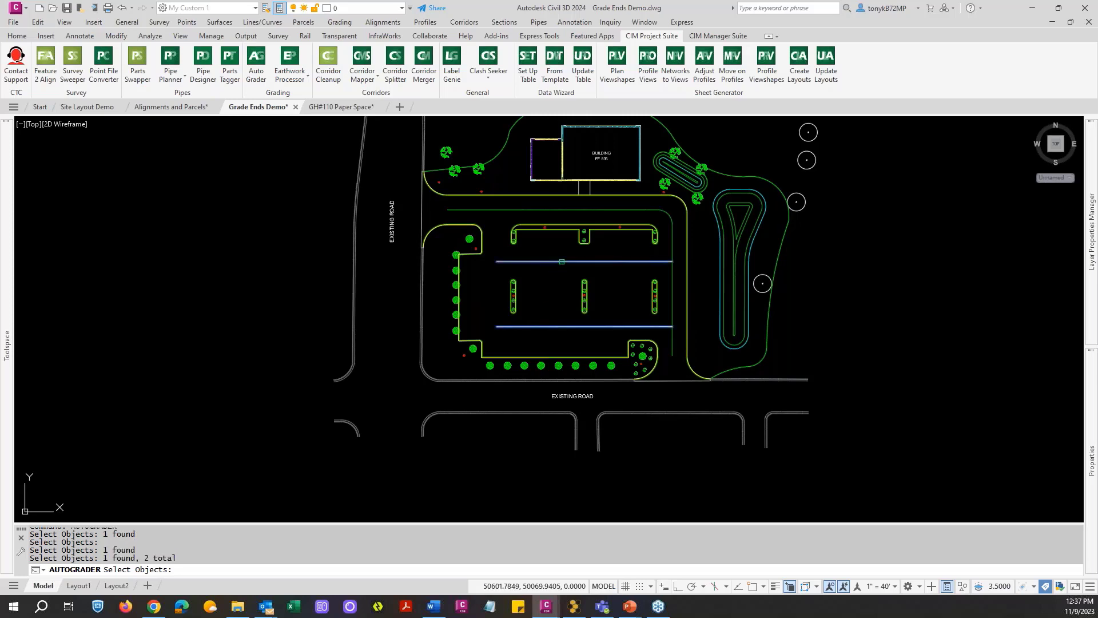
pyautogui.press('Return')
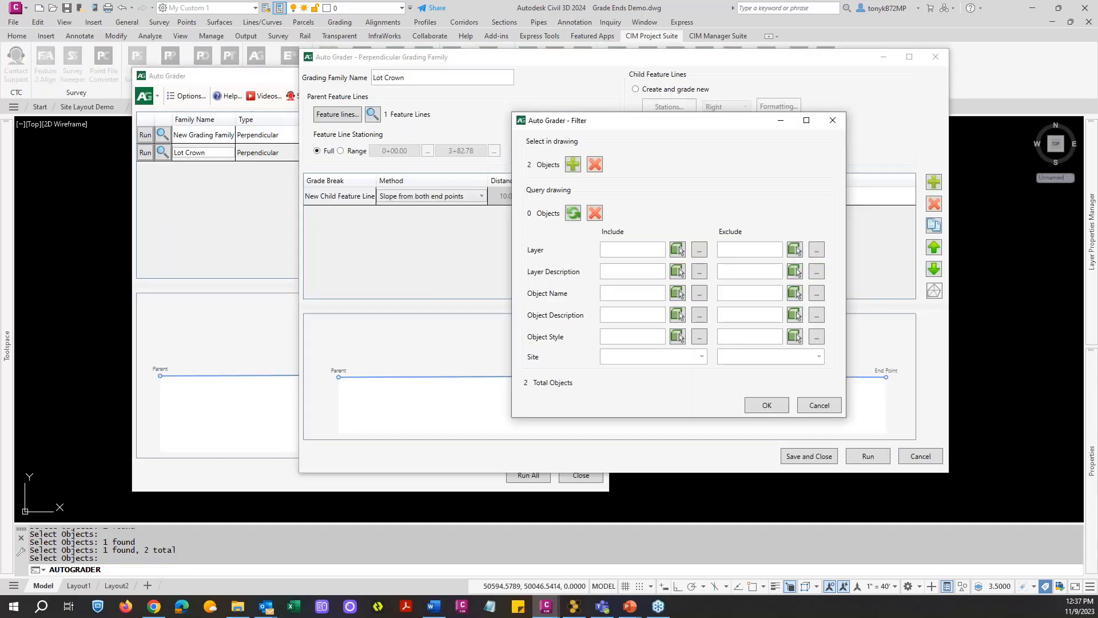
pyautogui.click(764, 406)
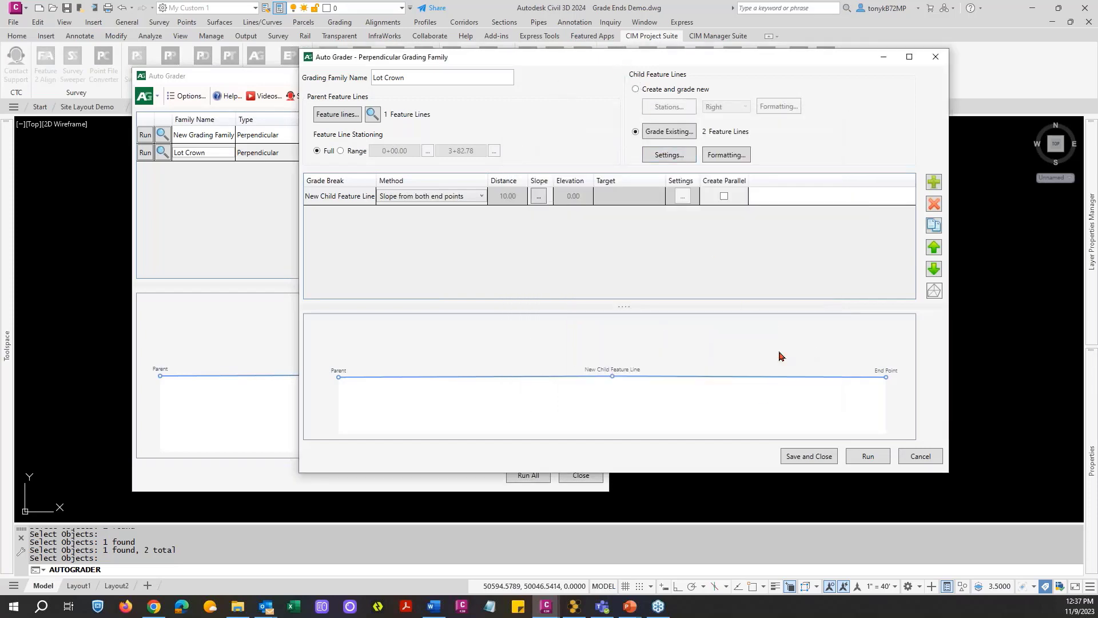
pyautogui.click(801, 456)
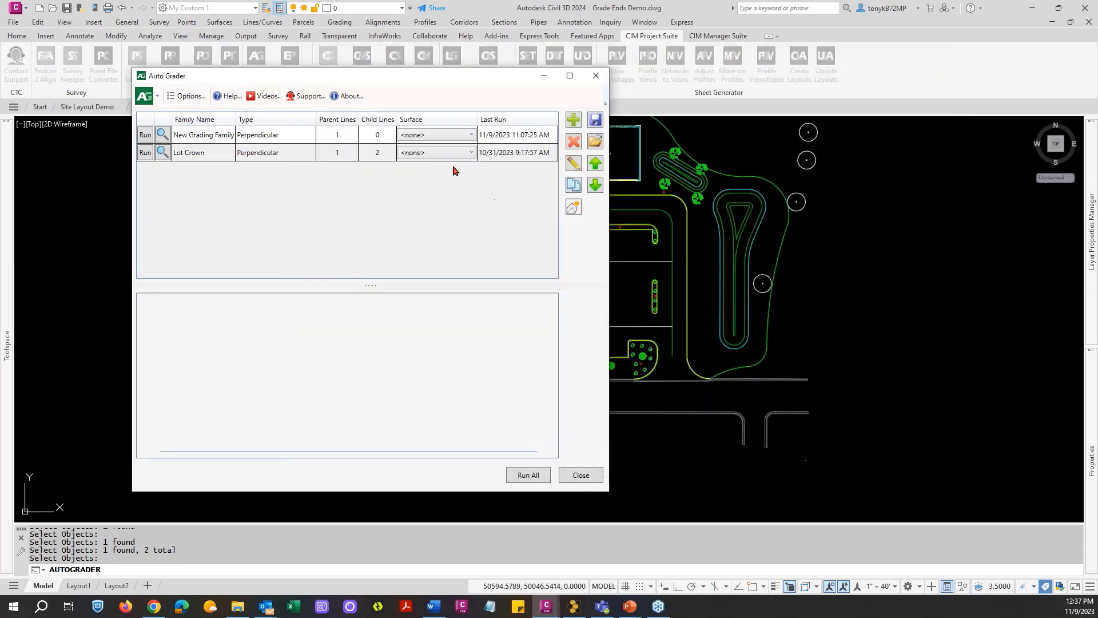
# Run the Lot Crown grading family, allowing Auto Grader to convert its child lines into feature lines.
pyautogui.moveTo(416, 82); pyautogui.dragTo(284, 26)
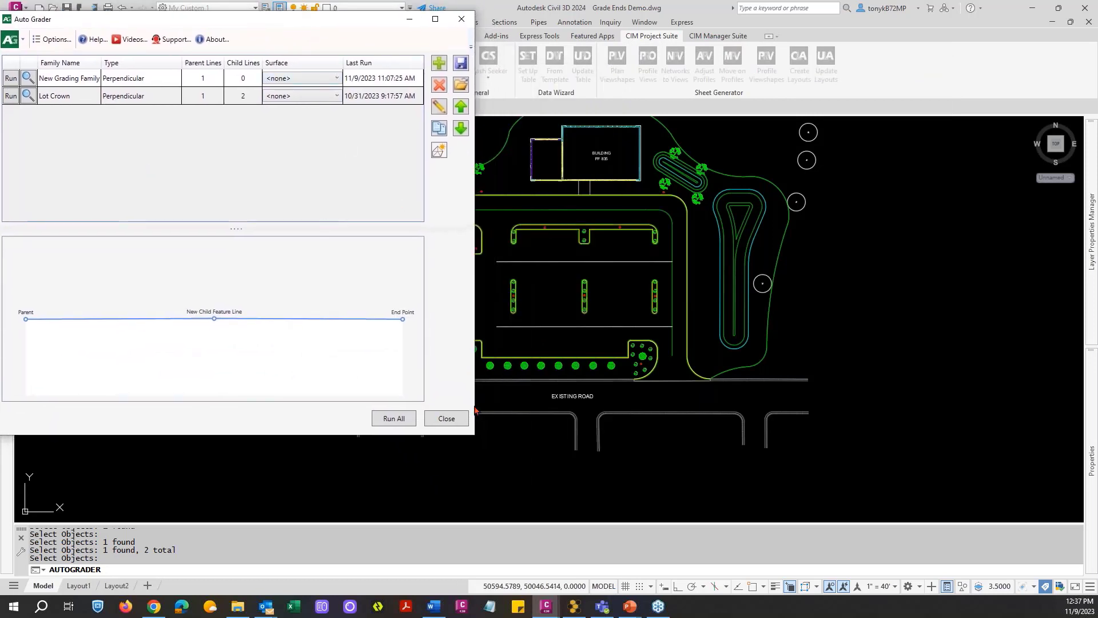
pyautogui.moveTo(474, 433)
pyautogui.mouseDown()
pyautogui.moveTo(414, 261)
pyautogui.moveTo(334, 259)
pyautogui.mouseUp()
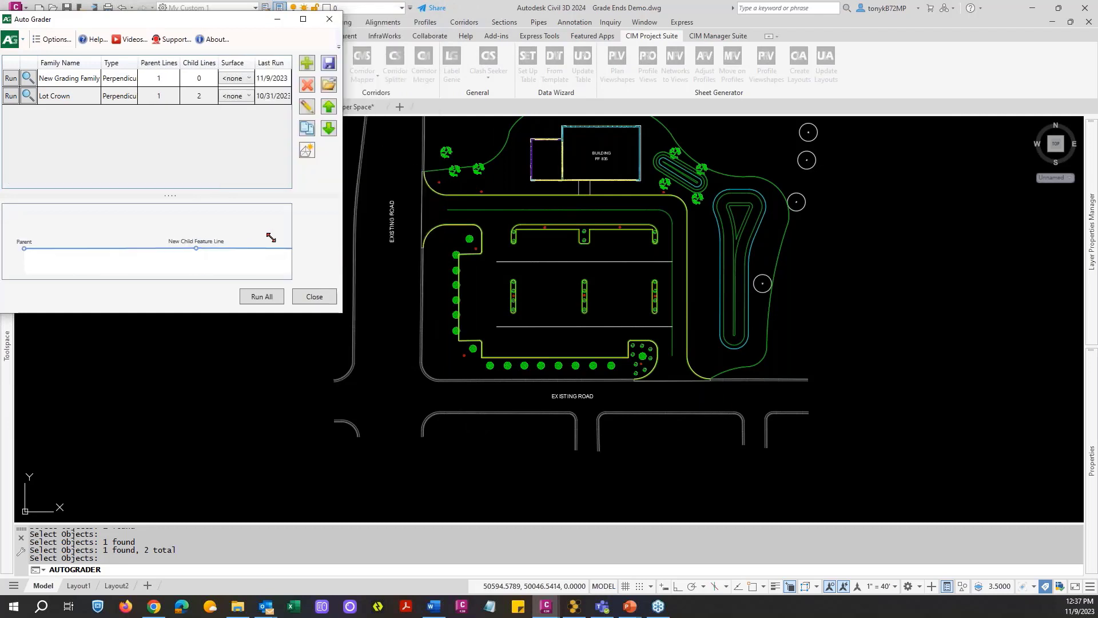
pyautogui.click(10, 96)
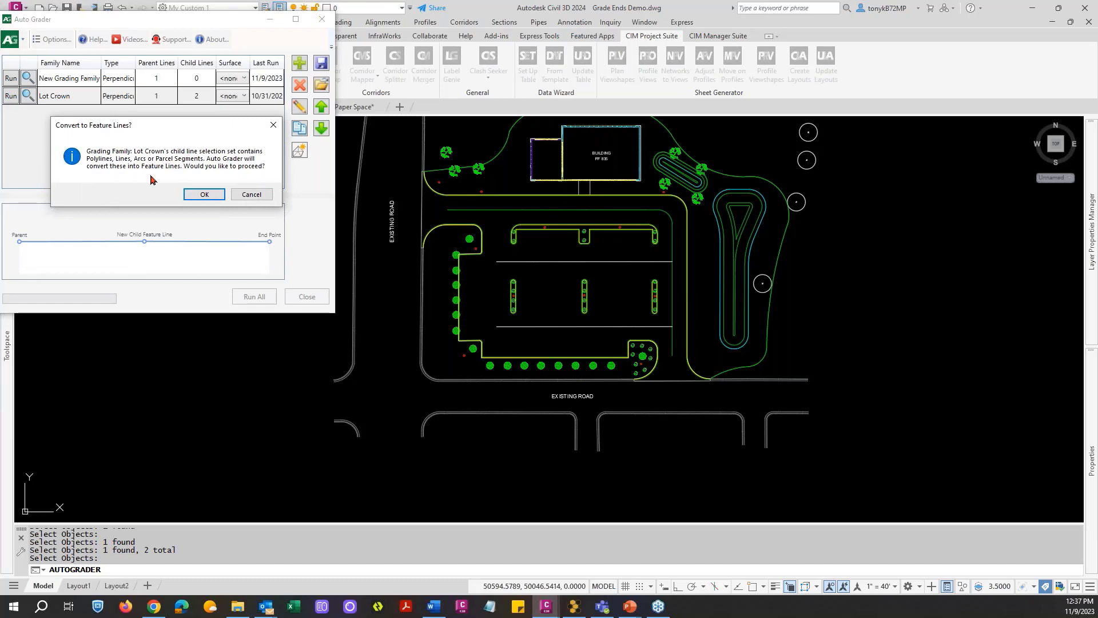
pyautogui.click(203, 195)
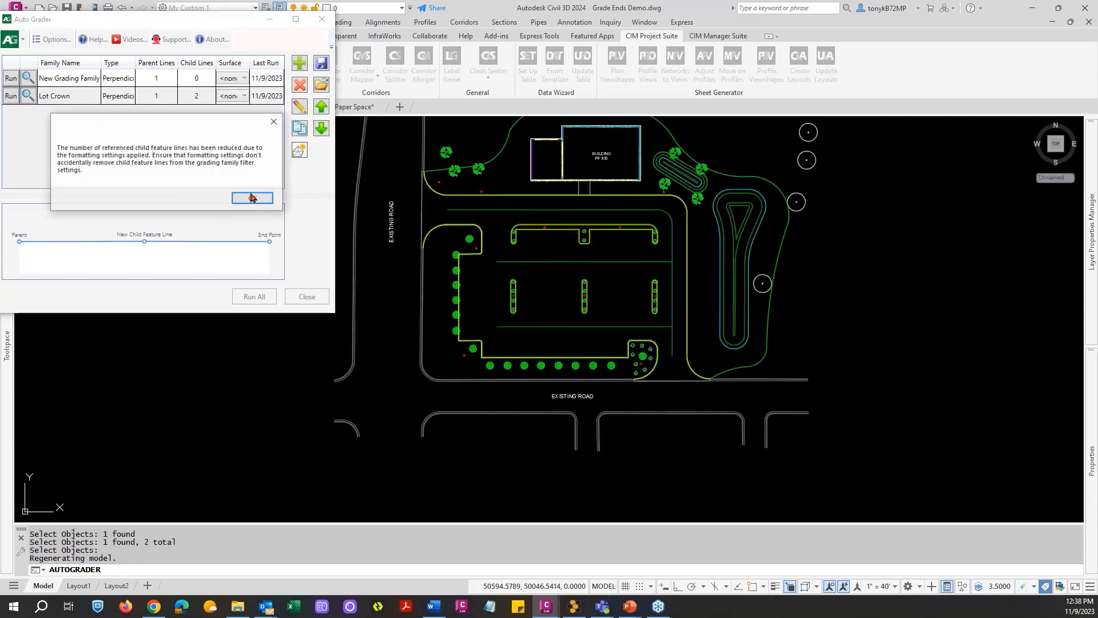
pyautogui.click(252, 198)
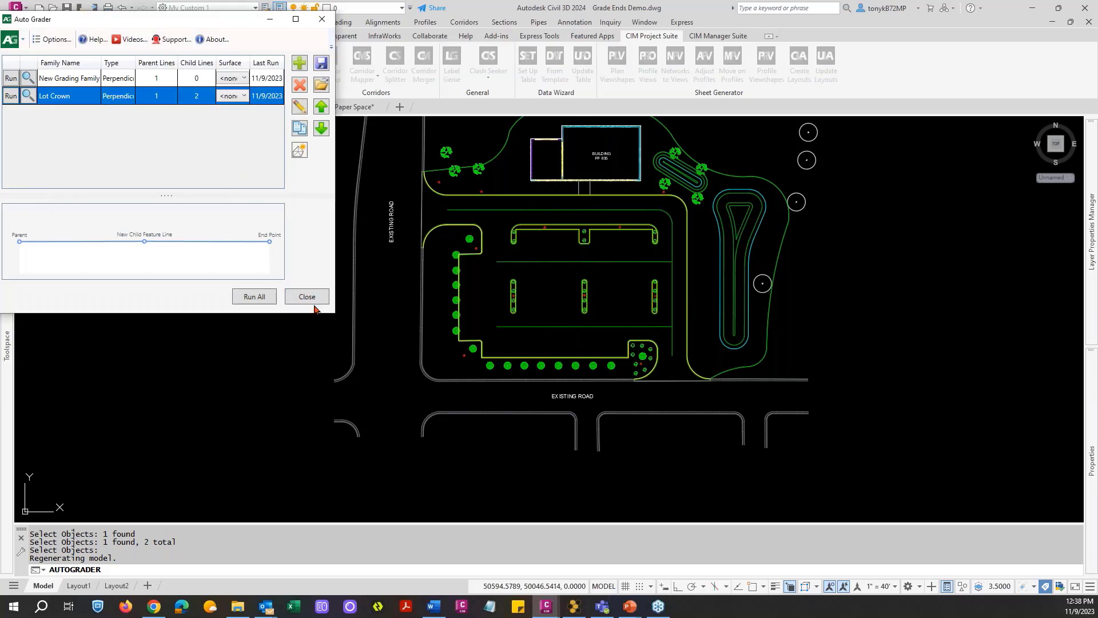
# Review the surfaces available for the Lot Crown family without assigning one, and close Auto Grader.
pyautogui.click(231, 96)
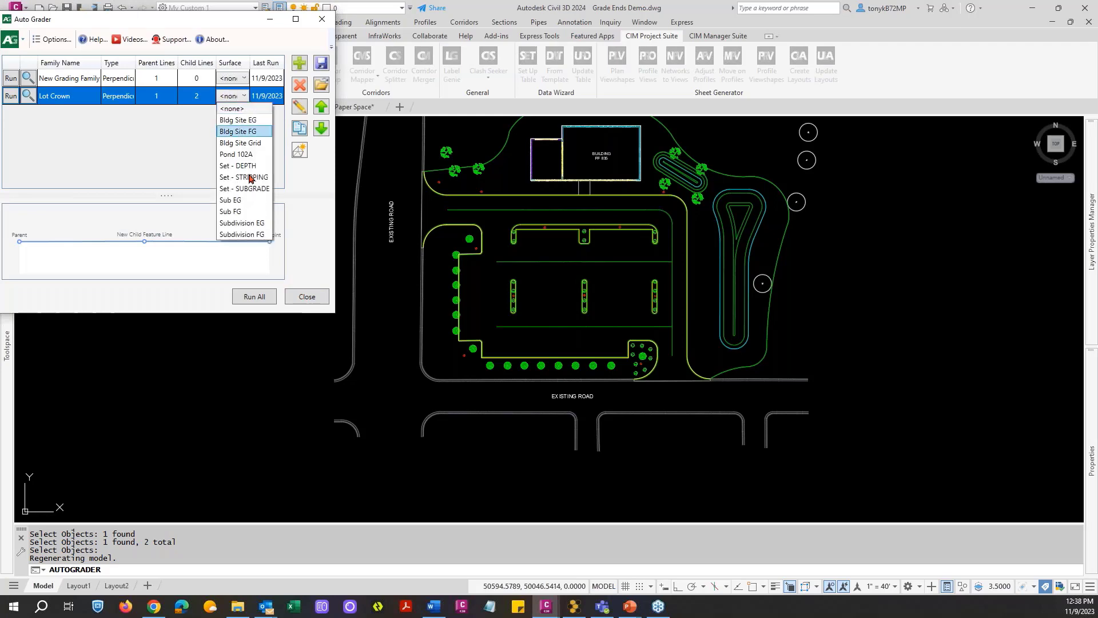
pyautogui.click(169, 150)
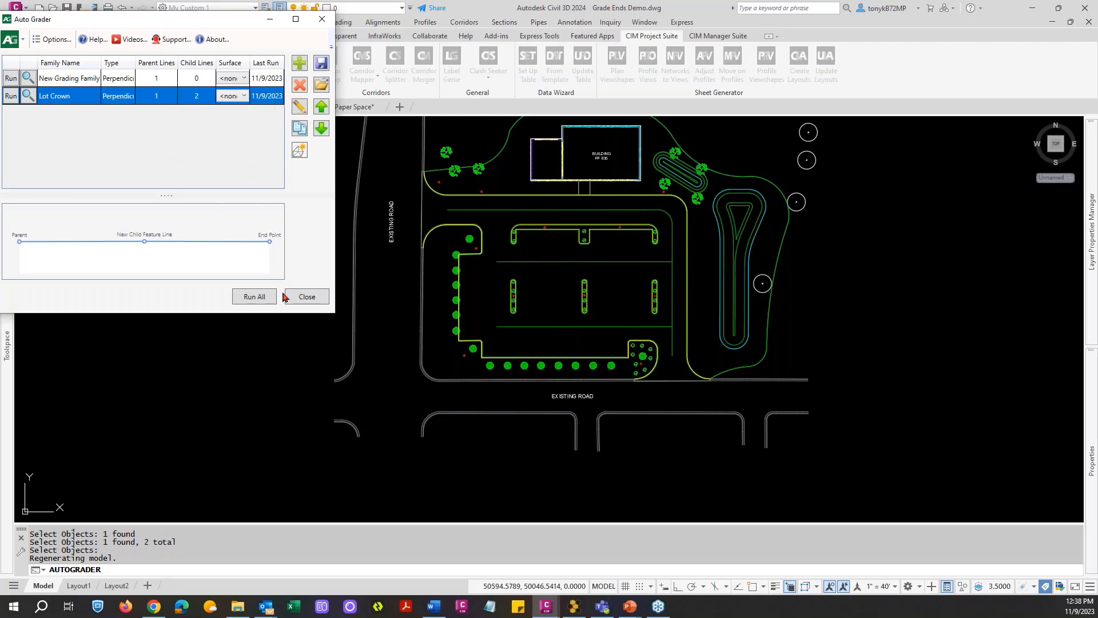
pyautogui.click(303, 297)
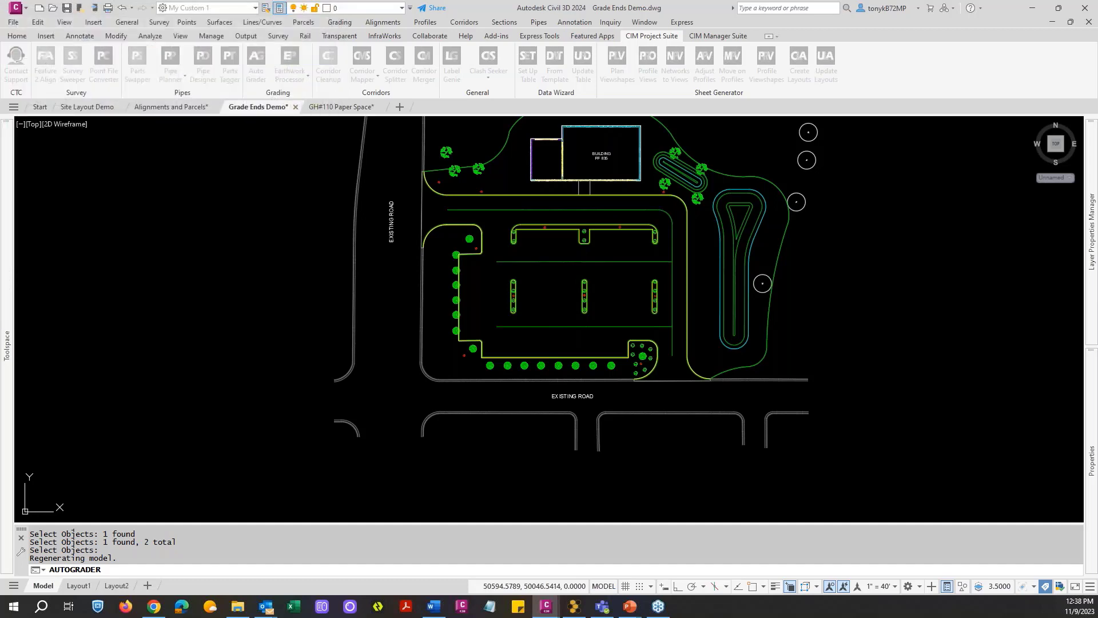
# Examine the stations, elevations and grades of the upper horizontal parking lot feature line in the Elevation Editor, and clear the selection.
pyautogui.click(534, 262)
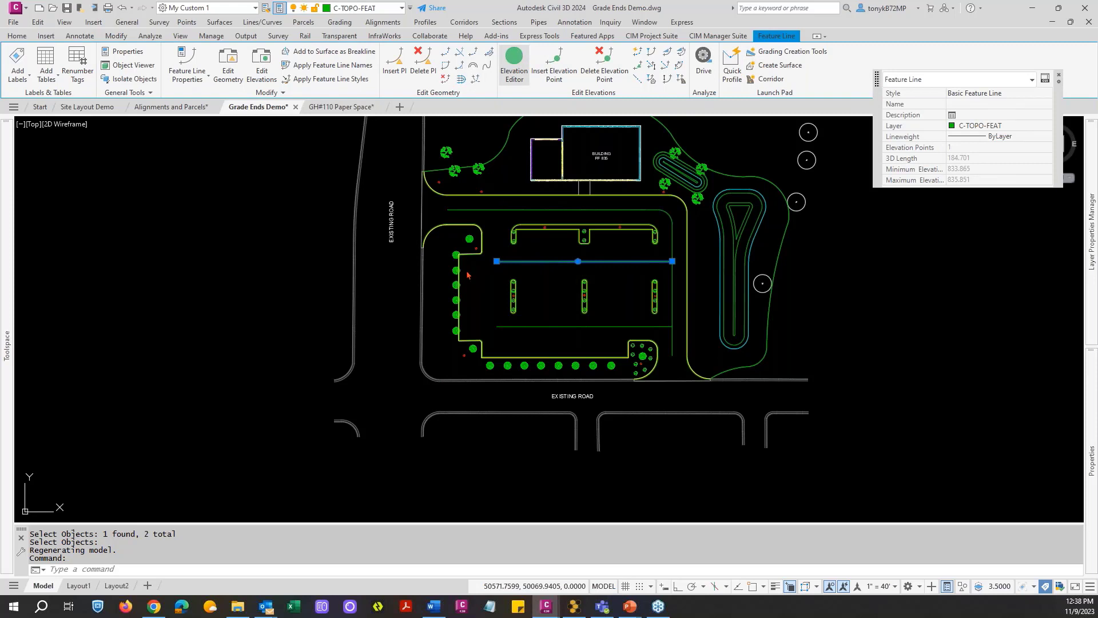
pyautogui.press('Escape')
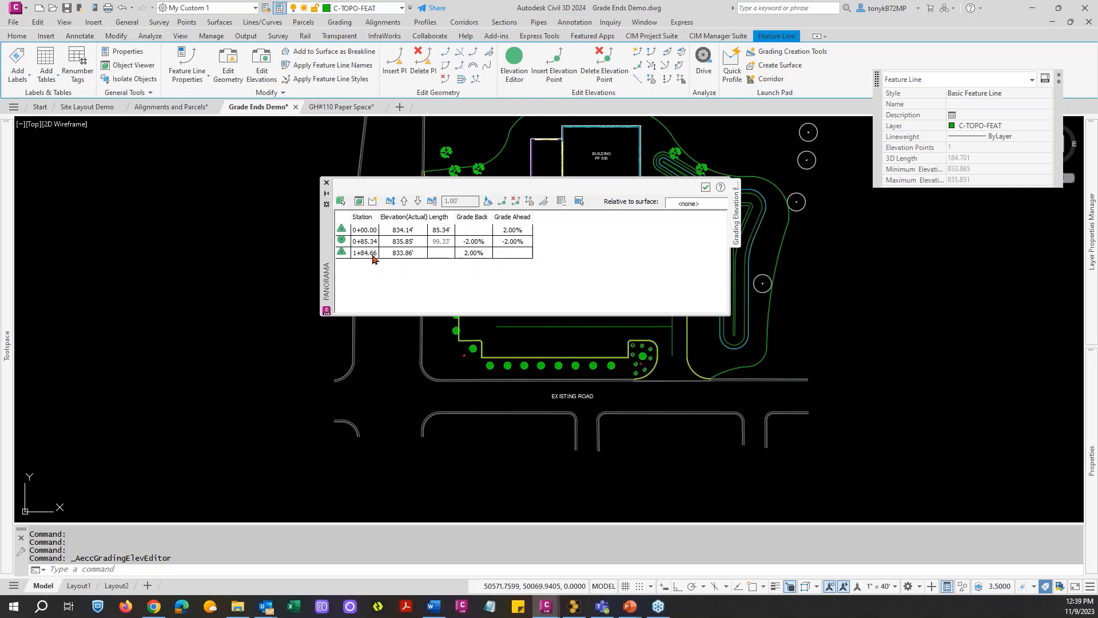
pyautogui.click(327, 183)
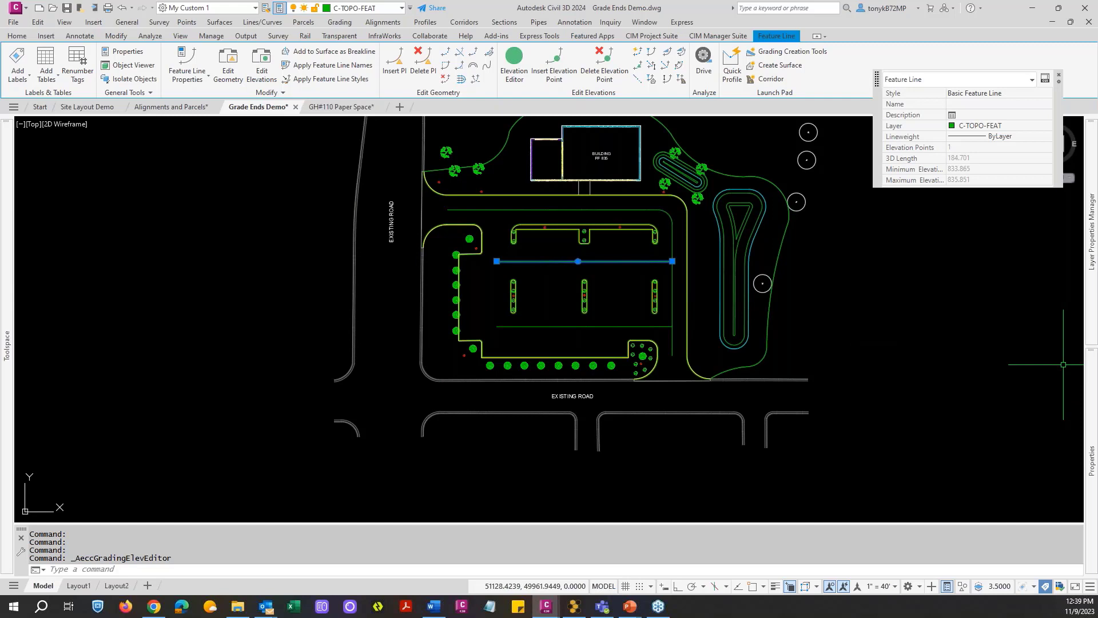
pyautogui.press('Escape')
pyautogui.press('Escape')
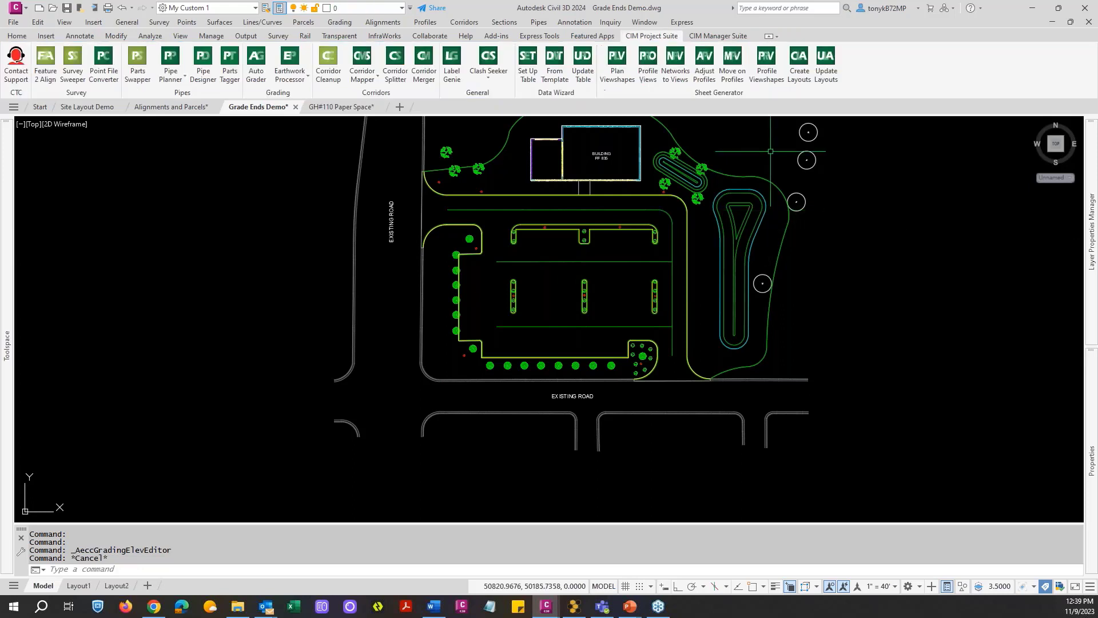
pyautogui.press('Escape')
pyautogui.press('Escape')
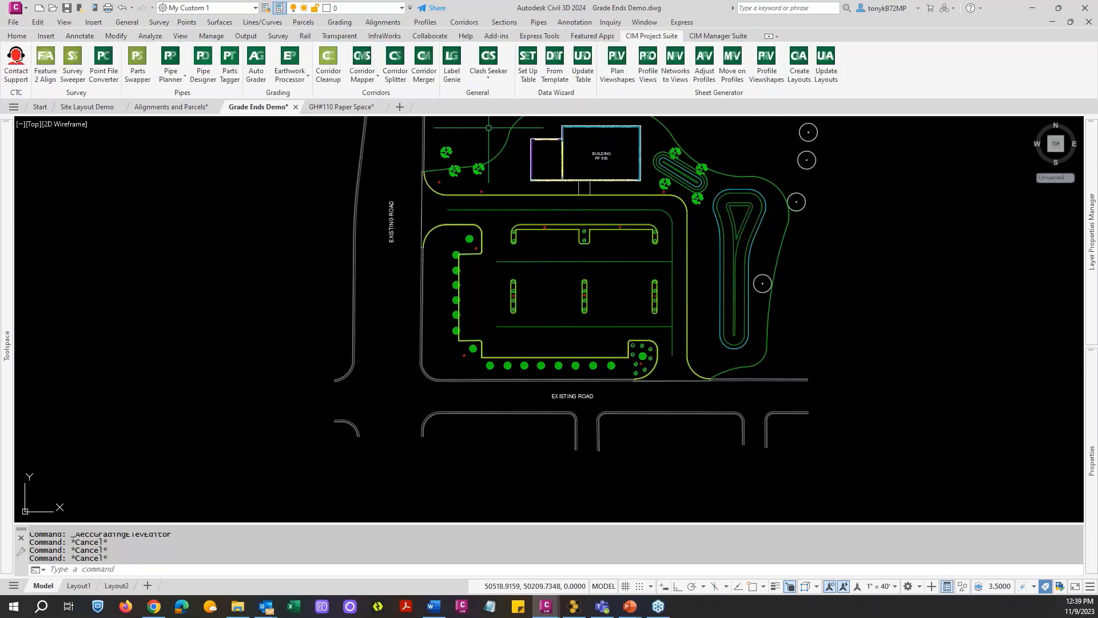
# Start Earthwork Processor in the Grade Ends Demo drawing and reposition its window over the site.
pyautogui.click(286, 60)
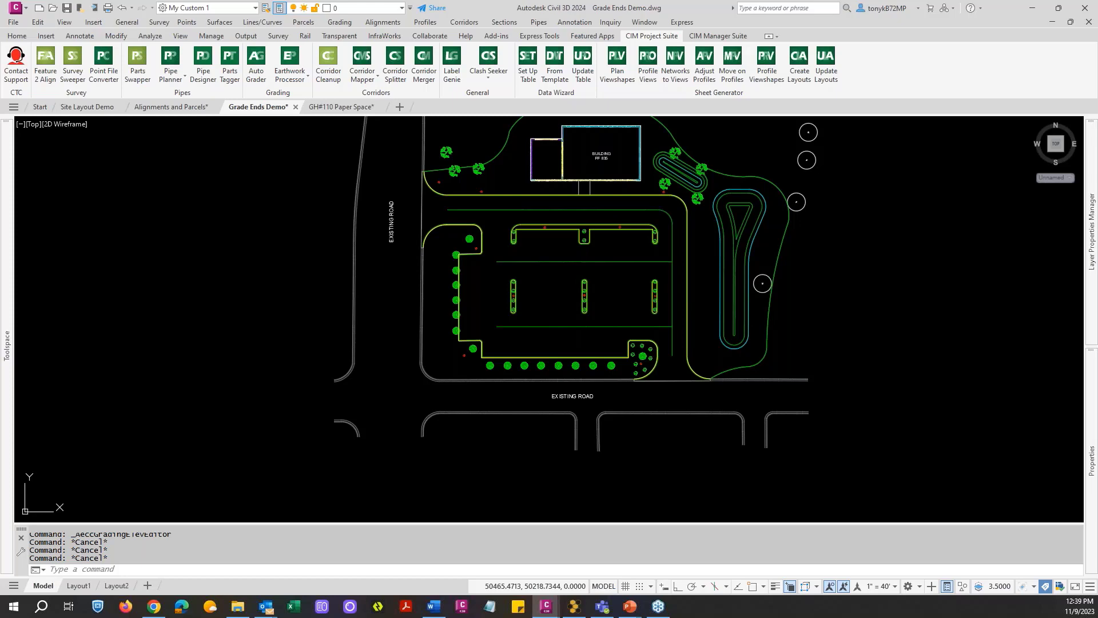
pyautogui.click(289, 64)
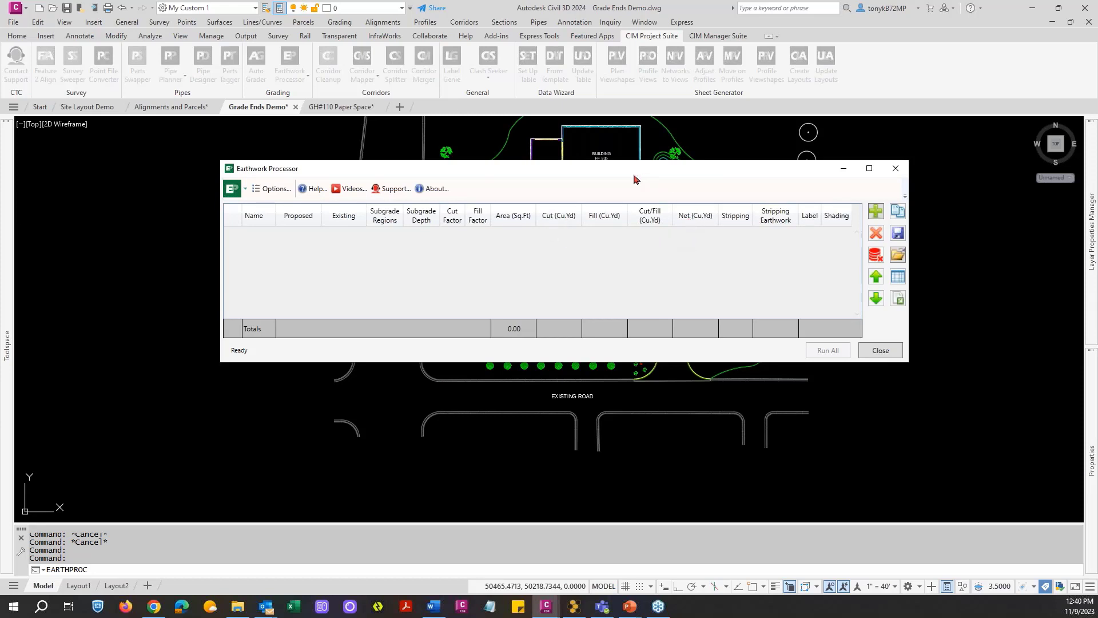
pyautogui.moveTo(615, 172); pyautogui.dragTo(591, 169)
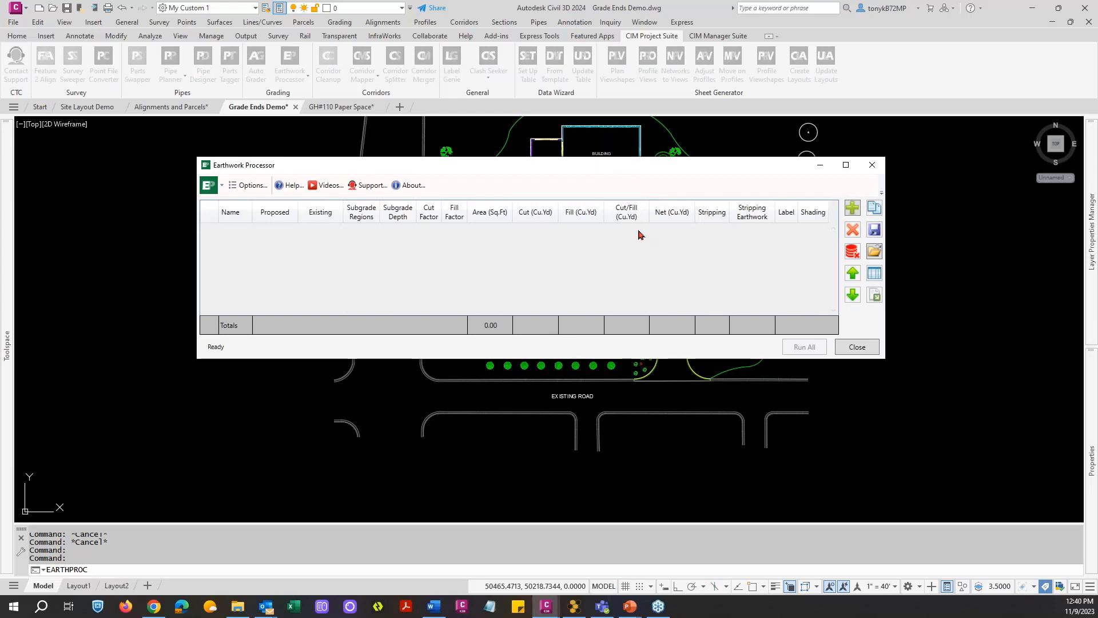
# Add an earthwork set in Earthwork Processor and set its stripping depth to 0.5.
pyautogui.click(852, 210)
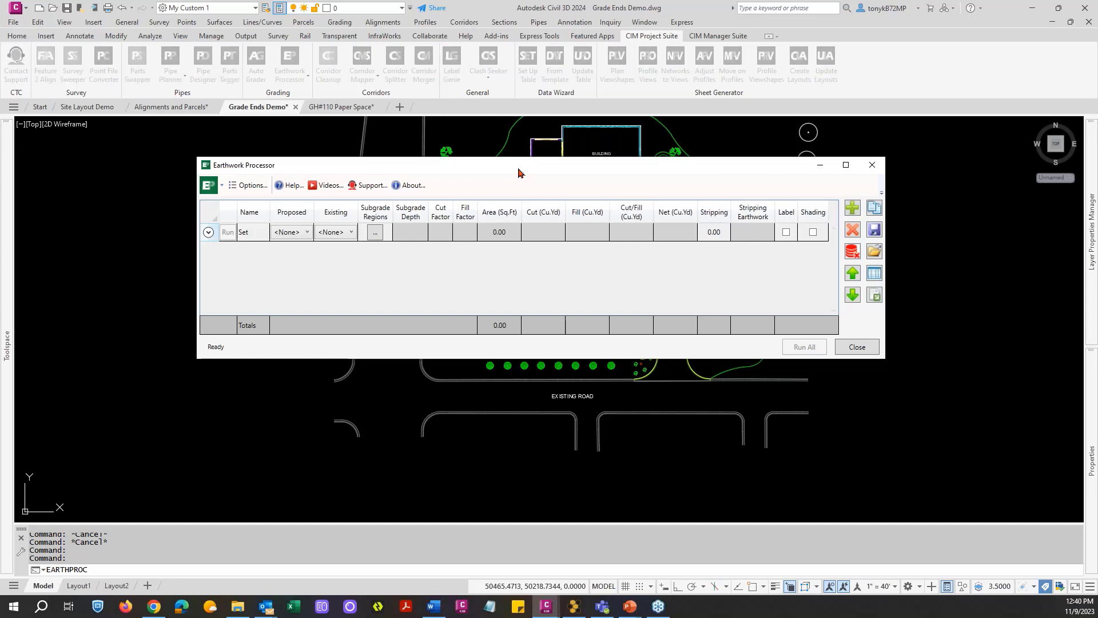
pyautogui.moveTo(518, 172); pyautogui.dragTo(680, 179)
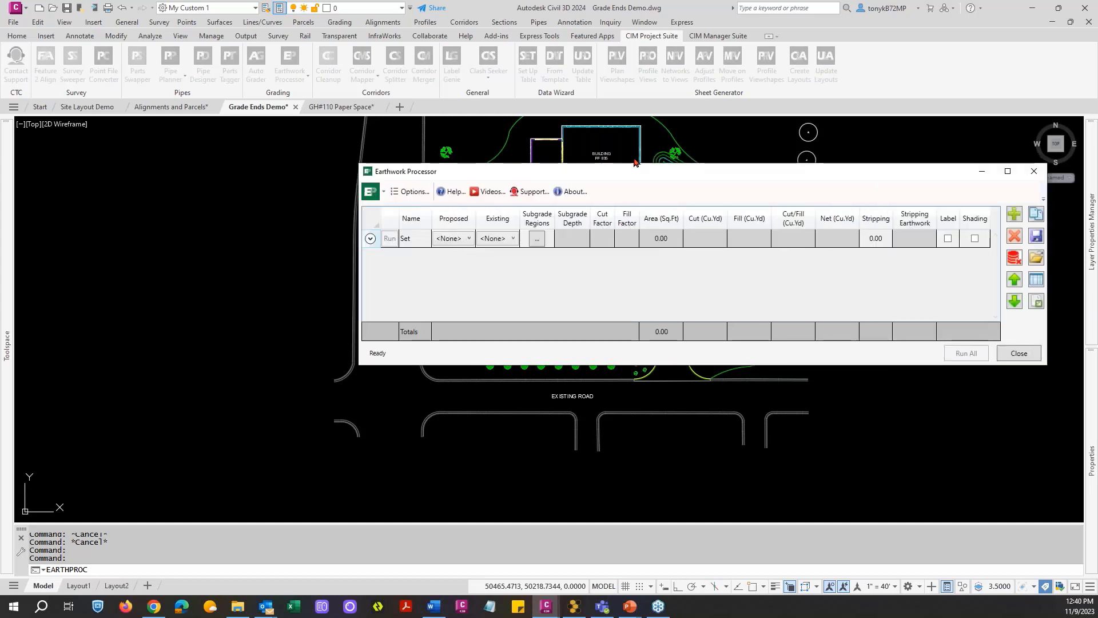
pyautogui.moveTo(601, 169); pyautogui.dragTo(534, 196)
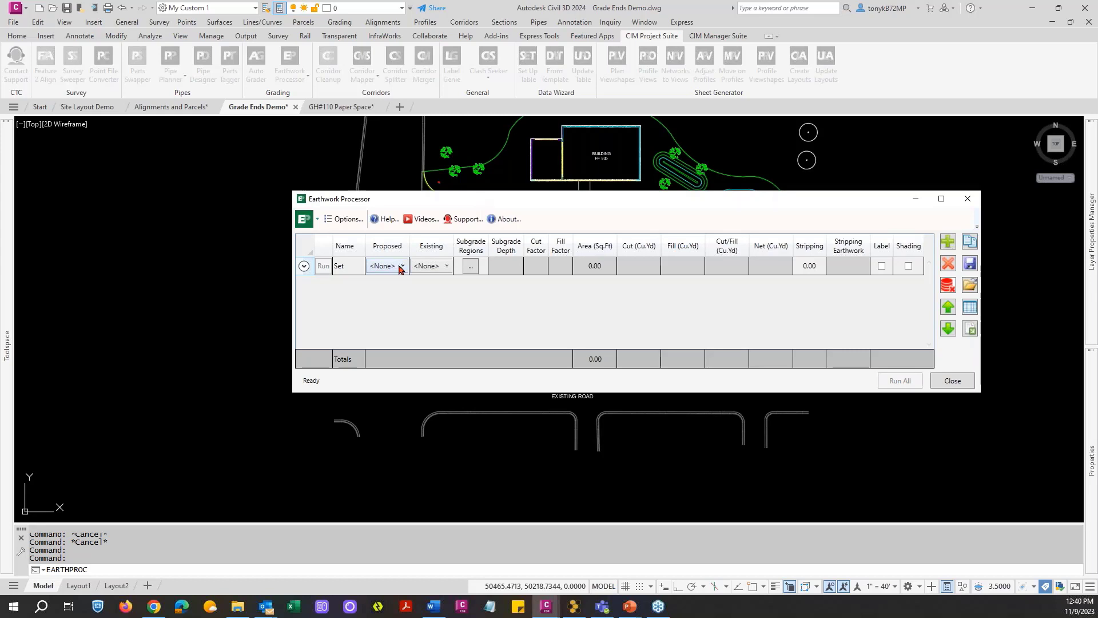
pyautogui.click(810, 273)
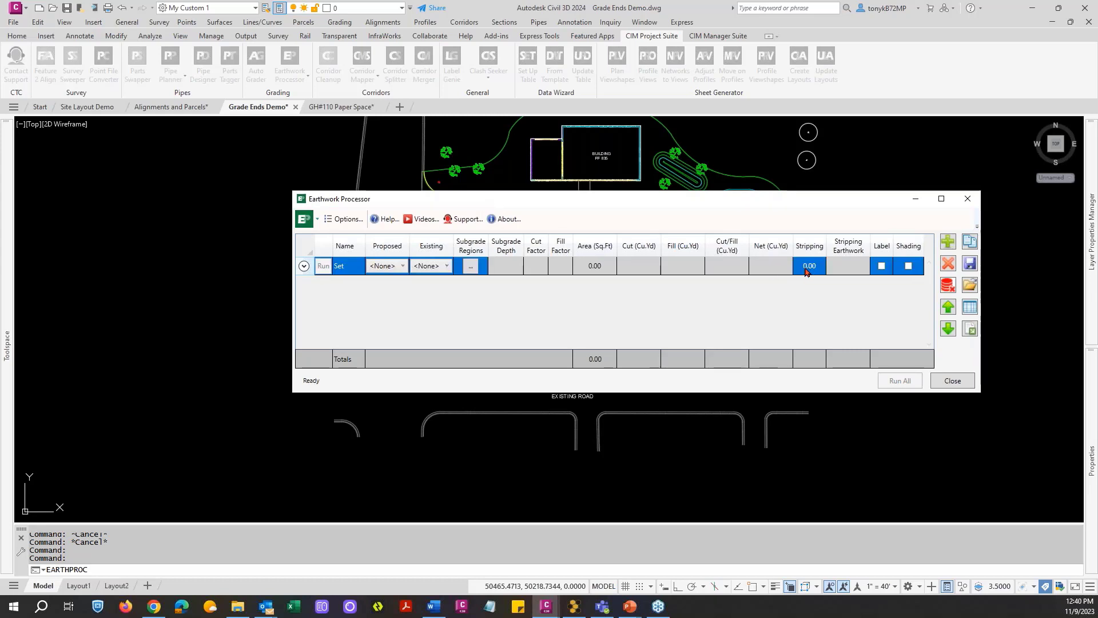
pyautogui.click(804, 270)
pyautogui.write('0.5')
pyautogui.press('Return')
# Add a second earthwork set with a stripping depth of 0.67, and close Earthwork Processor.
pyautogui.click(946, 242)
pyautogui.click(824, 285)
pyautogui.click(824, 285)
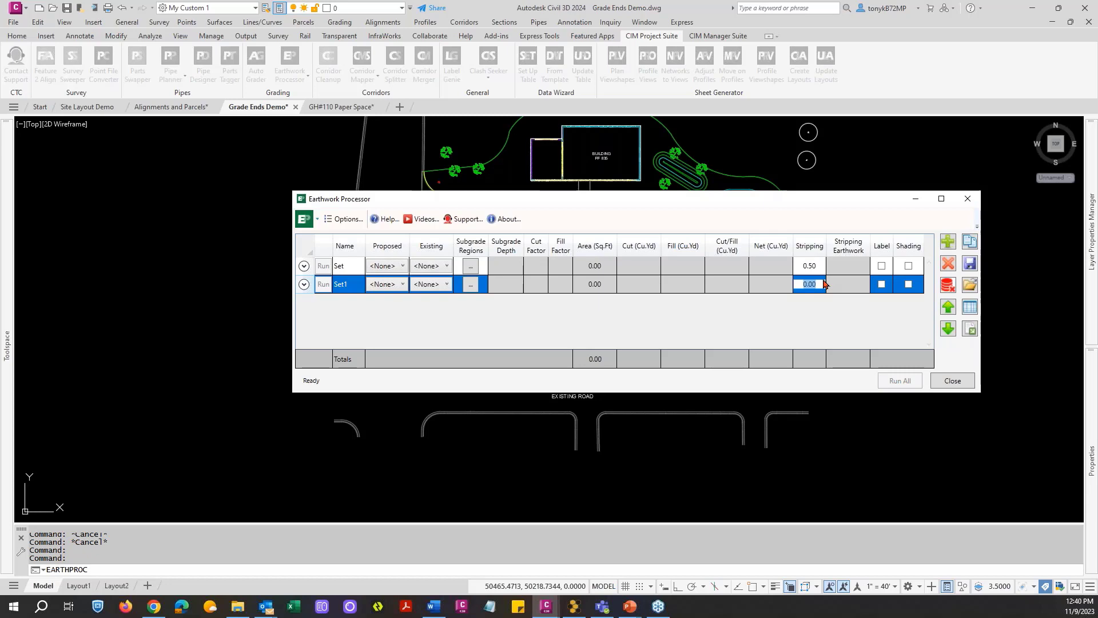
pyautogui.write('.6')
pyautogui.press('BackSpace')
pyautogui.press('BackSpace')
pyautogui.write('.68')
pyautogui.click(812, 265)
pyautogui.moveTo(820, 282); pyautogui.dragTo(788, 284)
pyautogui.write('.67')
pyautogui.press('Return')
pyautogui.moveTo(700, 198); pyautogui.dragTo(588, 172)
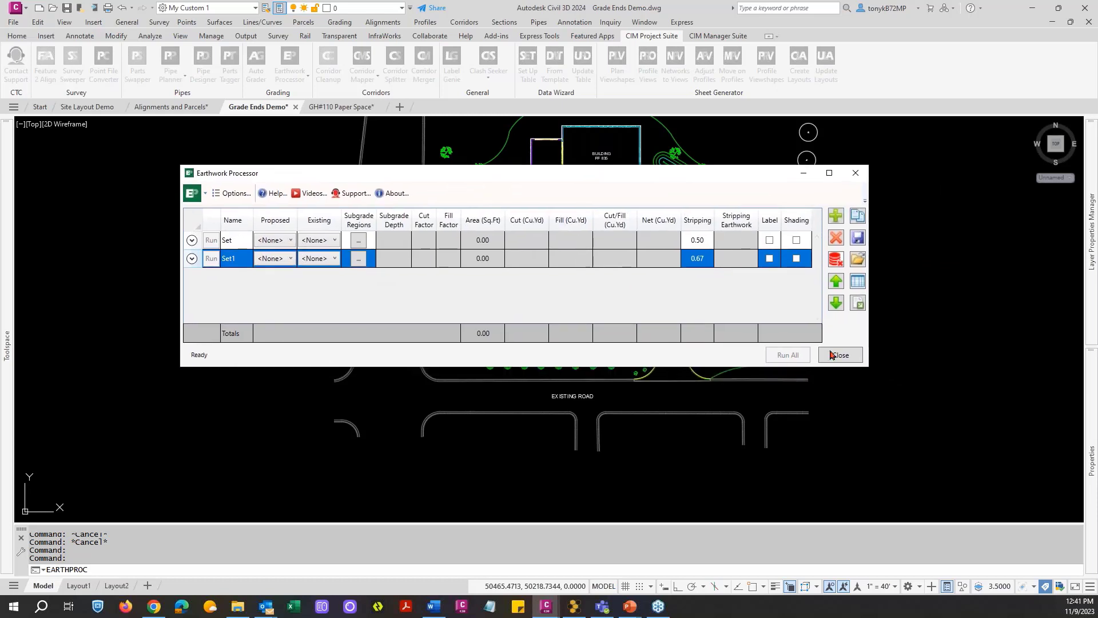
pyautogui.click(830, 355)
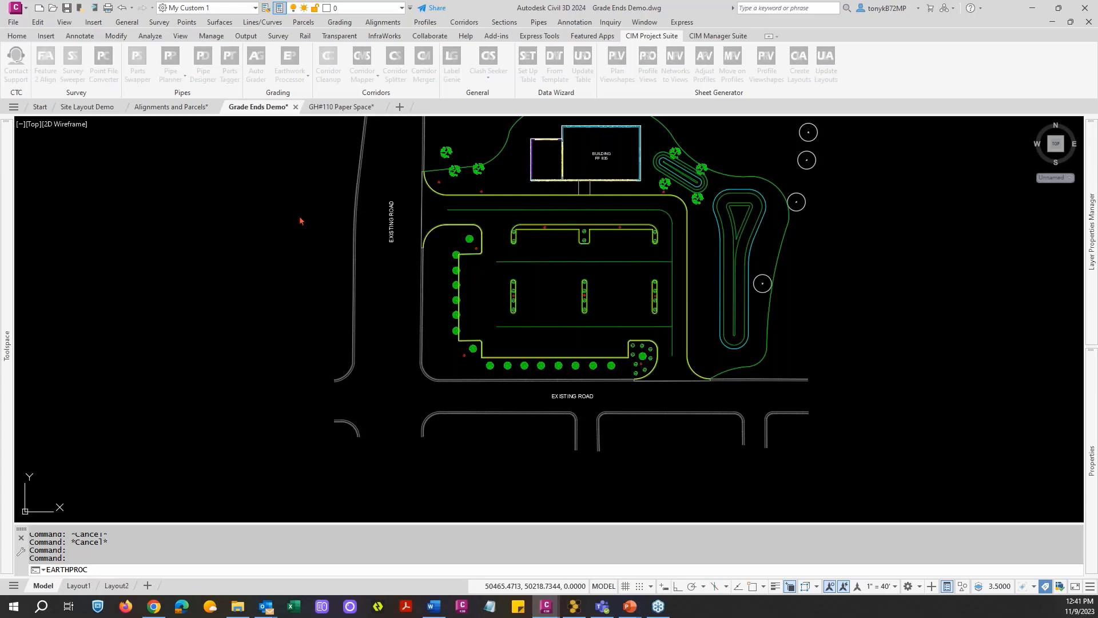
pyautogui.press('Escape')
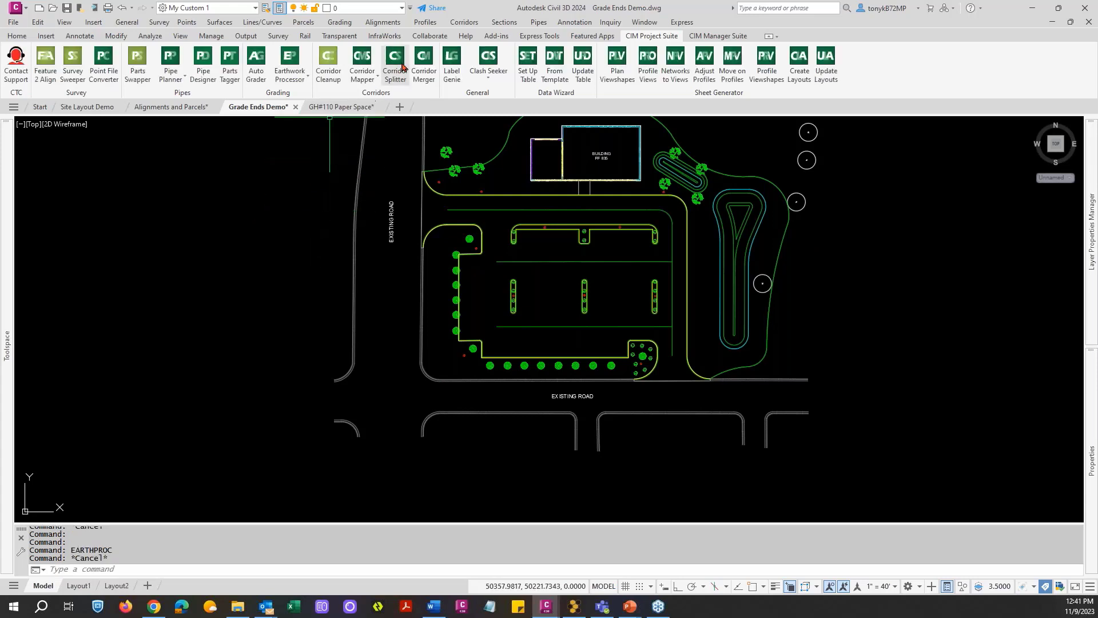
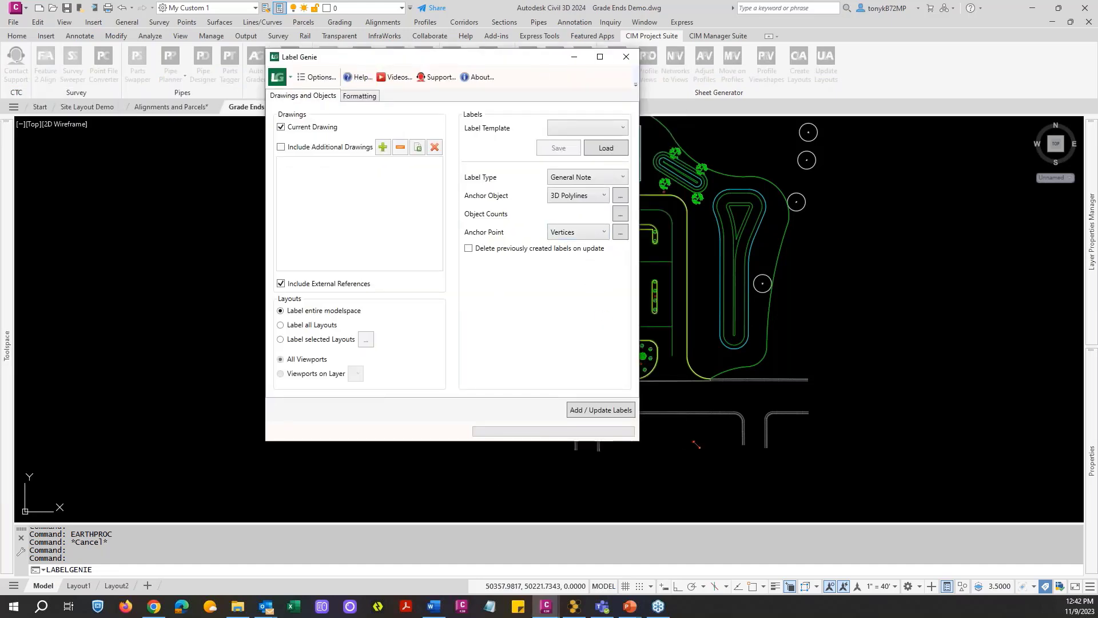
# Enlarge and reposition the Label Genie window, and enable deleting previously created labels on update.
pyautogui.moveTo(696, 444); pyautogui.dragTo(708, 443)
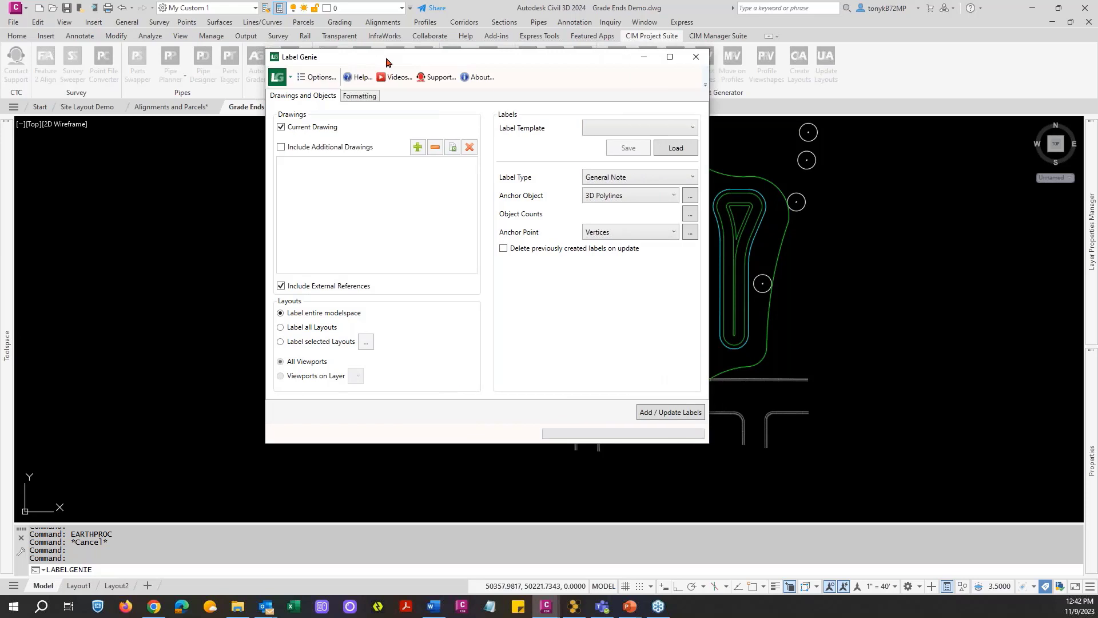
pyautogui.moveTo(386, 61)
pyautogui.mouseDown()
pyautogui.moveTo(303, 112)
pyautogui.moveTo(313, 109)
pyautogui.mouseUp()
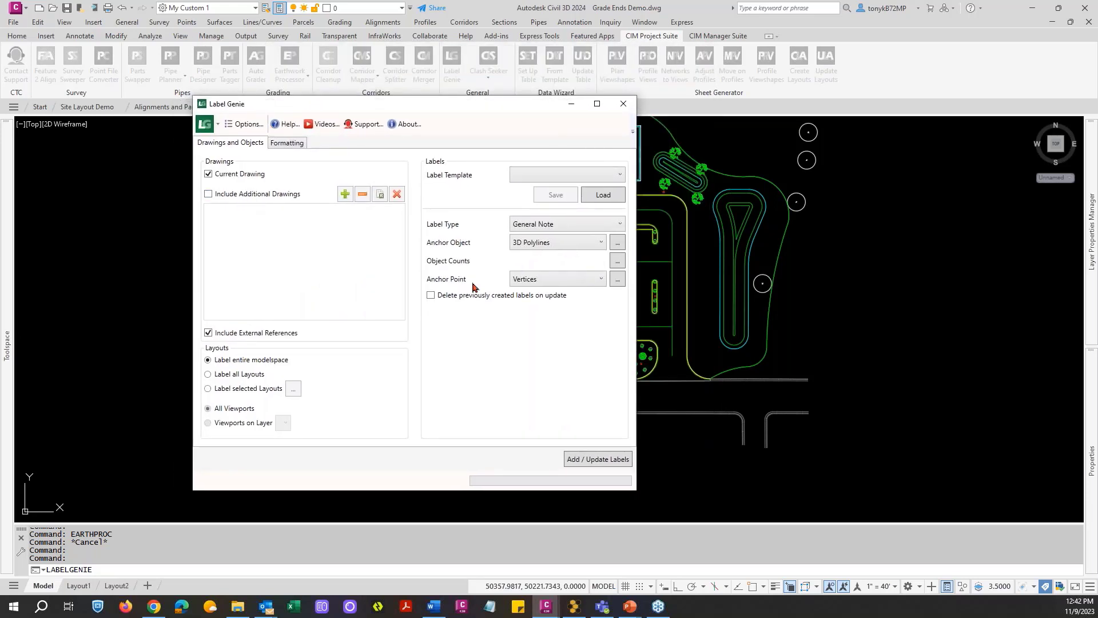
pyautogui.click(432, 296)
pyautogui.moveTo(389, 107); pyautogui.dragTo(448, 127)
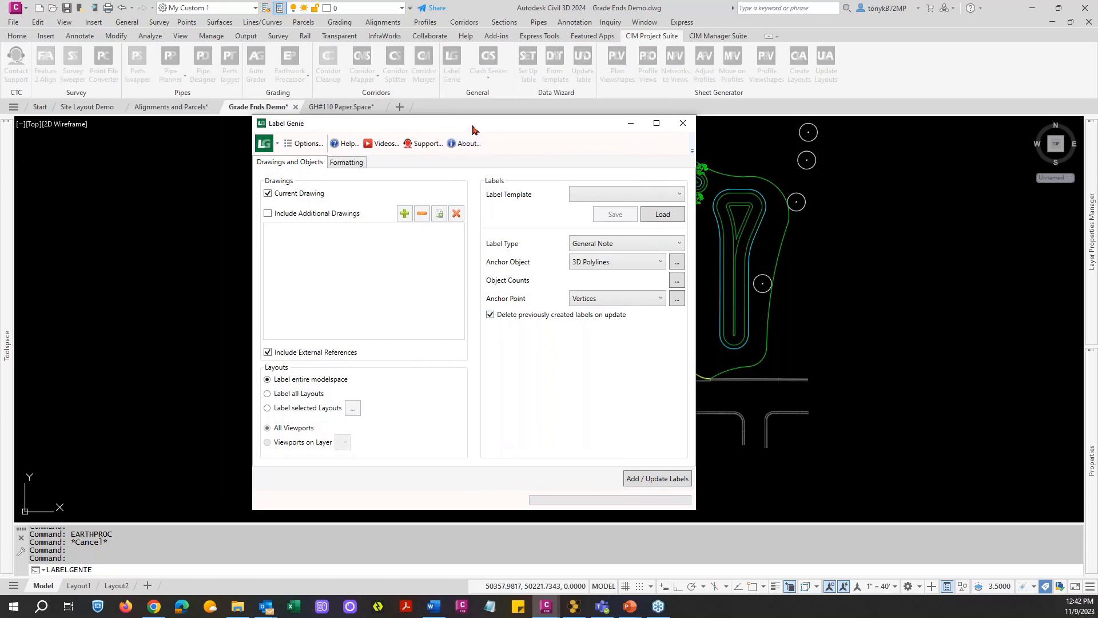
pyautogui.moveTo(474, 125); pyautogui.dragTo(491, 127)
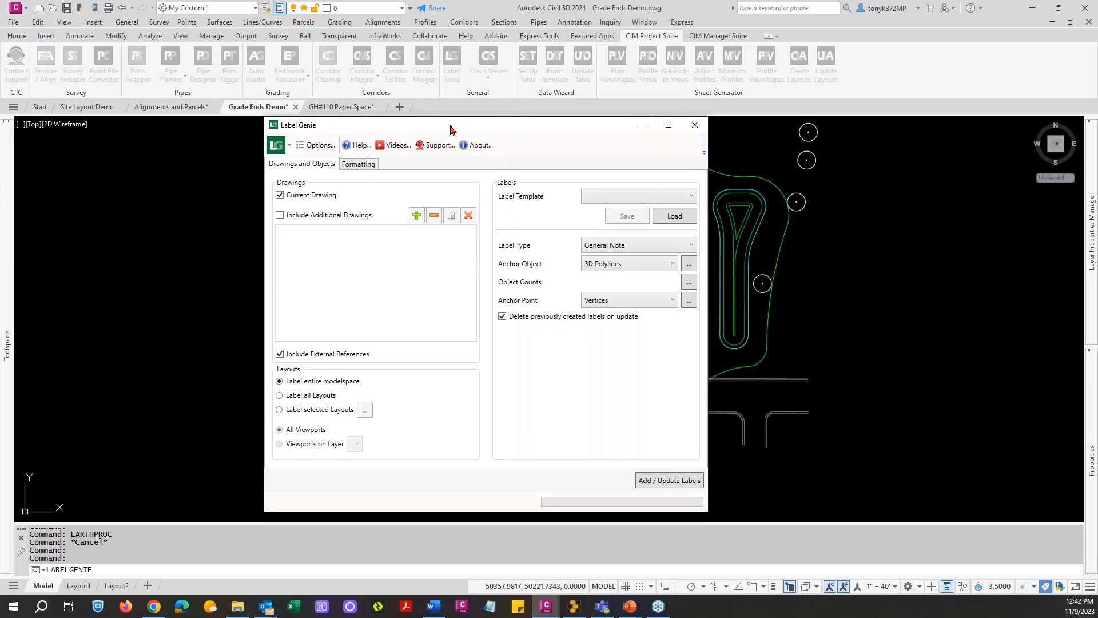
pyautogui.moveTo(426, 126); pyautogui.dragTo(455, 128)
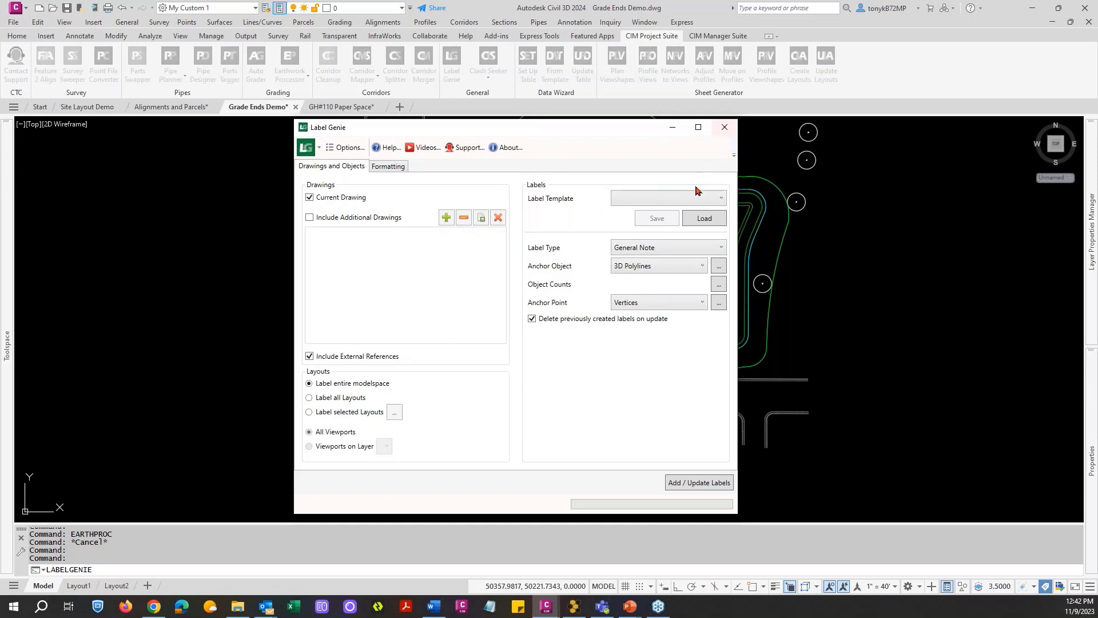
# Review the available label types and anchor objects in Label Genie, keeping General Note as the label type.
pyautogui.click(709, 249)
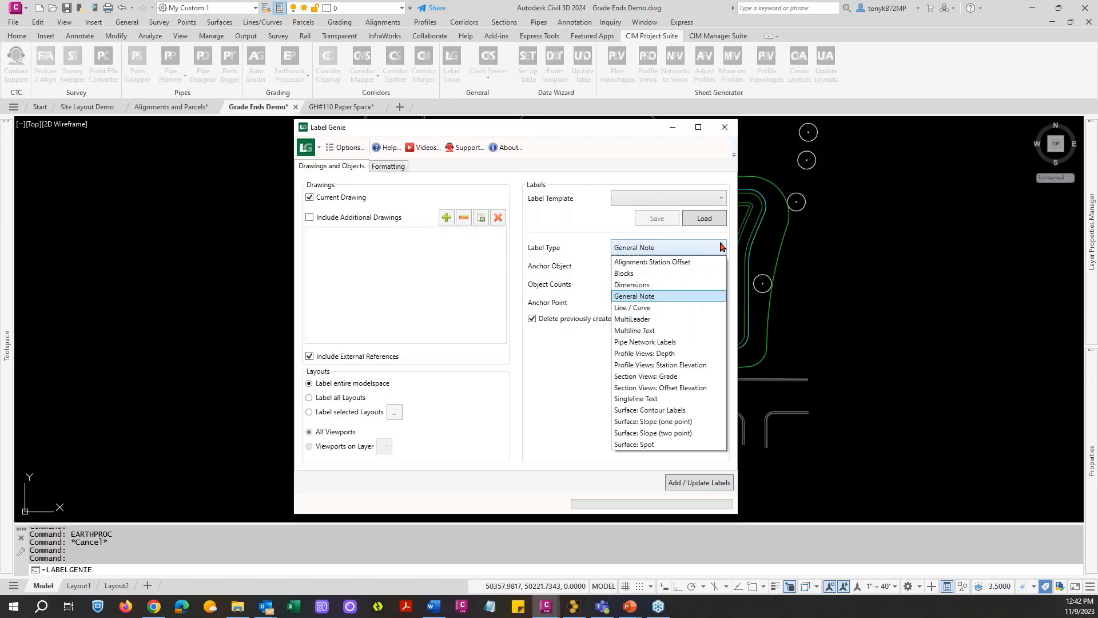
pyautogui.click(669, 250)
pyautogui.click(687, 266)
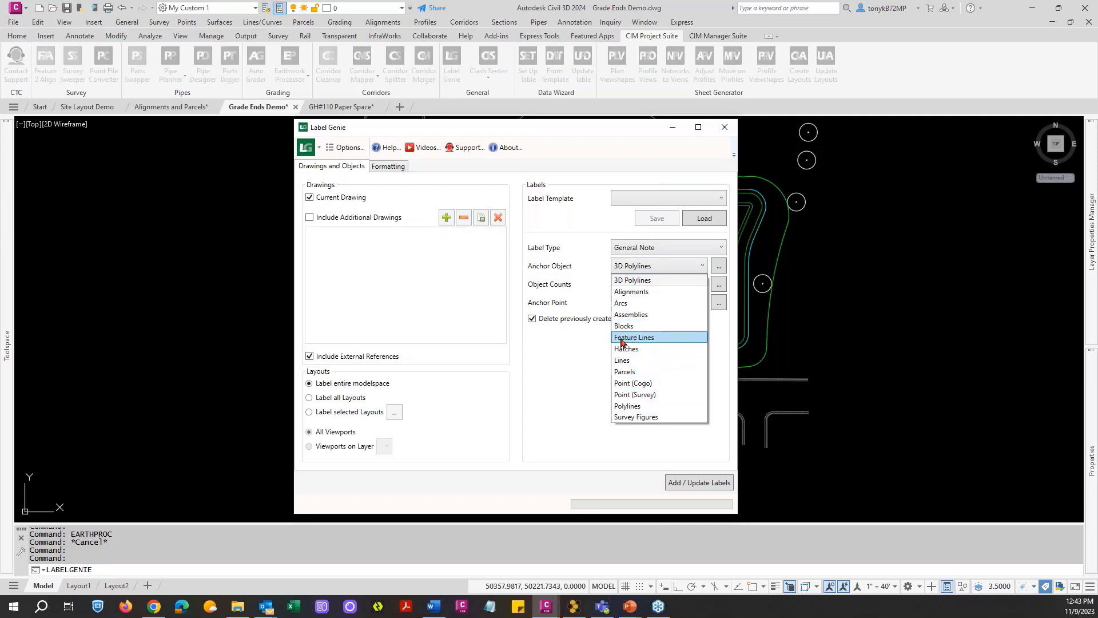
pyautogui.click(584, 361)
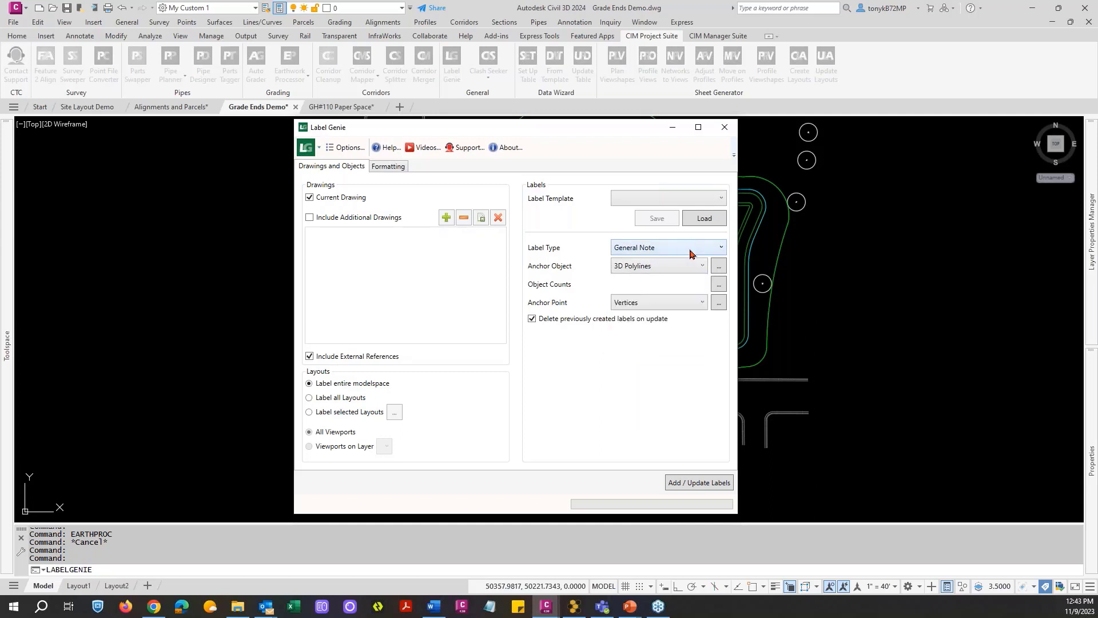
pyautogui.click(690, 252)
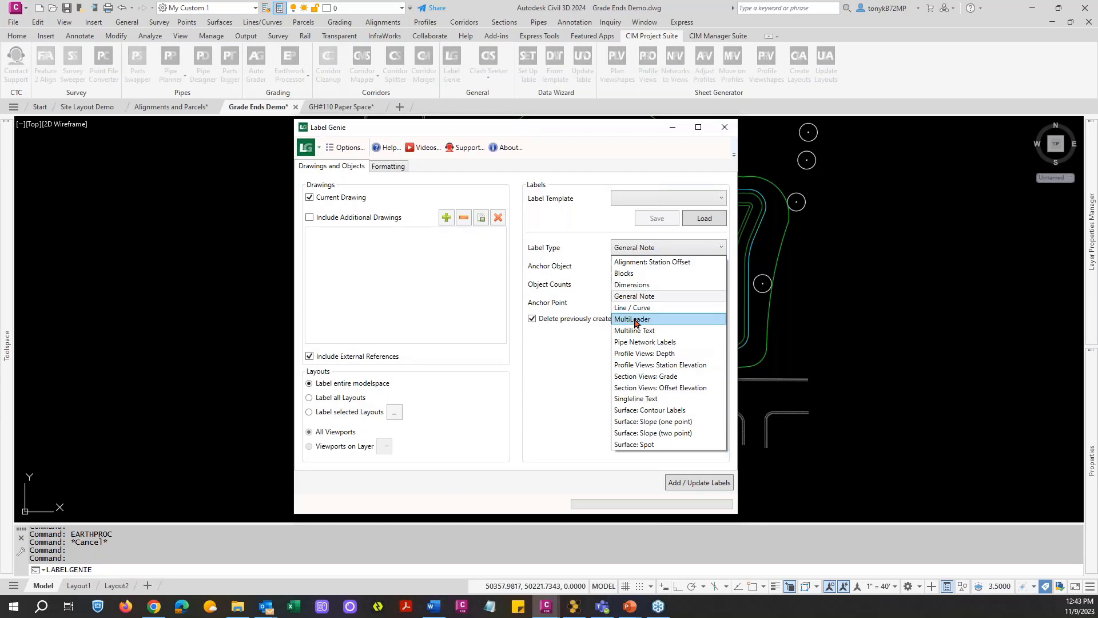
pyautogui.click(642, 296)
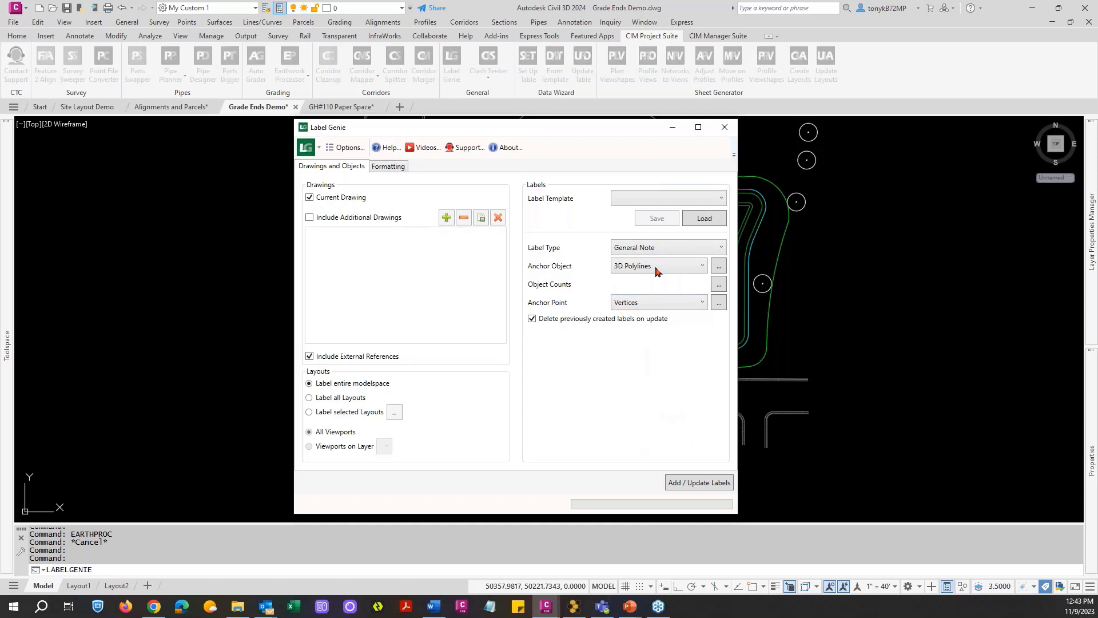
# Set the anchor object to Feature Lines and inspect its object selection options without choosing any.
pyautogui.click(697, 267)
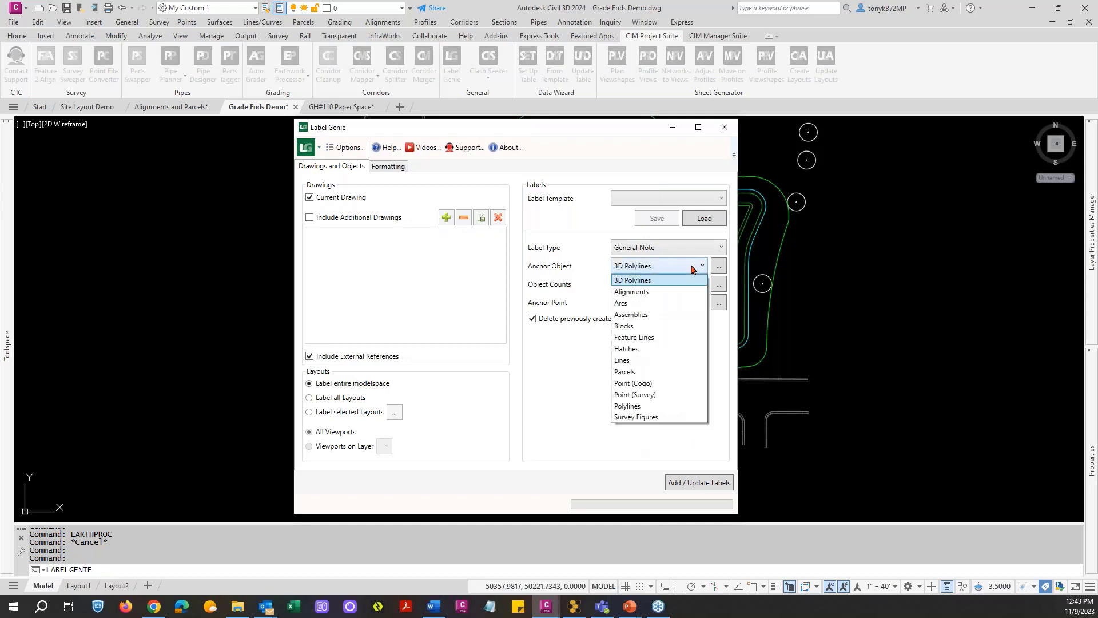
pyautogui.click(633, 338)
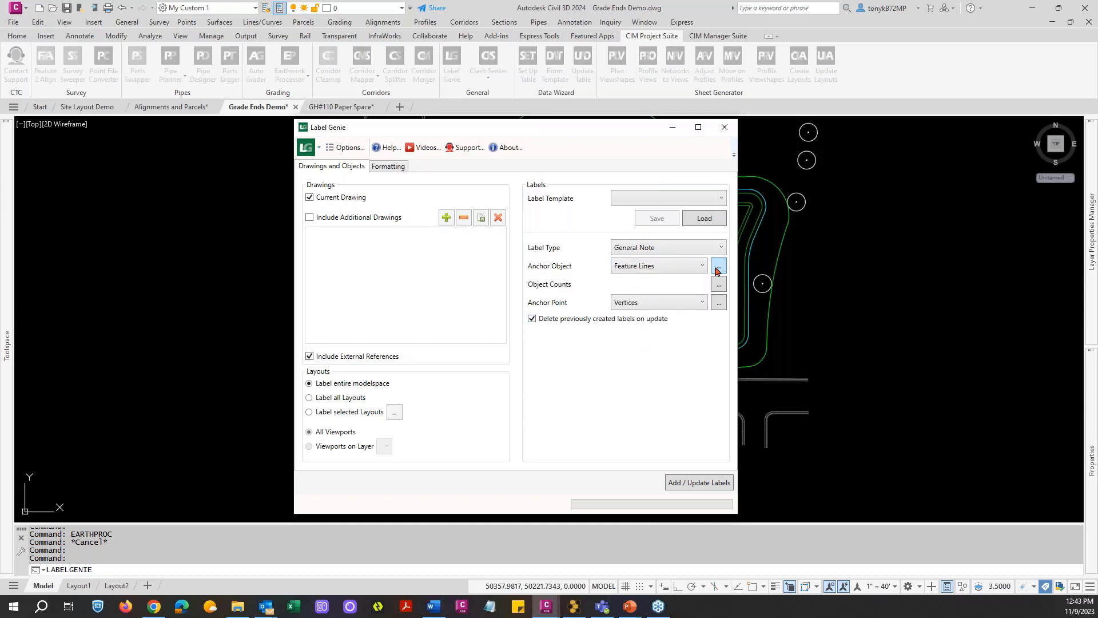
pyautogui.click(717, 267)
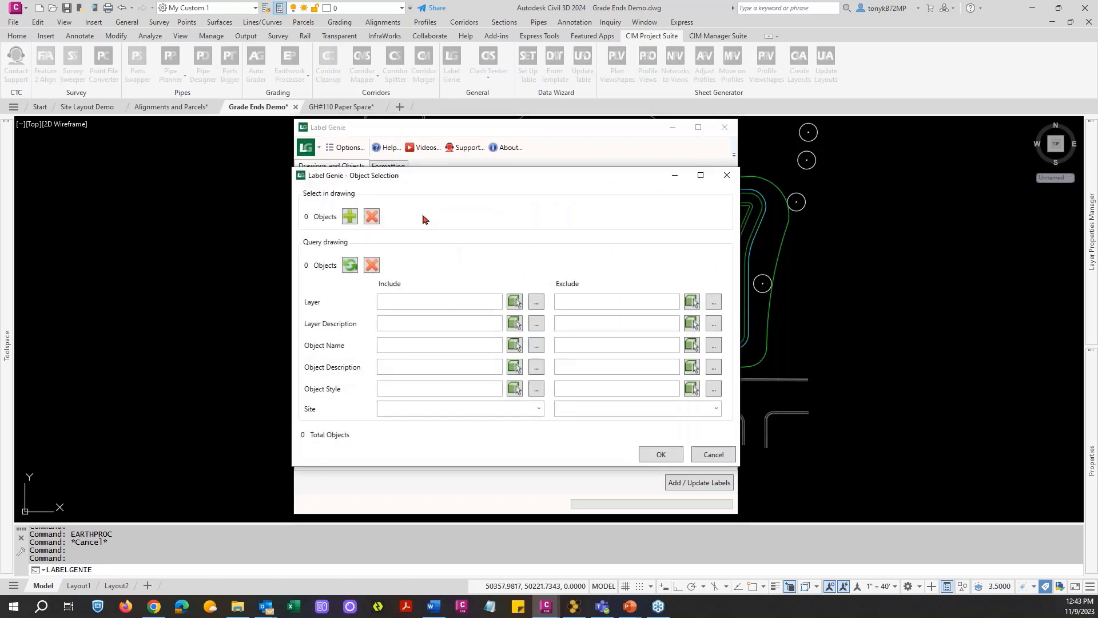
pyautogui.click(703, 453)
# Review the formatting options and available styles for the general note label, keeping the Elevation style.
pyautogui.click(387, 168)
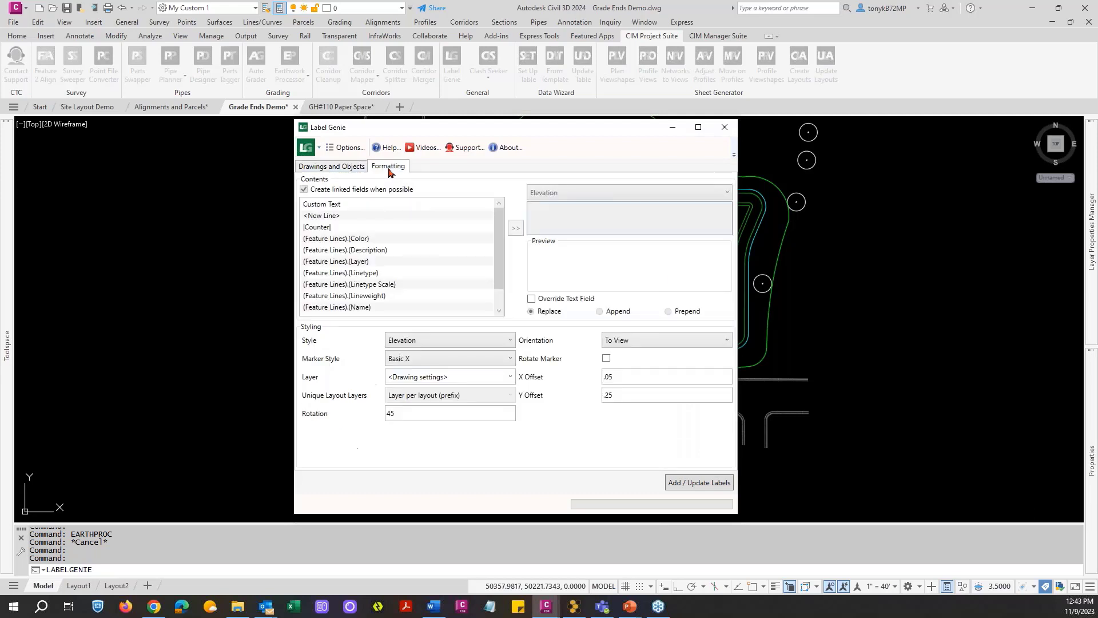
pyautogui.click(499, 340)
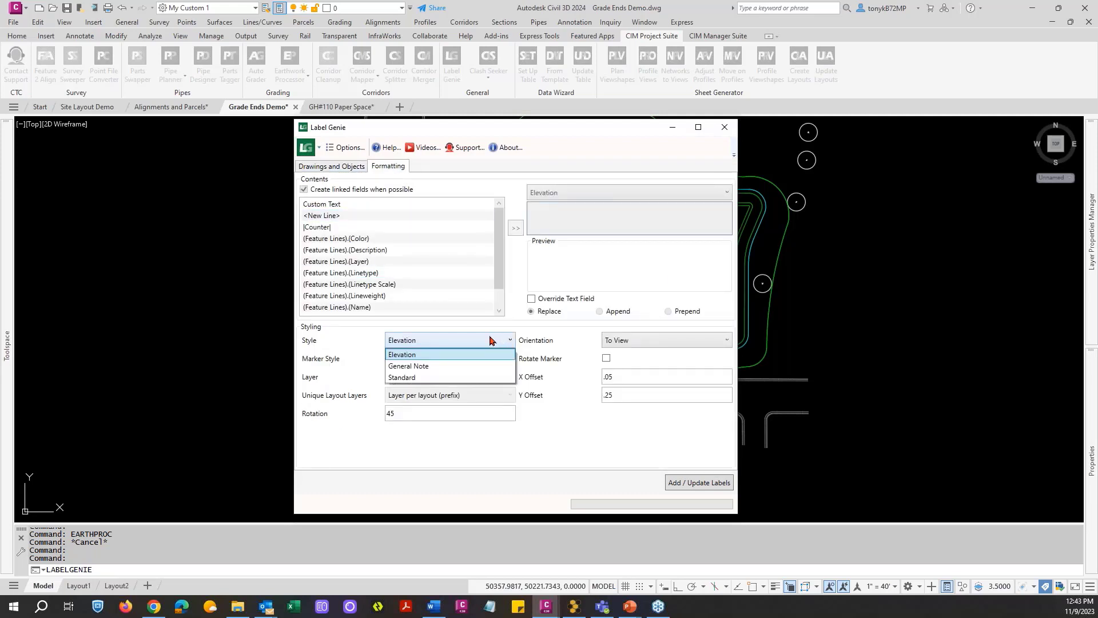
pyautogui.click(478, 341)
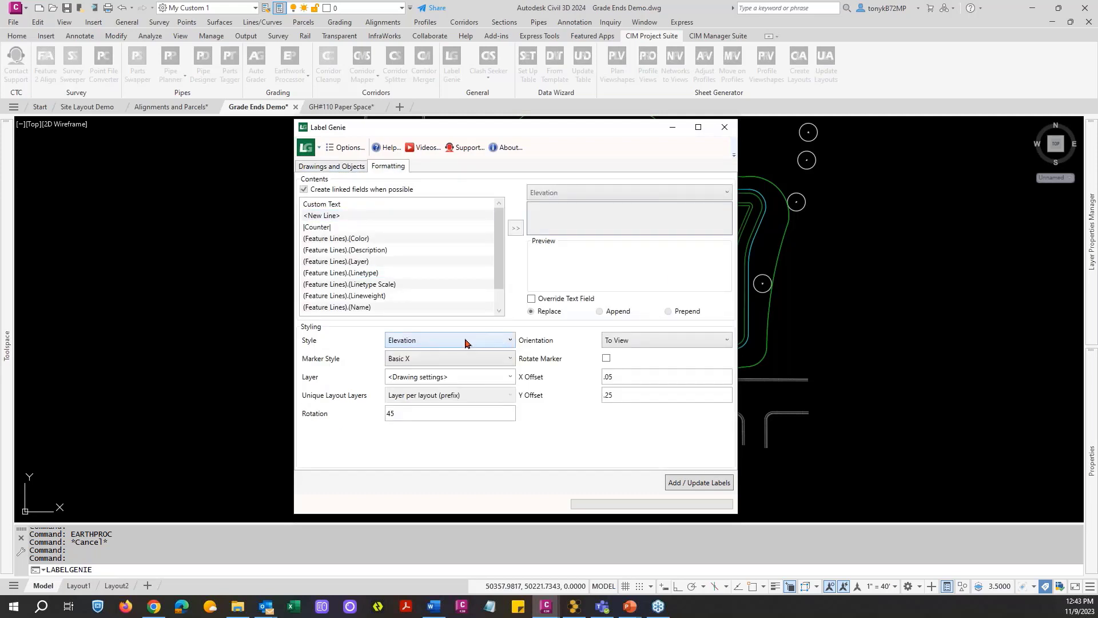
pyautogui.click(335, 167)
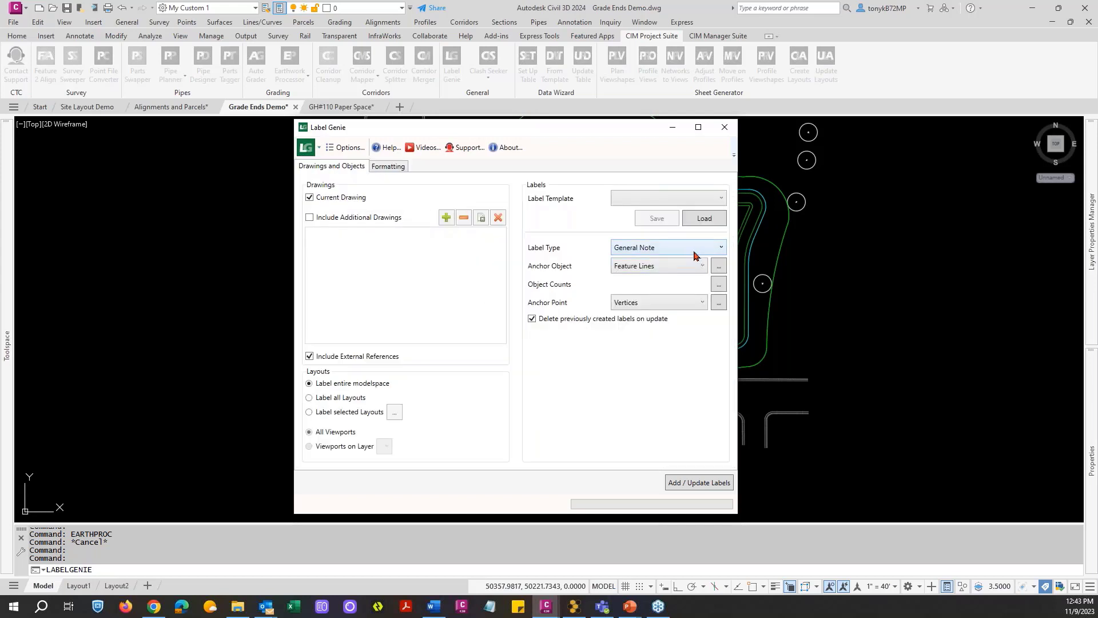
# Try selecting the two horizontal parking lot feature lines as label anchors, and clear that object selection.
pyautogui.click(719, 268)
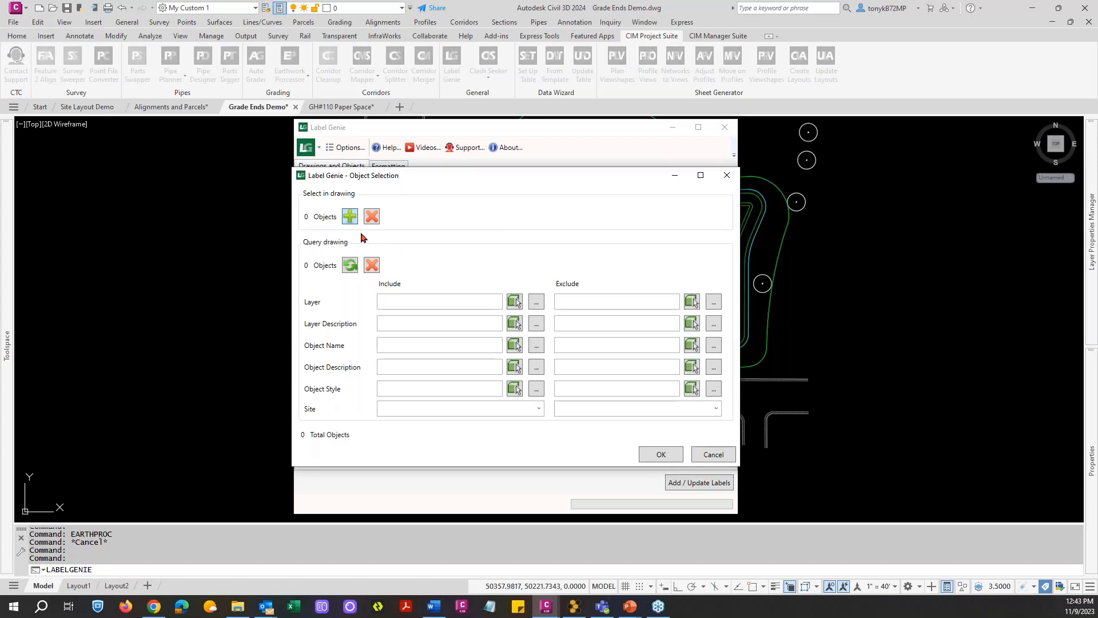
pyautogui.click(350, 216)
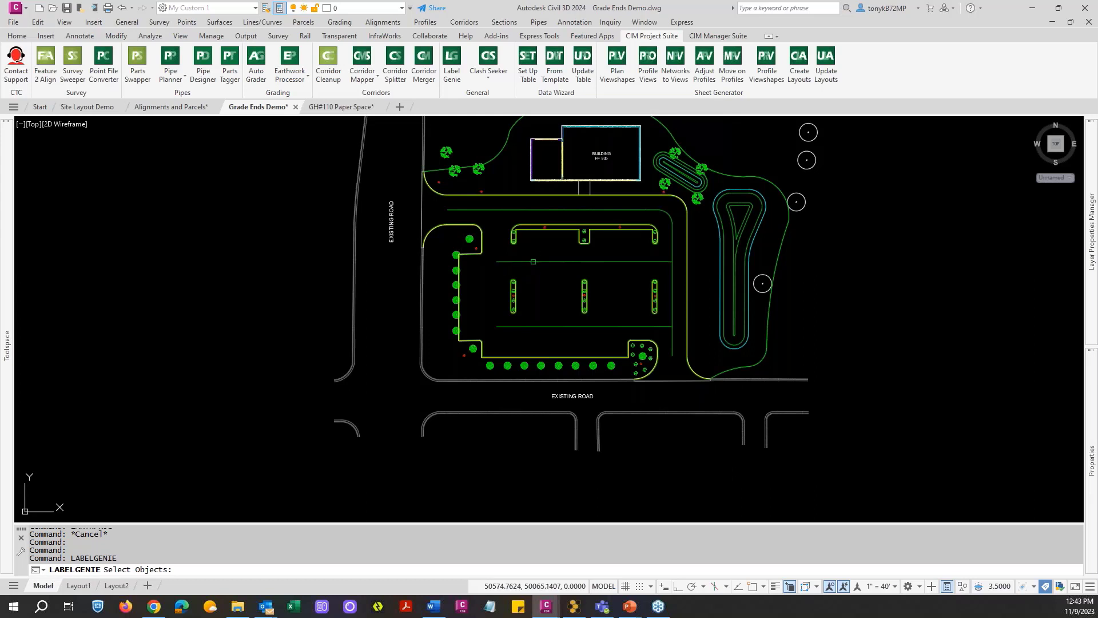
pyautogui.click(533, 261)
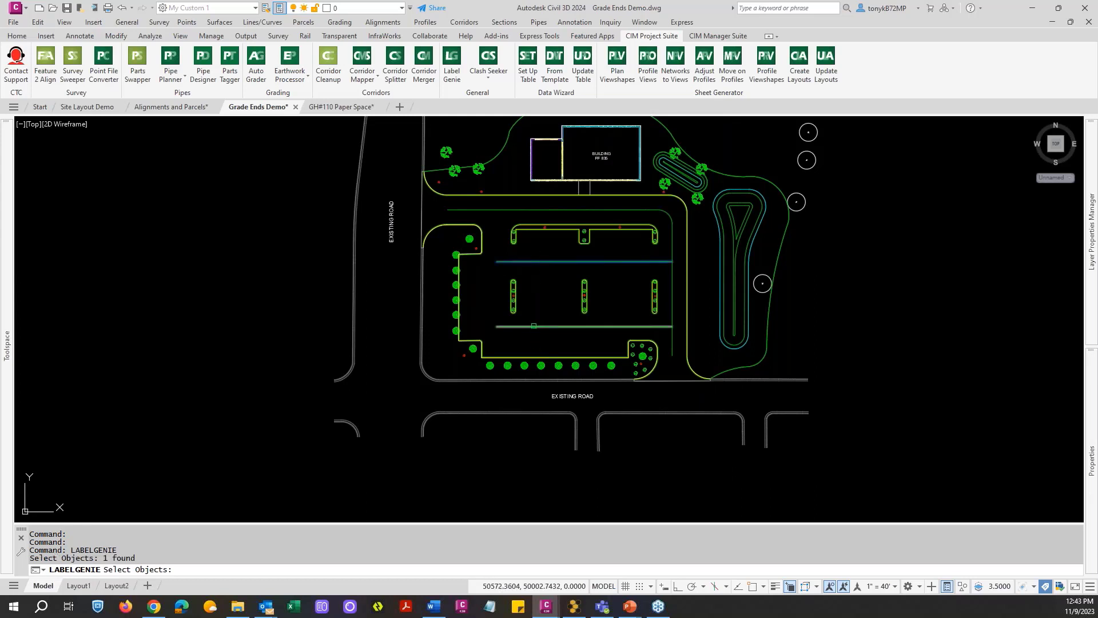
pyautogui.click(533, 325)
pyautogui.press('Return')
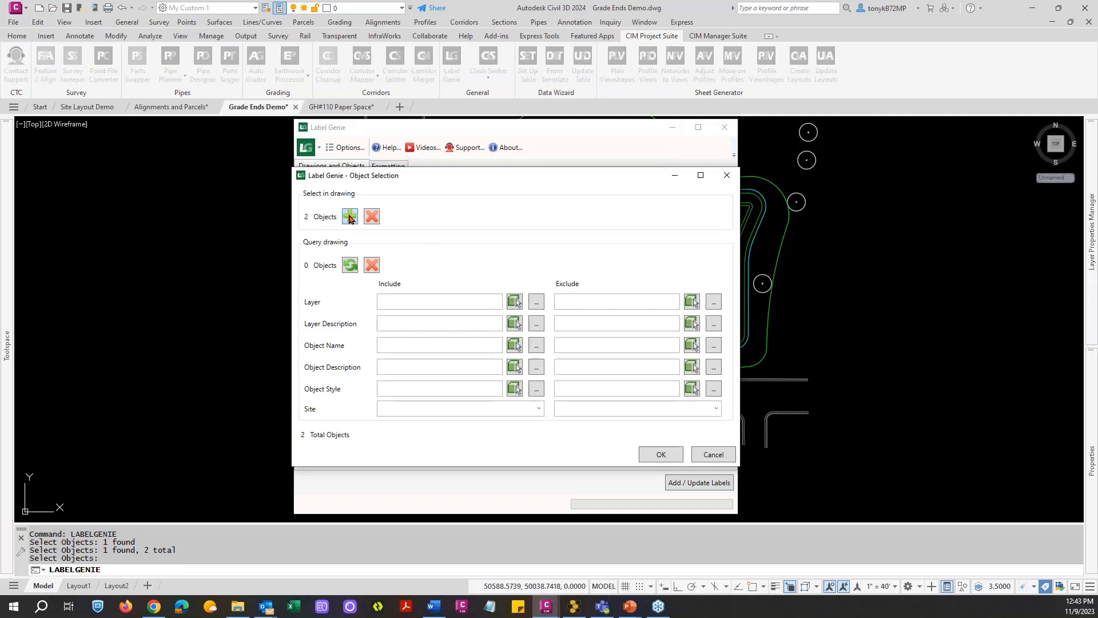
pyautogui.click(371, 220)
# Select only the upper horizontal parking lot feature line as the anchor object and accept the object selection.
pyautogui.click(350, 216)
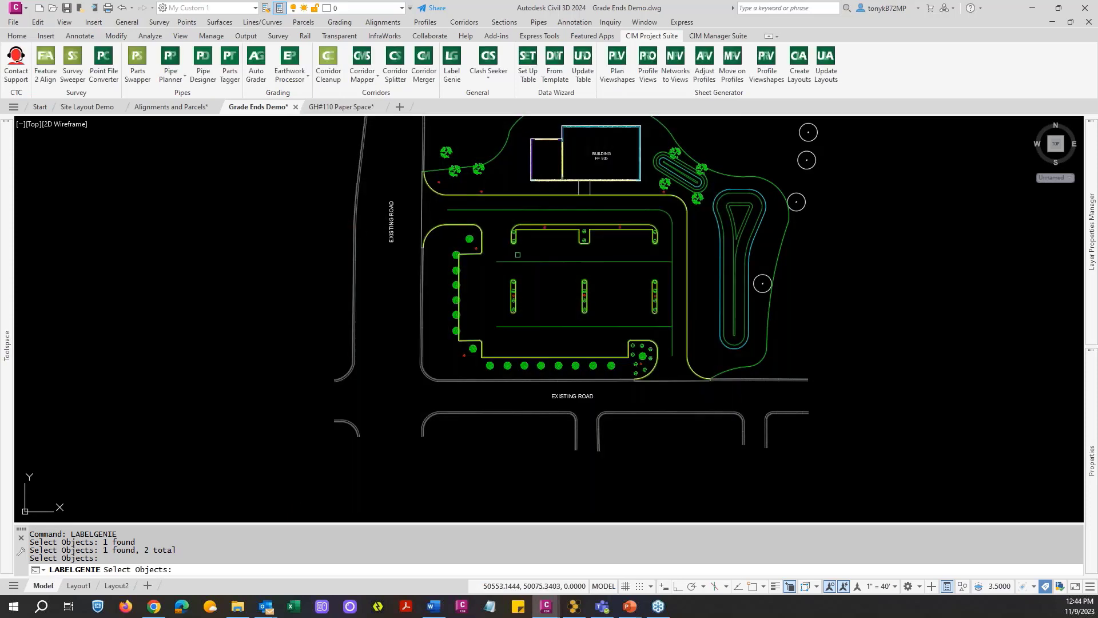
pyautogui.click(518, 261)
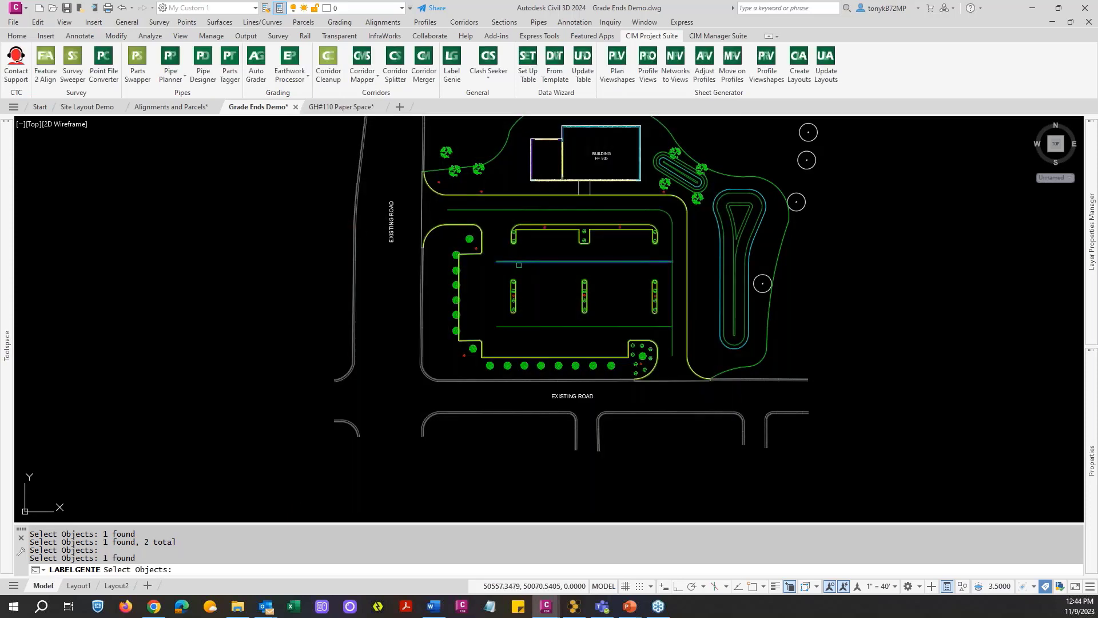
pyautogui.click(518, 264)
pyautogui.press('Return')
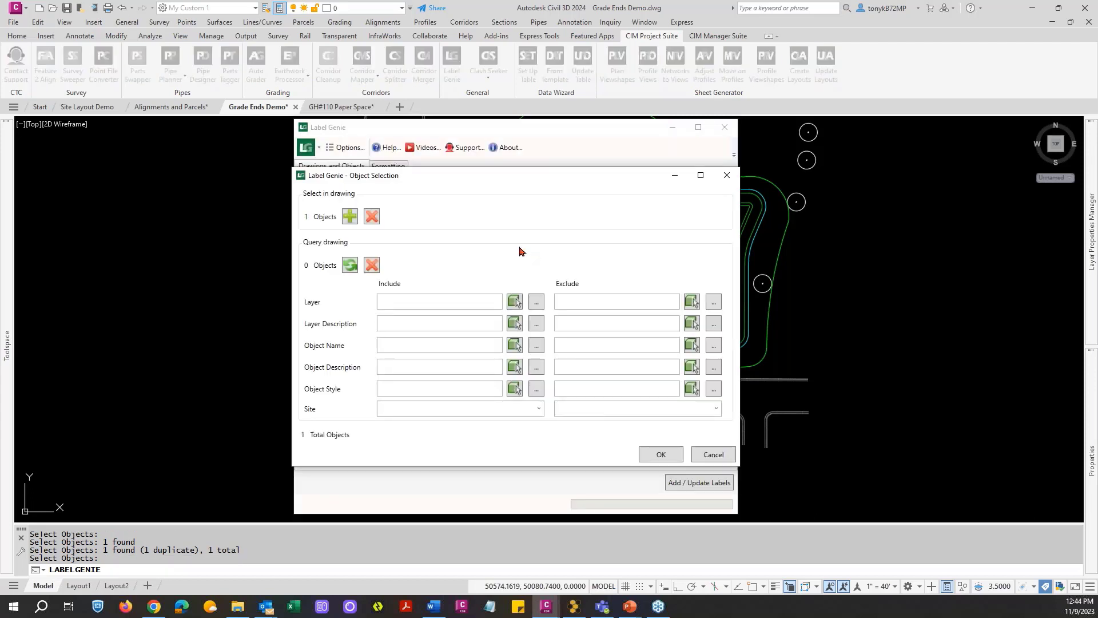
pyautogui.click(657, 454)
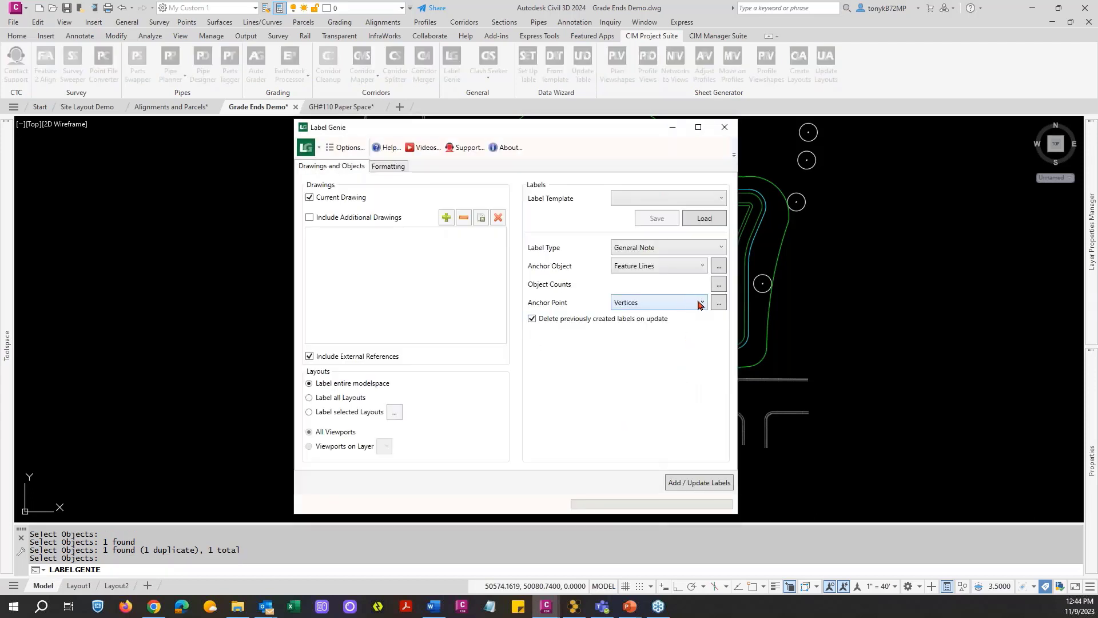
# Add Point of Intersection to the vertex types used as label anchor points for the feature line.
pyautogui.click(698, 304)
pyautogui.click(696, 303)
pyautogui.click(719, 303)
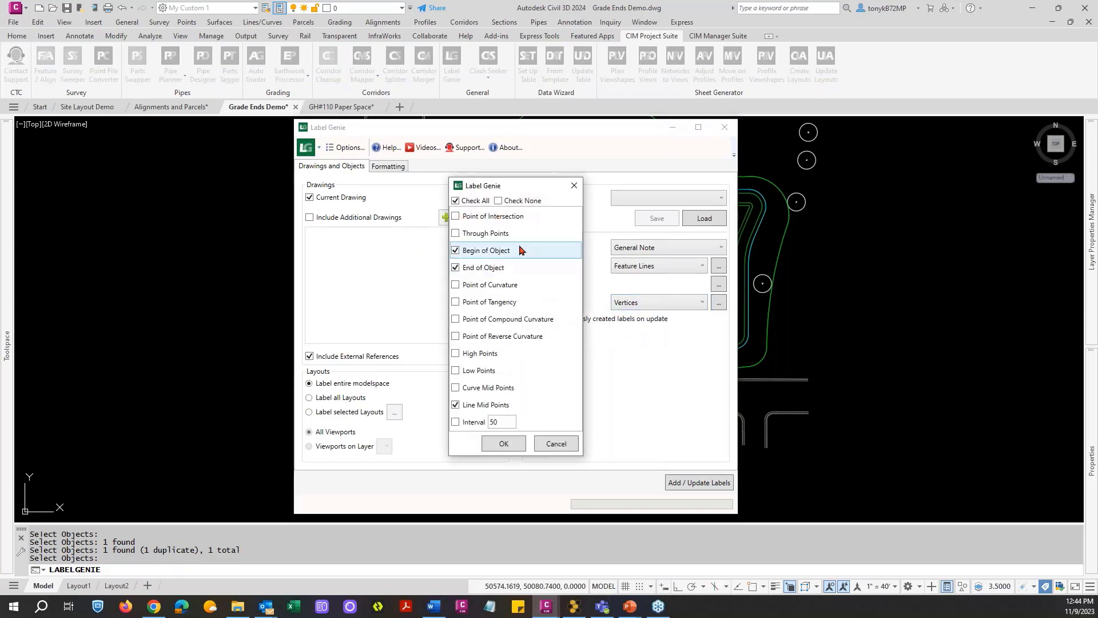
pyautogui.click(470, 220)
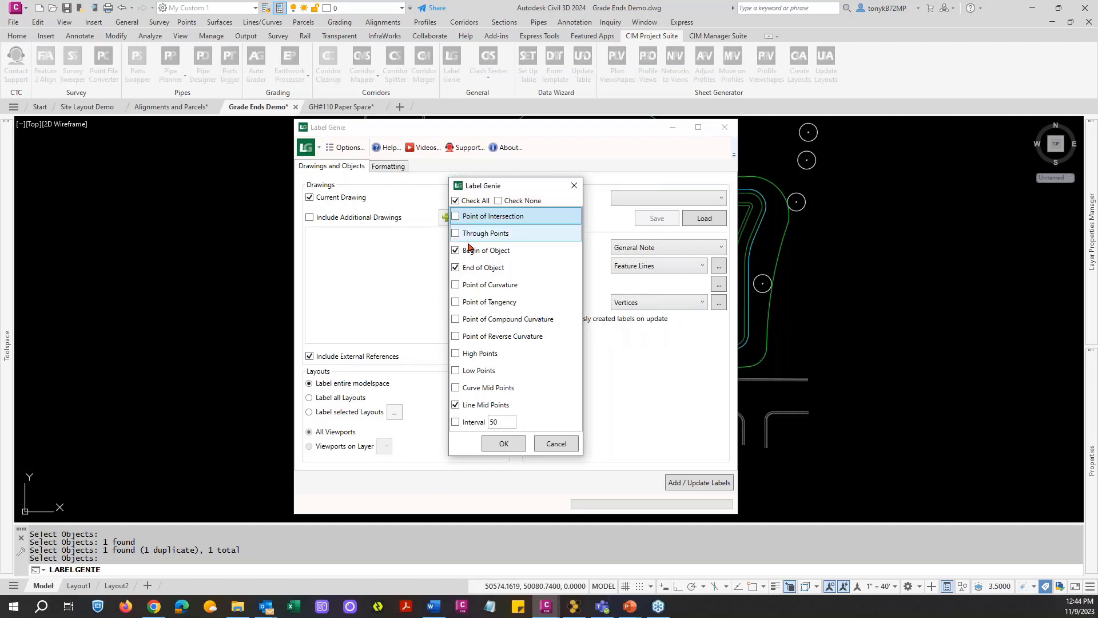
pyautogui.click(455, 219)
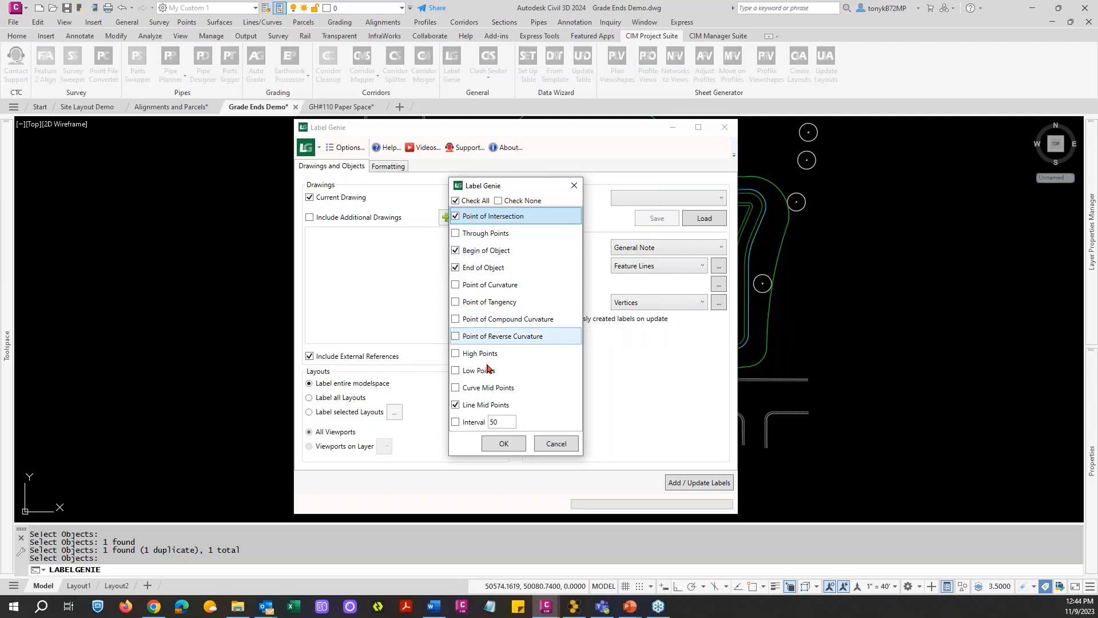
pyautogui.click(504, 445)
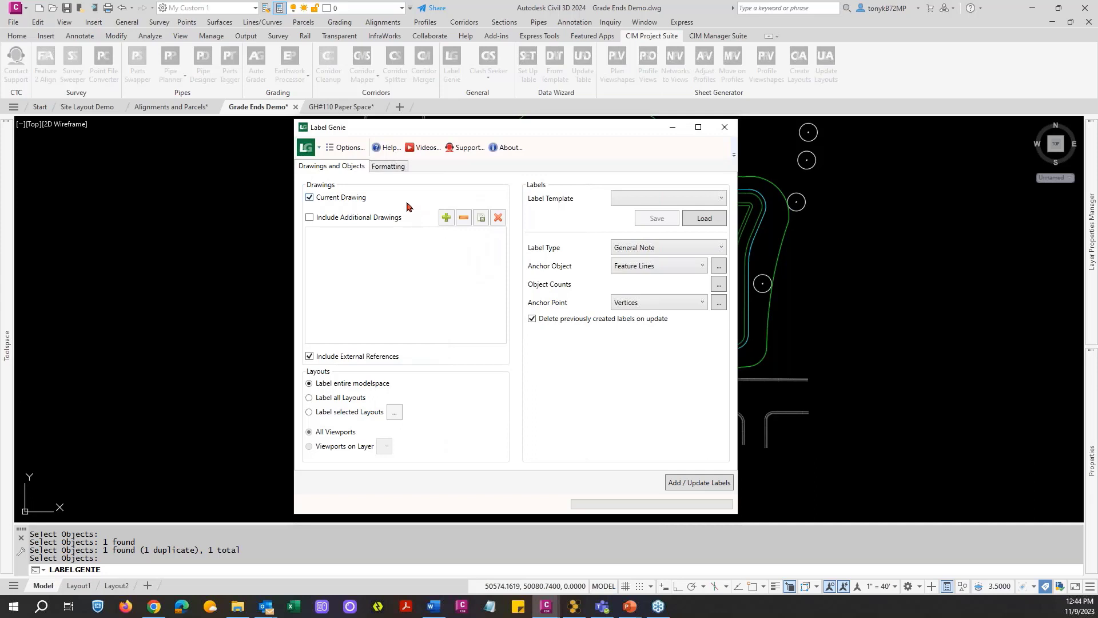
# Add the elevation labels along the upper parking lot feature line and close Label Genie to inspect them.
pyautogui.click(688, 483)
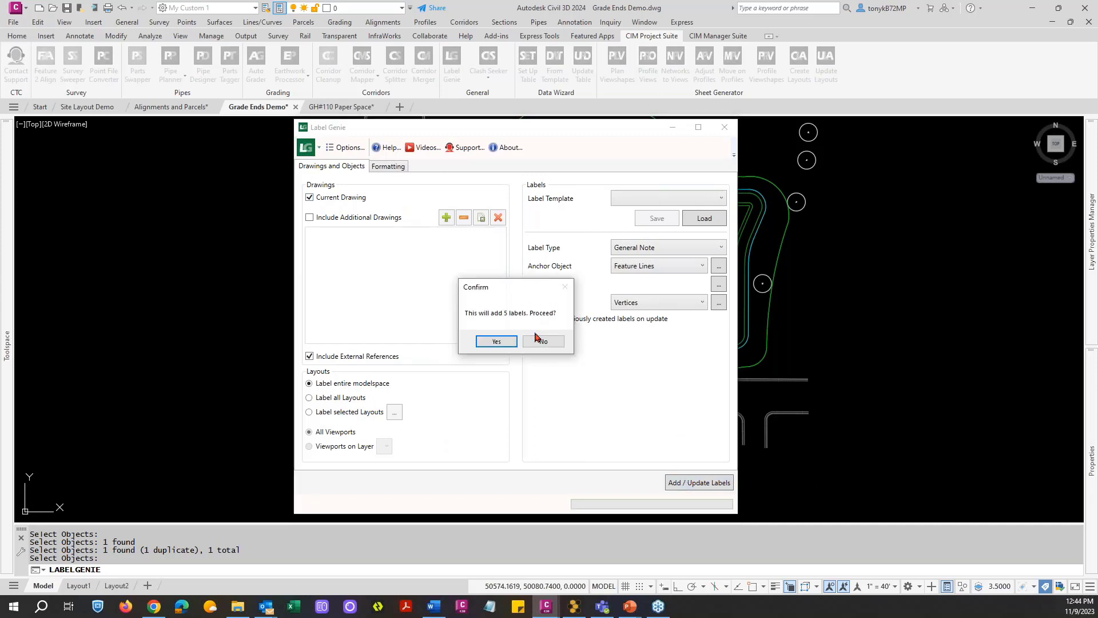
pyautogui.click(497, 341)
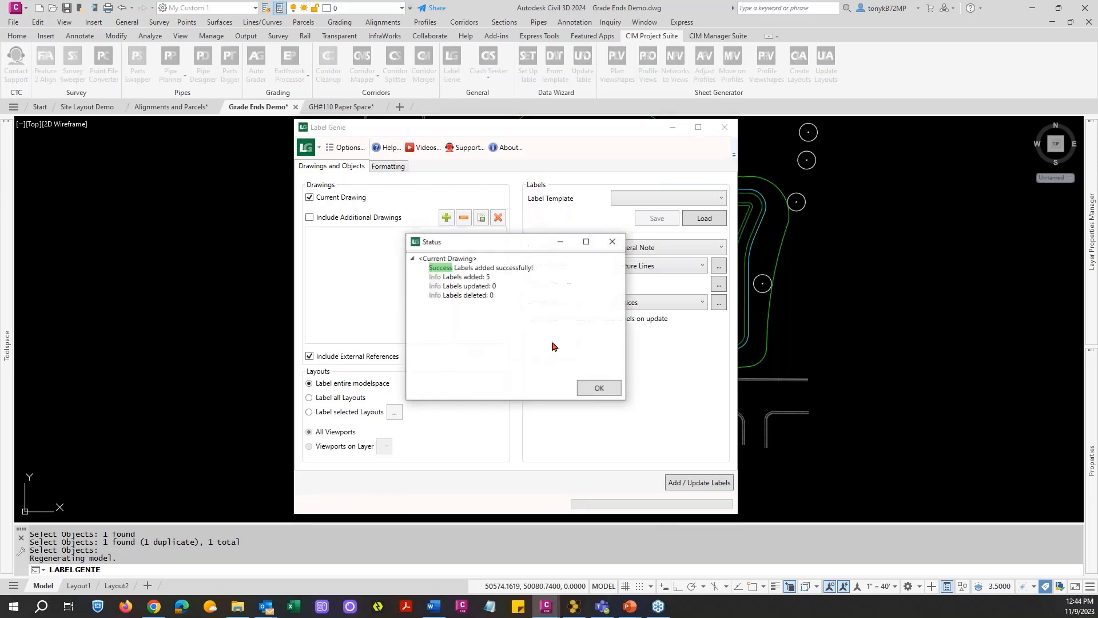
pyautogui.click(600, 387)
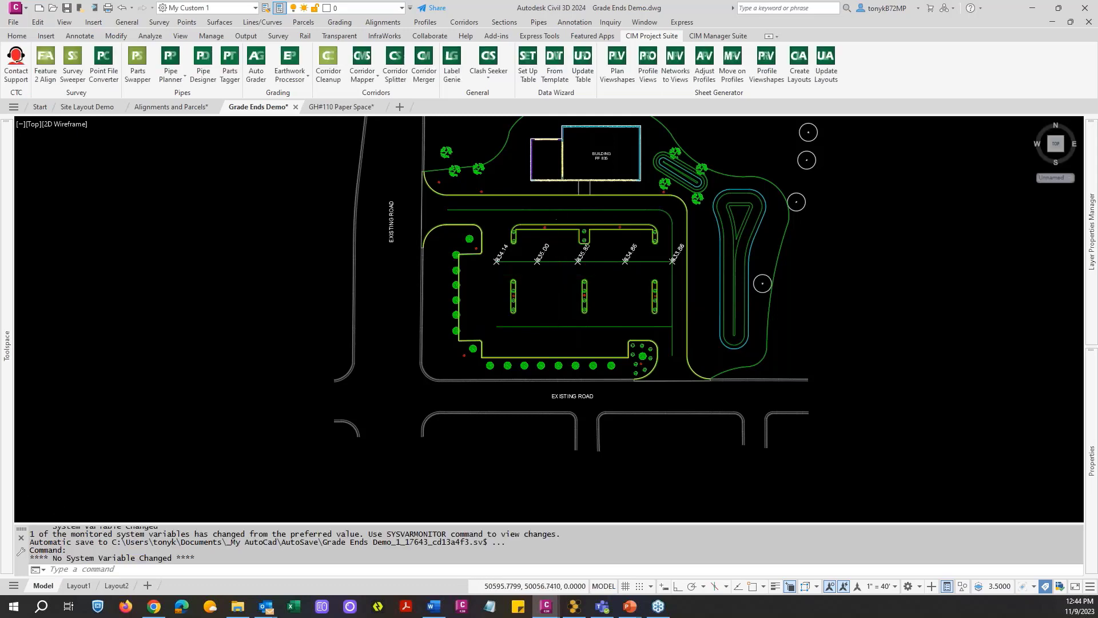
pyautogui.scroll(4, 560, 274)
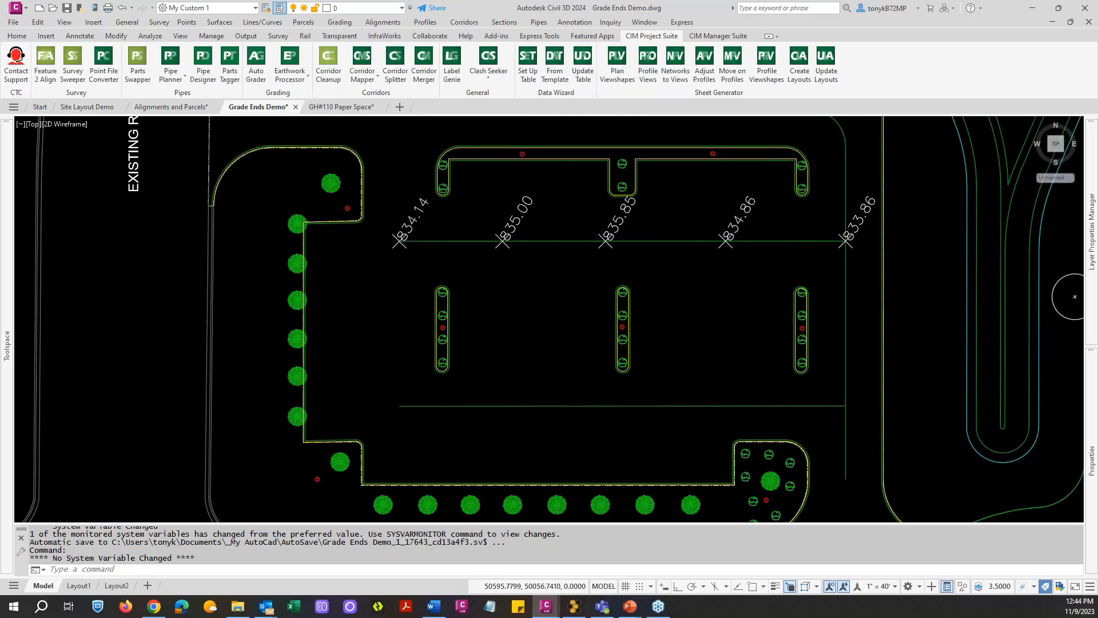
pyautogui.press('Escape')
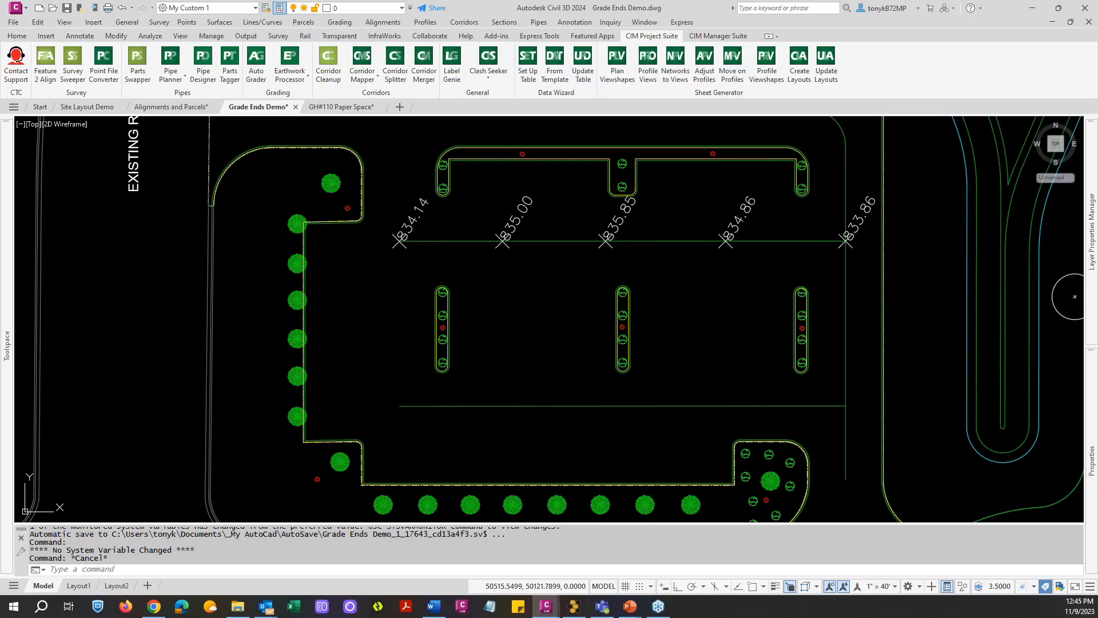
# Review the grading families in Auto Grader, including the Lot Crown family's layout, and close it without running any.
pyautogui.click(256, 60)
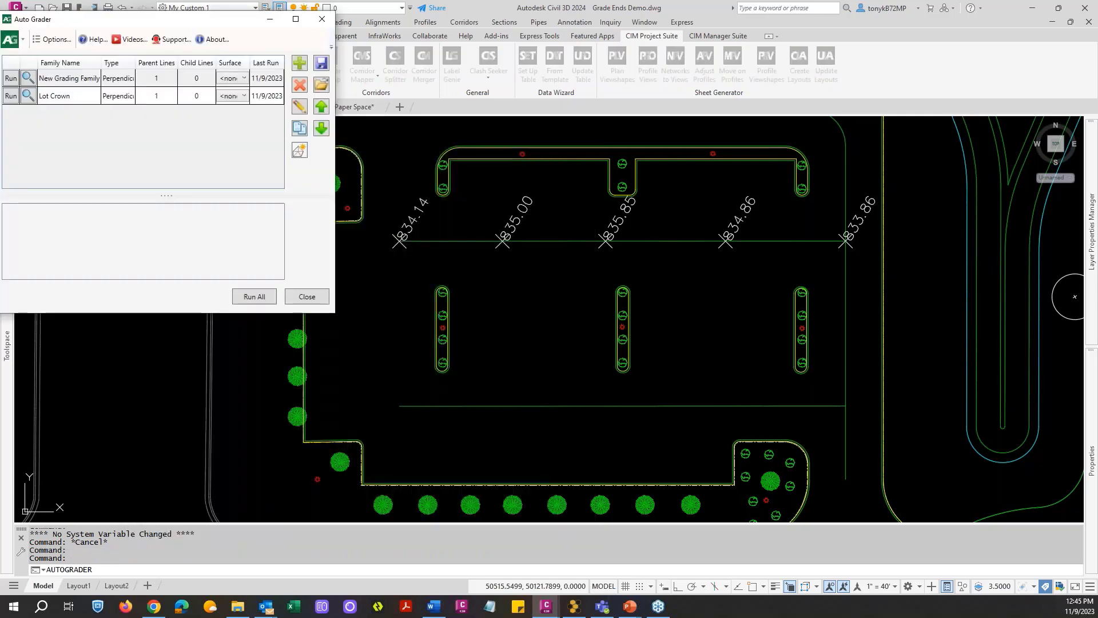
pyautogui.moveTo(181, 25); pyautogui.dragTo(199, 21)
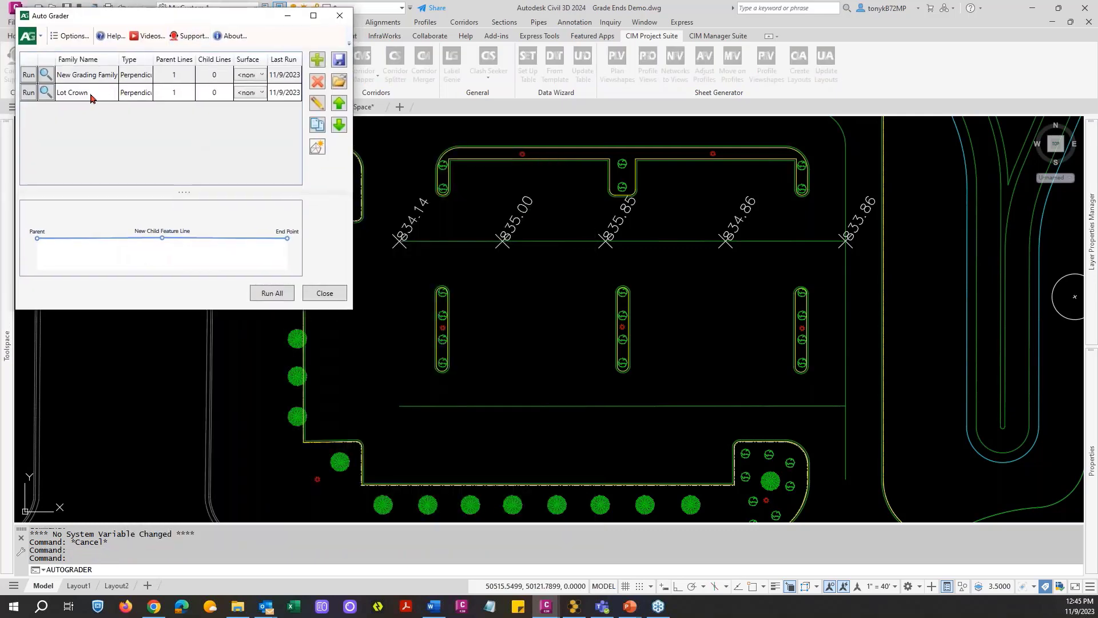
pyautogui.click(324, 294)
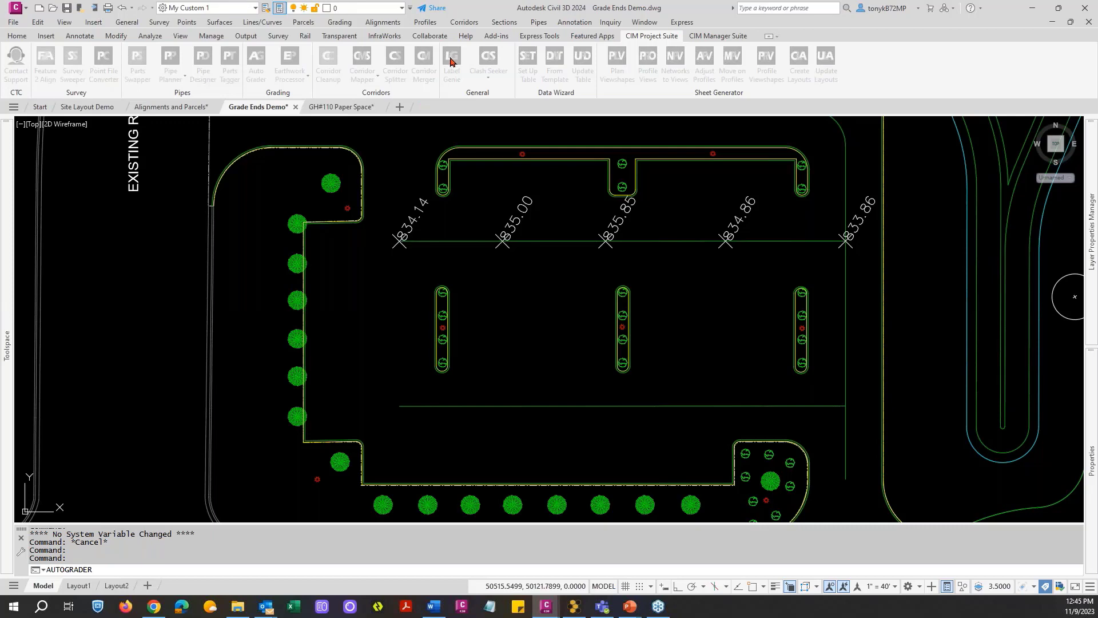
# Reopen Label Genie's object selection and clear the previously selected feature line.
pyautogui.press('Return')
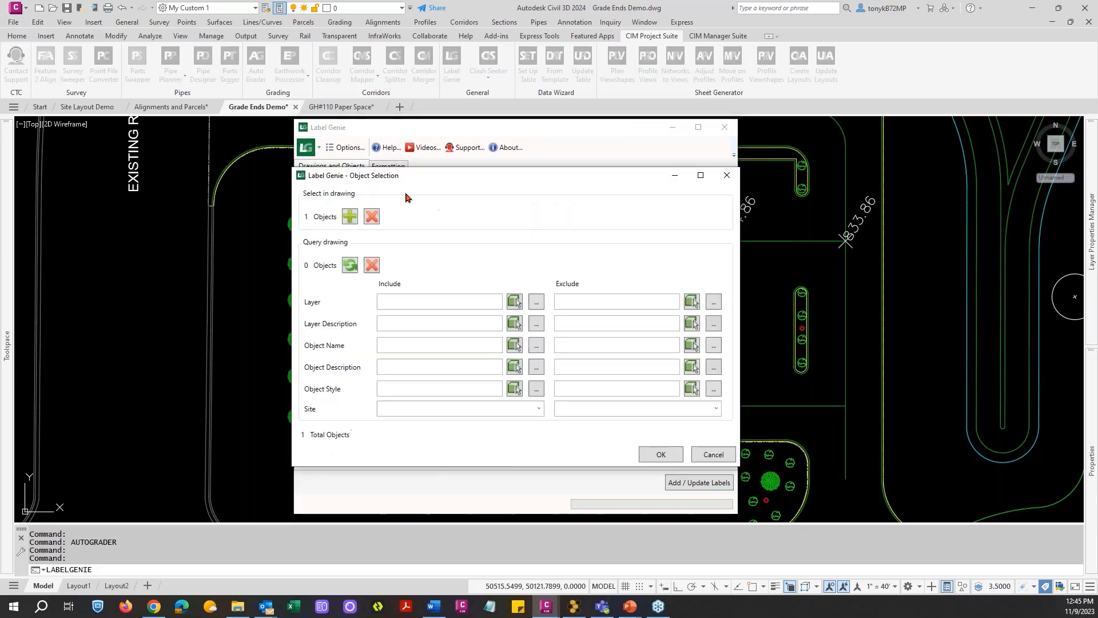
pyautogui.click(349, 218)
pyautogui.press('Escape')
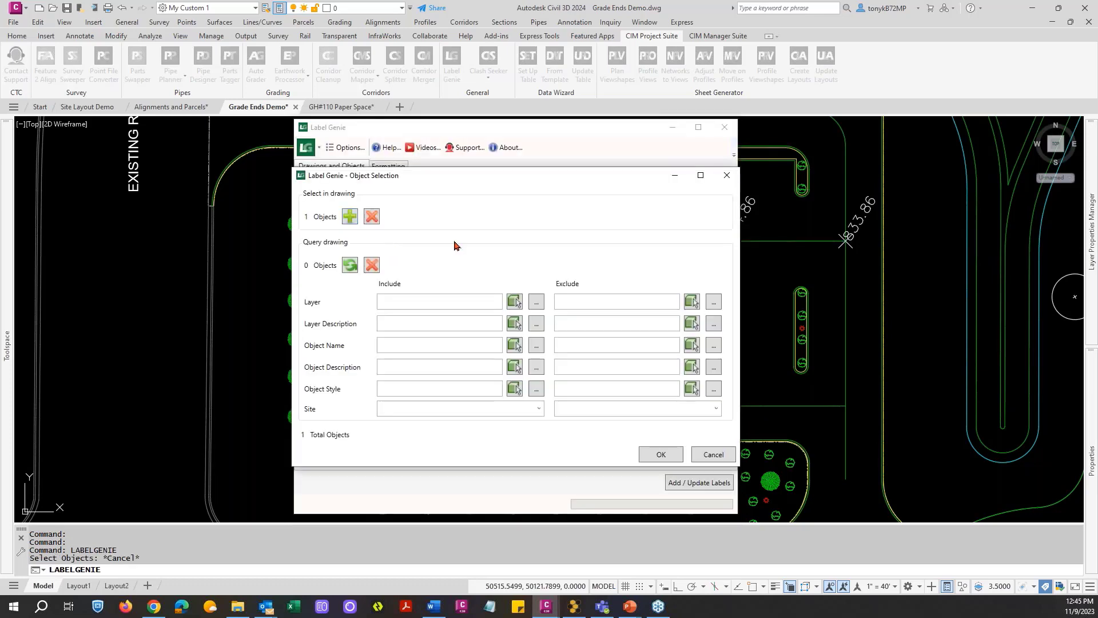
pyautogui.click(371, 217)
# Select only the lower horizontal parking lot feature line as the anchor object and accept the object selection.
pyautogui.click(351, 219)
pyautogui.press('Escape')
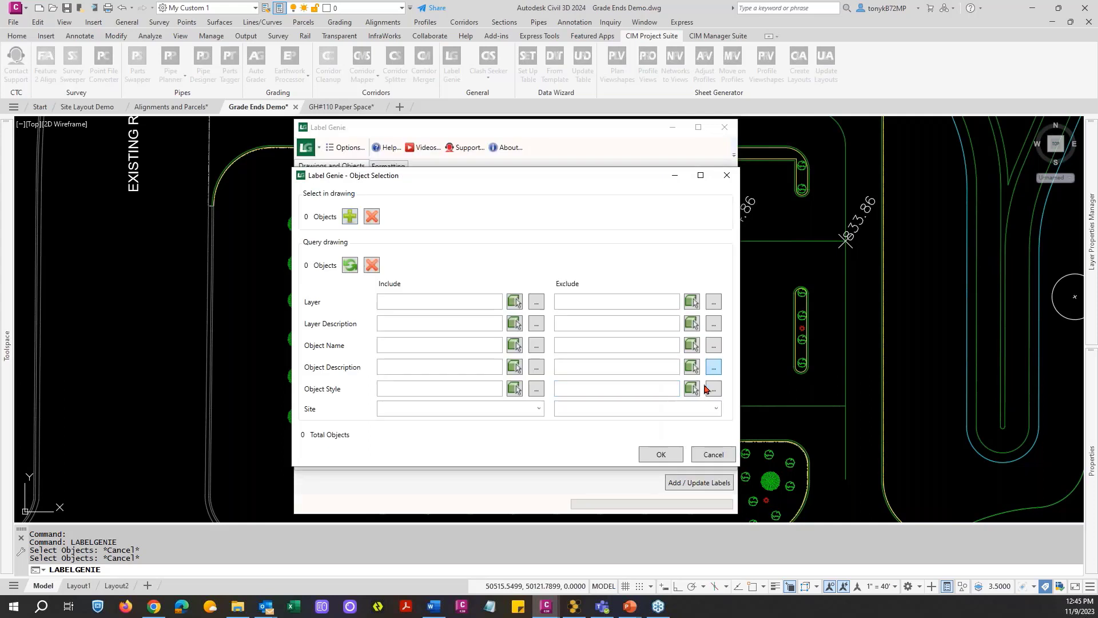
pyautogui.click(349, 221)
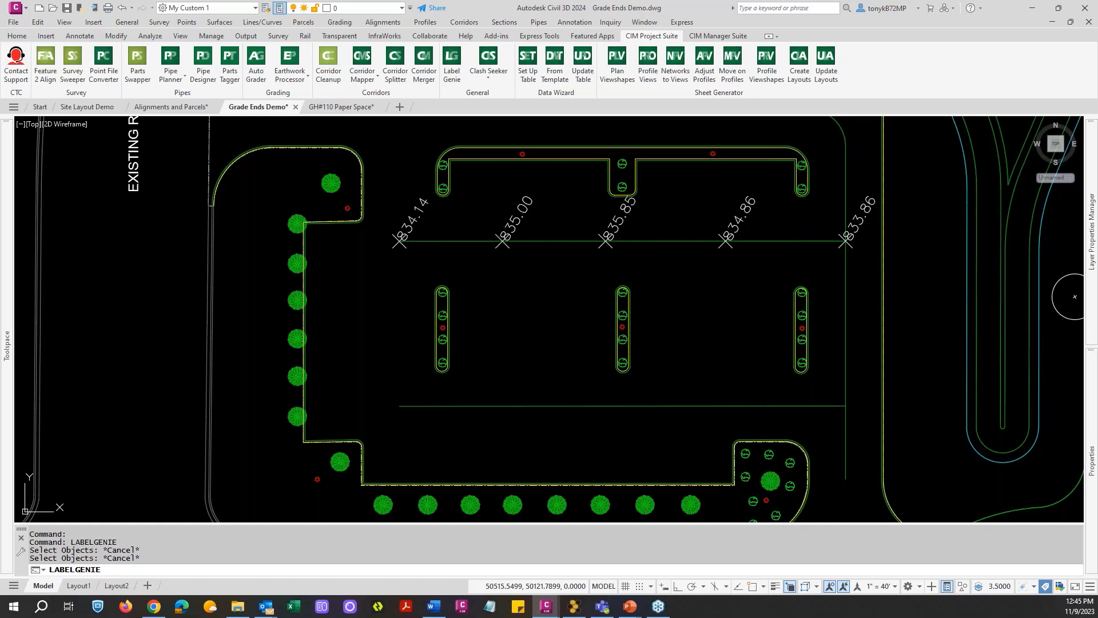
pyautogui.press('Return')
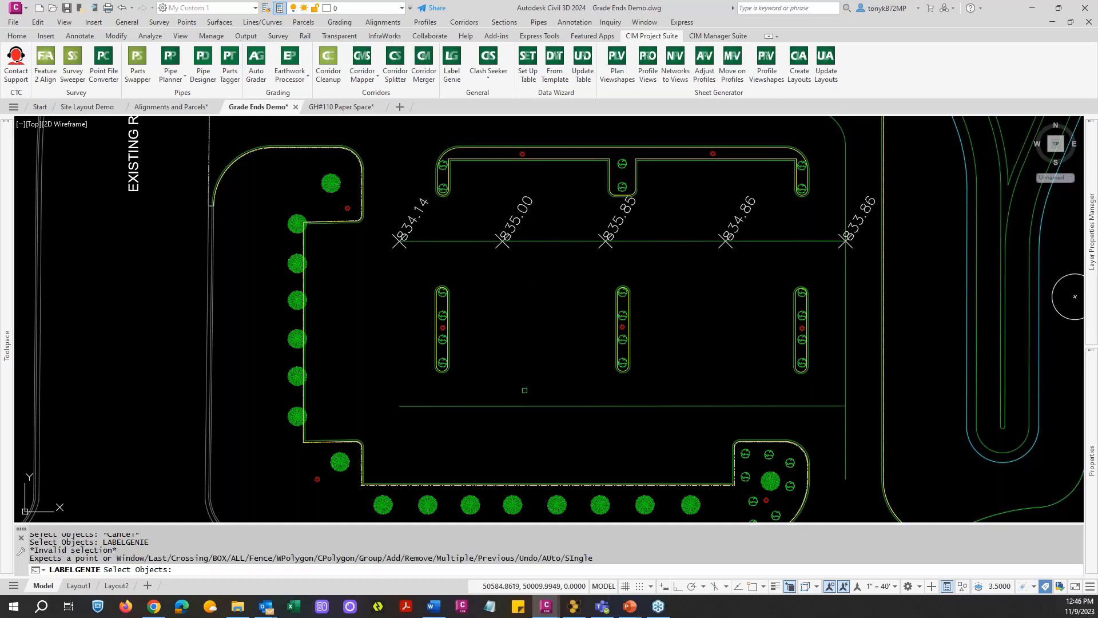
pyautogui.click(526, 403)
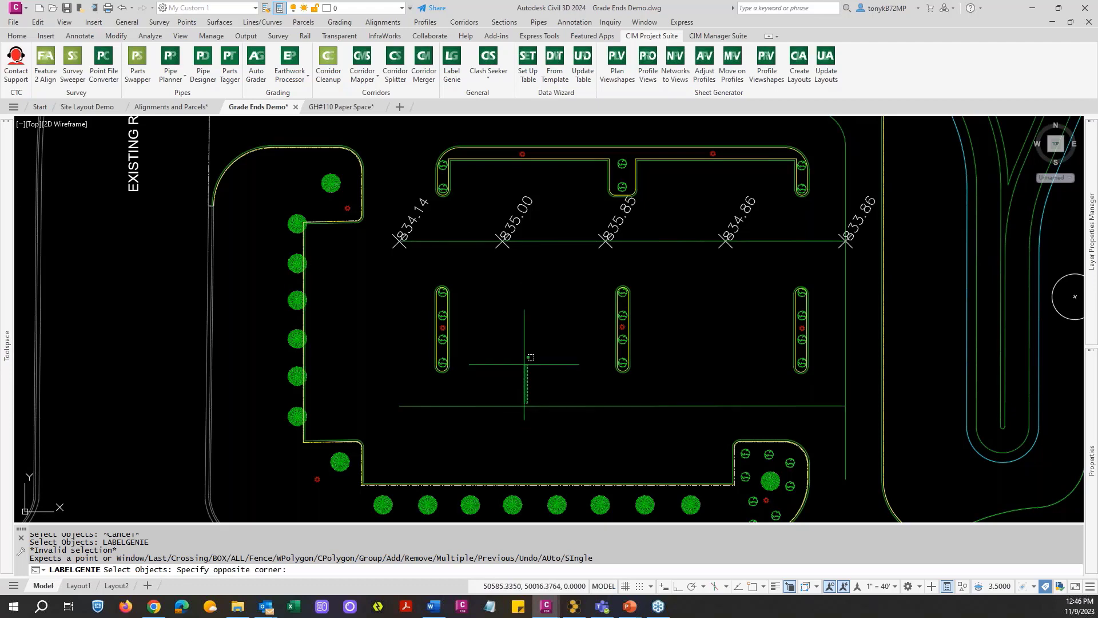
pyautogui.click(524, 415)
pyautogui.press('Return')
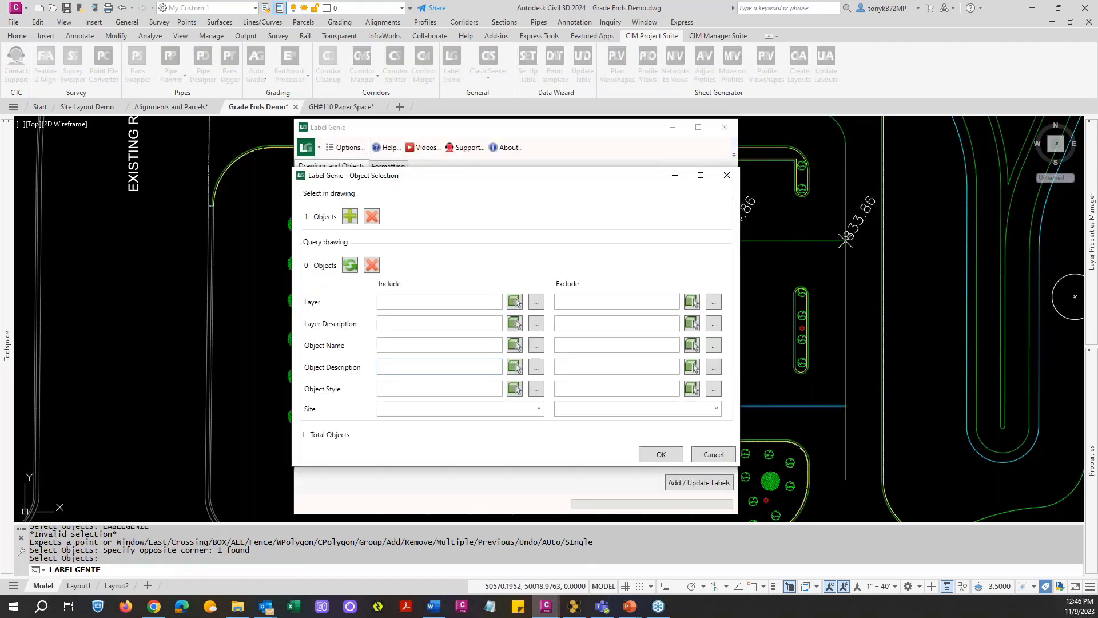
pyautogui.click(662, 454)
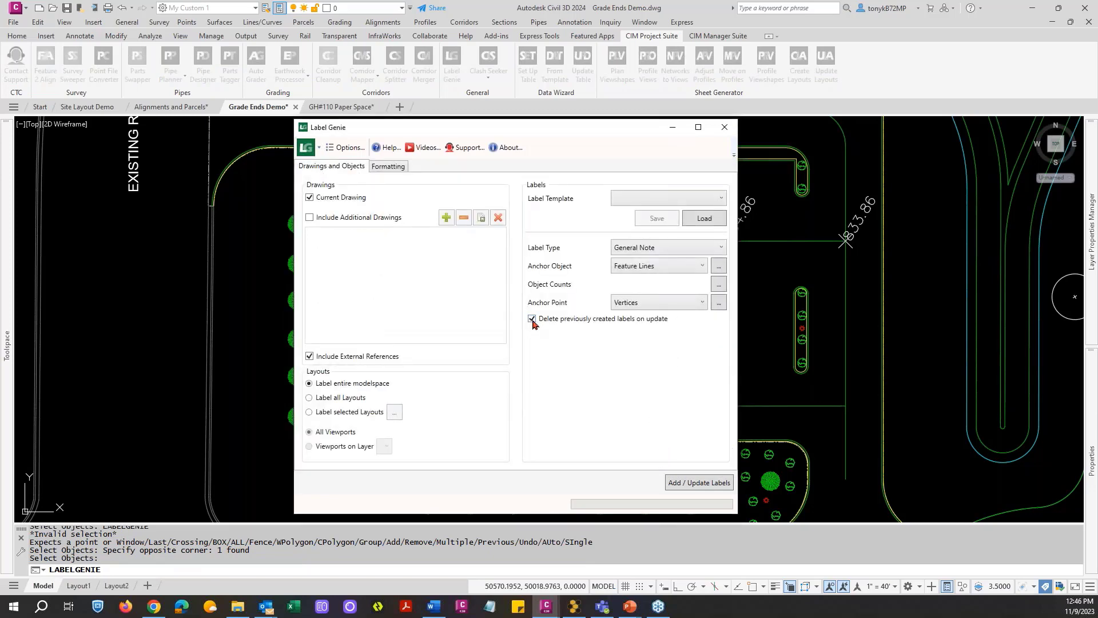
pyautogui.moveTo(521, 127); pyautogui.dragTo(261, 54)
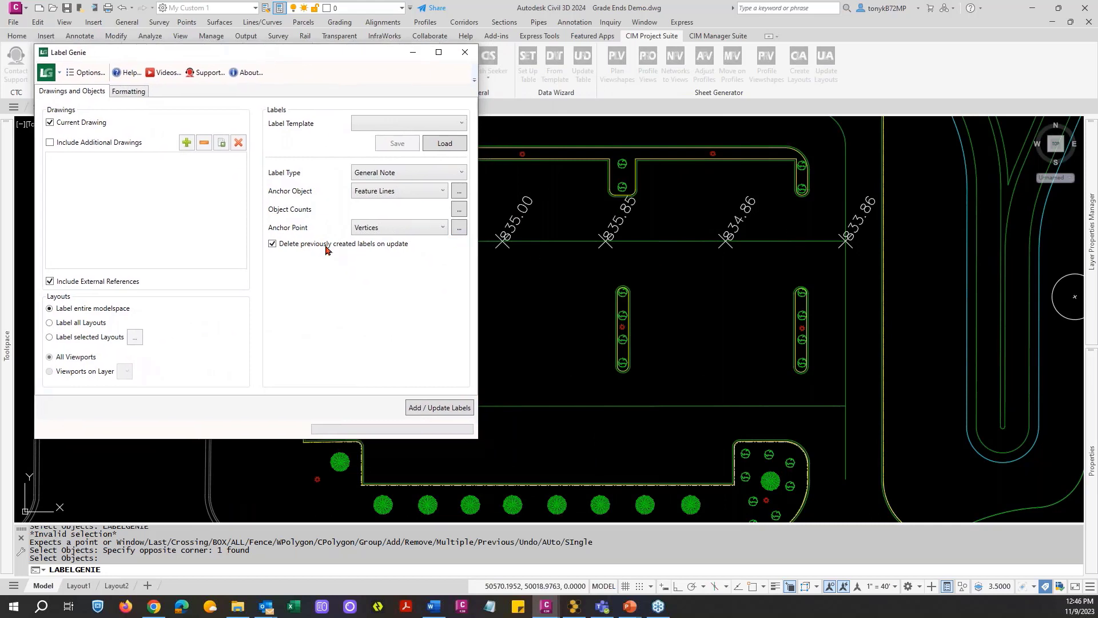
pyautogui.click(430, 408)
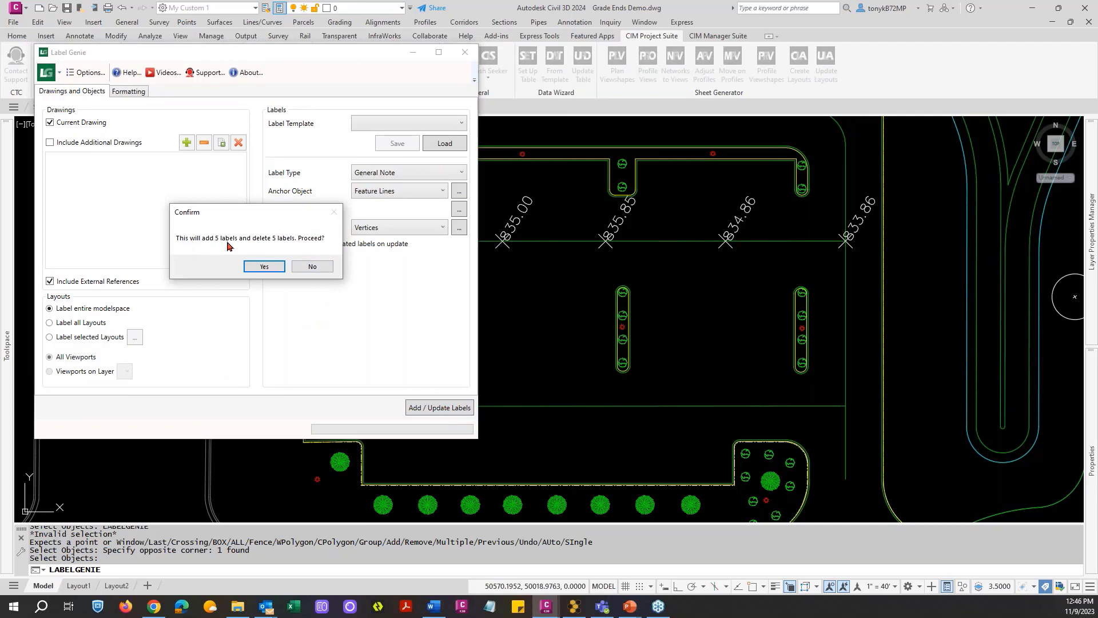
pyautogui.click(313, 266)
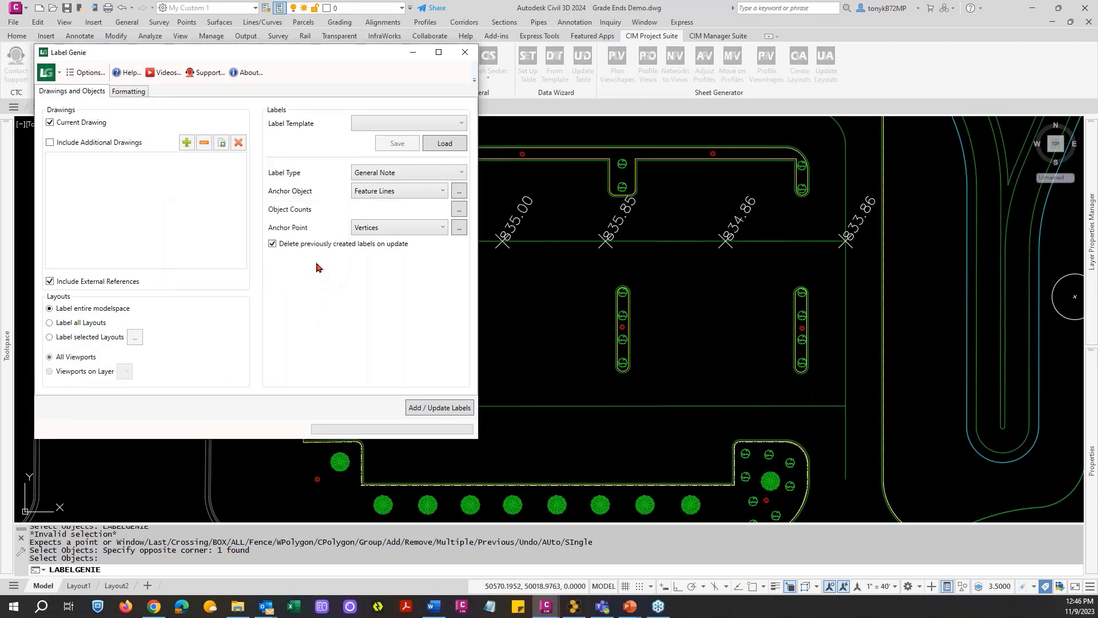
# Turn off Line Mid Points as anchor vertices and label the lower feature line, deleting the previously created labels.
pyautogui.click(456, 229)
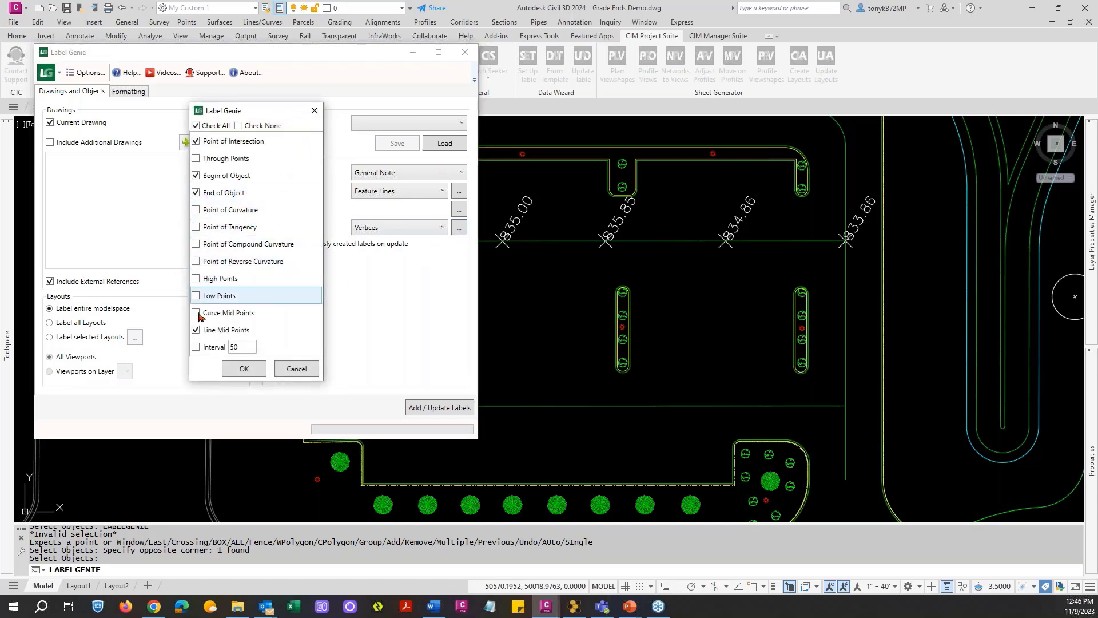
pyautogui.click(244, 368)
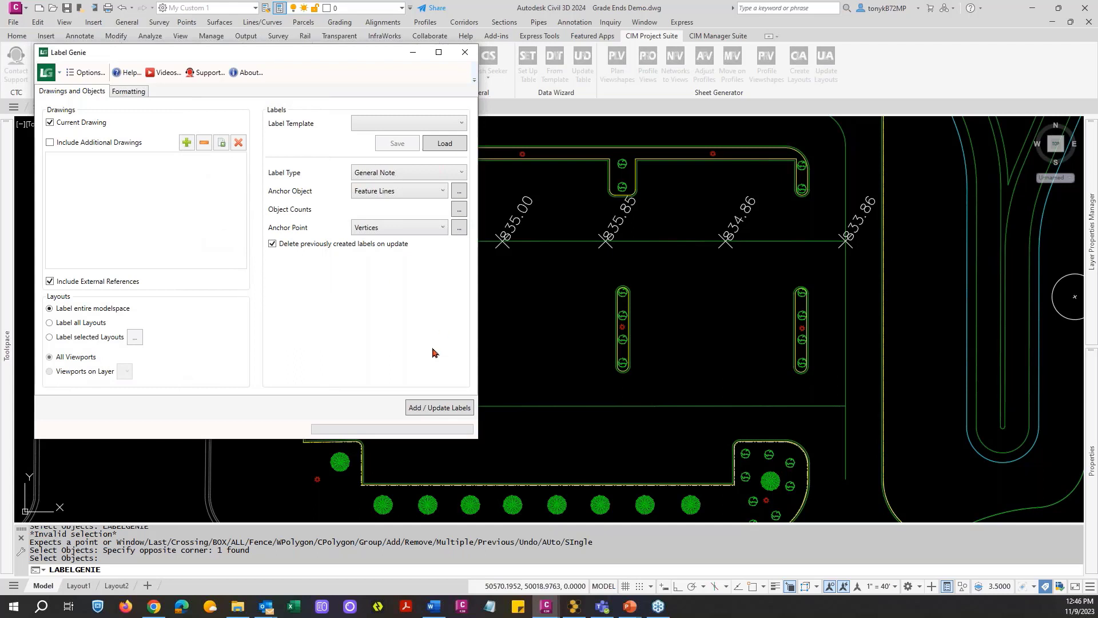
pyautogui.click(417, 407)
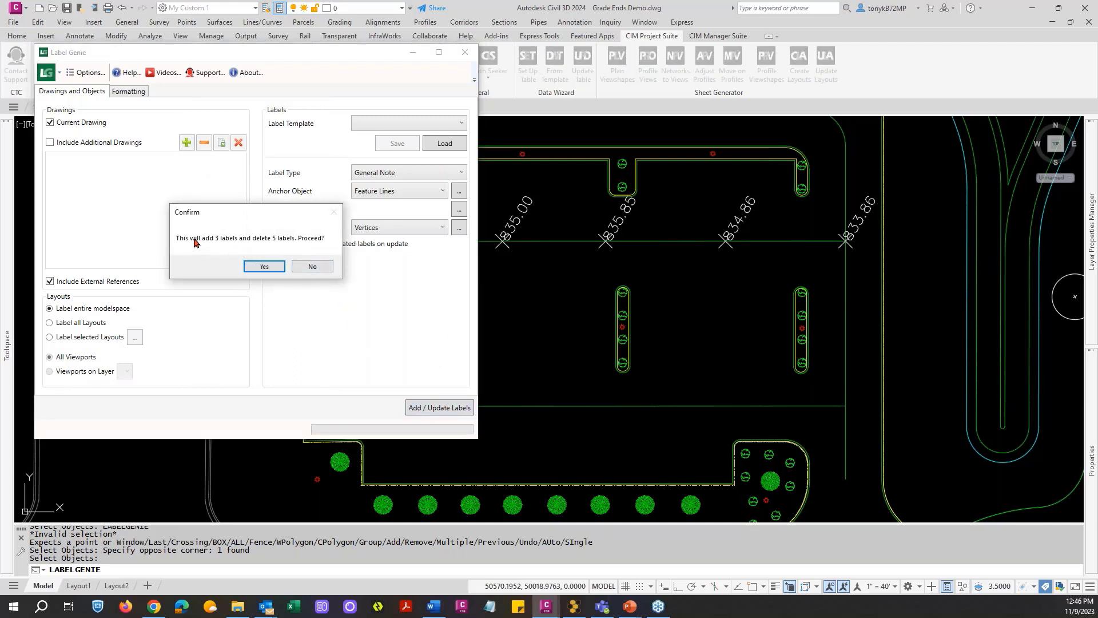
pyautogui.click(262, 267)
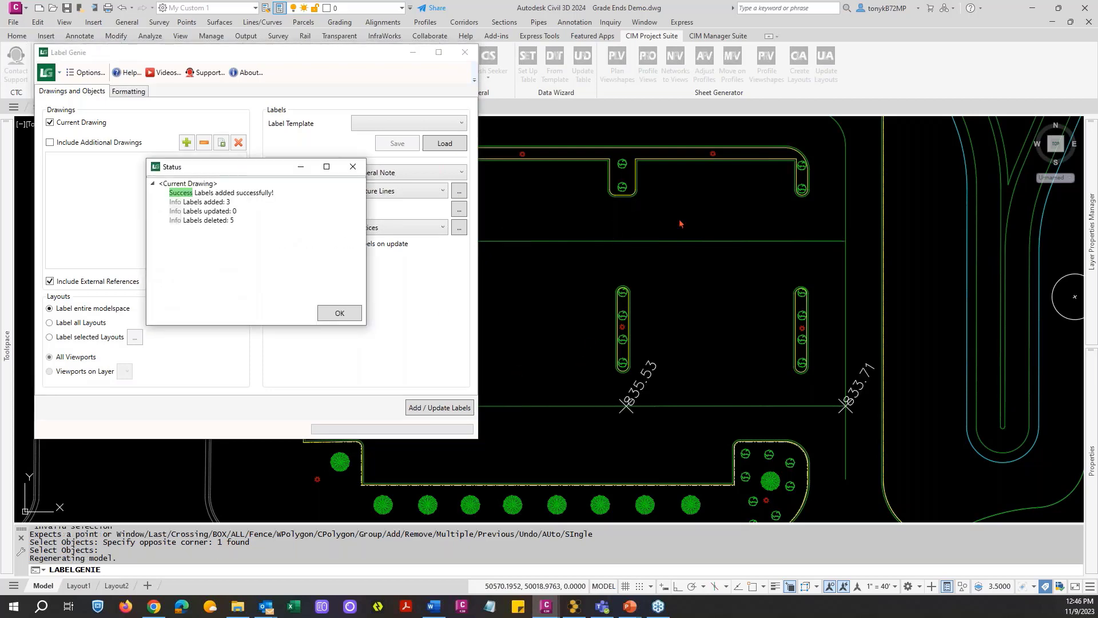
pyautogui.click(341, 312)
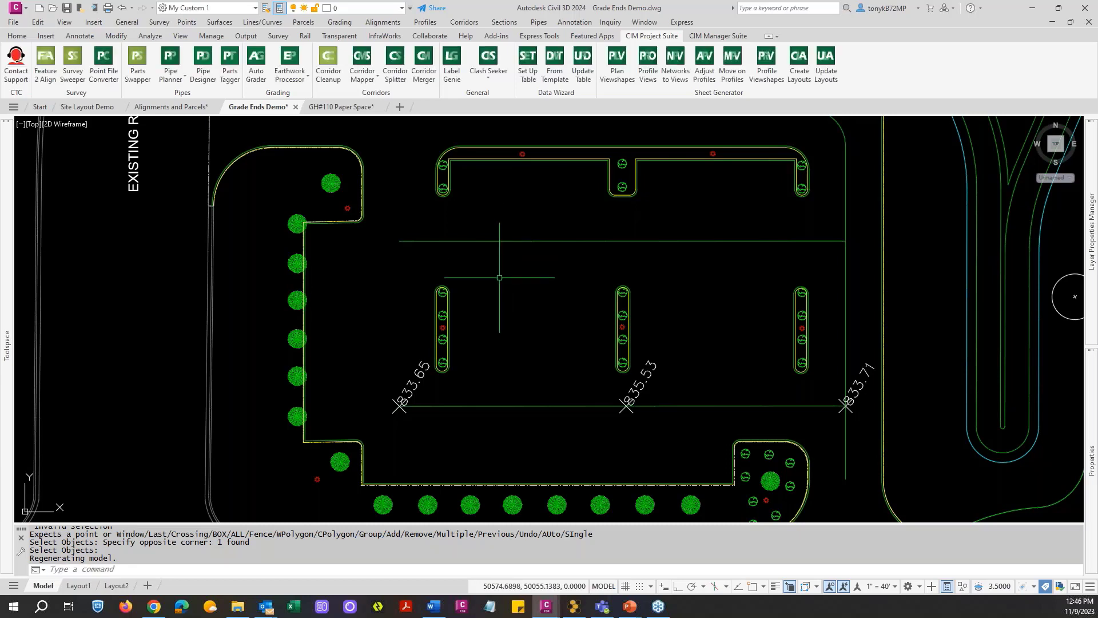
pyautogui.scroll(-3, 499, 277)
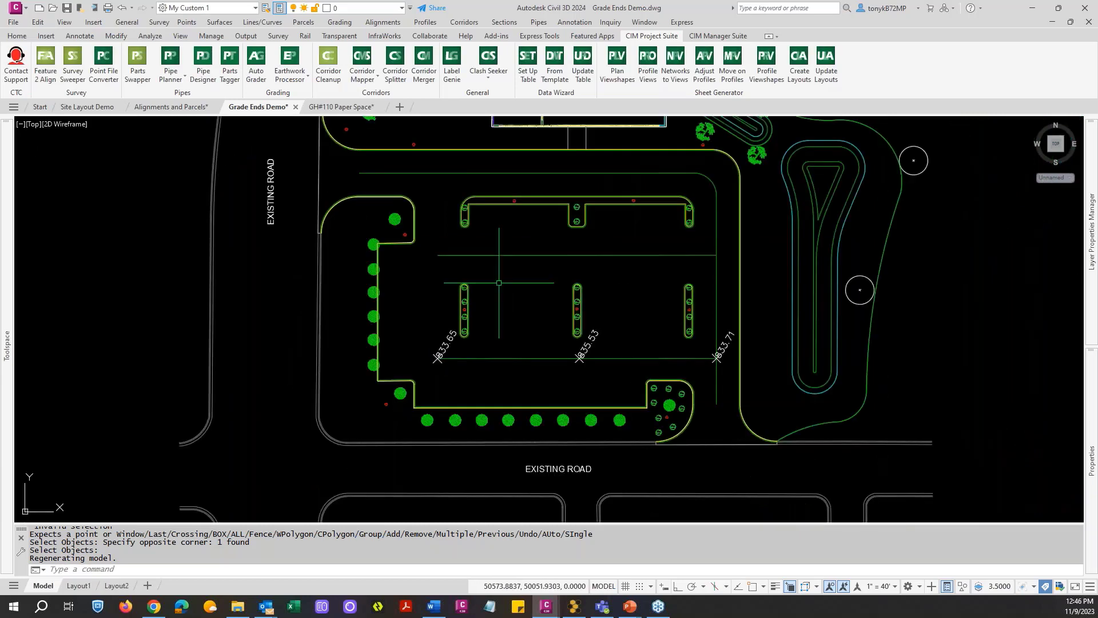
pyautogui.press('Escape')
pyautogui.press('Escape')
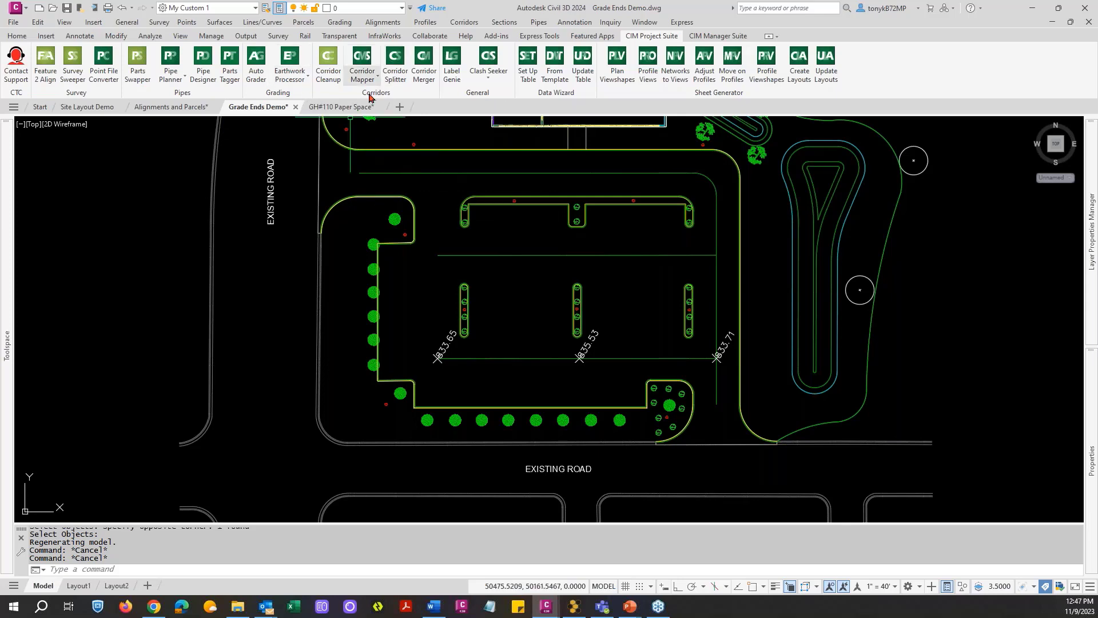
# Switch to the GH#110 Paper Space drawing and render it without the Medium Images Library.
pyautogui.click(350, 107)
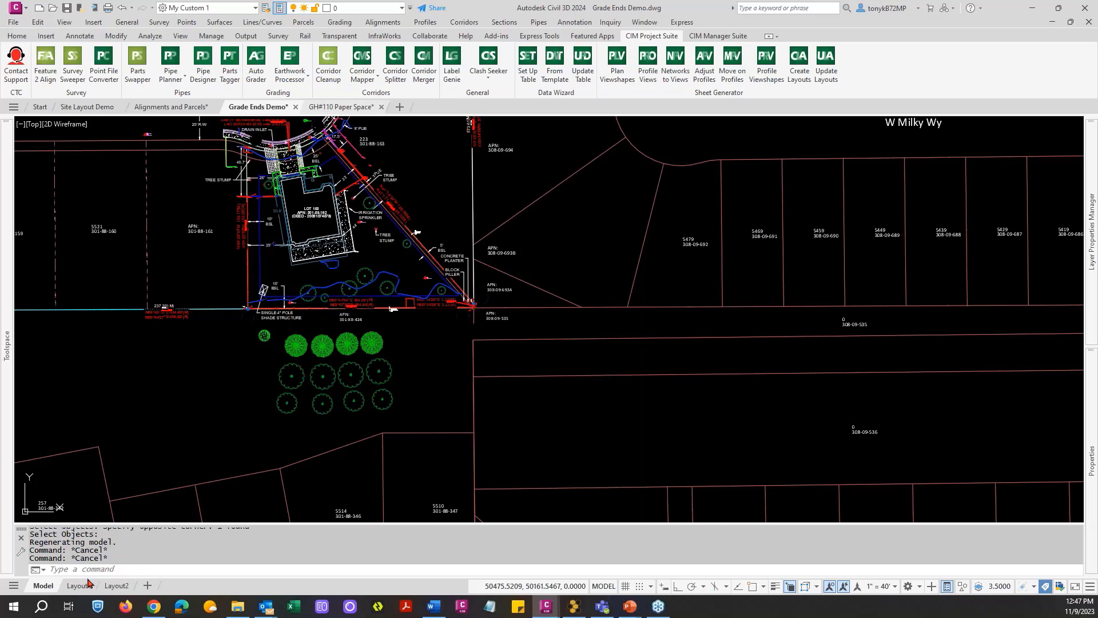
pyautogui.write('rr')
pyautogui.press('Return')
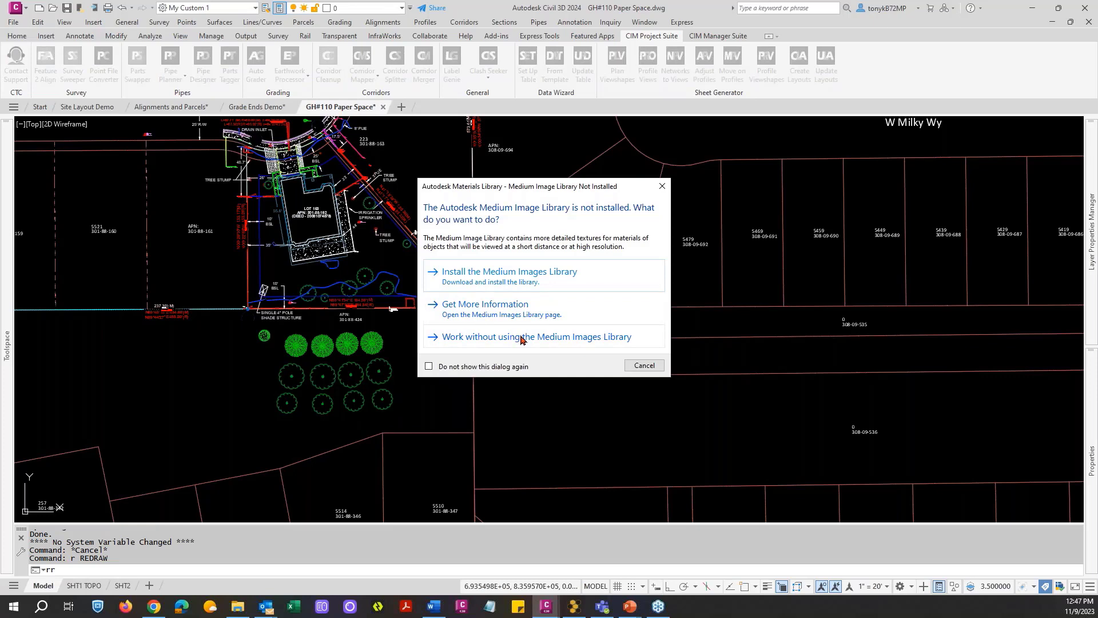
pyautogui.click(574, 341)
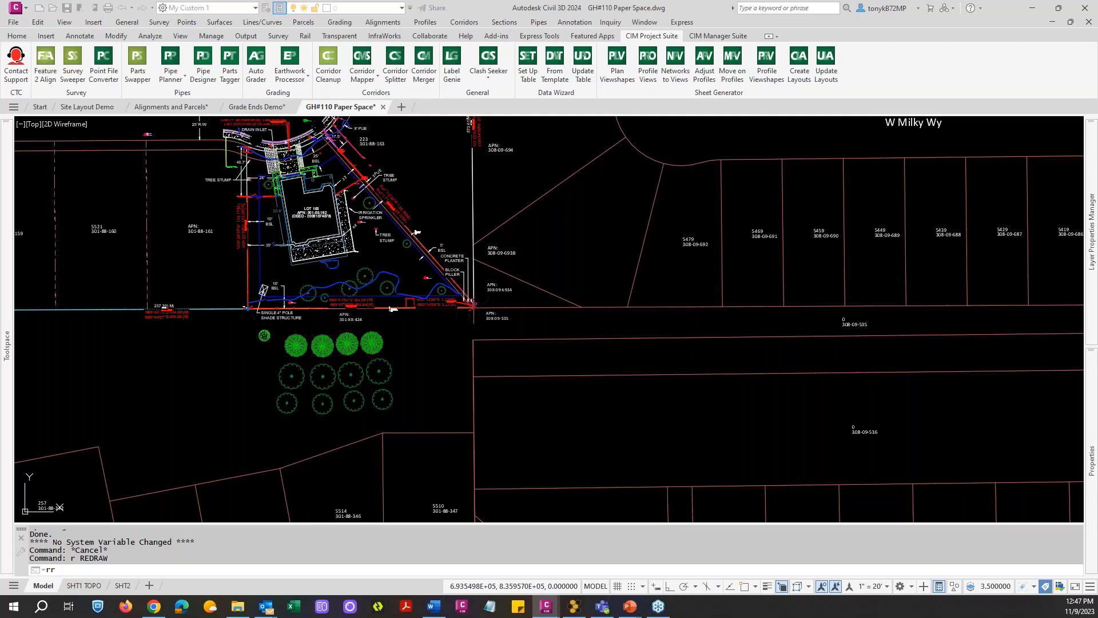
pyautogui.press('Return')
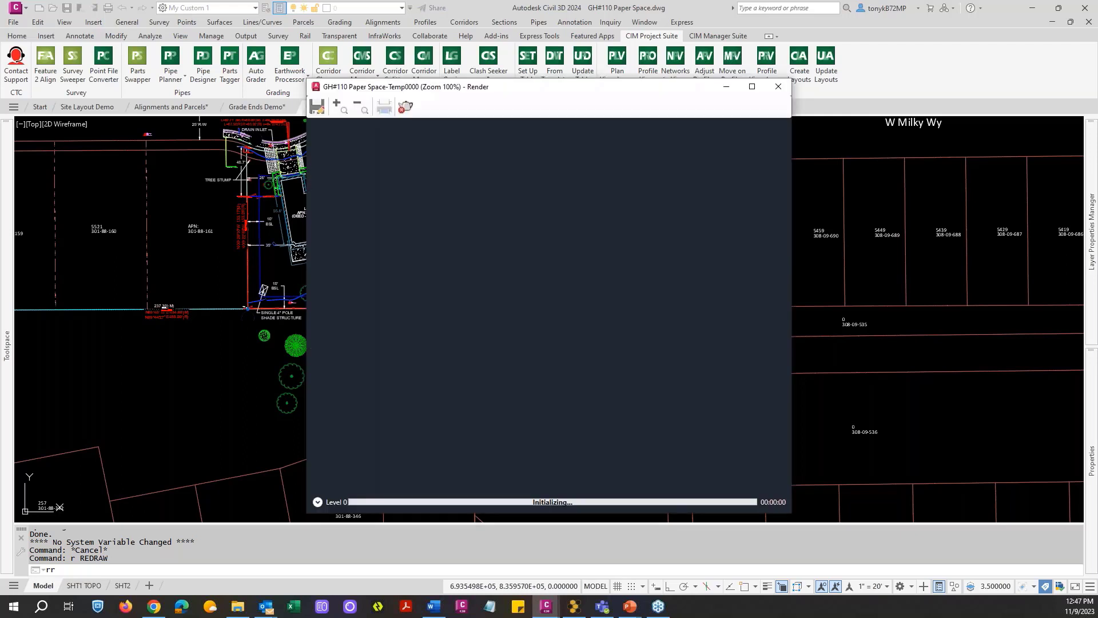
# Close the render window and clear the unfinished command entry.
pyautogui.write('xrxr')
pyautogui.press('Return')
pyautogui.write('xr')
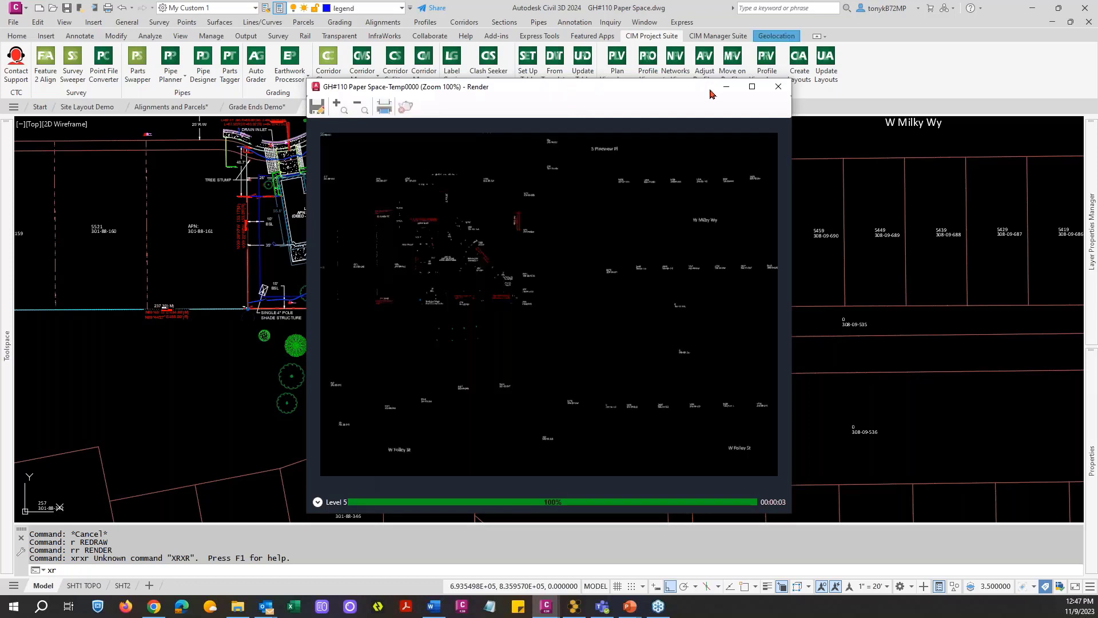
pyautogui.click(778, 87)
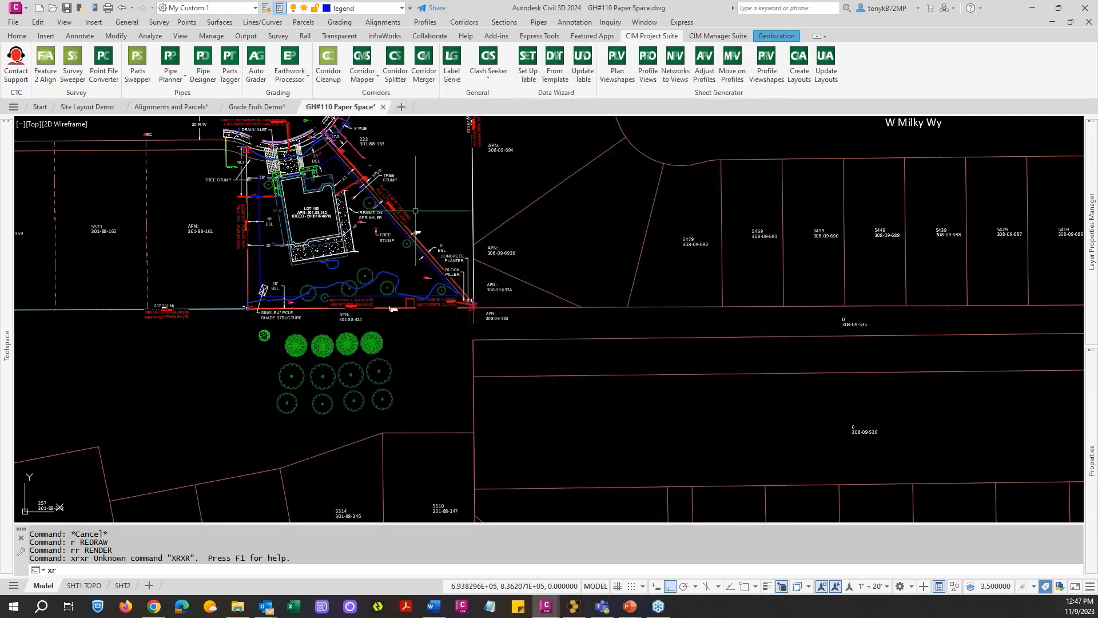
pyautogui.press('Escape')
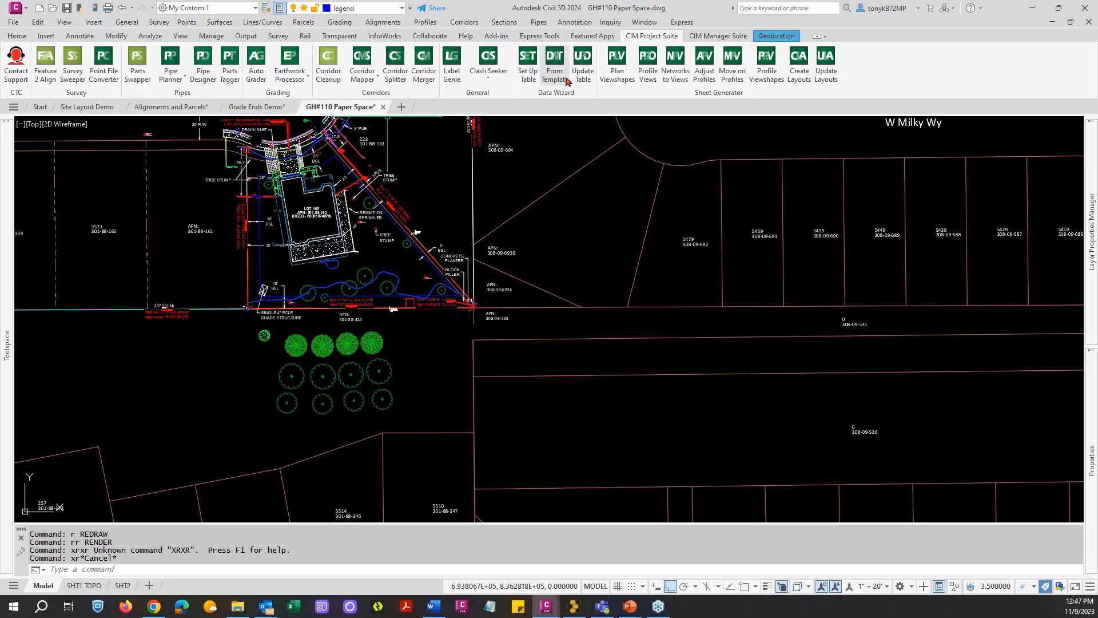
# View the SHT1 TOPO layout, and examine the plan viewport and tree symbols on the SHT2 layout.
pyautogui.click(86, 585)
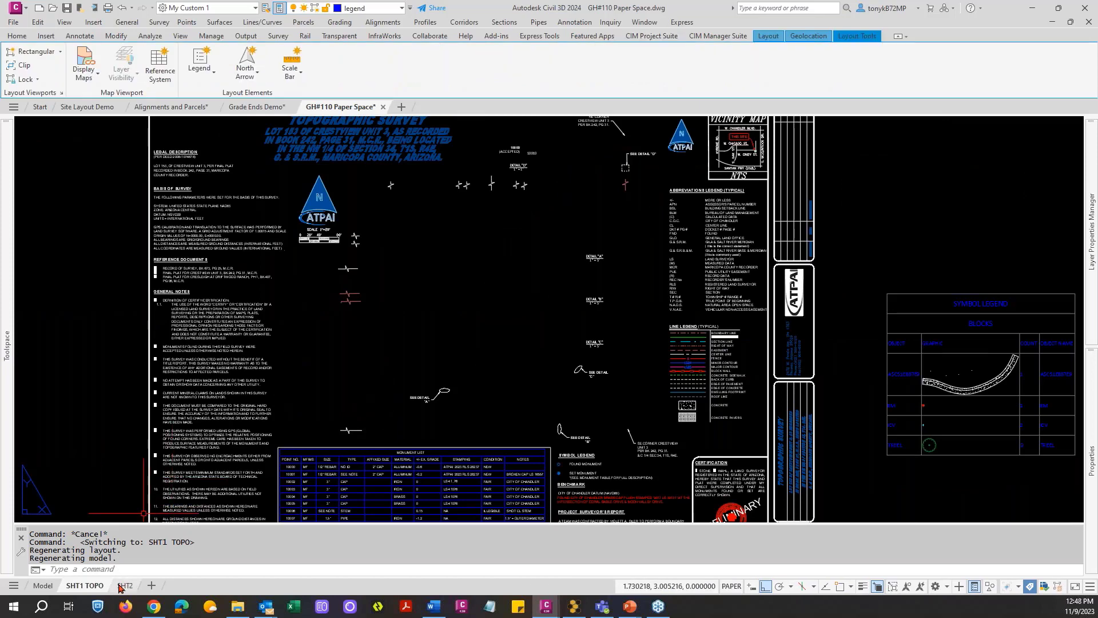
pyautogui.click(122, 586)
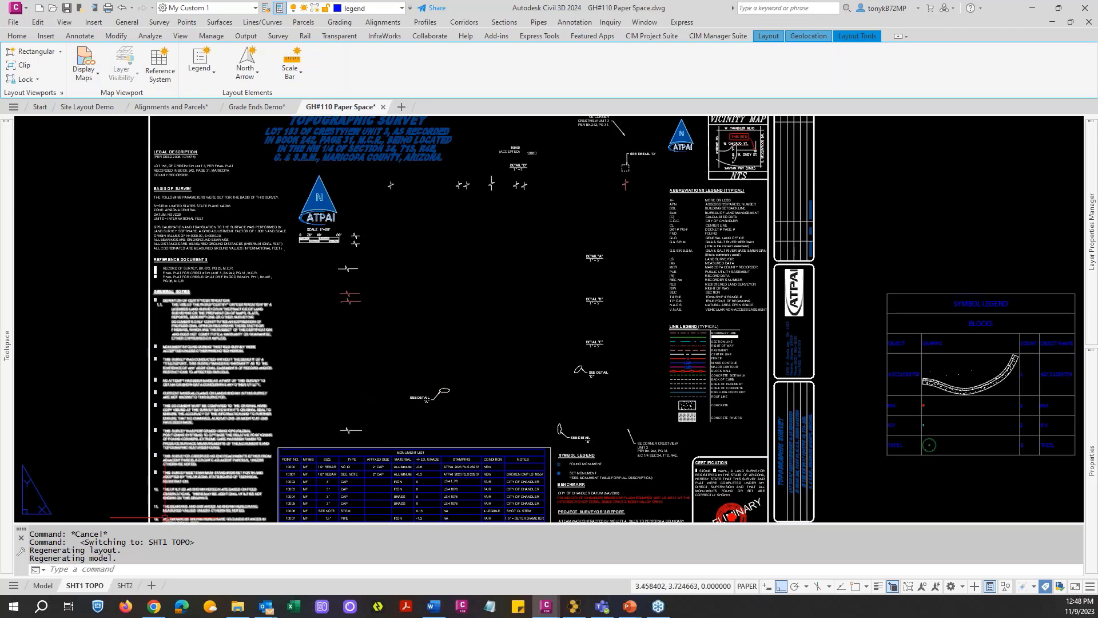
pyautogui.click(125, 586)
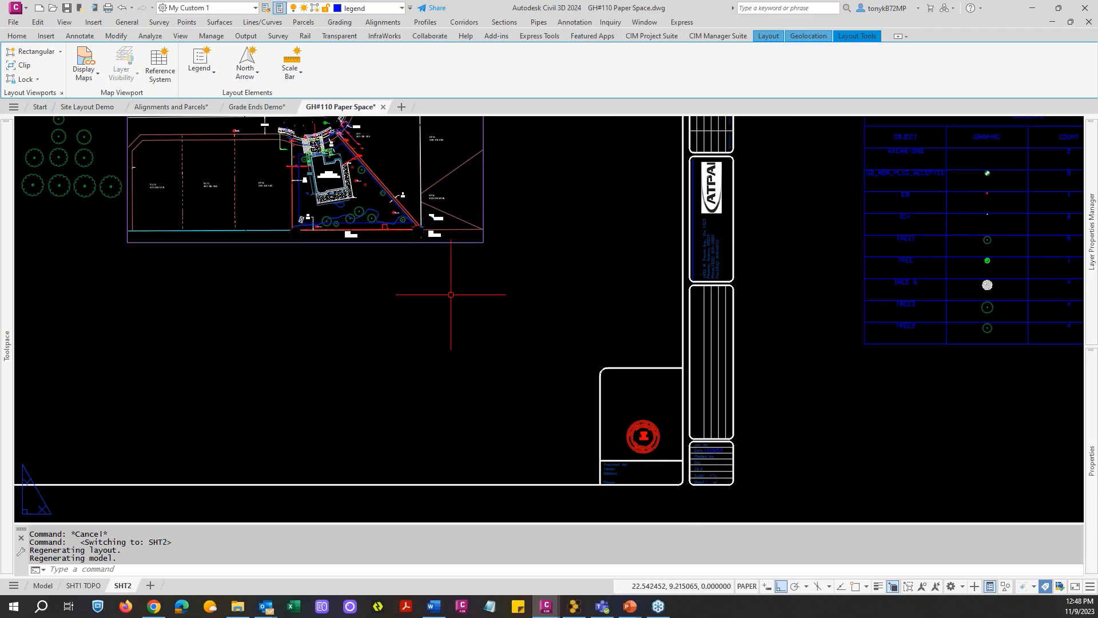
pyautogui.moveTo(399, 306); pyautogui.dragTo(867, 351, button='middle')
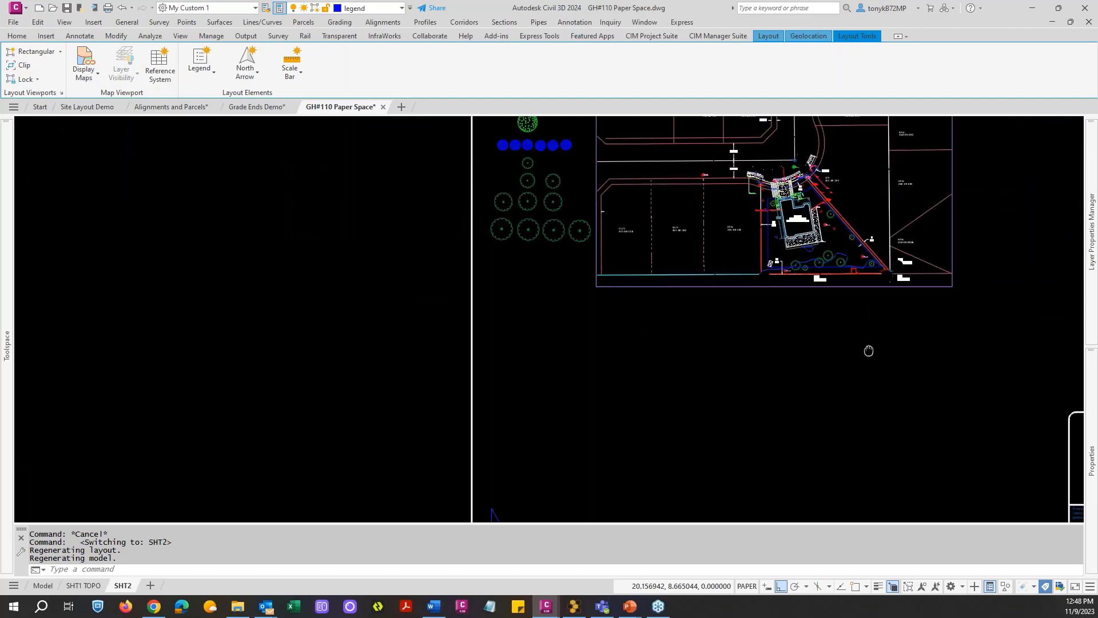
pyautogui.moveTo(869, 351); pyautogui.dragTo(869, 351, button='middle')
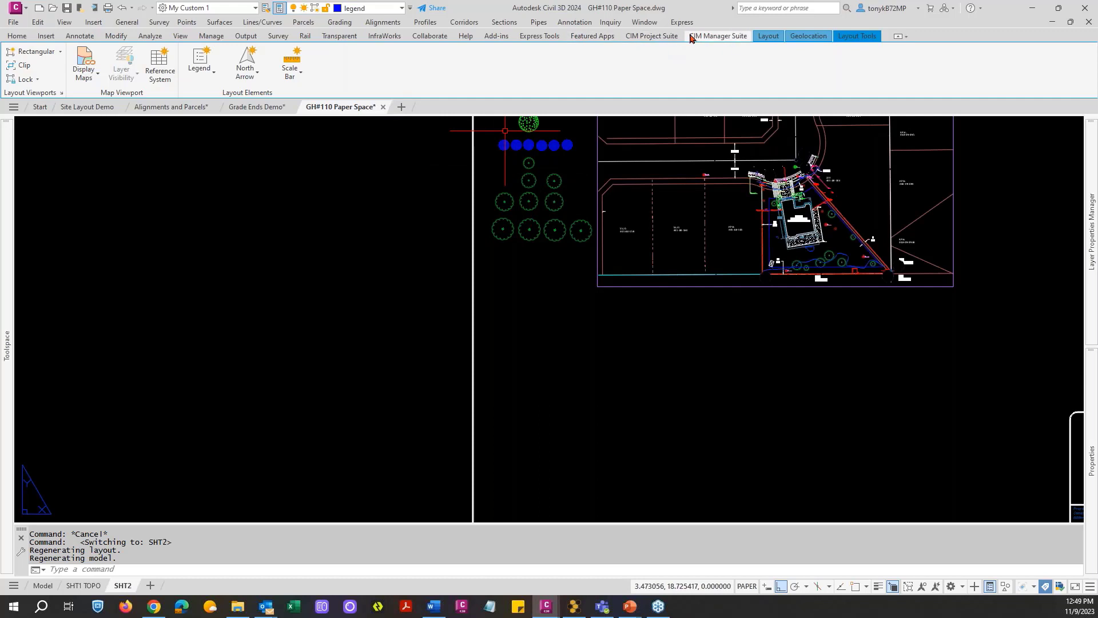
# Bring up the CIM Project Suite tools and switch to the Site Layout Demo drawing.
pyautogui.click(649, 36)
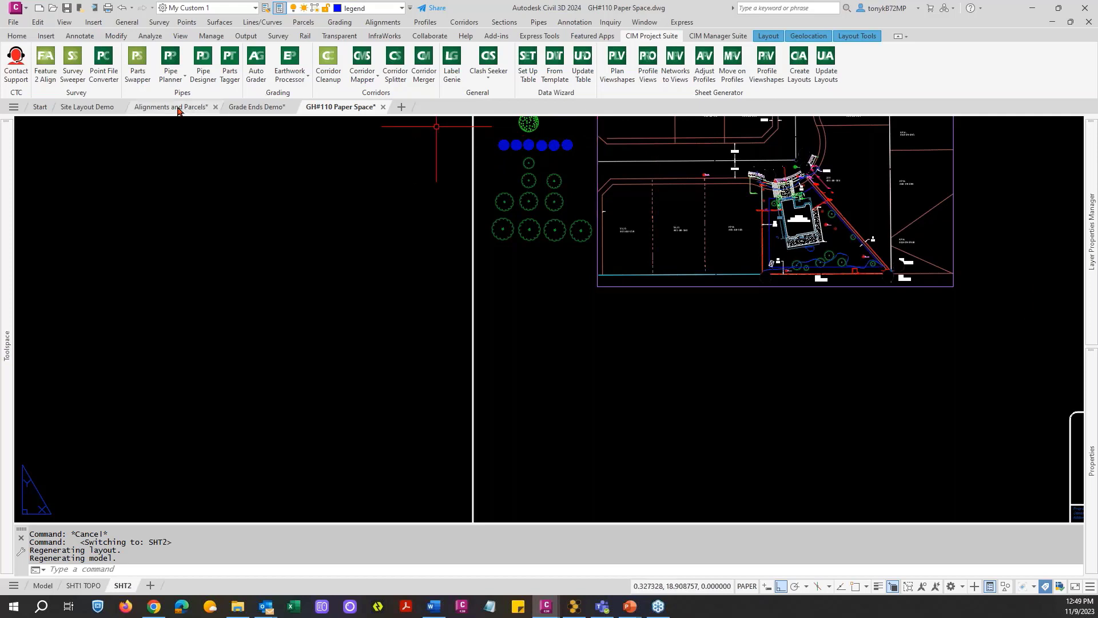
pyautogui.click(89, 109)
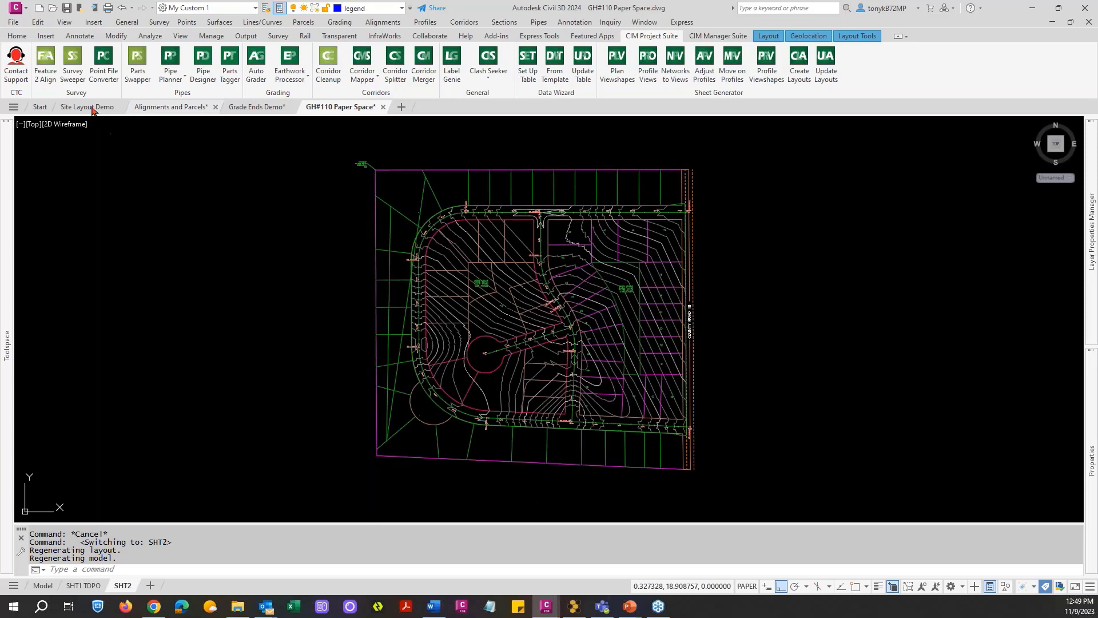
pyautogui.click(93, 108)
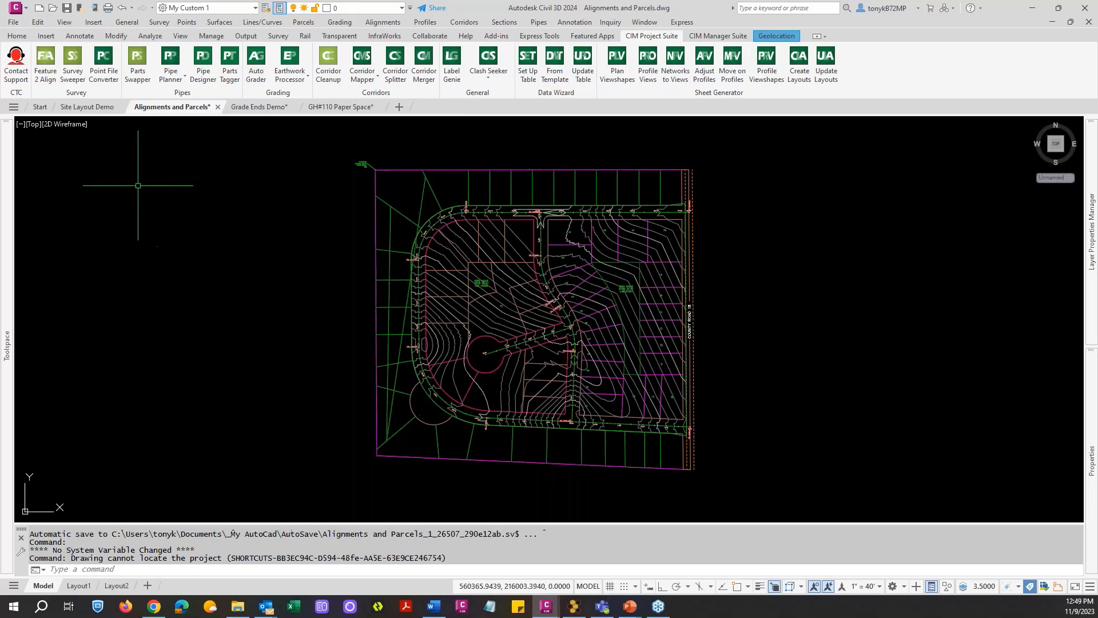
pyautogui.click(96, 110)
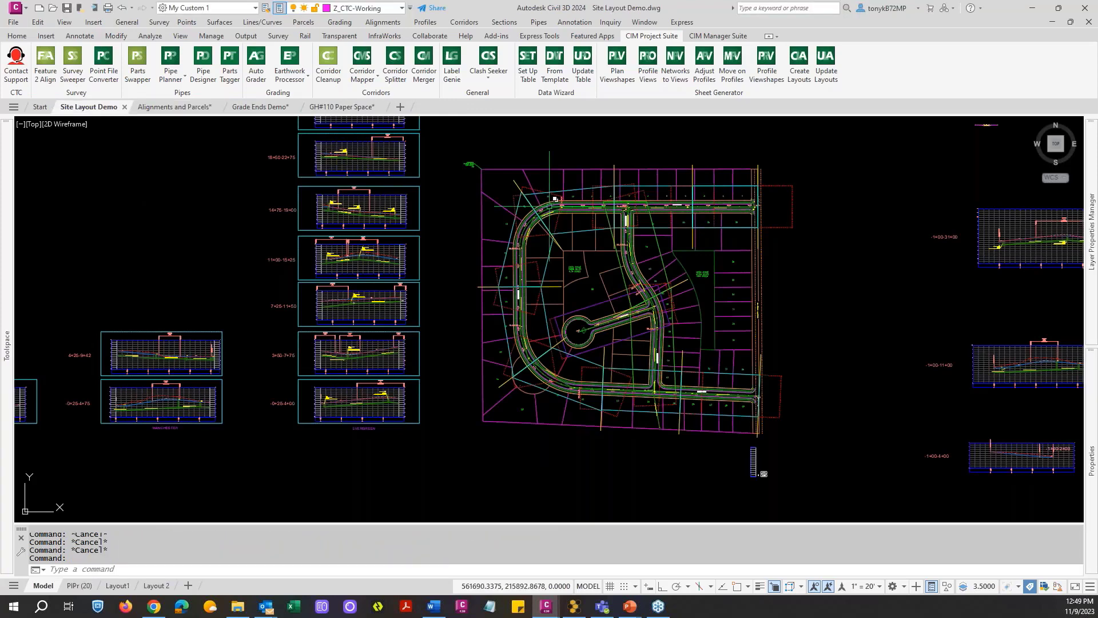
# Start Pipe Designer and select manhole MH 4 near Evergreen station 20+00 as the first network part.
pyautogui.scroll(2, 581, 206)
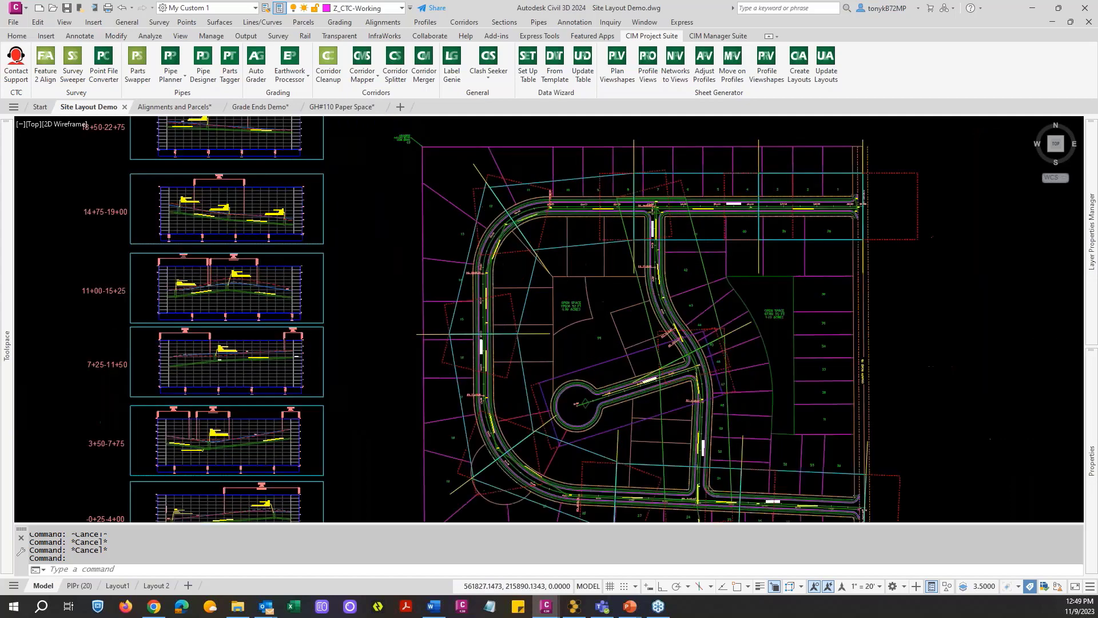
pyautogui.scroll(2, 583, 210)
pyautogui.scroll(2, 581, 211)
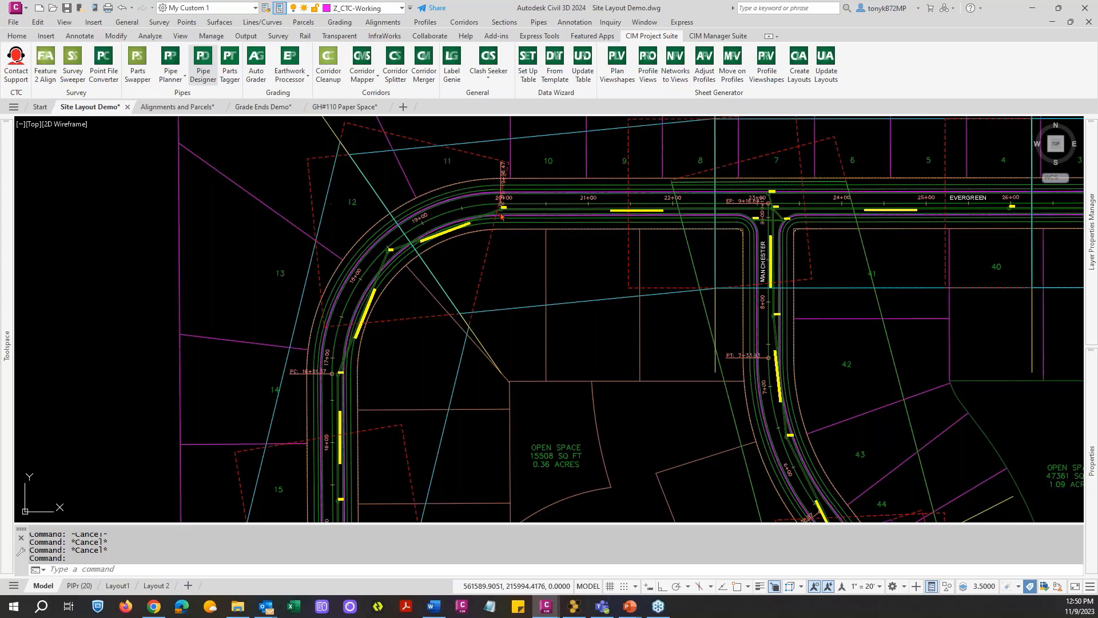
pyautogui.press('Return')
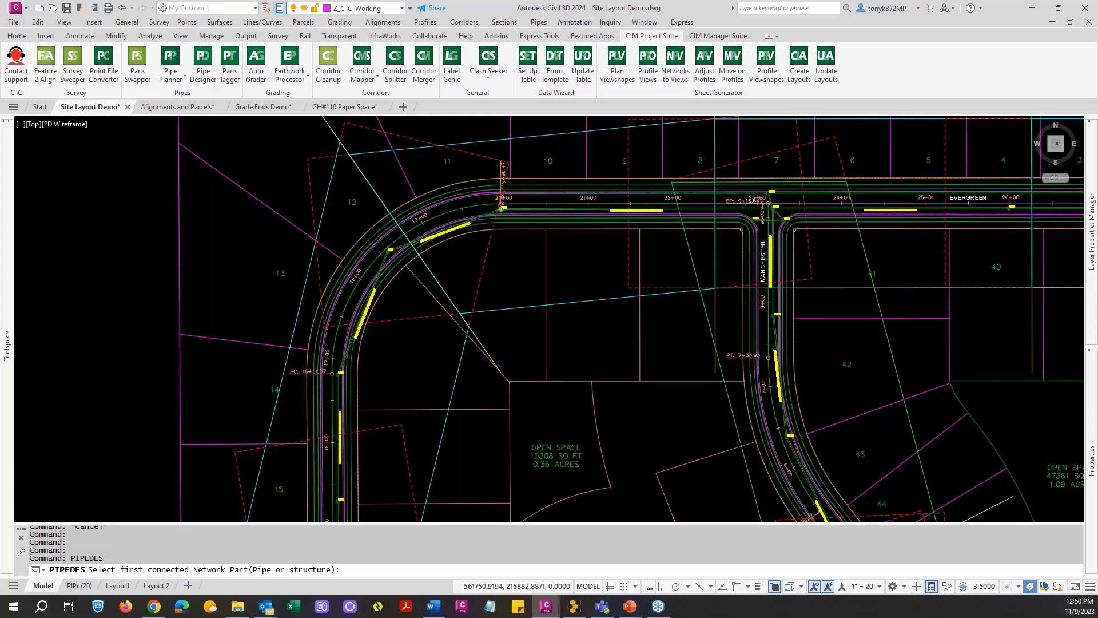
pyautogui.scroll(2, 504, 209)
pyautogui.scroll(2, 498, 208)
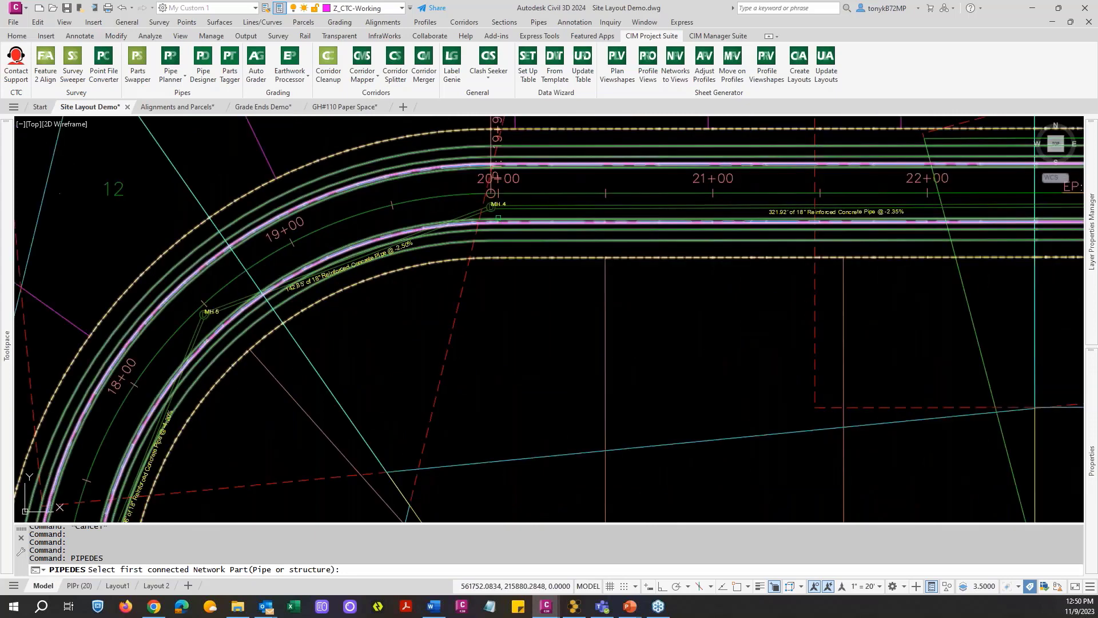
pyautogui.click(494, 209)
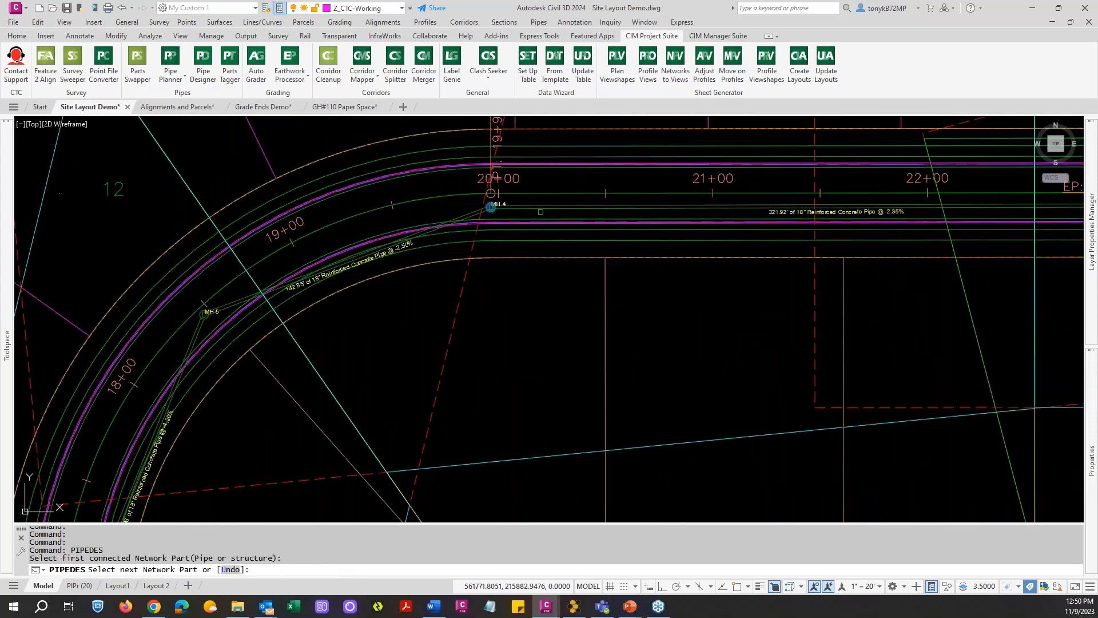
# End the network selection with only MH 4 and examine it in the Pipe Designer table.
pyautogui.scroll(-2, 545, 213)
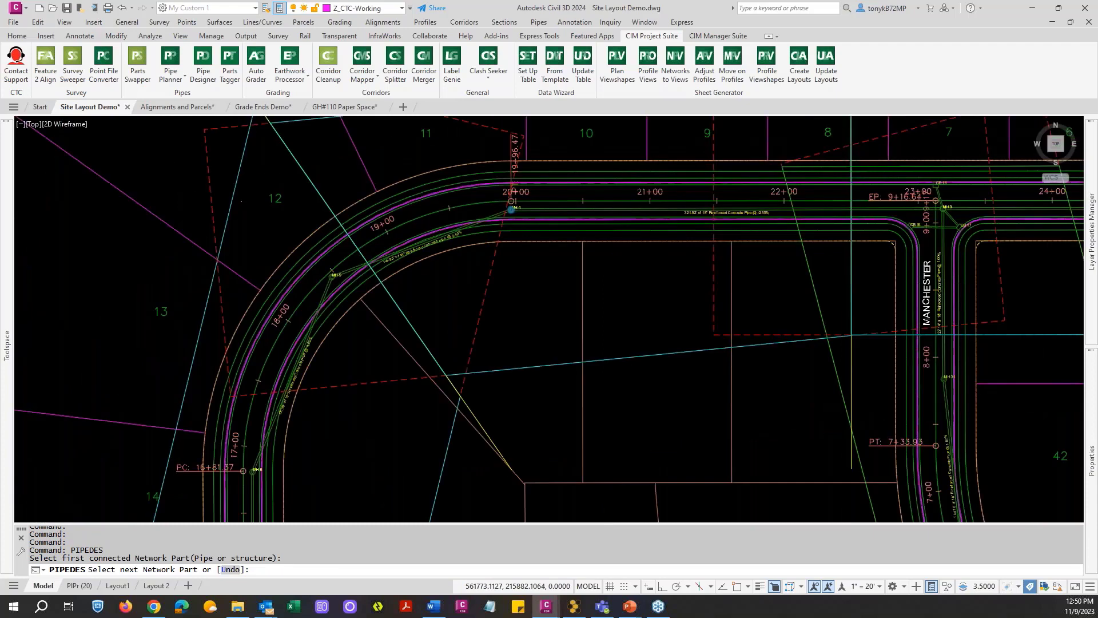
pyautogui.scroll(-2, 510, 209)
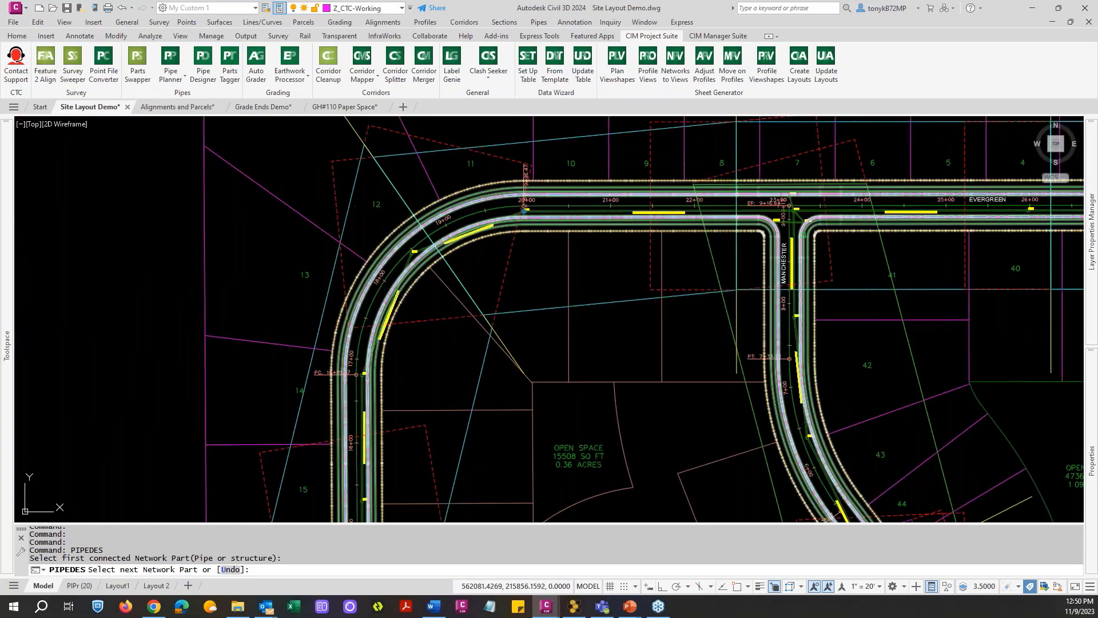
pyautogui.scroll(2, 863, 223)
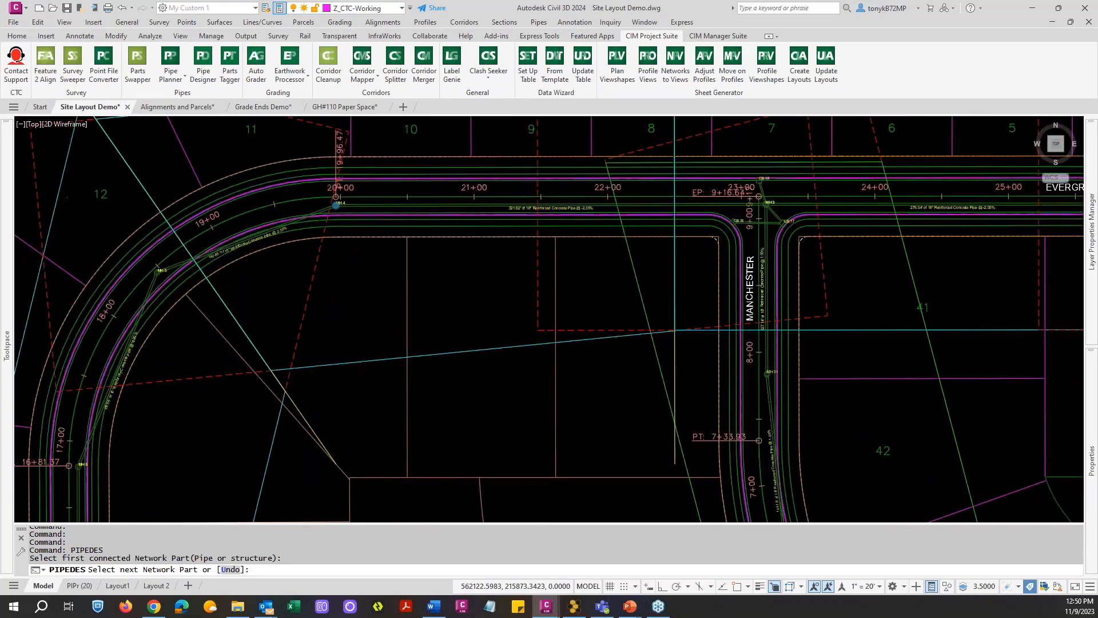
pyautogui.scroll(2, 915, 226)
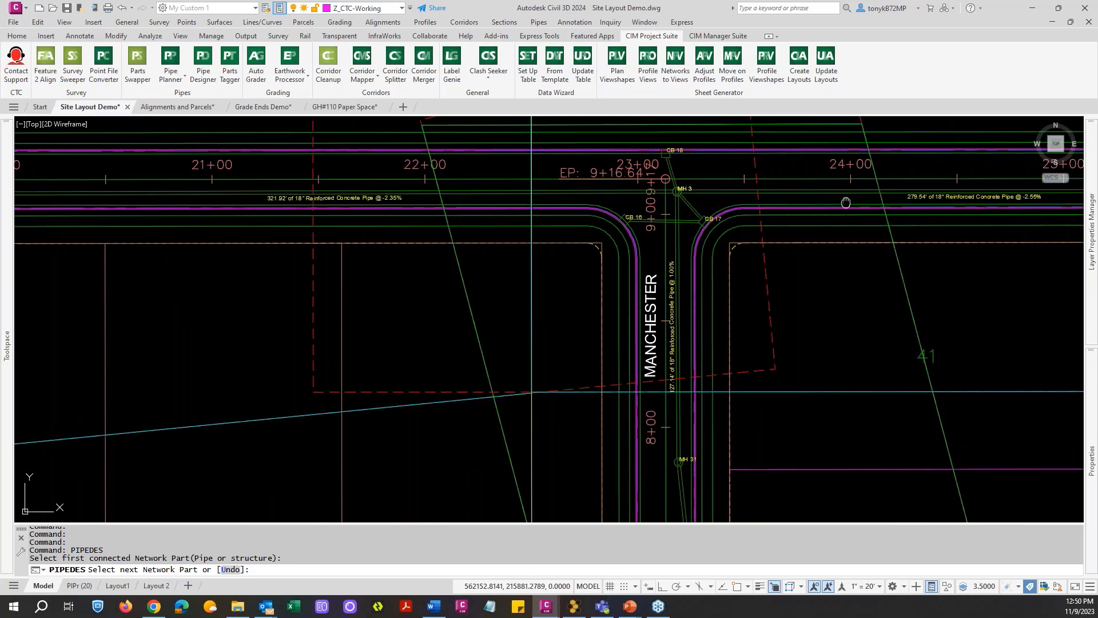
pyautogui.moveTo(845, 203)
pyautogui.mouseDown(button='middle')
pyautogui.moveTo(607, 252)
pyautogui.moveTo(661, 191)
pyautogui.moveTo(475, 181)
pyautogui.mouseUp(button='middle')
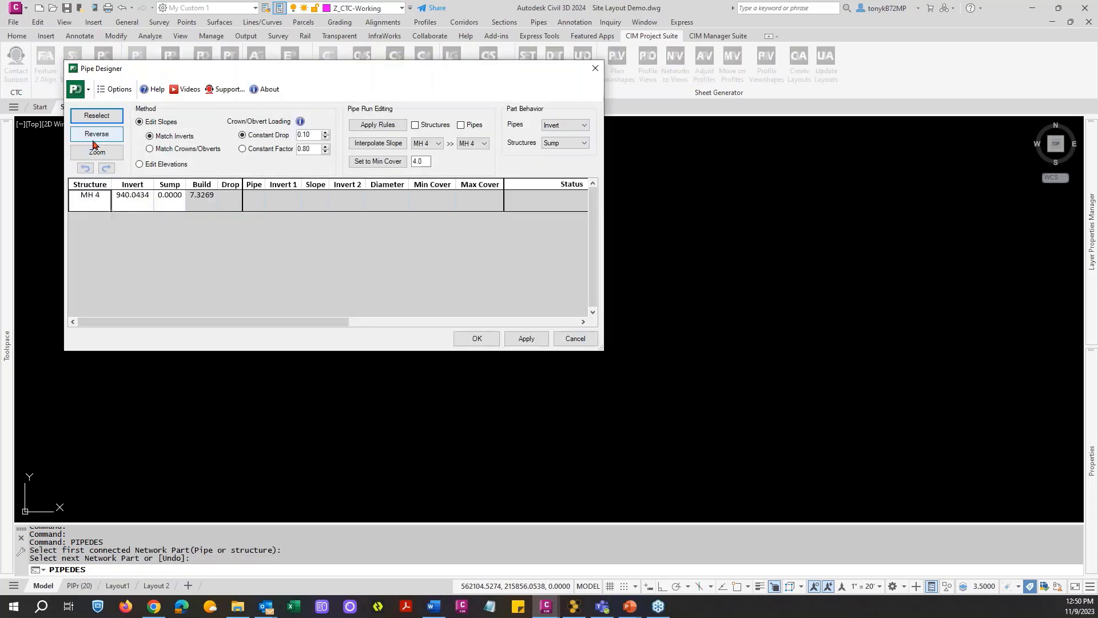
pyautogui.moveTo(178, 73); pyautogui.dragTo(460, 179)
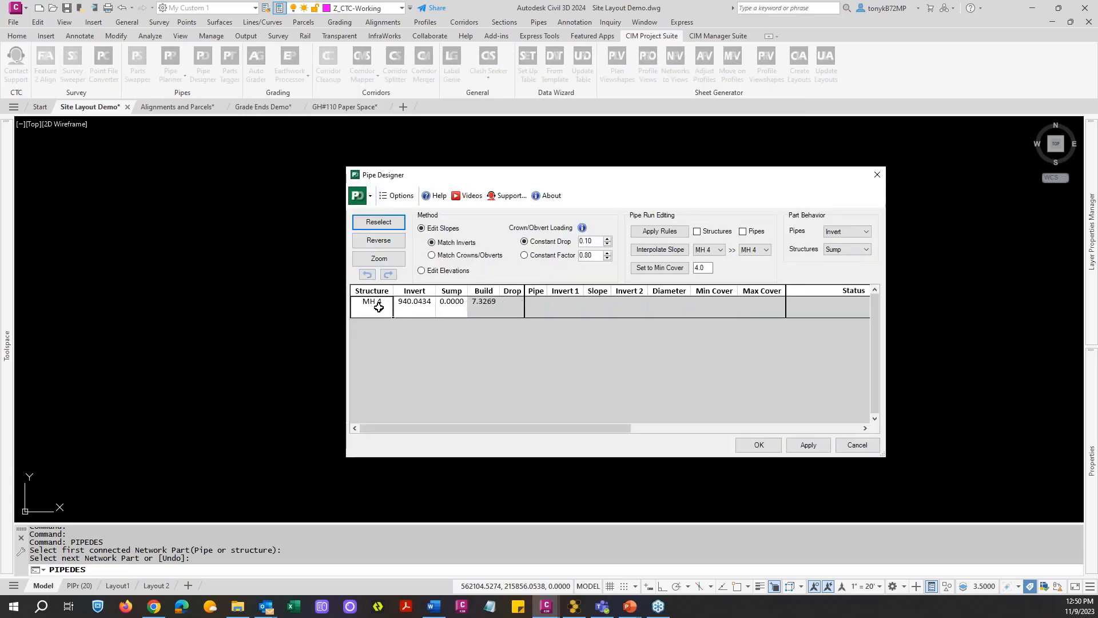
# Try reversing the run and reselecting its network parts, and leave Pipe Designer without applying changes.
pyautogui.click(375, 242)
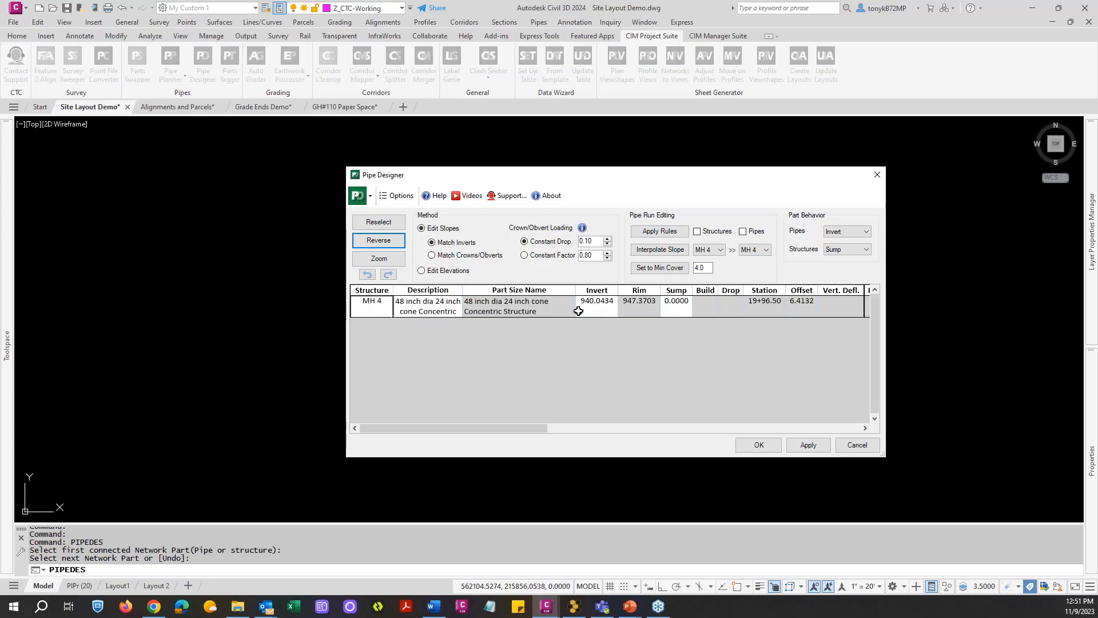
pyautogui.click(369, 226)
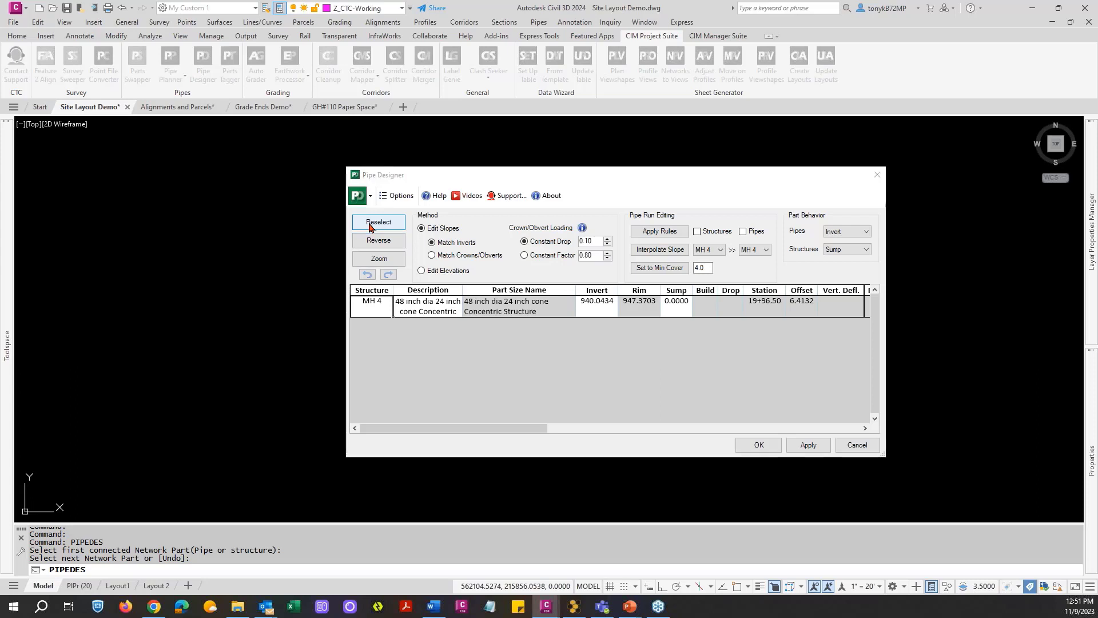
pyautogui.press('Escape')
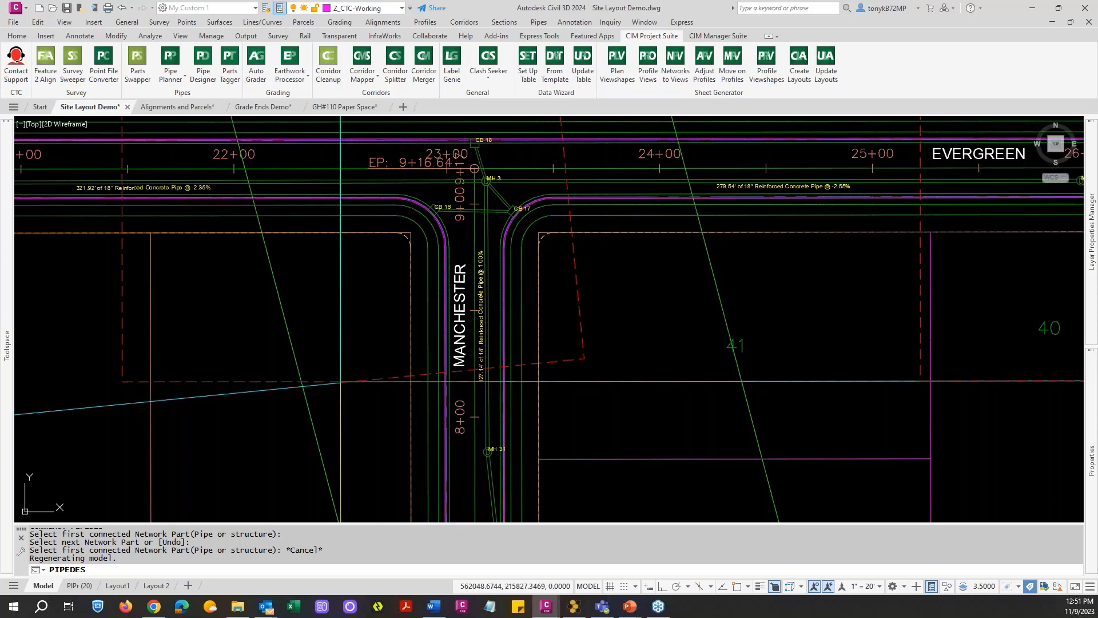
pyautogui.press('Escape')
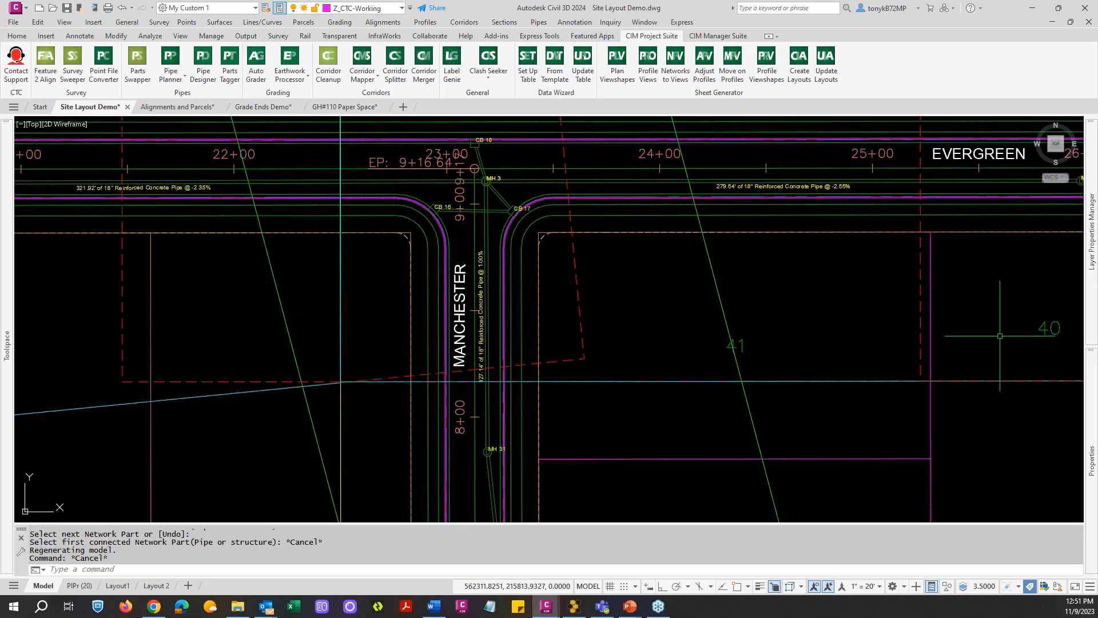
# Start Corridor Mapper's Layers from Subassemblies command and cancel it without selecting any assemblies.
pyautogui.scroll(-2, 886, 320)
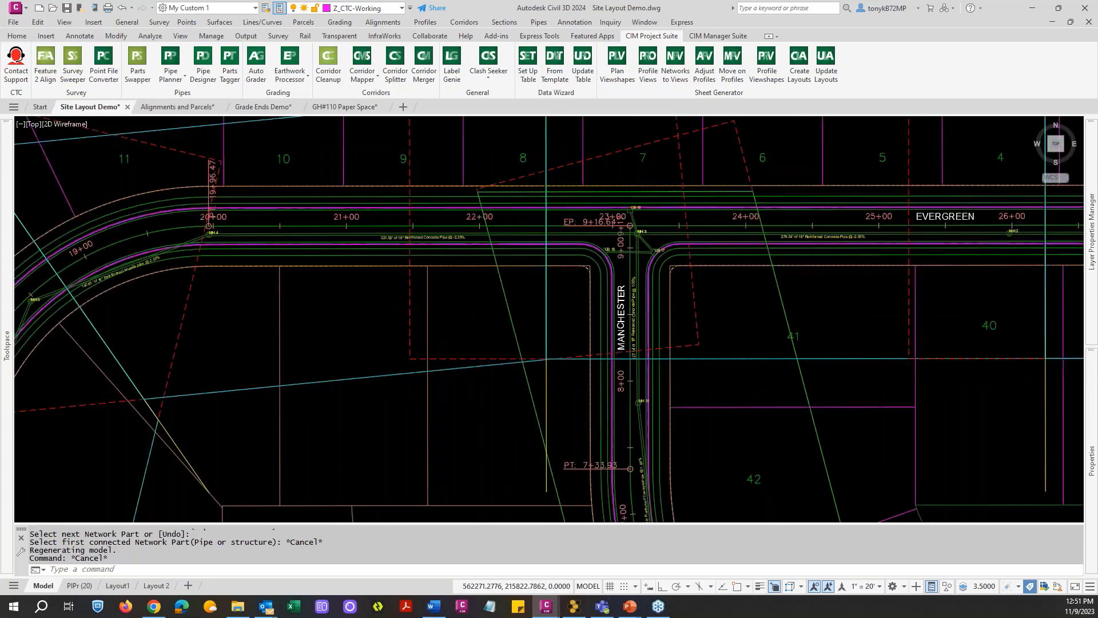
pyautogui.scroll(-1, 852, 332)
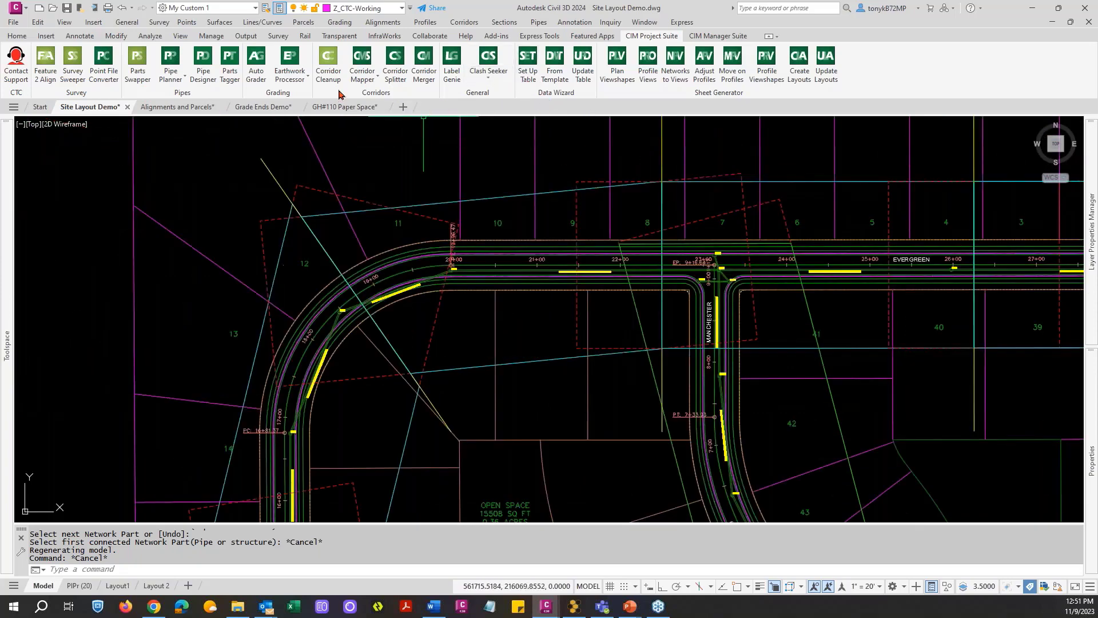
pyautogui.click(375, 81)
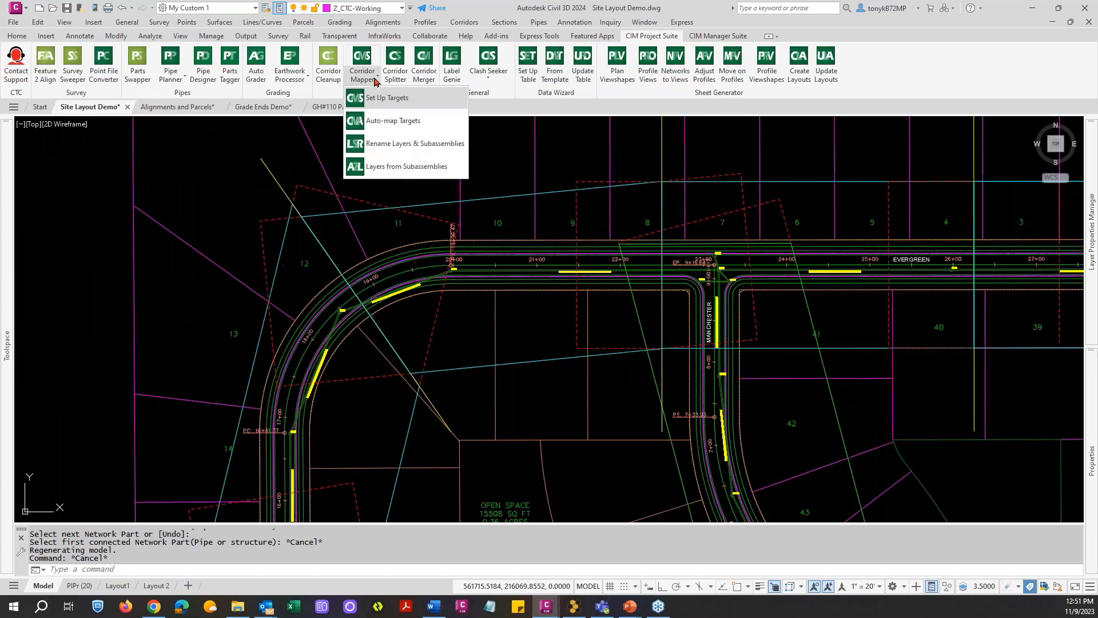
pyautogui.click(404, 171)
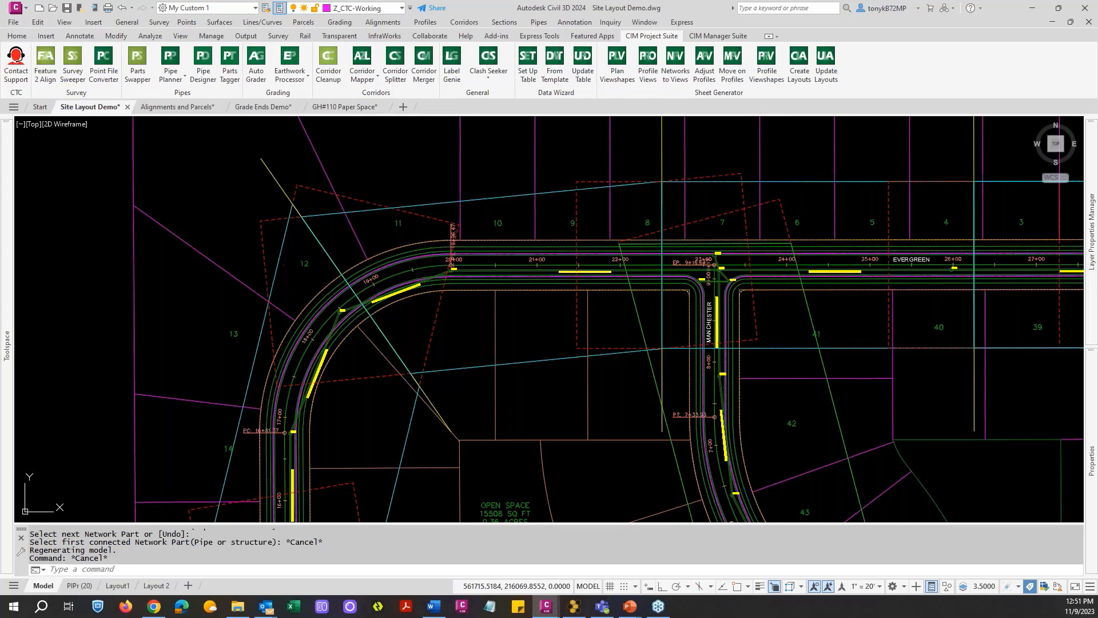
pyautogui.click(362, 57)
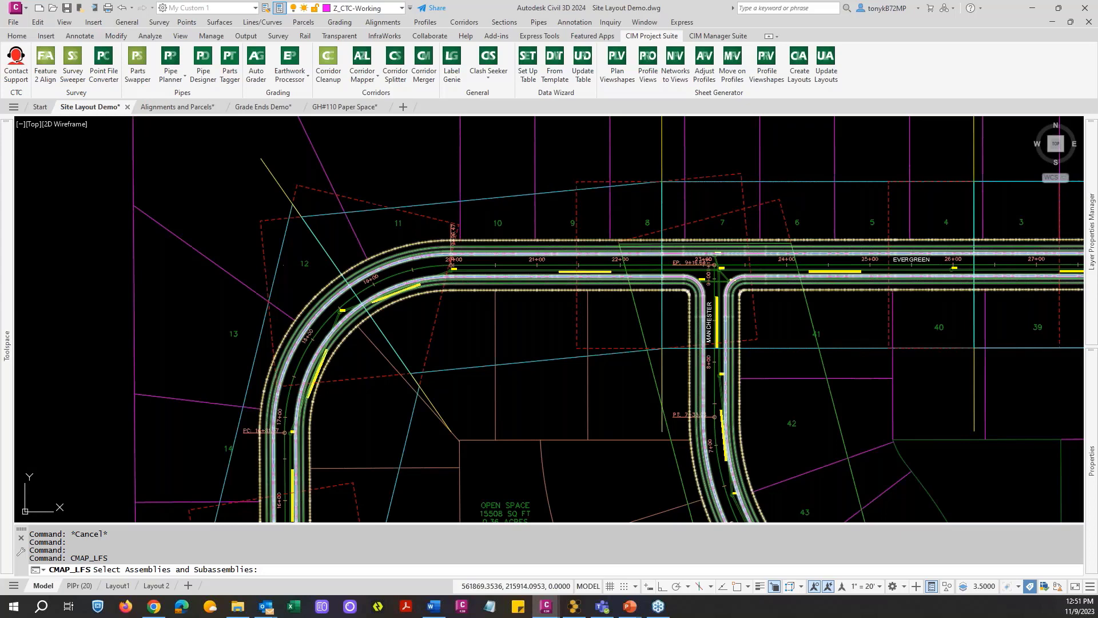
pyautogui.press('Escape')
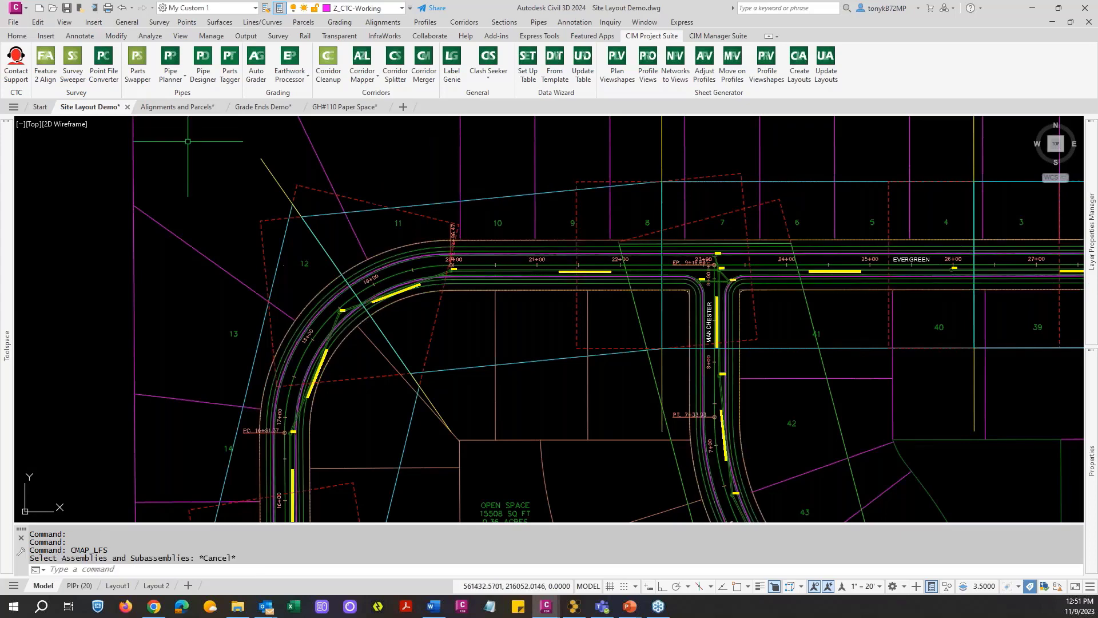
pyautogui.press('Escape')
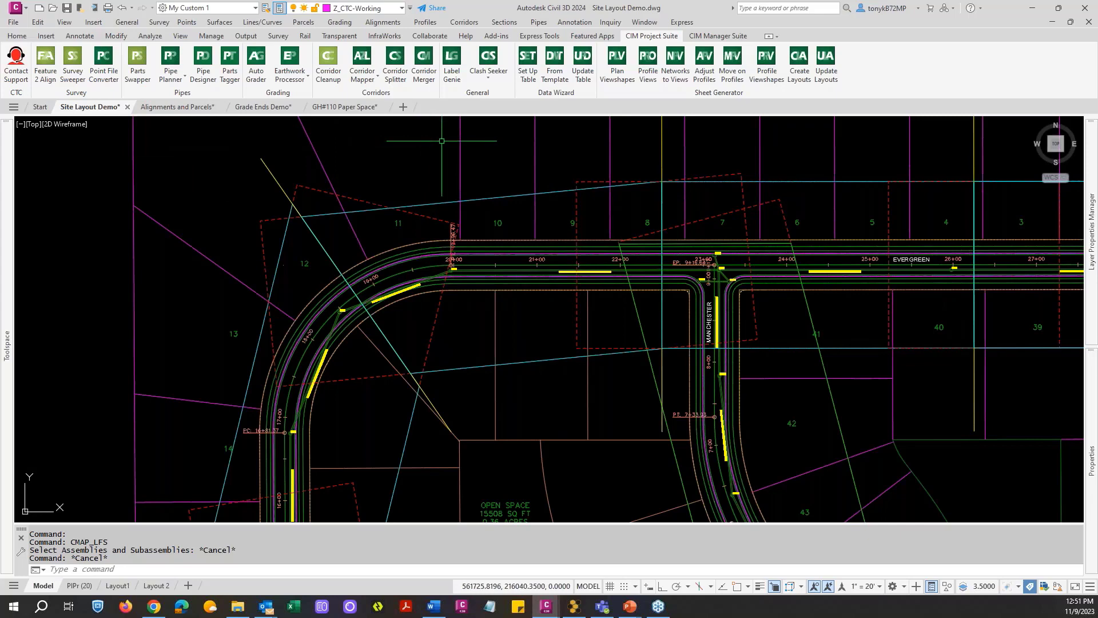
# Switch to the CIM Manager Suite tools.
pyautogui.click(699, 38)
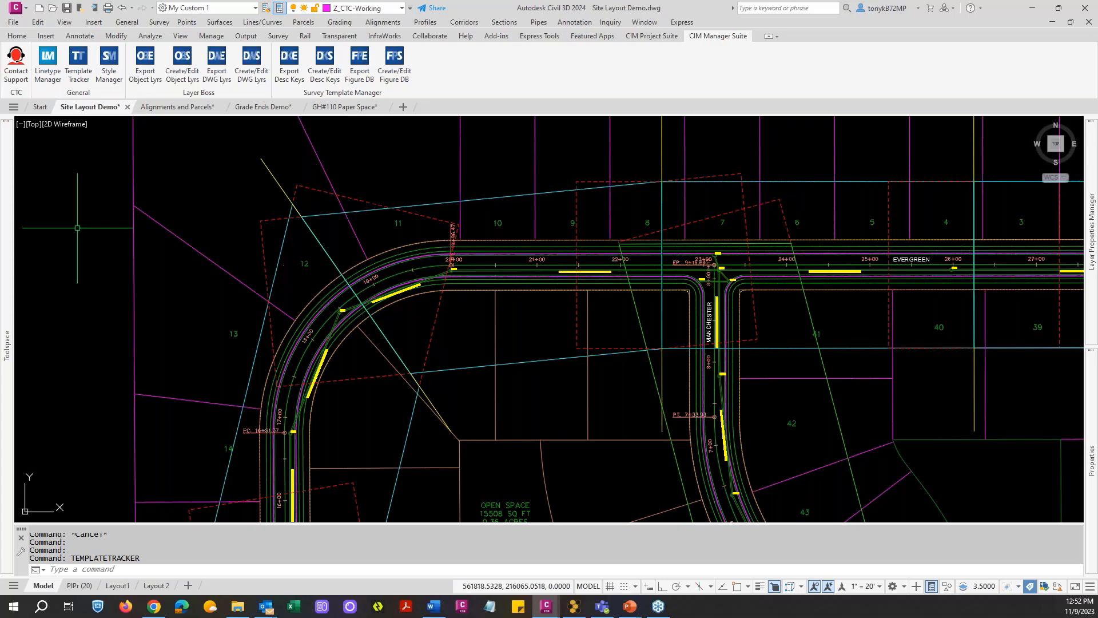
# Try to bring the off-screen Template Tracker window back into view.
pyautogui.hotkey('alt', 'space')
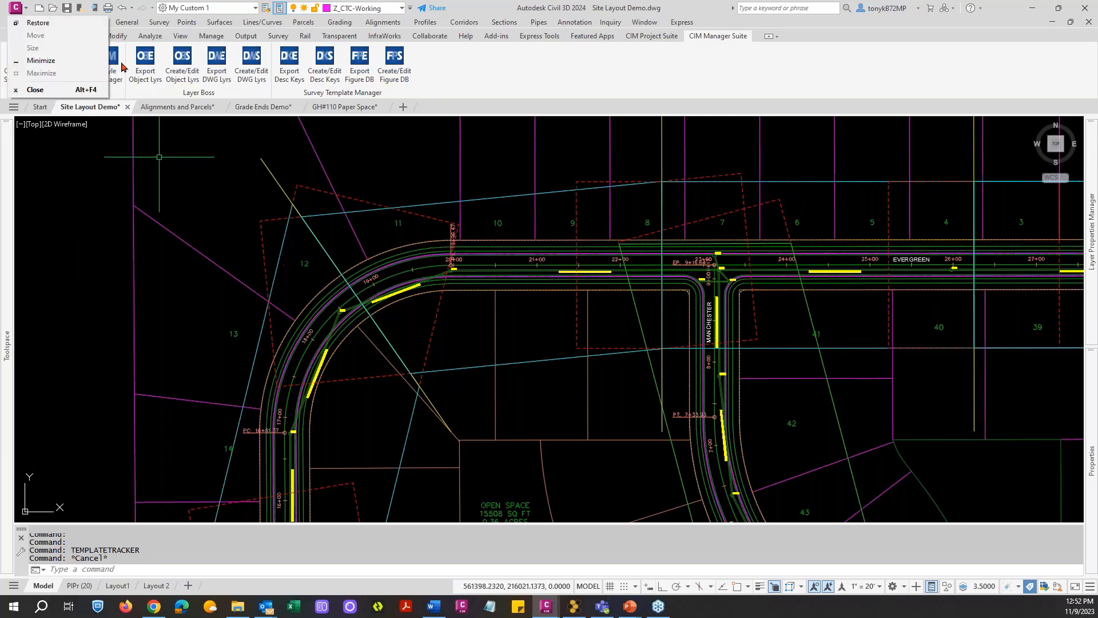
pyautogui.press('Escape')
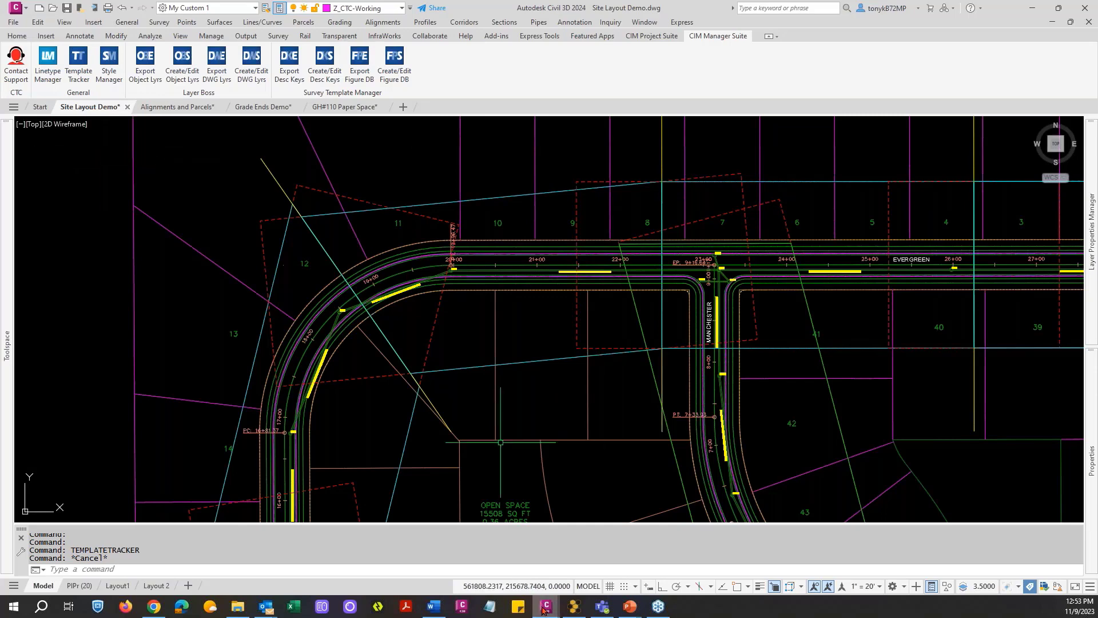
pyautogui.moveTo(545, 607)
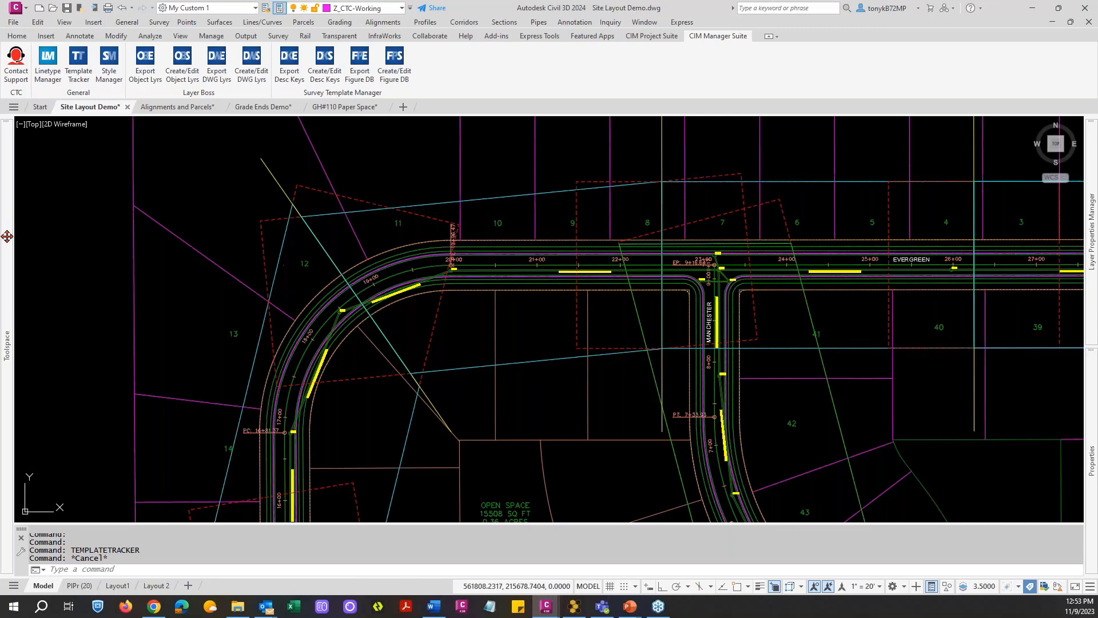
pyautogui.moveTo(10, 271)
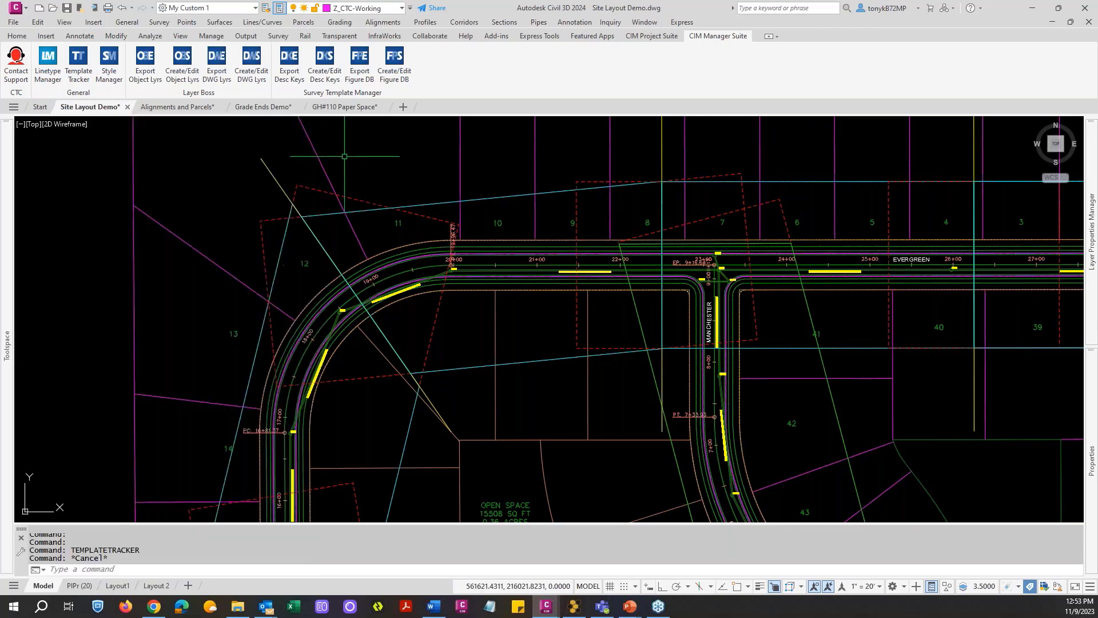
pyautogui.press('Escape')
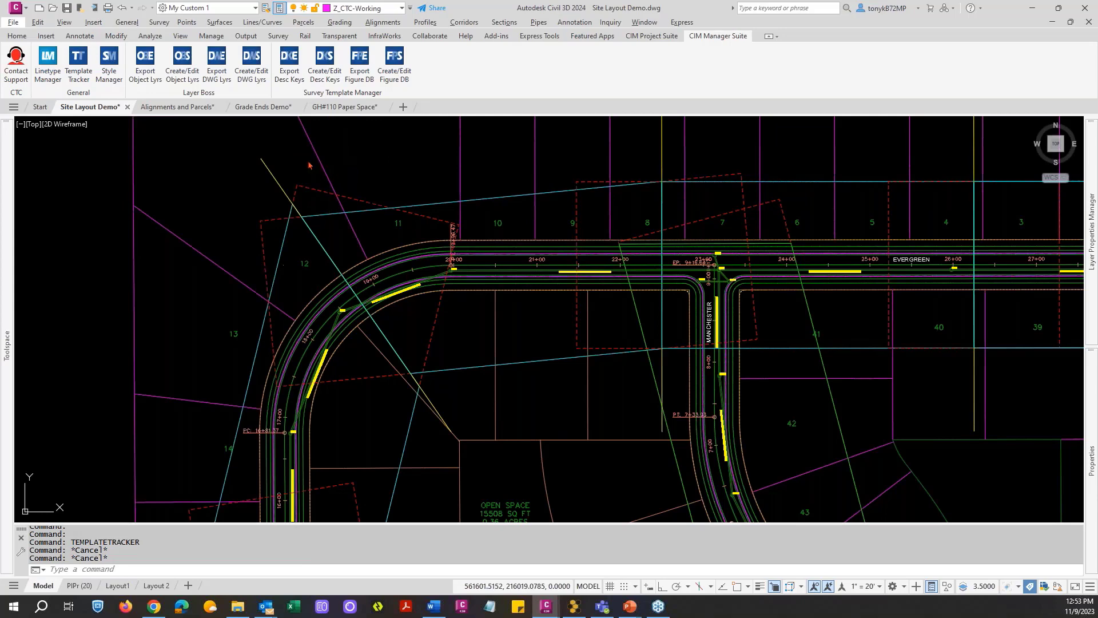
pyautogui.hotkey('alt', 'space')
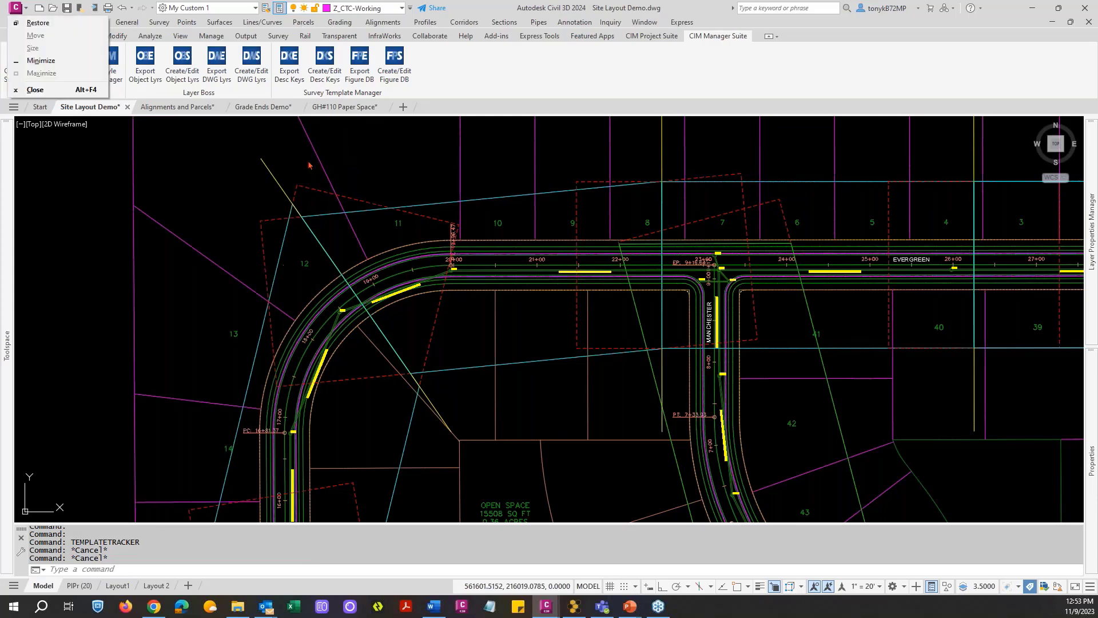
pyautogui.click(83, 182)
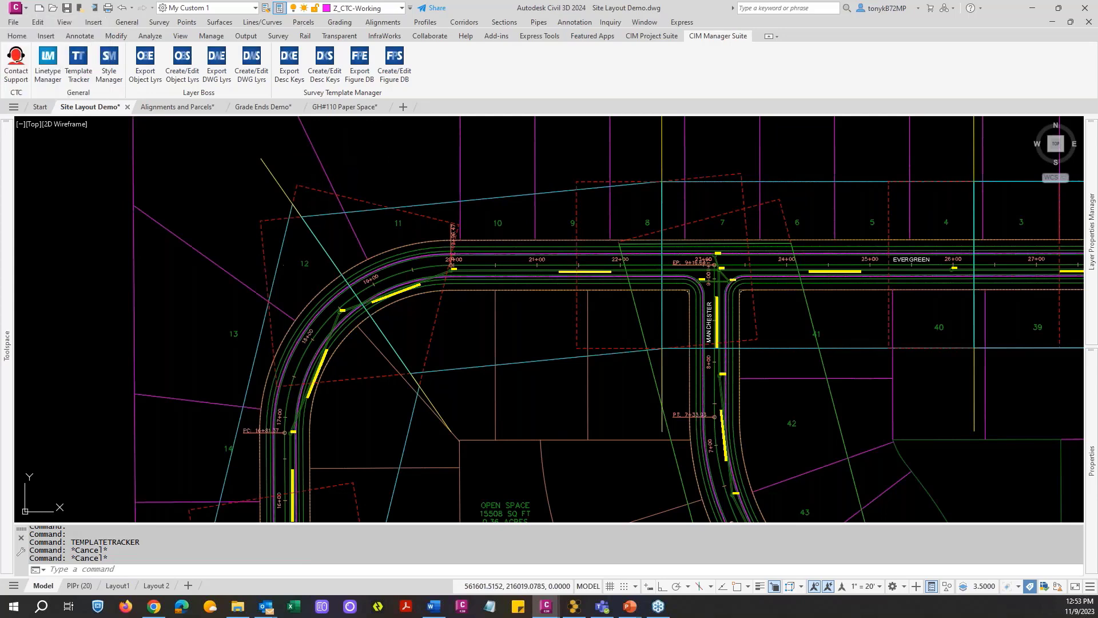
pyautogui.click(86, 175)
pyautogui.press('Escape')
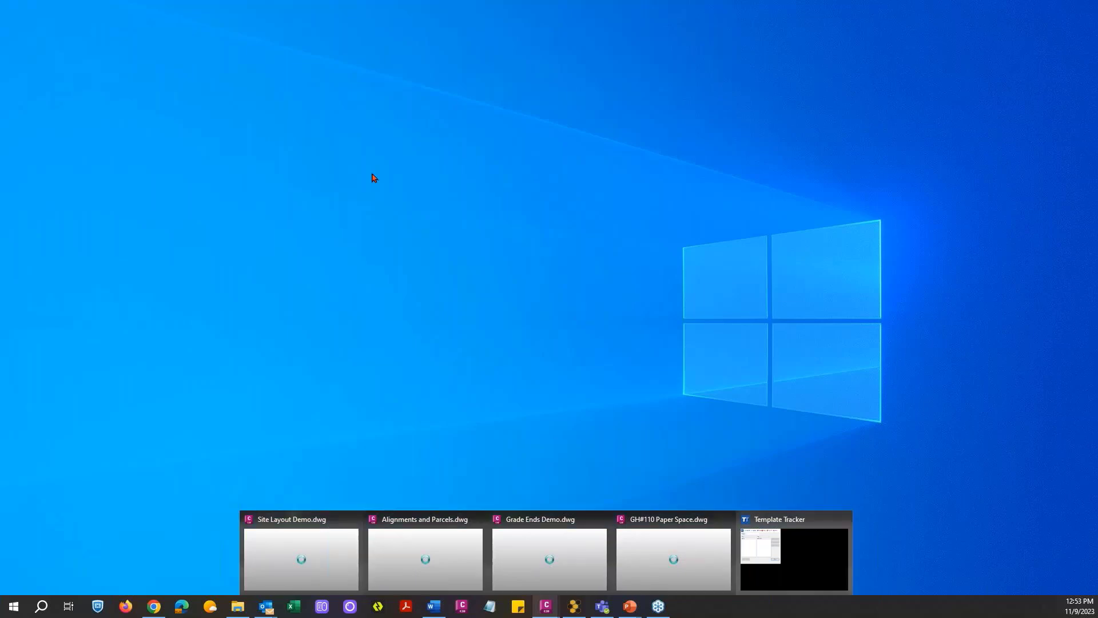
pyautogui.click(372, 178)
# Start Template Tracker again, bring its window to the front and reposition it over the drawing.
pyautogui.click(79, 61)
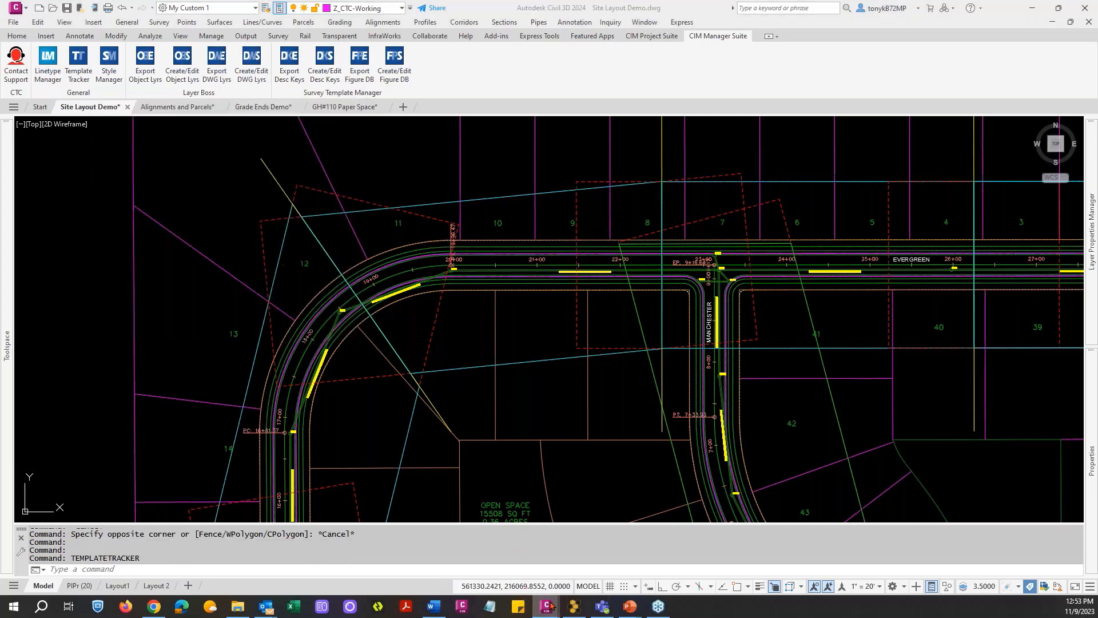
pyautogui.moveTo(551, 605)
pyautogui.click(761, 543)
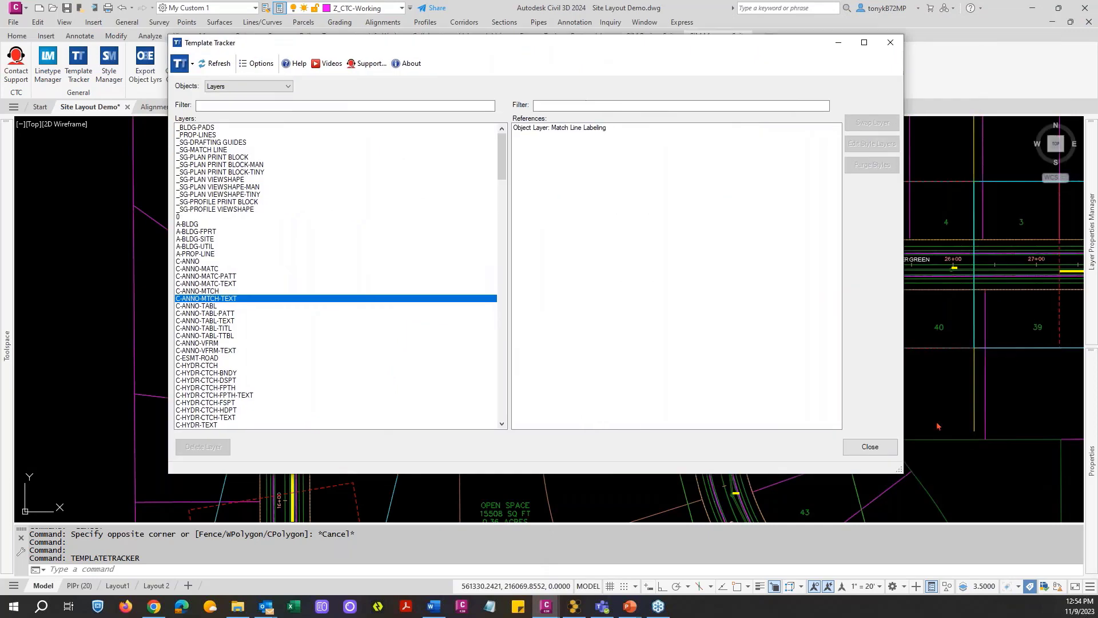
pyautogui.moveTo(901, 472); pyautogui.dragTo(873, 470)
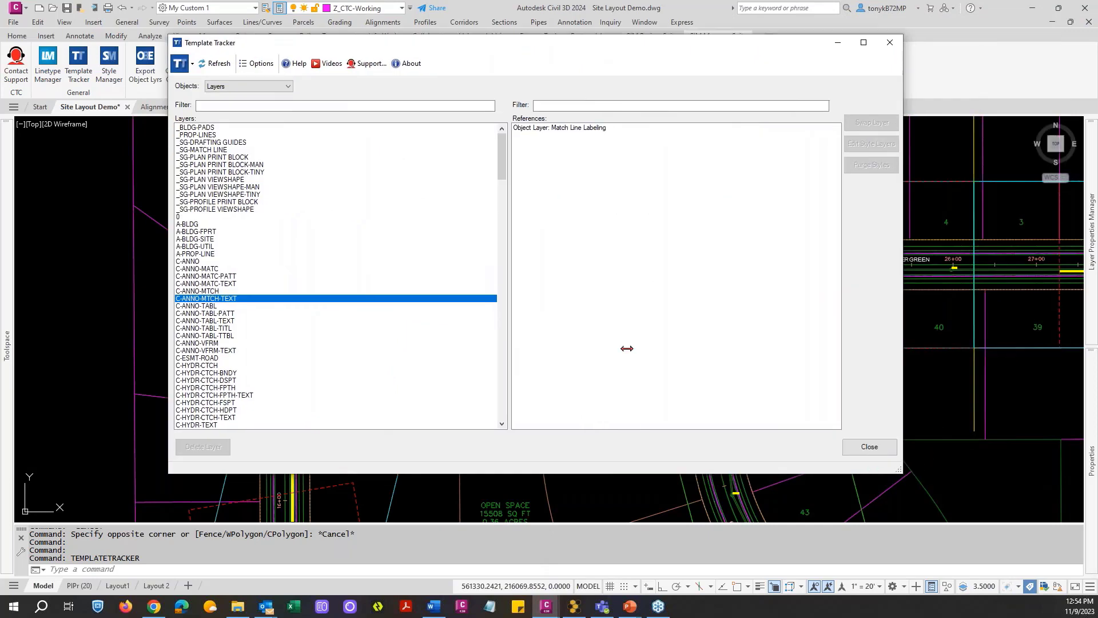
pyautogui.moveTo(360, 46); pyautogui.dragTo(456, 50)
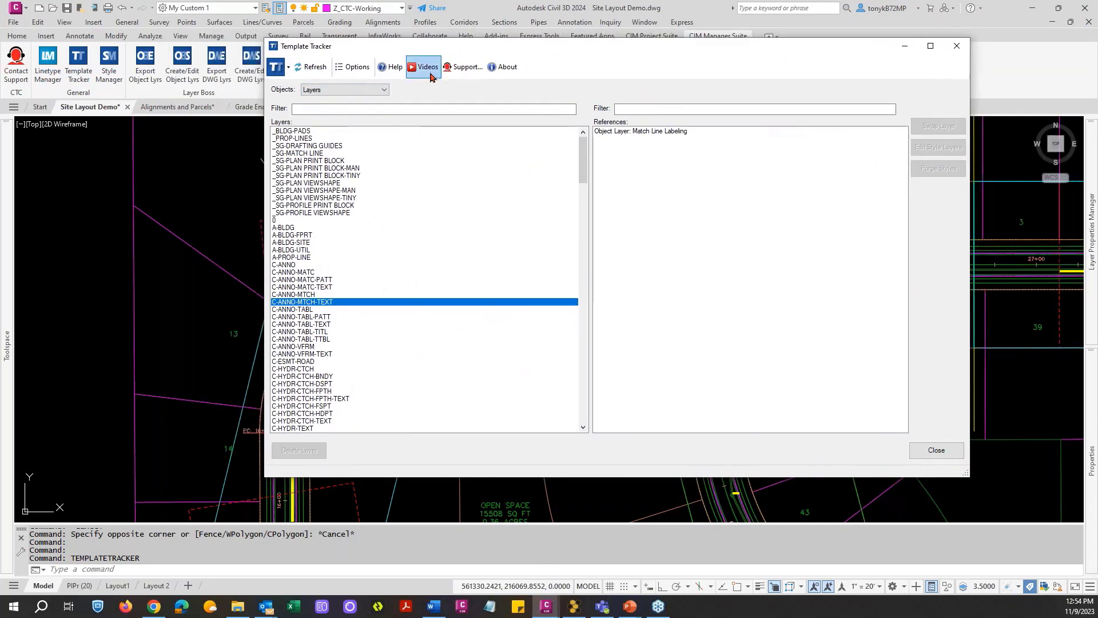
# Look through the object types and examine the references of layers _SG-PLAN PRINT BLOCK-MAN and _SG-PLAN VIEWSHAPE-TINY.
pyautogui.click(384, 91)
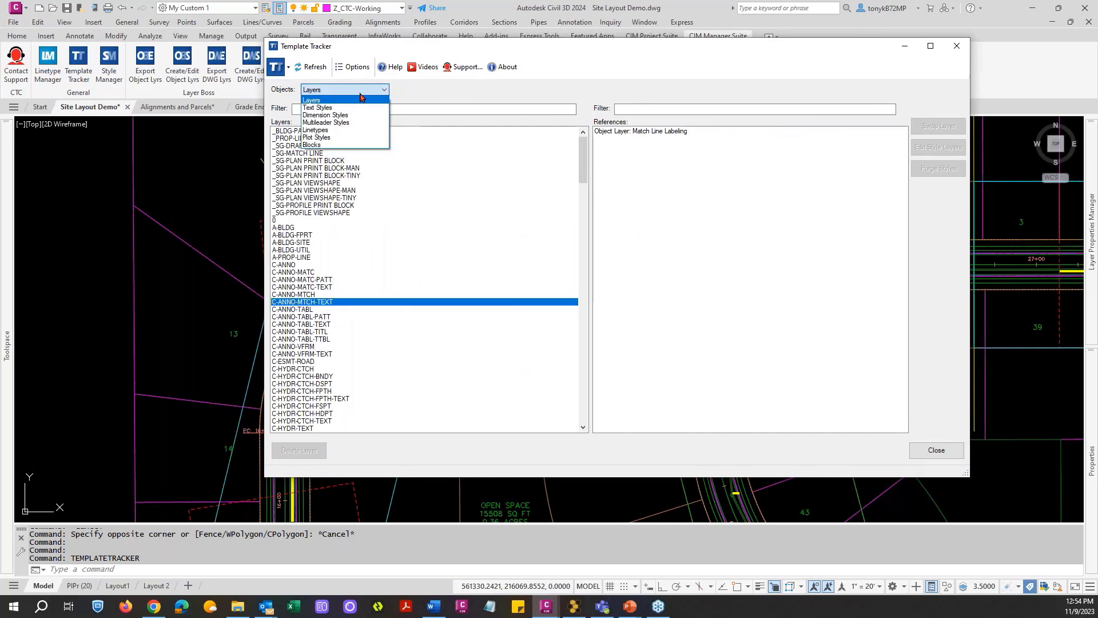
pyautogui.click(322, 109)
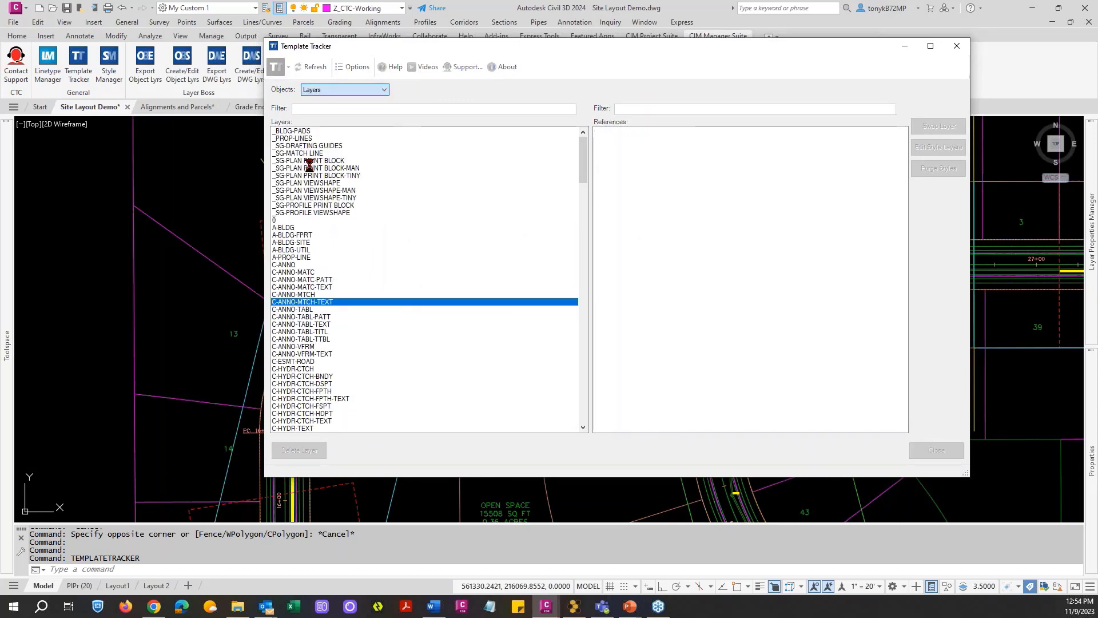
pyautogui.click(308, 170)
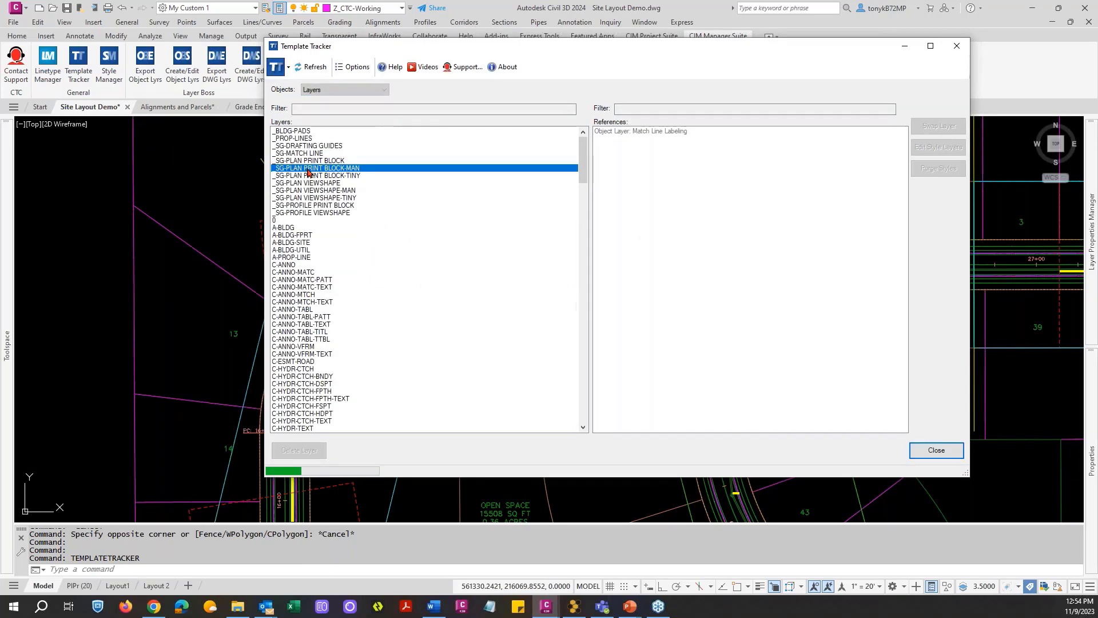
pyautogui.click(319, 198)
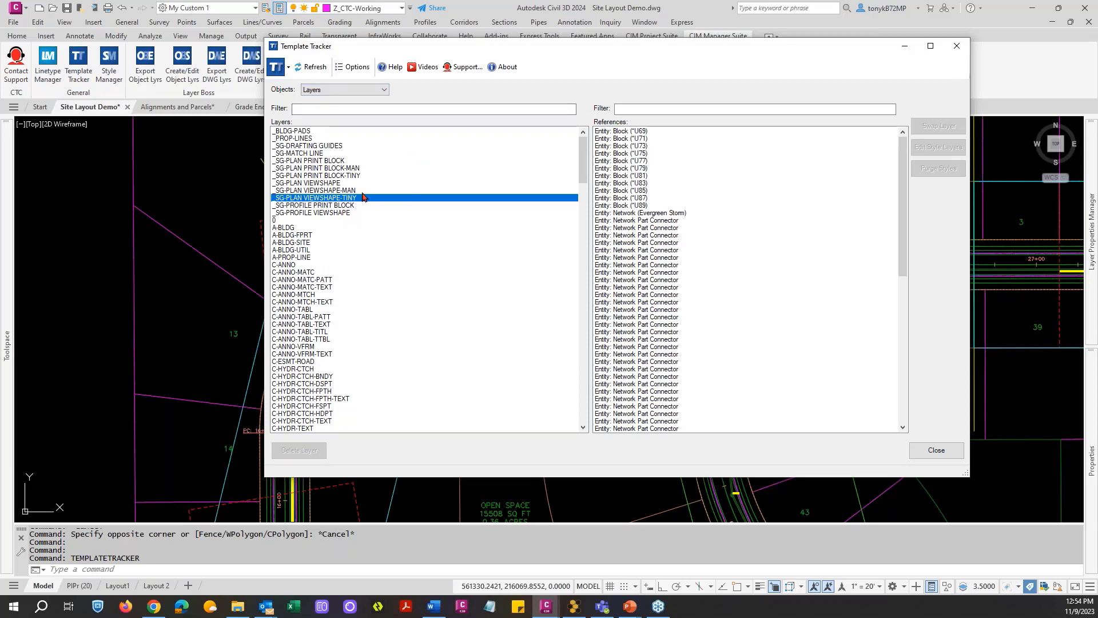
# List the drawing's text styles, examine the references of SIMPLEX and close Template Tracker without changes.
pyautogui.click(383, 90)
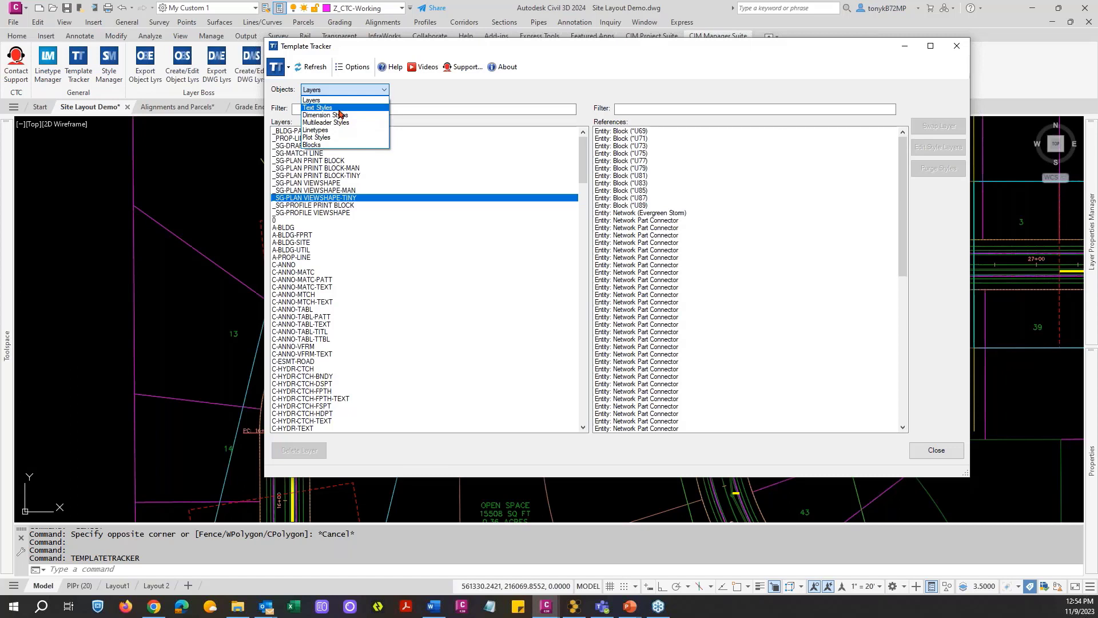
pyautogui.click(340, 108)
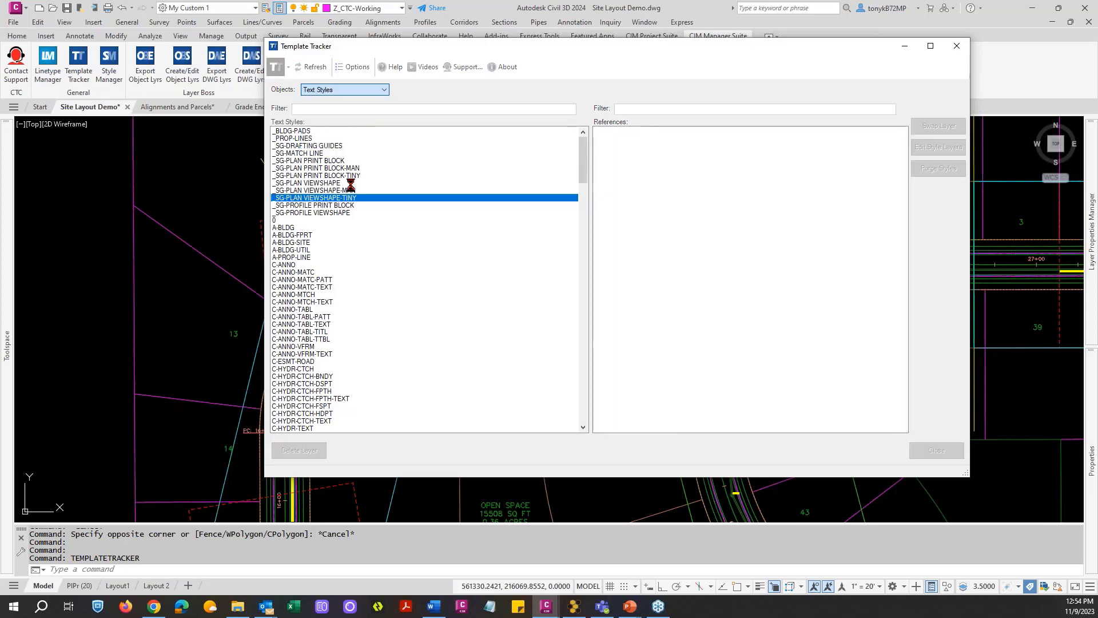
pyautogui.click(284, 162)
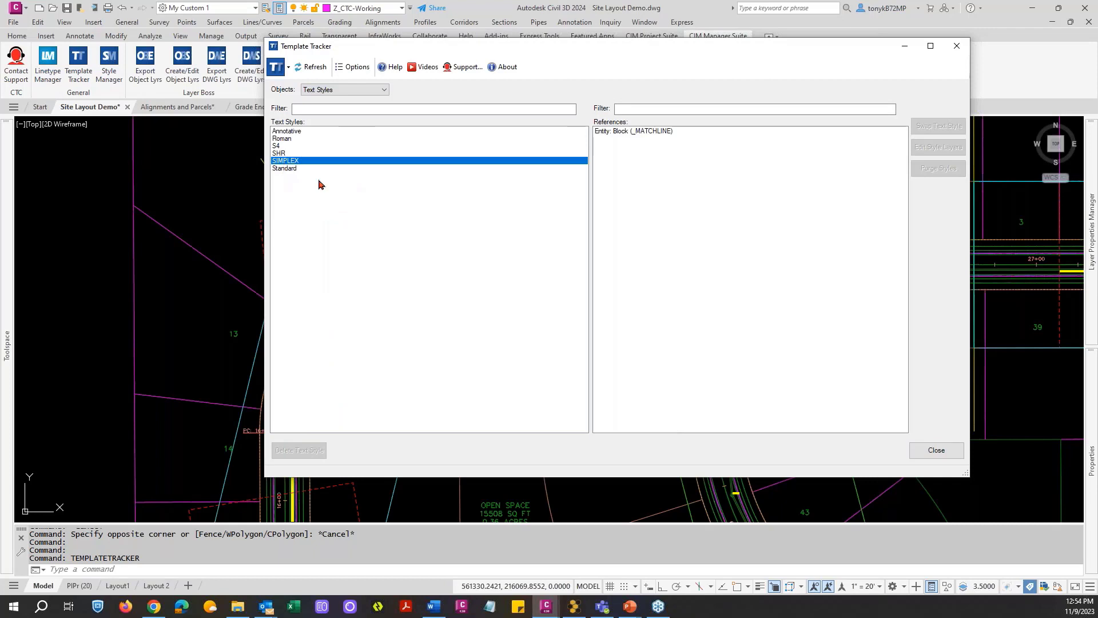
pyautogui.click(955, 50)
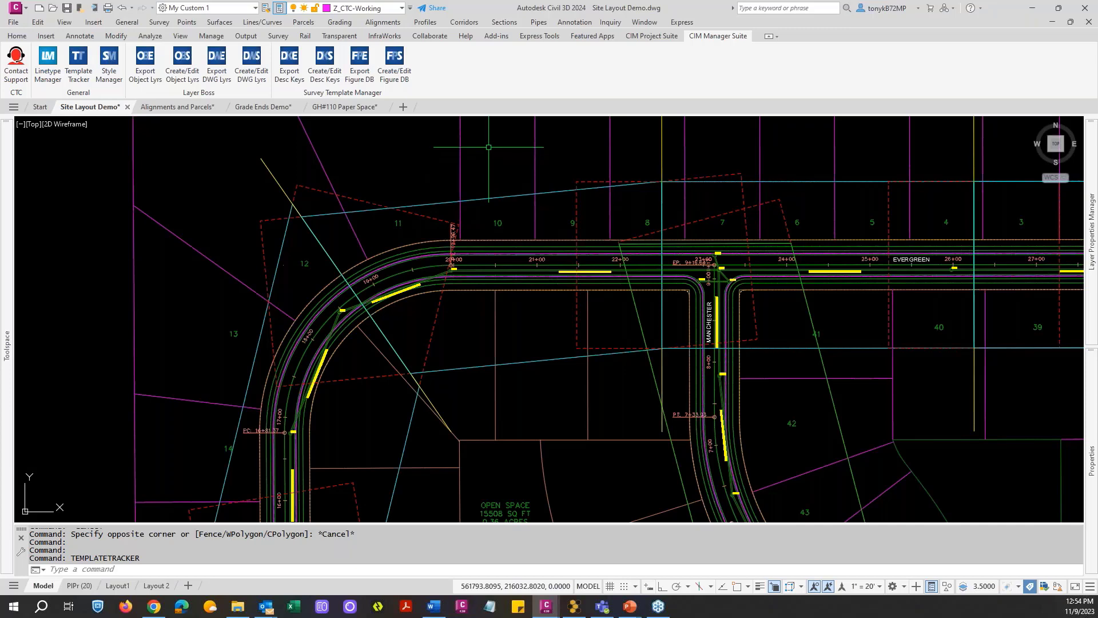
# Start Style Manager, move its window fully into view and list all Alignment styles.
pyautogui.click(108, 59)
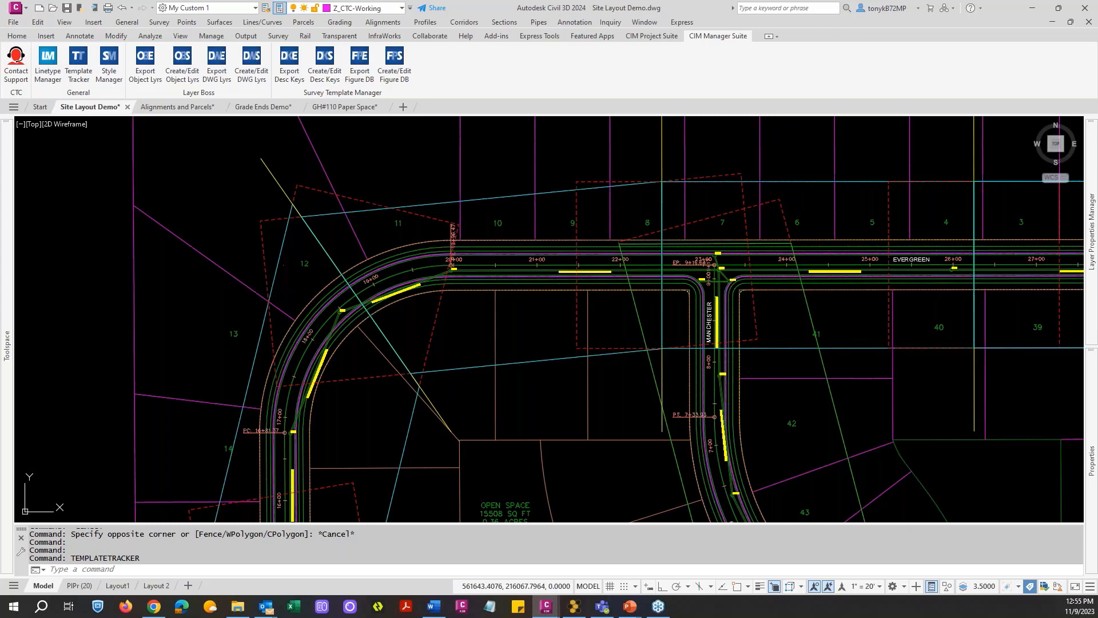
pyautogui.click(109, 64)
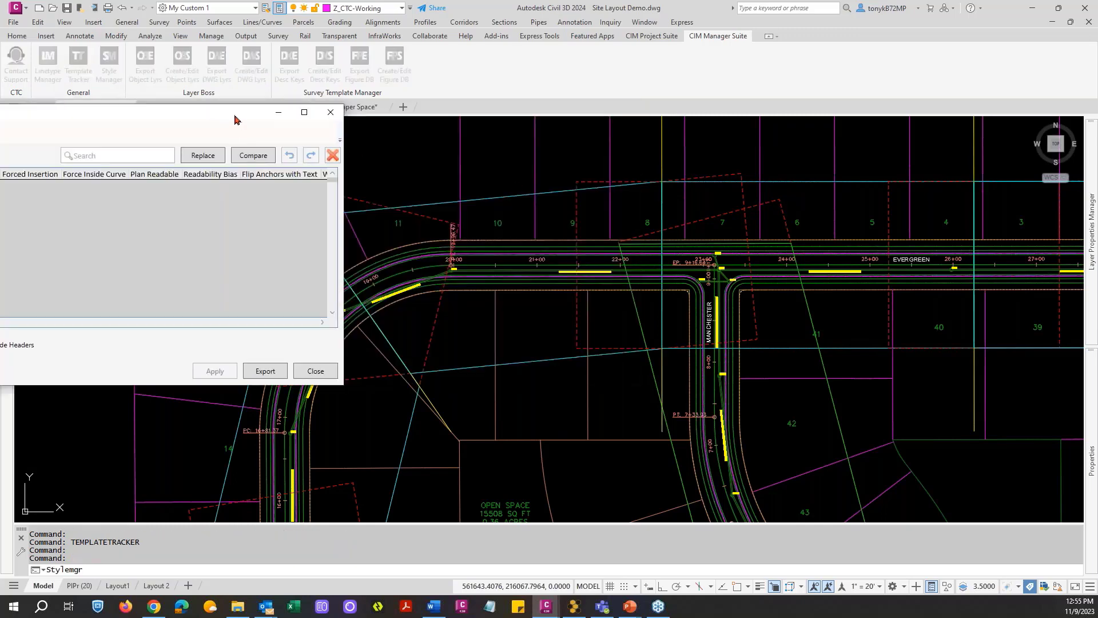
pyautogui.moveTo(235, 119); pyautogui.dragTo(779, 97)
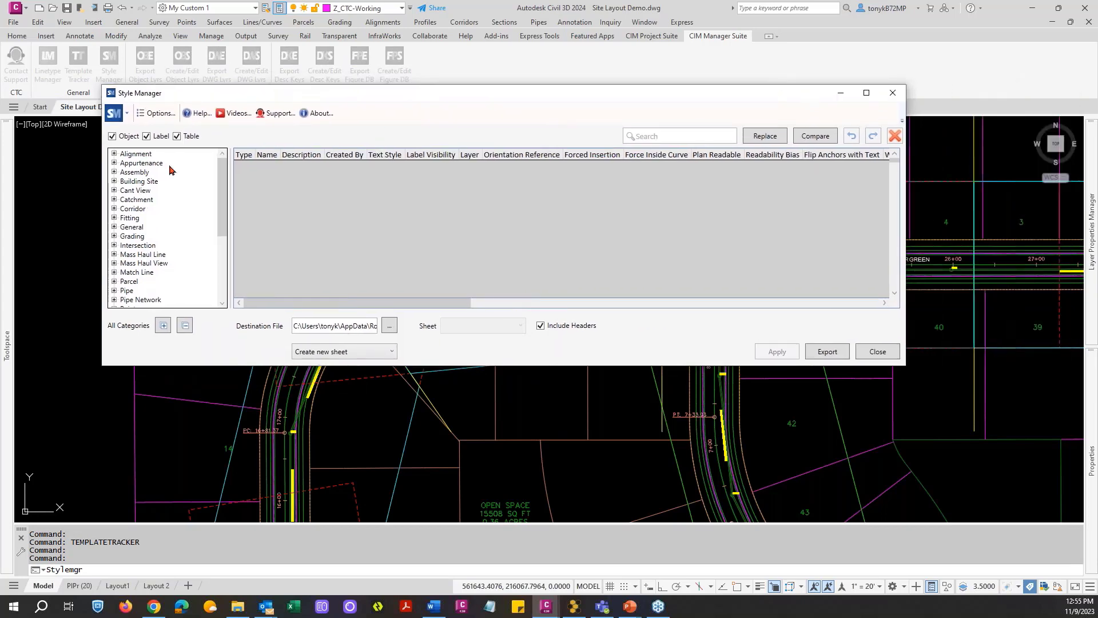
pyautogui.click(135, 156)
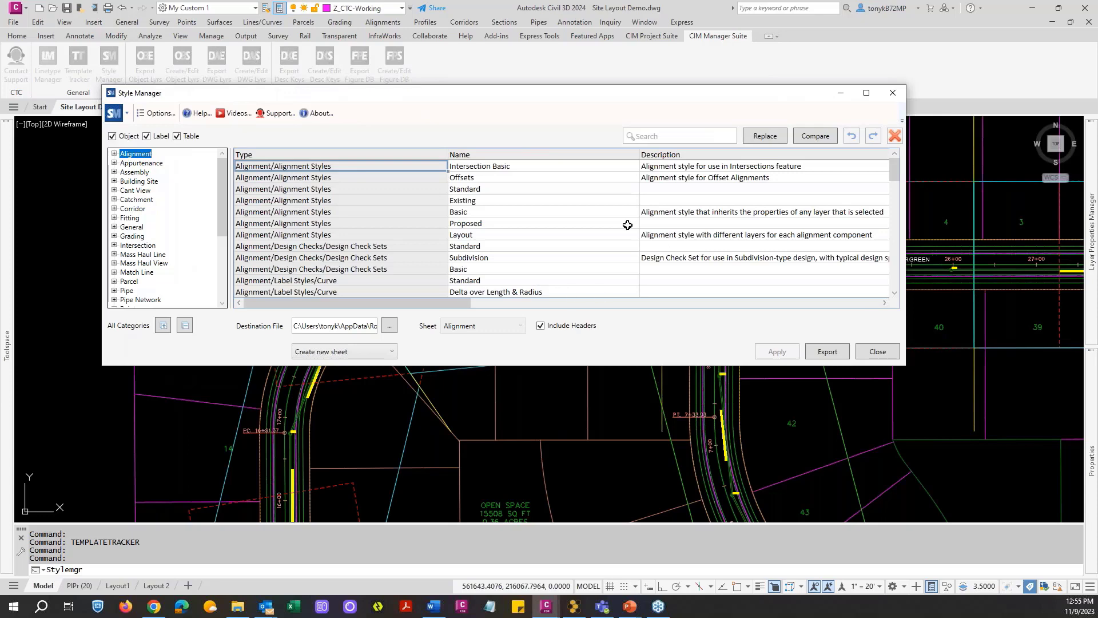
# Examine the Alignment category's Design Checks and Label Styles with their subcategories, and close Style Manager without exporting.
pyautogui.click(114, 154)
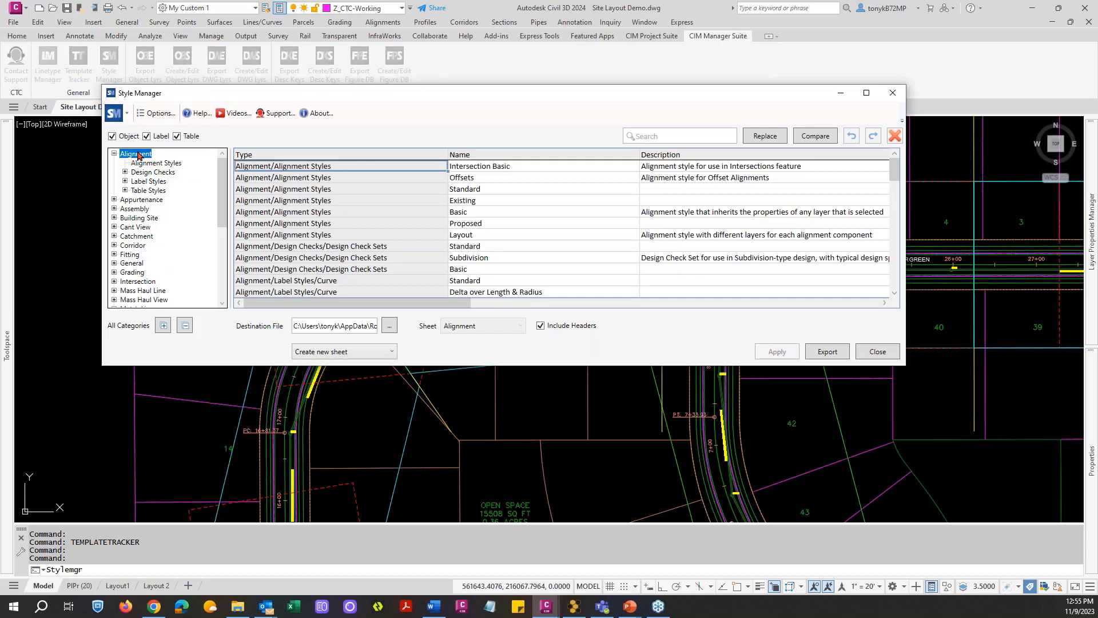
pyautogui.click(145, 173)
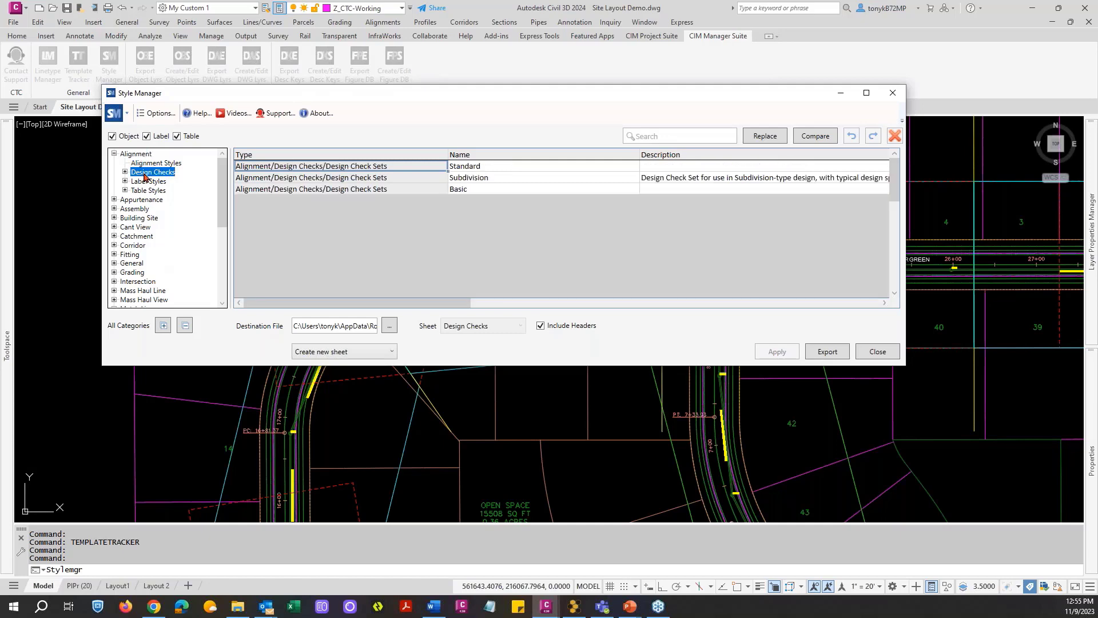
pyautogui.click(125, 172)
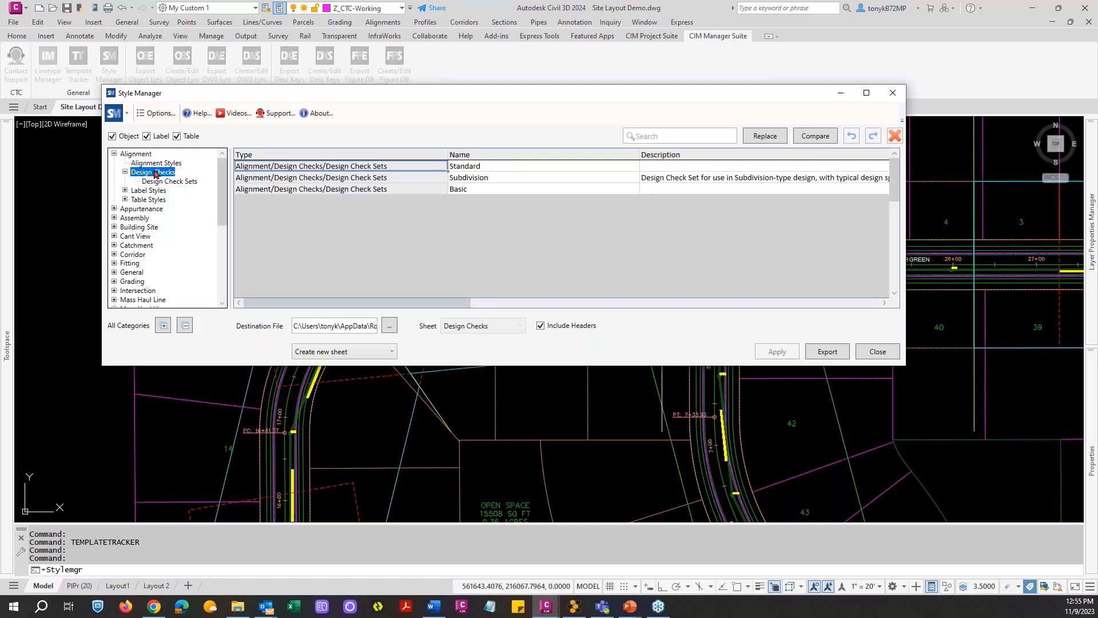
pyautogui.click(148, 191)
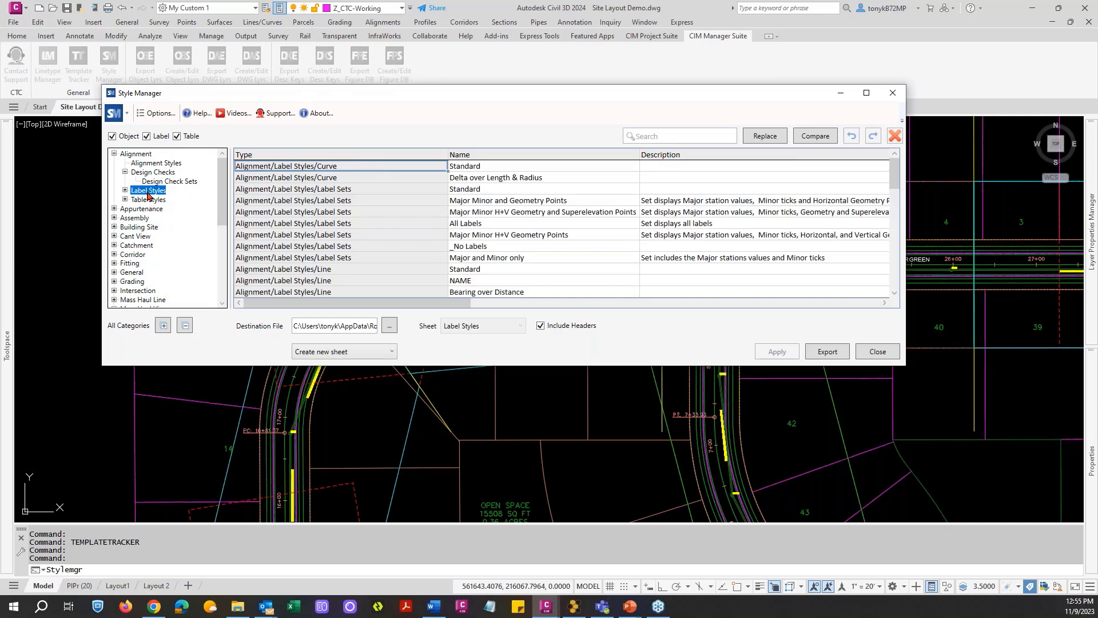
pyautogui.click(125, 191)
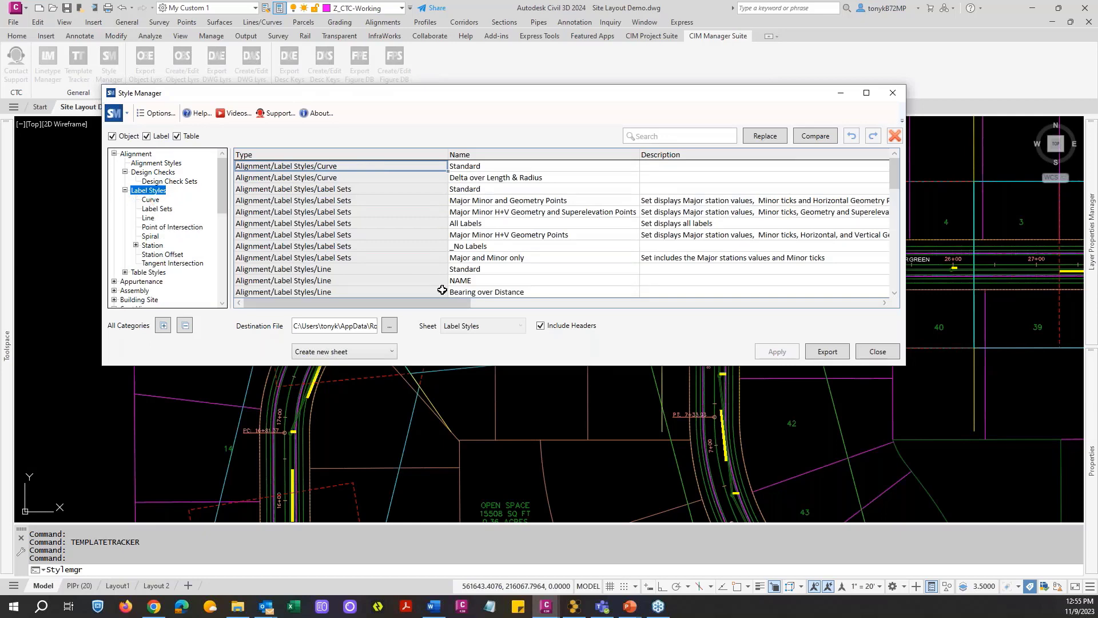
pyautogui.moveTo(444, 308)
pyautogui.mouseDown()
pyautogui.moveTo(832, 301)
pyautogui.moveTo(423, 304)
pyautogui.mouseUp()
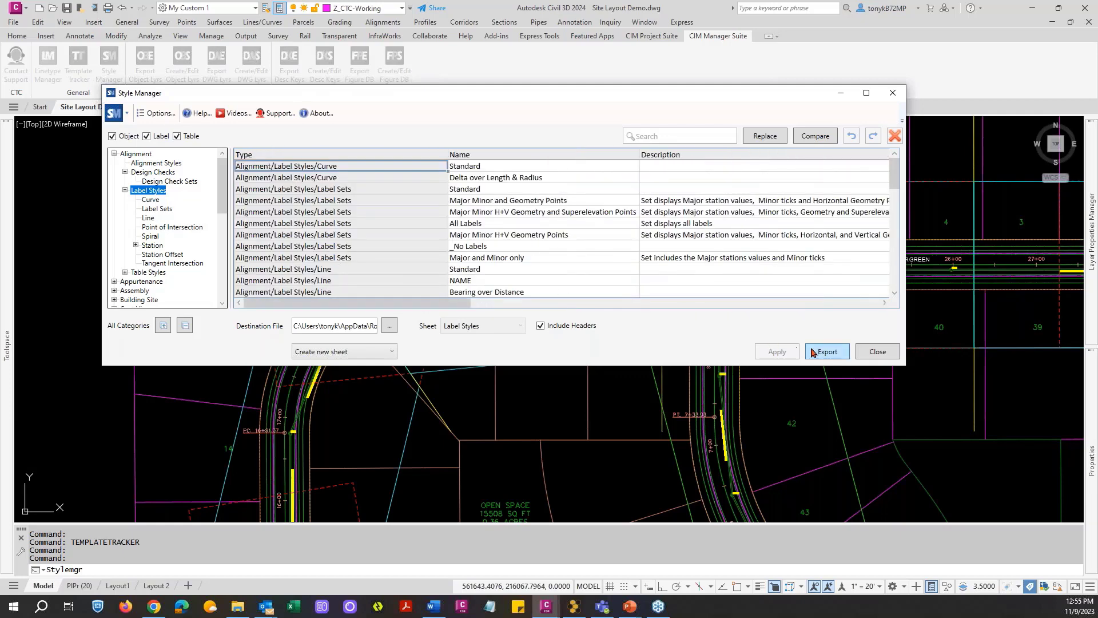
pyautogui.click(876, 352)
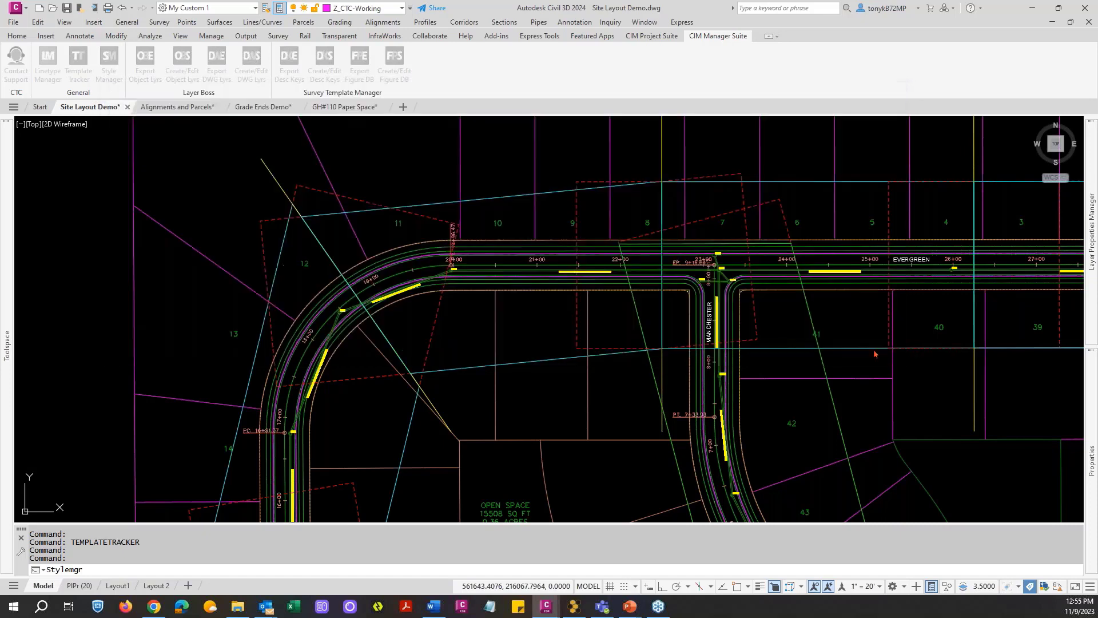